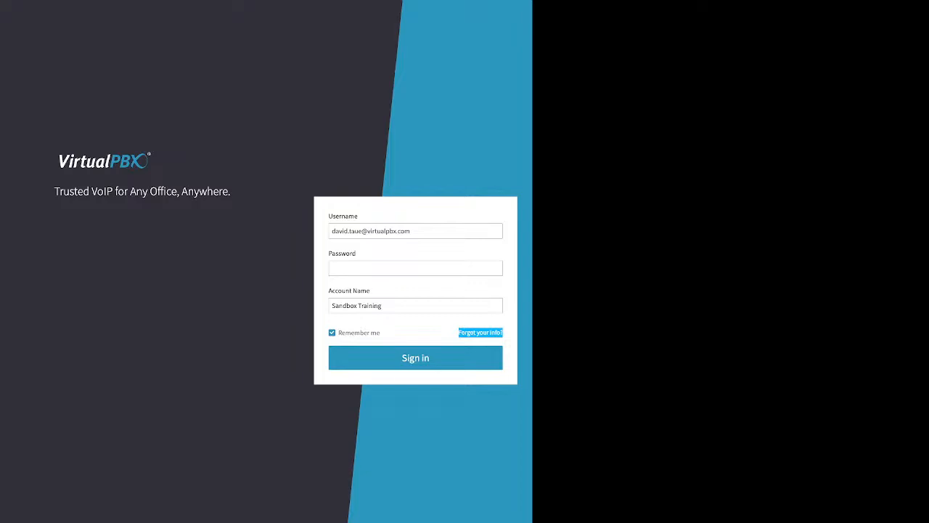
# Open the login recovery form, examine its email/username, account name and phone number fields, and return to the sign-in form
pyautogui.click(481, 332)
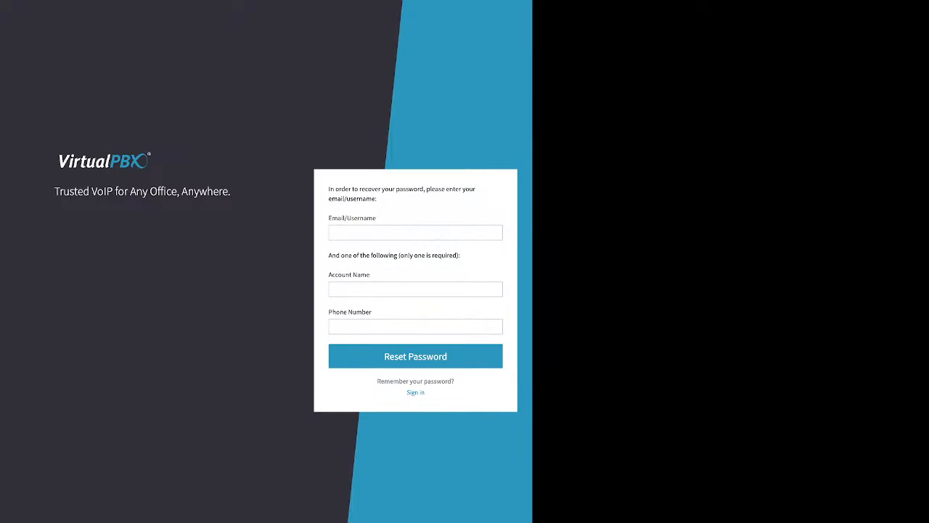
pyautogui.moveTo(376, 218); pyautogui.dragTo(328, 217)
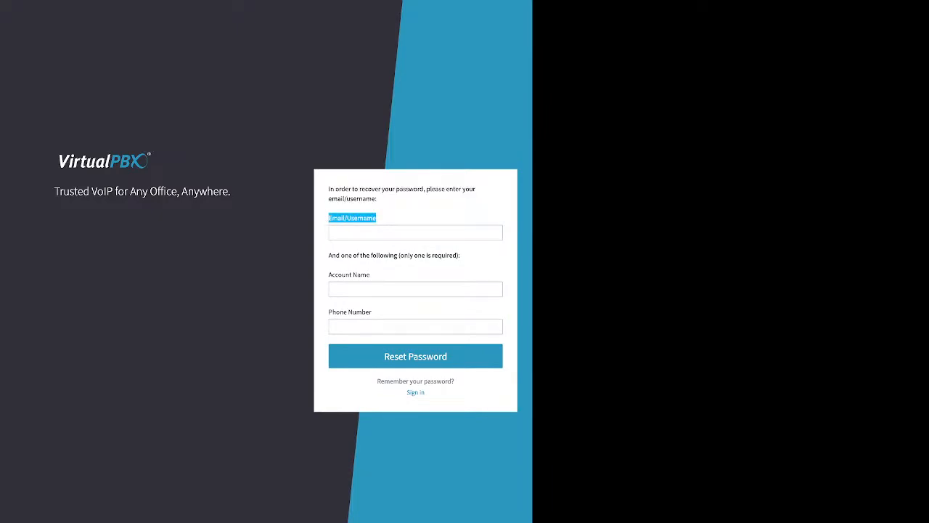
pyautogui.click(352, 218)
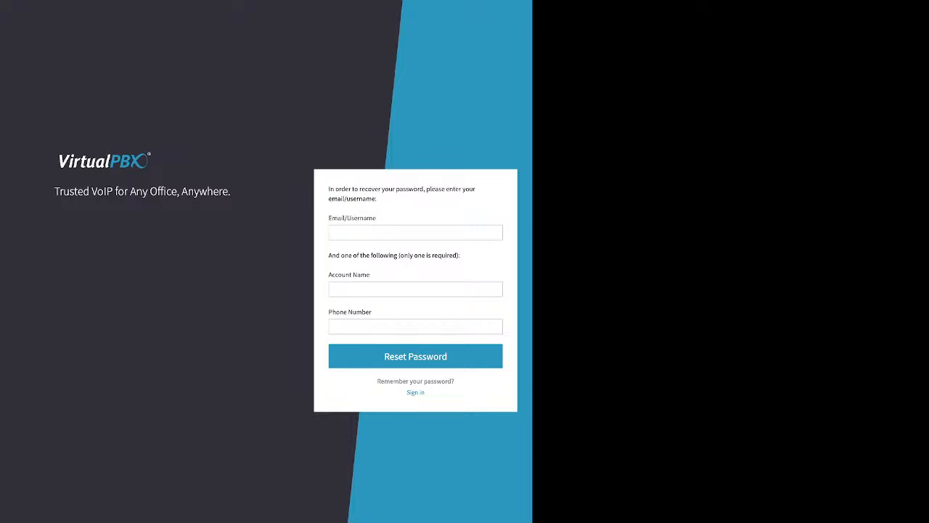
pyautogui.moveTo(461, 255); pyautogui.dragTo(328, 255)
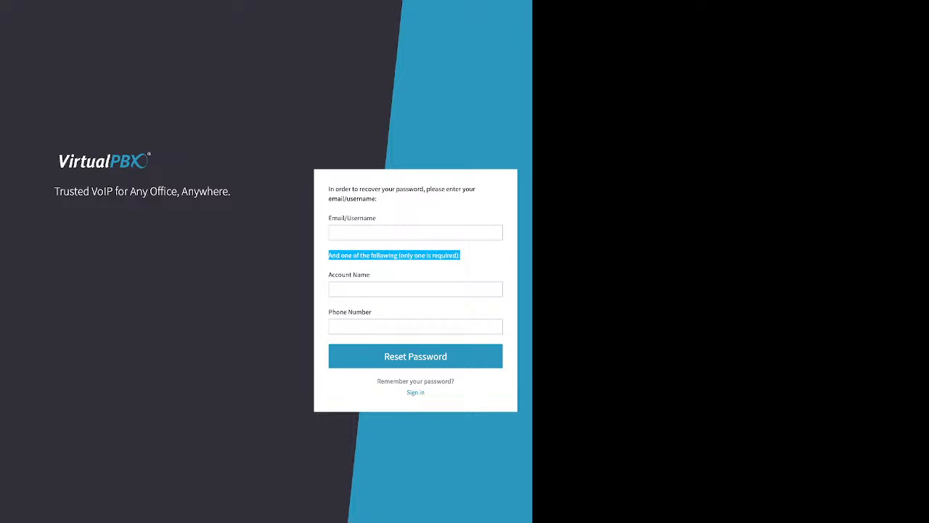
pyautogui.click(332, 275)
pyautogui.moveTo(332, 275); pyautogui.dragTo(371, 275)
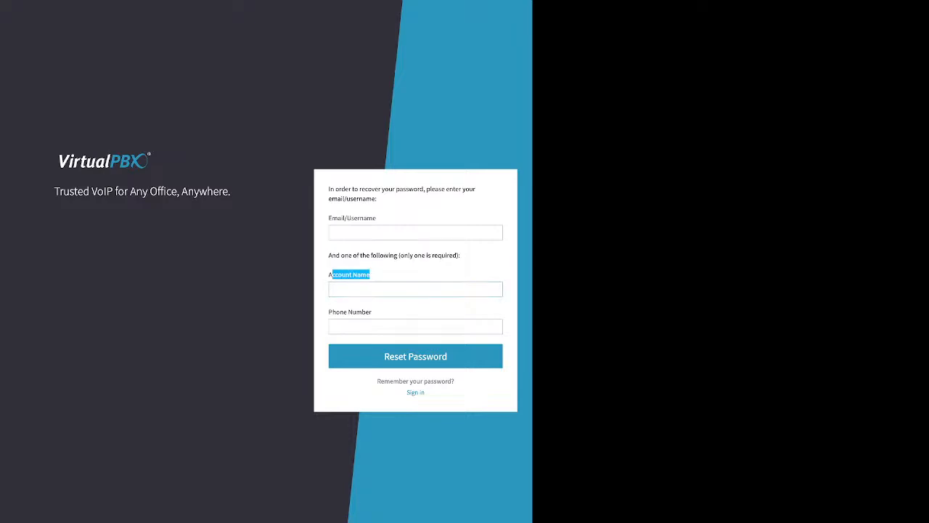
pyautogui.click(371, 312)
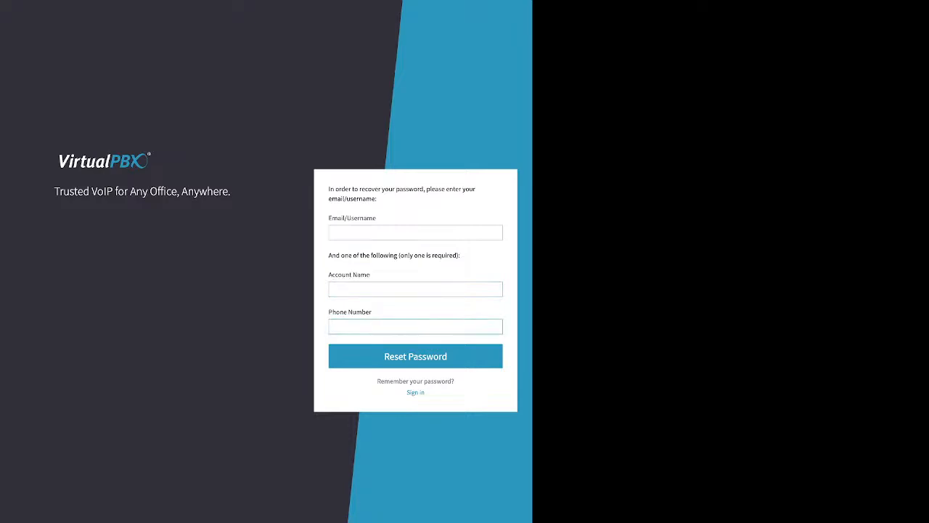
pyautogui.moveTo(371, 312); pyautogui.dragTo(329, 313)
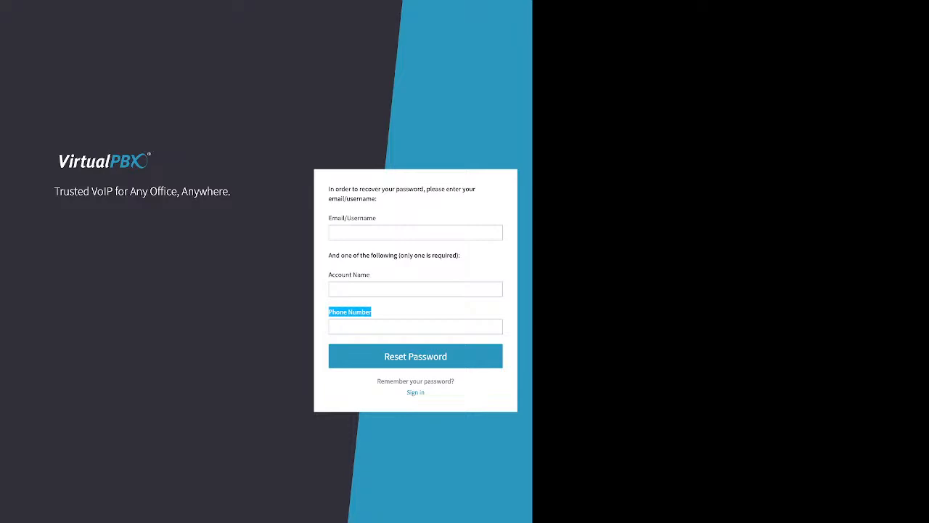
pyautogui.click(416, 393)
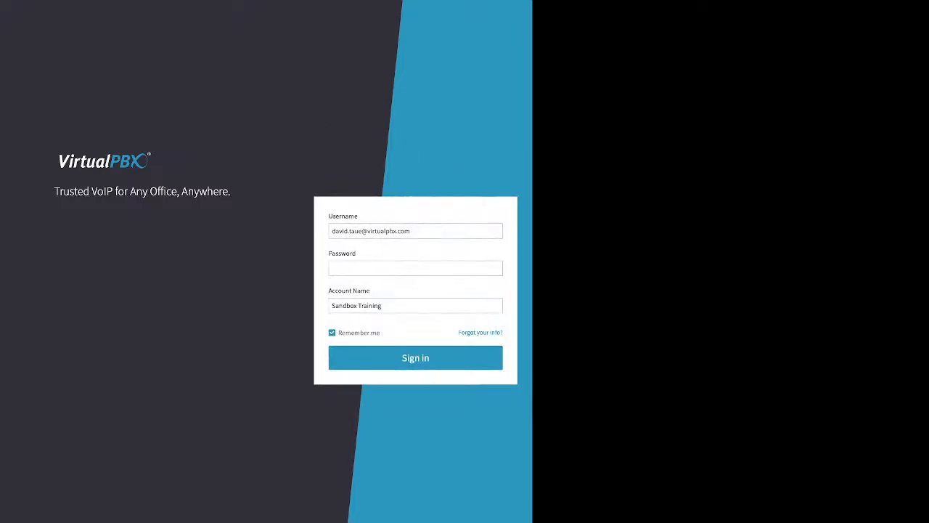
# Enter the account password and sign in to the Sandbox Training account with Remember me left on
pyautogui.click(415, 269)
pyautogui.write('*******')
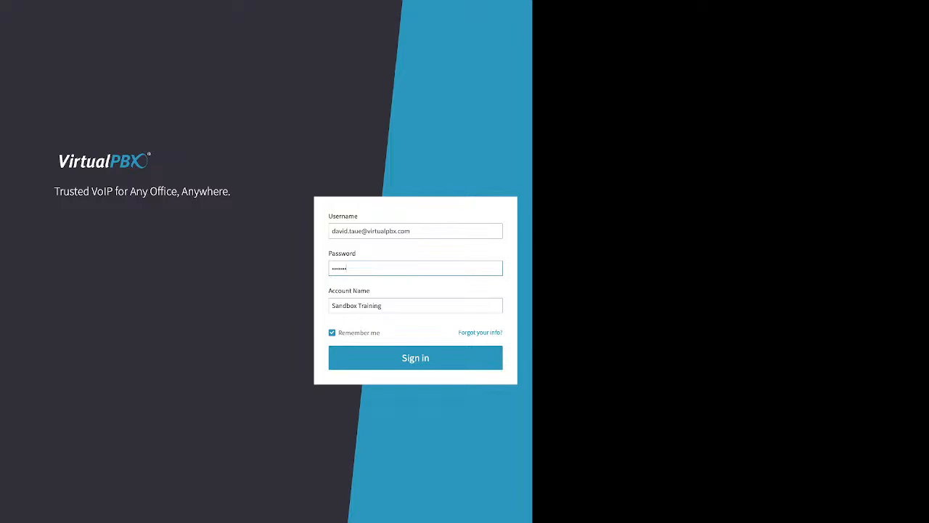
pyautogui.moveTo(338, 333); pyautogui.dragTo(380, 333)
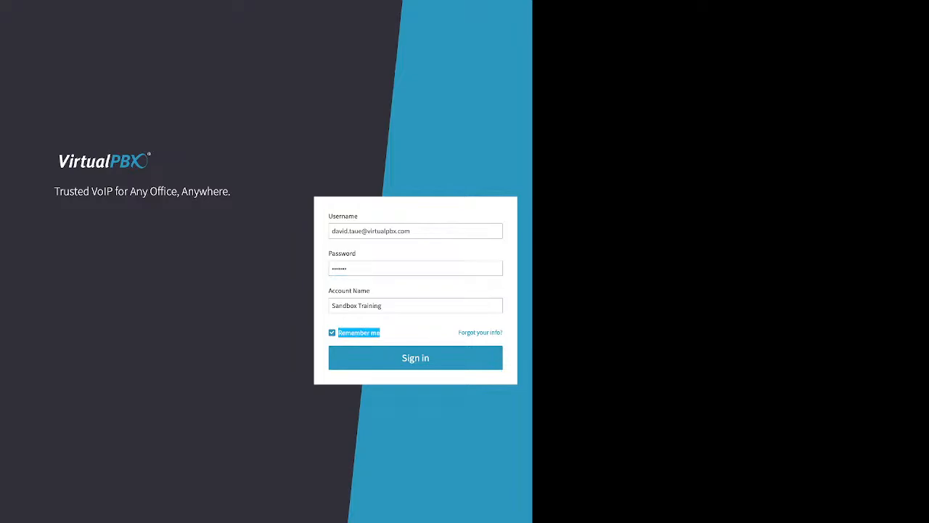
pyautogui.press('Return')
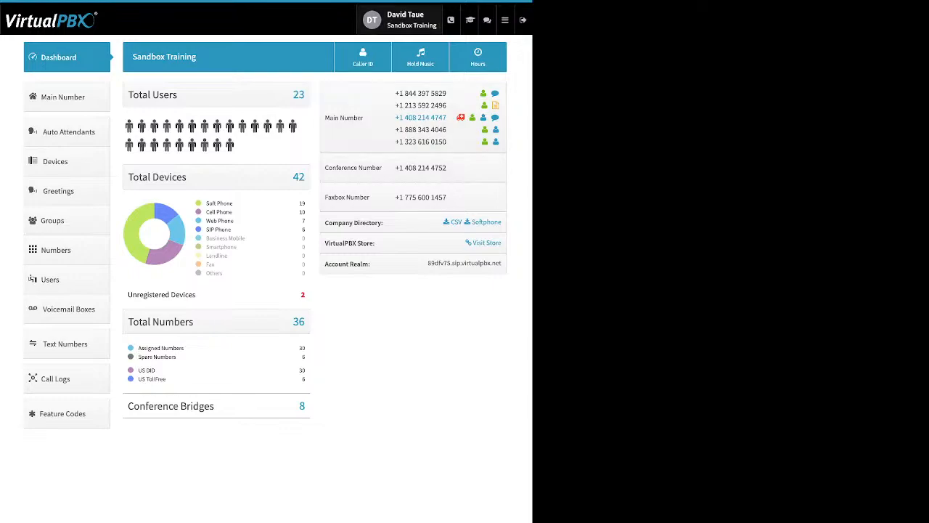
# Examine the user's password change form and the account's timezone and language options, and close the settings without changes
pyautogui.click(400, 20)
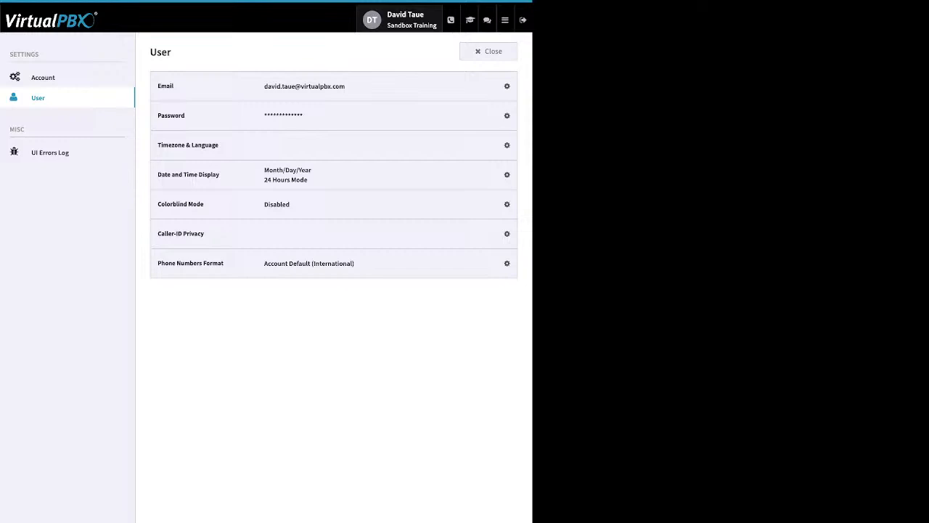
pyautogui.click(502, 115)
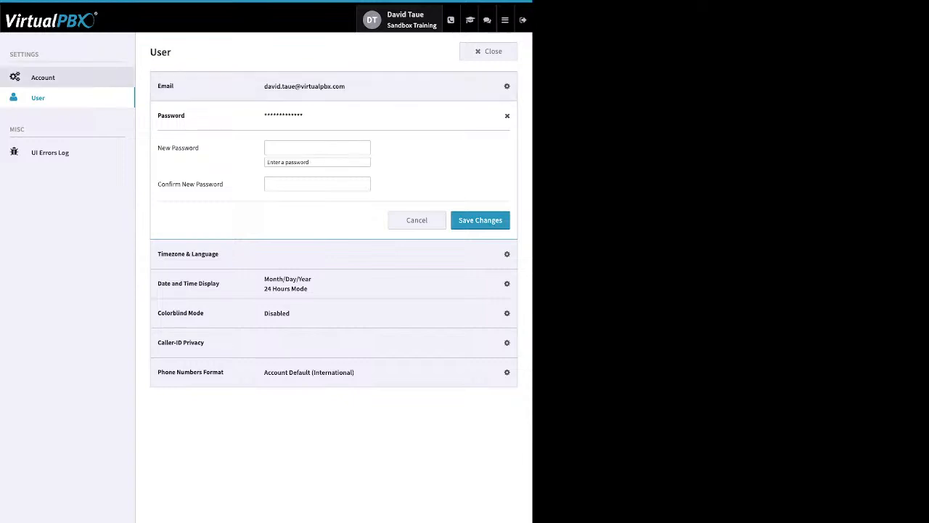
pyautogui.click(43, 77)
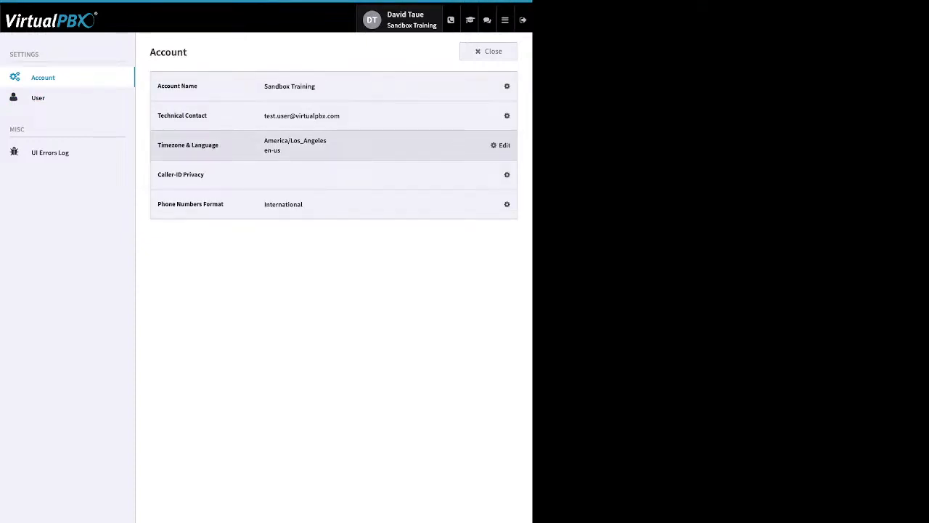
pyautogui.click(502, 146)
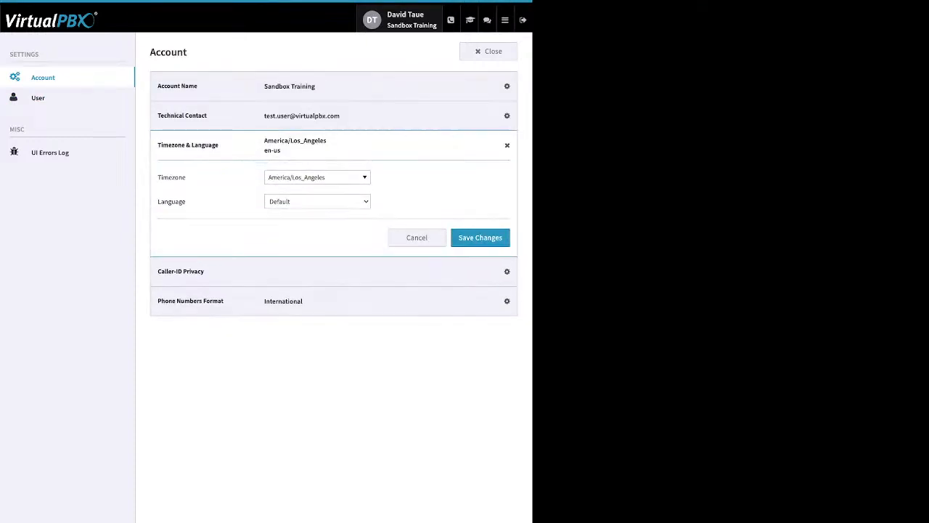
pyautogui.moveTo(187, 178); pyautogui.dragTo(163, 178)
pyautogui.click(318, 177)
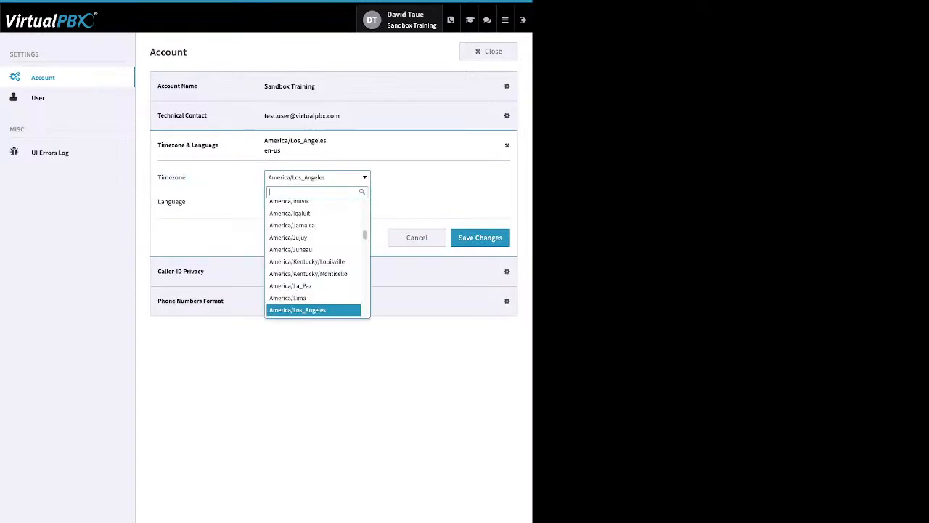
pyautogui.click(318, 178)
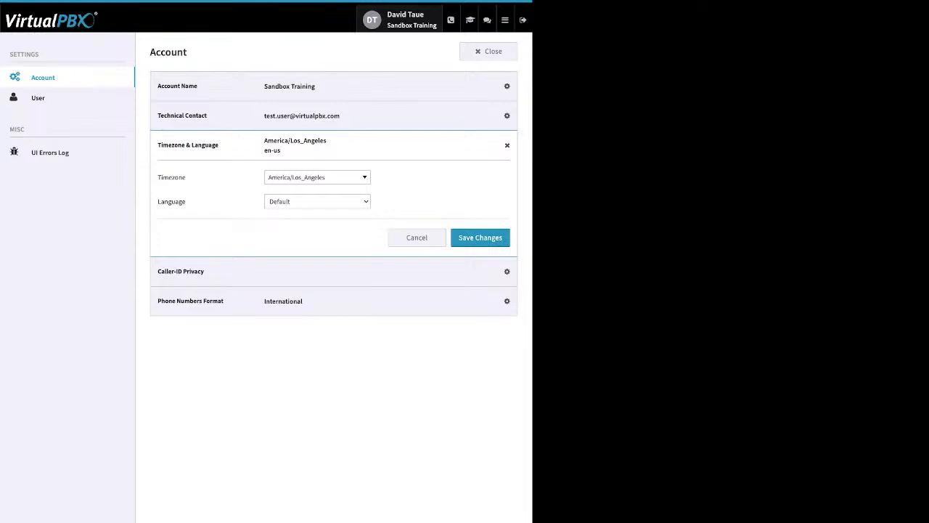
pyautogui.click(318, 202)
pyautogui.click(488, 51)
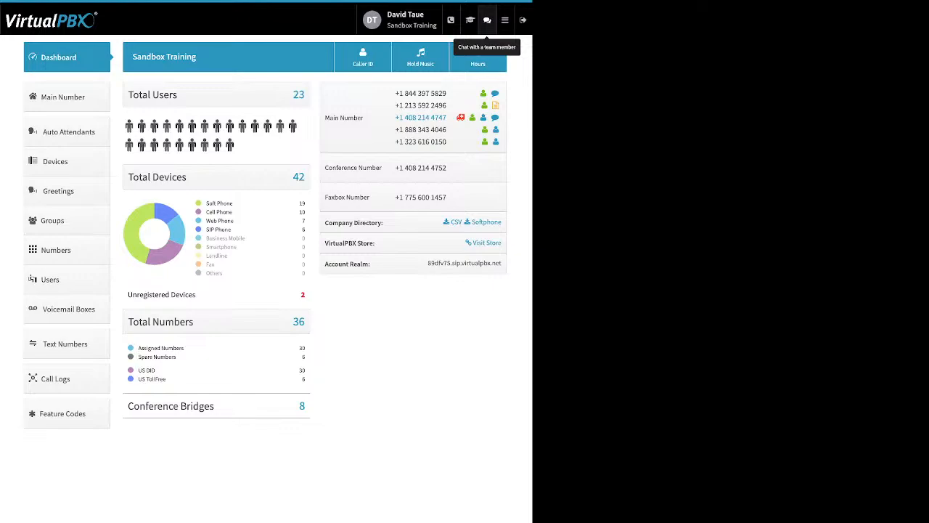
# Examine the dashboard's device breakdown by soft phone, cell phone, web phone and SIP phone, plus the unregistered devices
pyautogui.moveTo(506, 20)
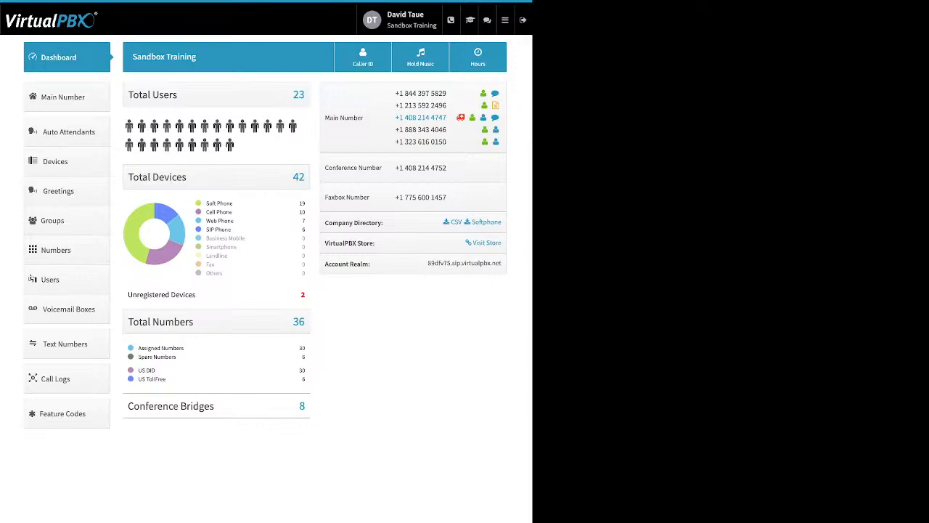
pyautogui.moveTo(209, 203); pyautogui.dragTo(233, 203)
pyautogui.click(220, 203)
pyautogui.moveTo(233, 212); pyautogui.dragTo(206, 212)
pyautogui.moveTo(234, 221); pyautogui.dragTo(207, 221)
pyautogui.click(232, 228)
pyautogui.moveTo(231, 229); pyautogui.dragTo(206, 229)
pyautogui.moveTo(197, 294); pyautogui.dragTo(128, 294)
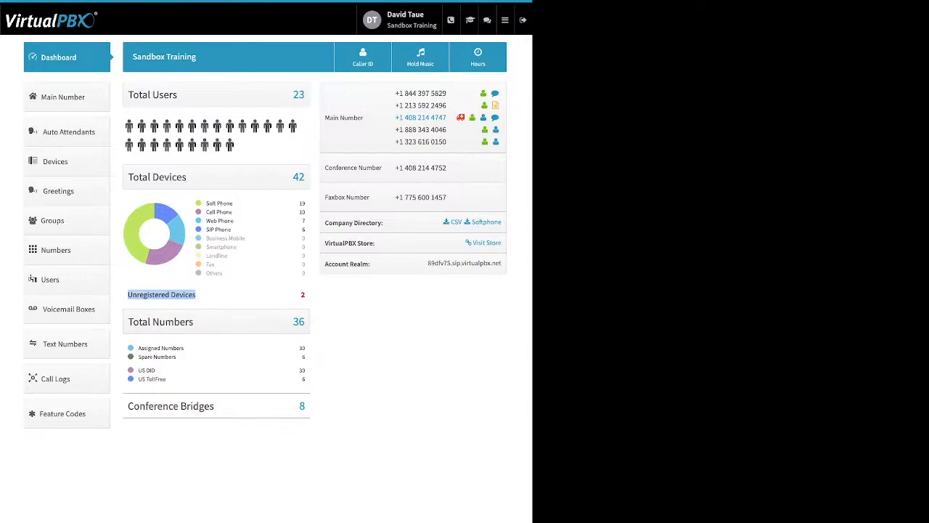
# Examine the dashboard's assigned and spare numbers, US DID and toll-free entries, and conference bridges
pyautogui.moveTo(176, 357); pyautogui.dragTo(137, 349)
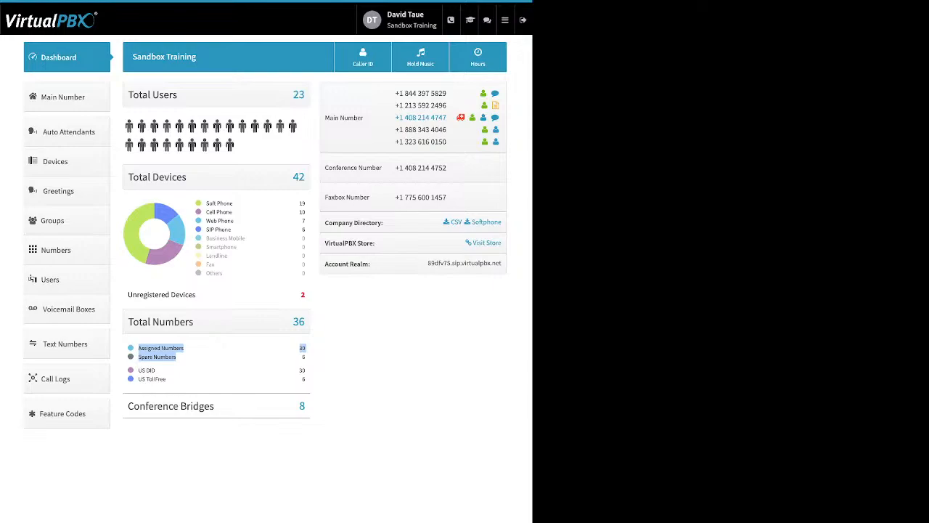
pyautogui.click(220, 357)
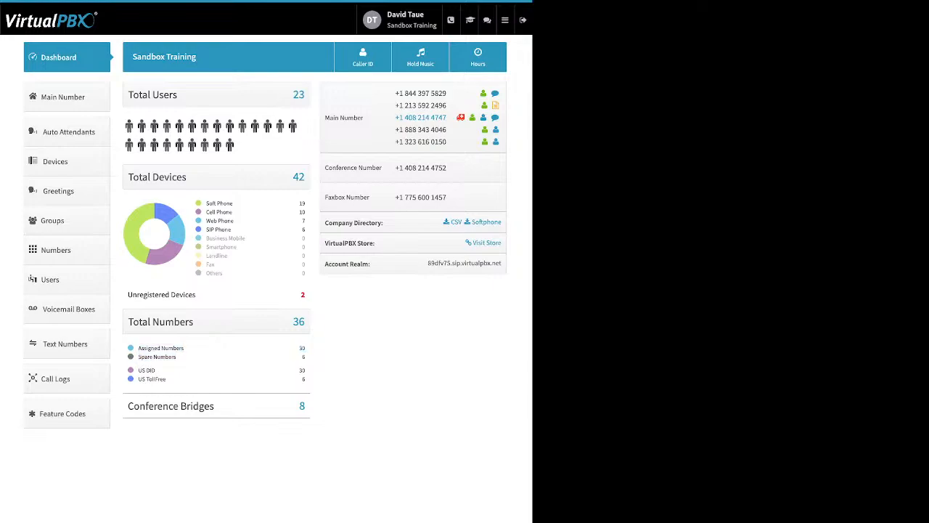
pyautogui.moveTo(165, 379); pyautogui.dragTo(137, 370)
pyautogui.click(174, 379)
pyautogui.moveTo(215, 406); pyautogui.dragTo(157, 406)
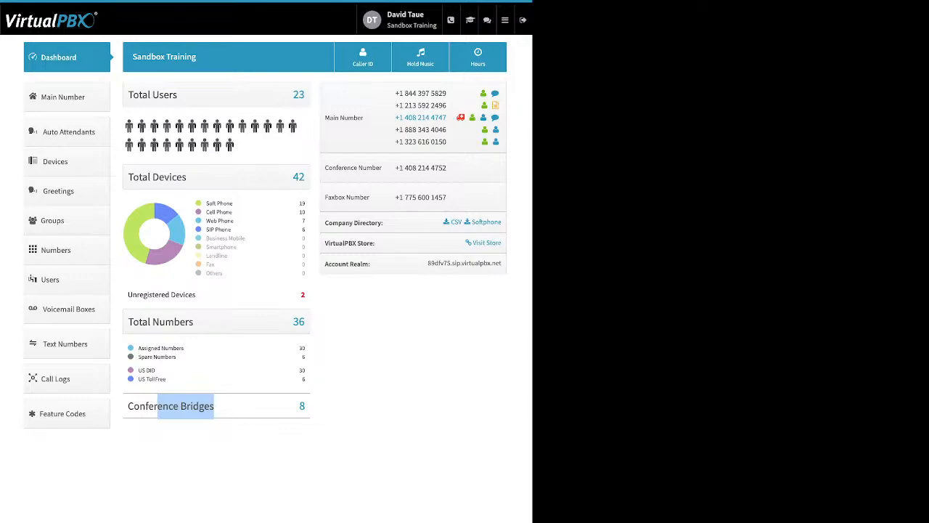
pyautogui.click(396, 326)
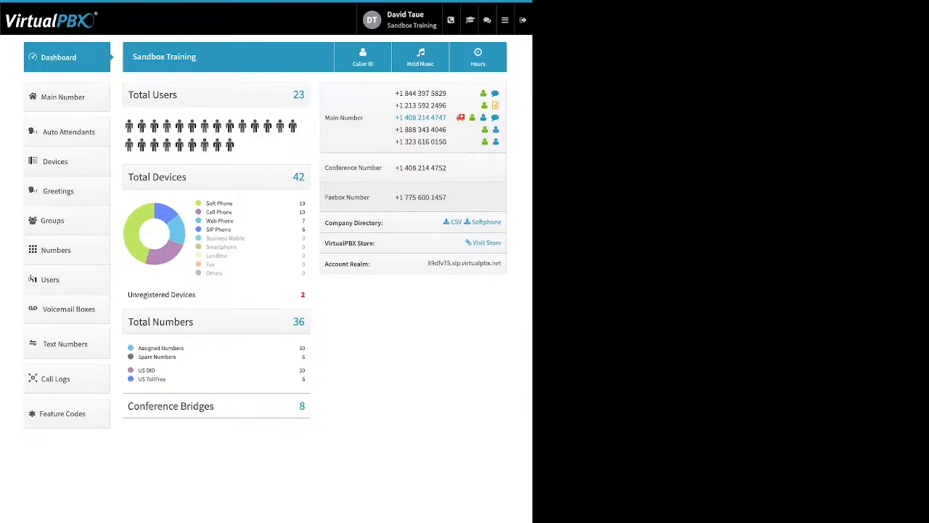
# Examine the Company Directory, VirtualPBX Store and Account Realm entries on the dashboard
pyautogui.moveTo(383, 222); pyautogui.dragTo(333, 223)
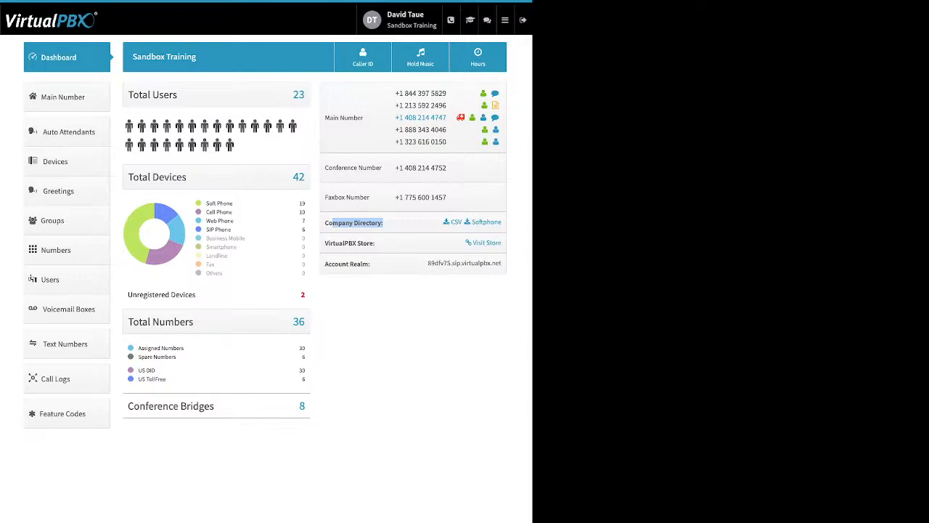
pyautogui.moveTo(376, 243); pyautogui.dragTo(324, 243)
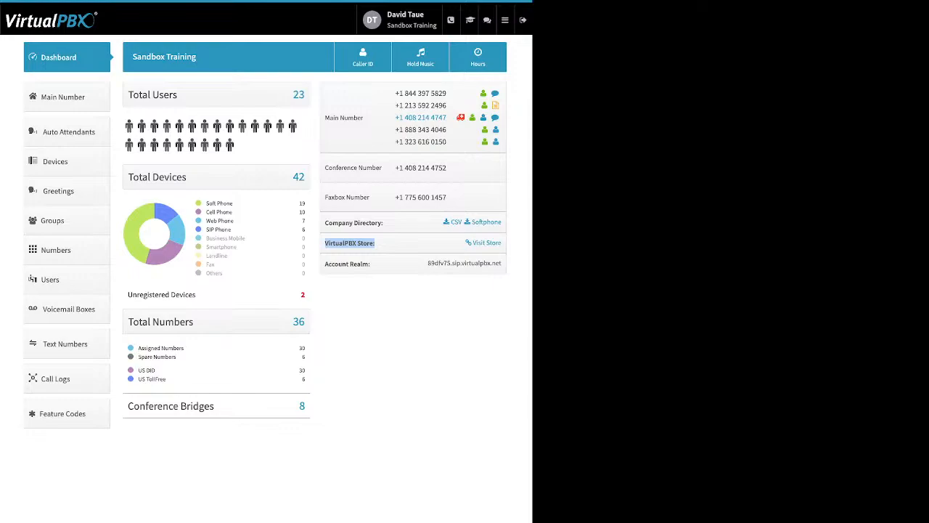
pyautogui.click(373, 263)
pyautogui.moveTo(371, 264); pyautogui.dragTo(324, 264)
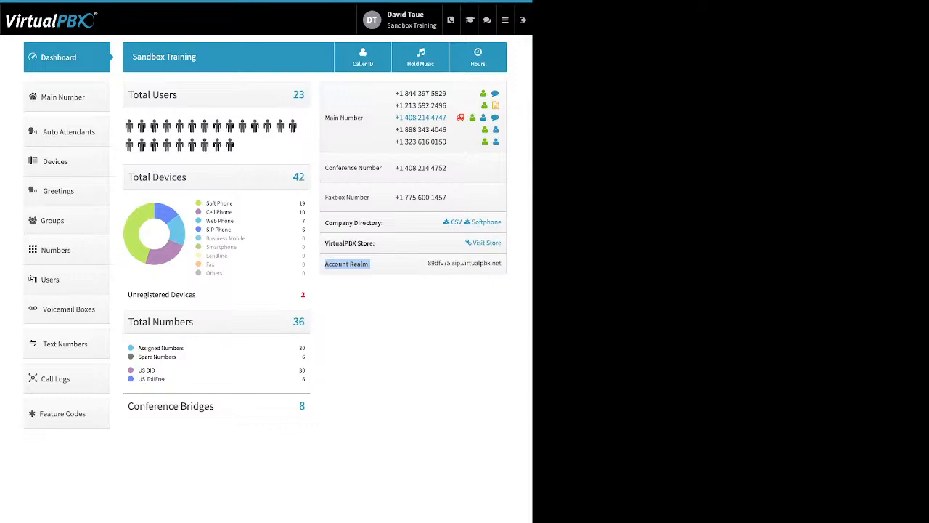
pyautogui.moveTo(427, 263); pyautogui.dragTo(496, 263)
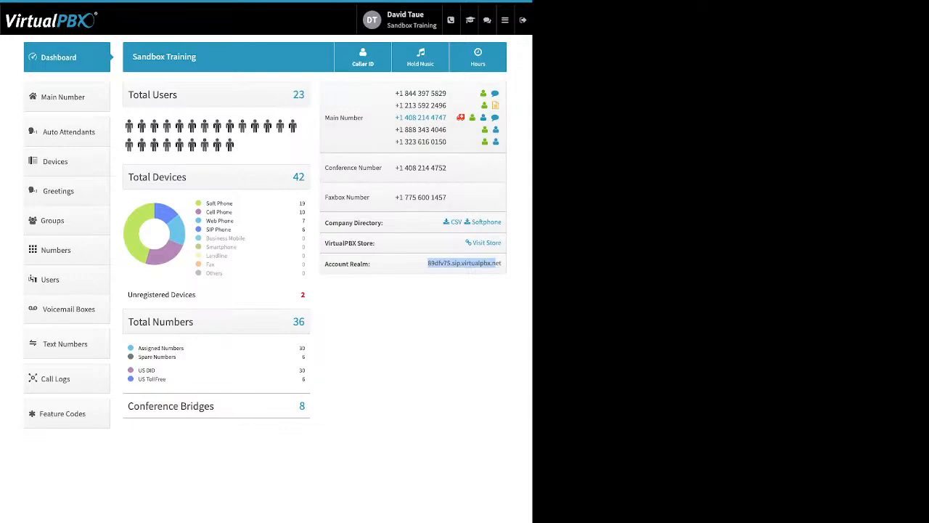
# Open the Company Caller ID settings and examine the caller ID name and emergency (E911) information fields
pyautogui.click(363, 58)
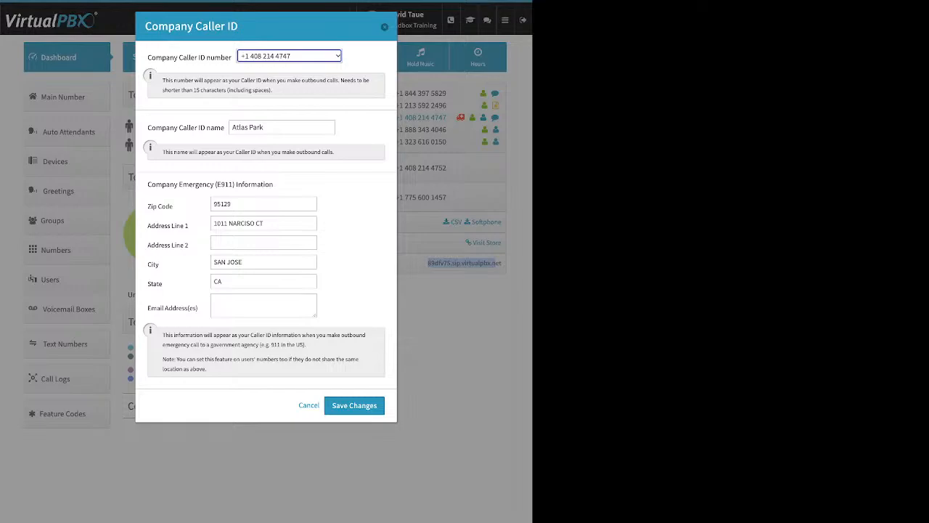
pyautogui.click(361, 127)
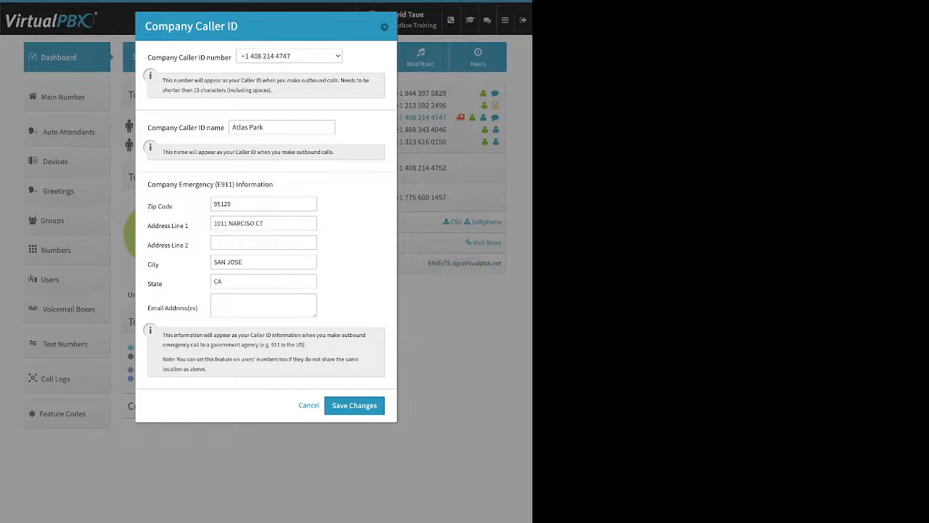
pyautogui.moveTo(147, 128); pyautogui.dragTo(291, 128)
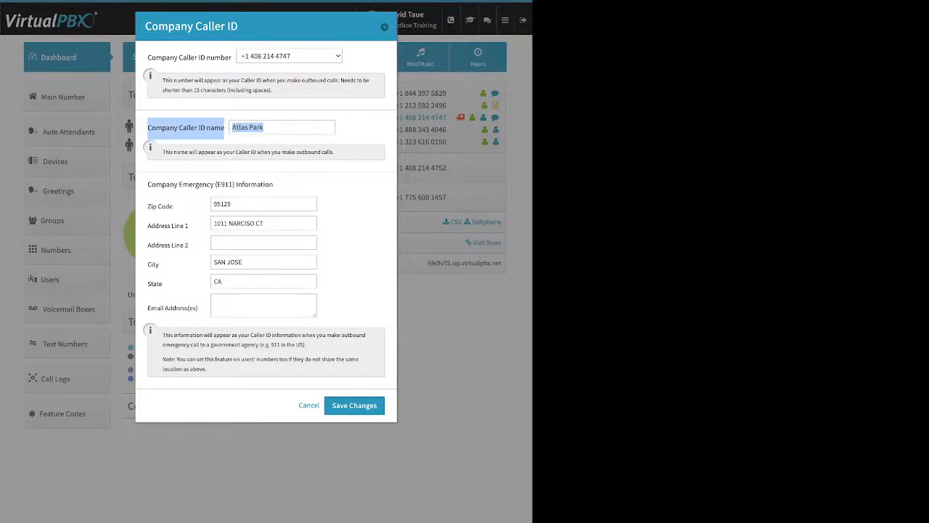
pyautogui.click(360, 130)
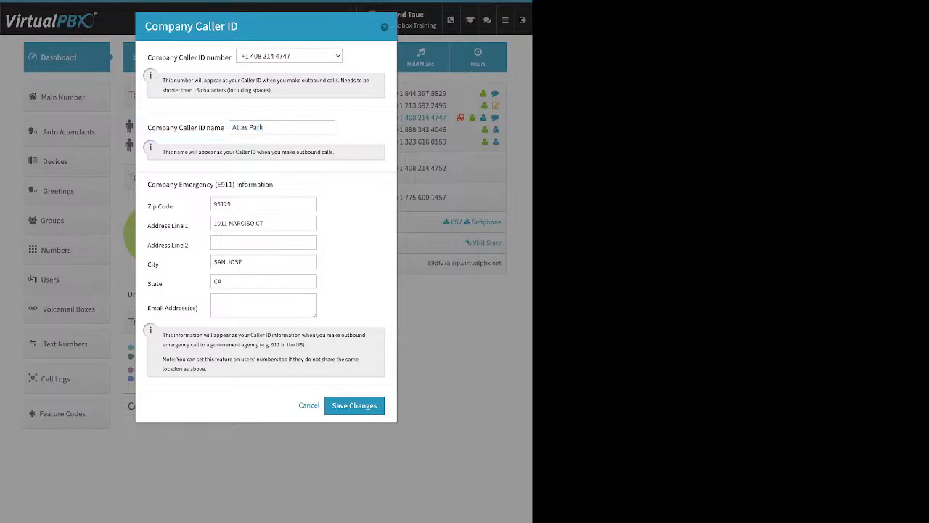
pyautogui.moveTo(148, 184); pyautogui.dragTo(273, 184)
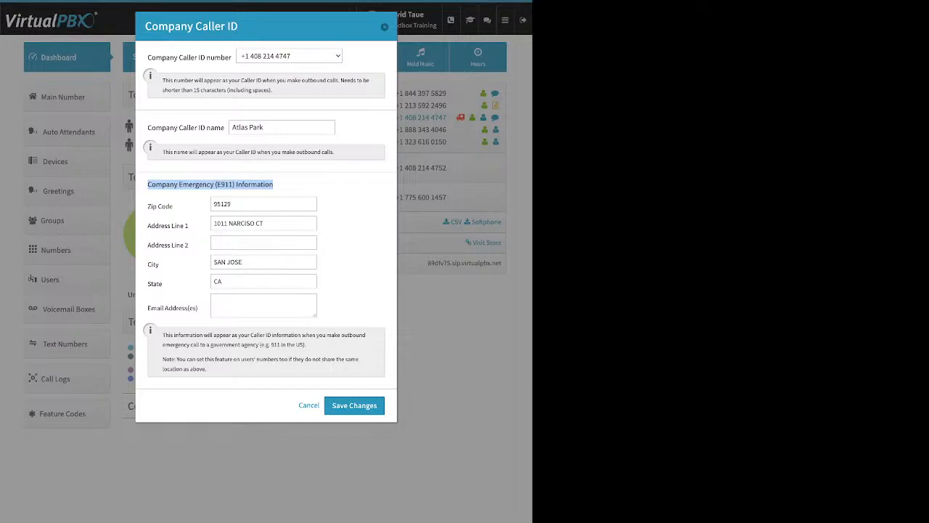
pyautogui.moveTo(174, 206); pyautogui.dragTo(147, 207)
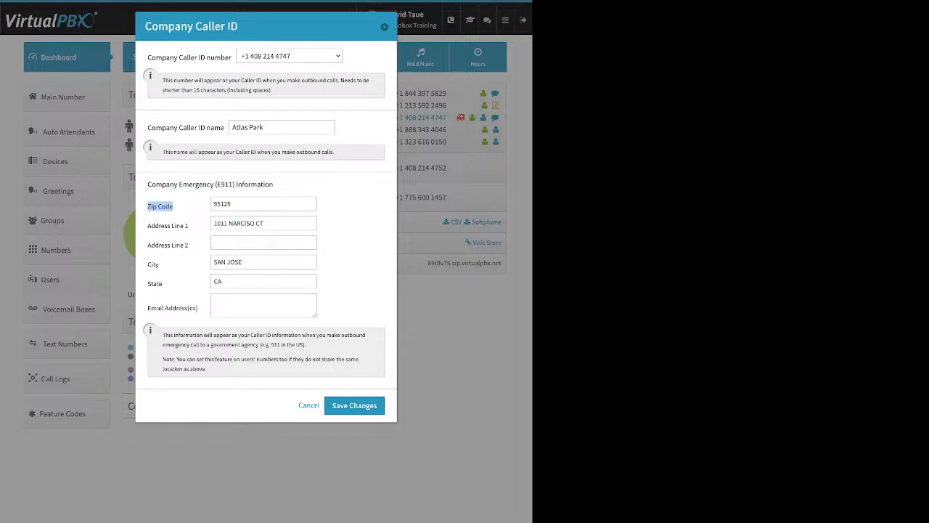
pyautogui.moveTo(164, 284); pyautogui.dragTo(147, 284)
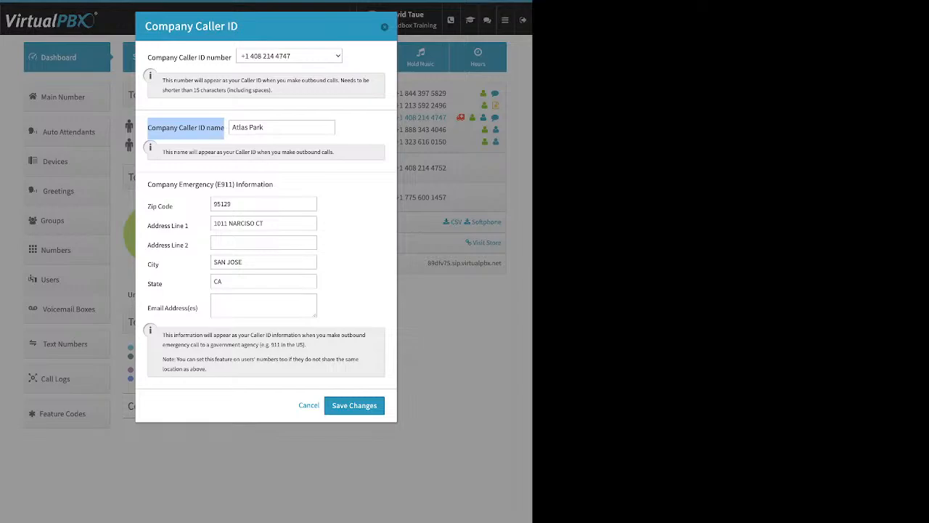
# Examine the company caller ID name value and close the Company Caller ID settings without saving
pyautogui.tripleClick(249, 127)
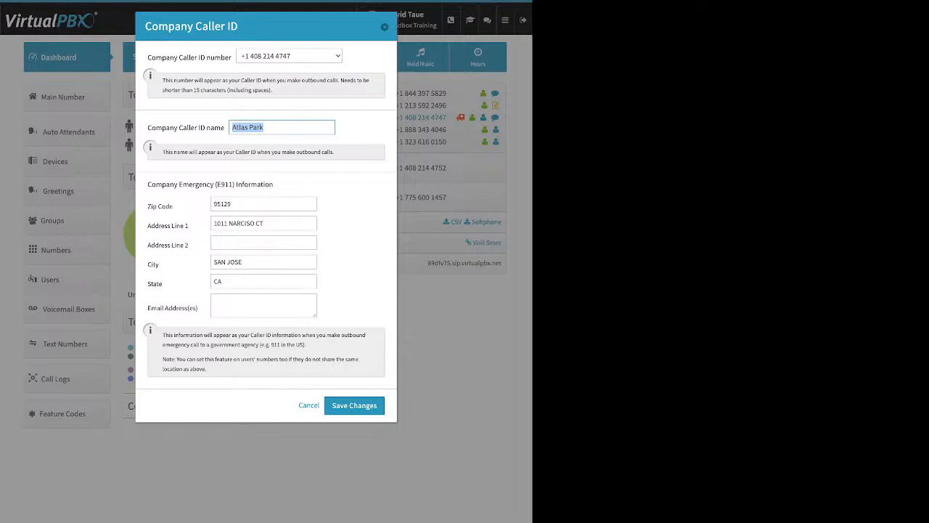
pyautogui.click(385, 27)
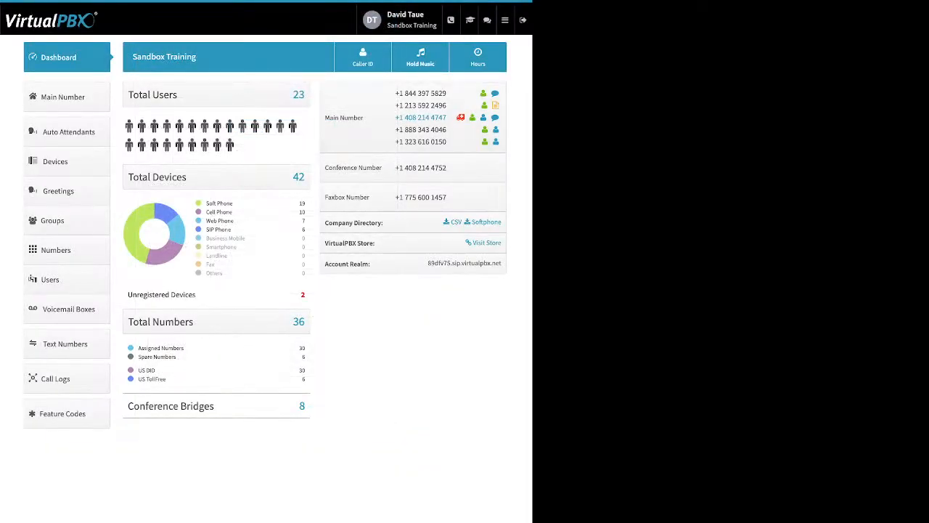
# Open the account's Music-On-Hold settings, examine the audio file upload option, and dismiss them without saving
pyautogui.click(420, 57)
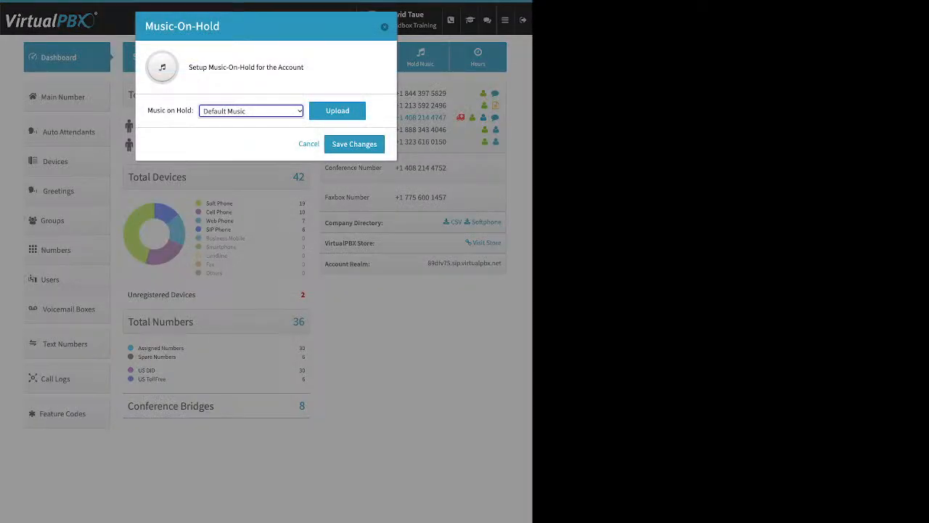
pyautogui.click(337, 114)
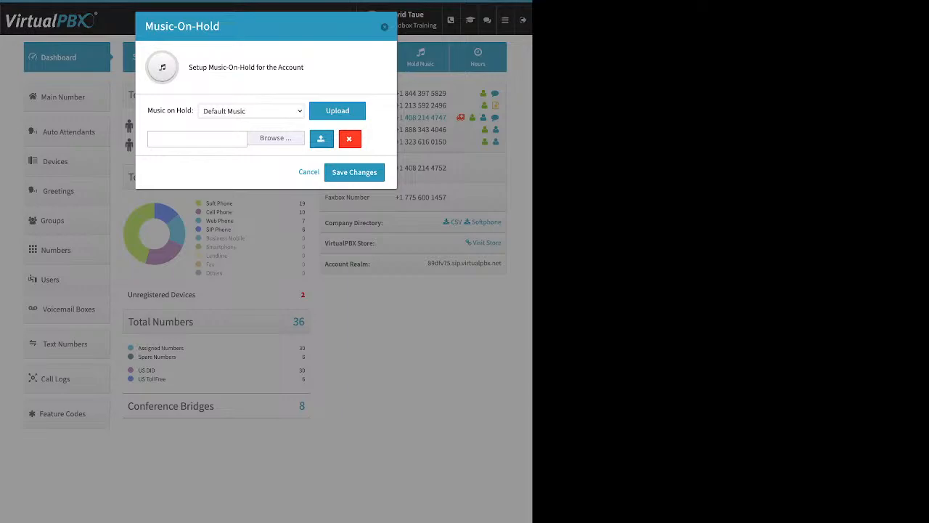
pyautogui.click(197, 139)
pyautogui.press('Escape')
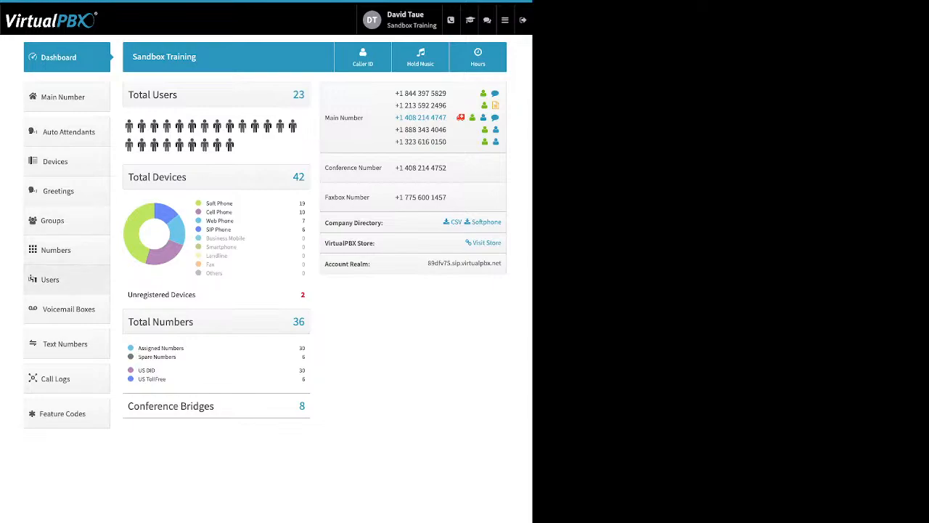
# Open the add-user form from the users list and examine its first name, last name, login email and password fields
pyautogui.click(50, 280)
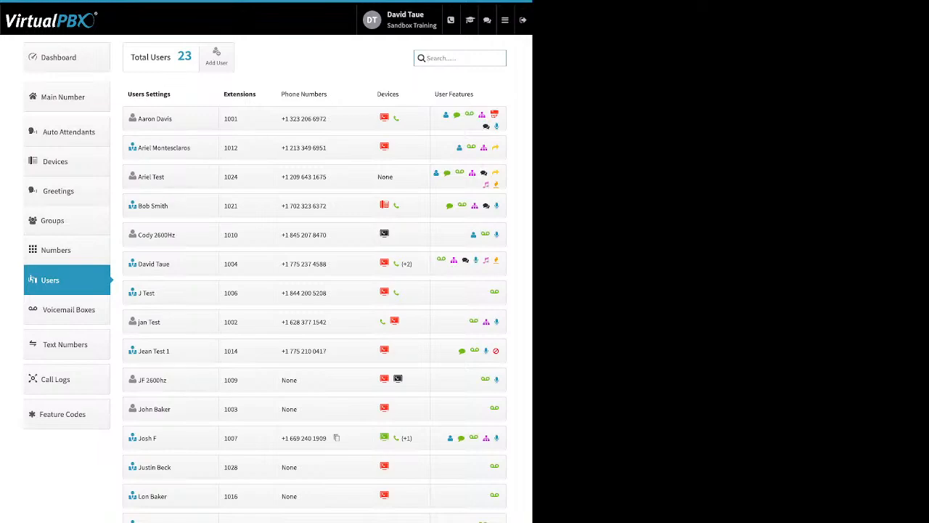
pyautogui.click(216, 56)
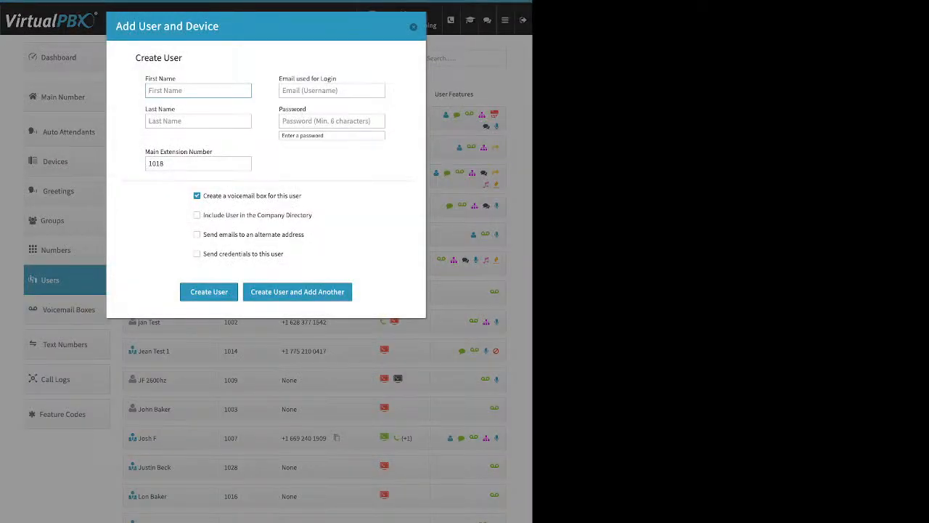
pyautogui.moveTo(176, 78); pyautogui.dragTo(145, 78)
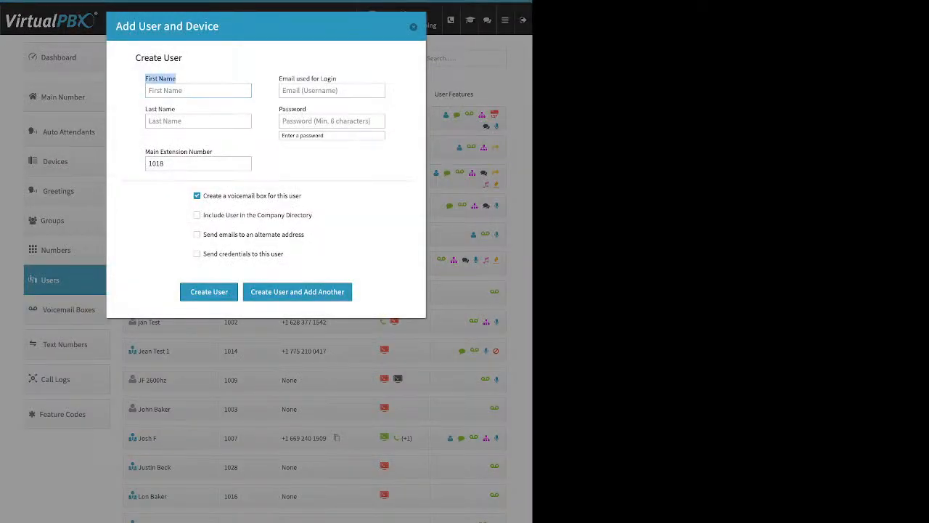
pyautogui.moveTo(176, 109); pyautogui.dragTo(145, 109)
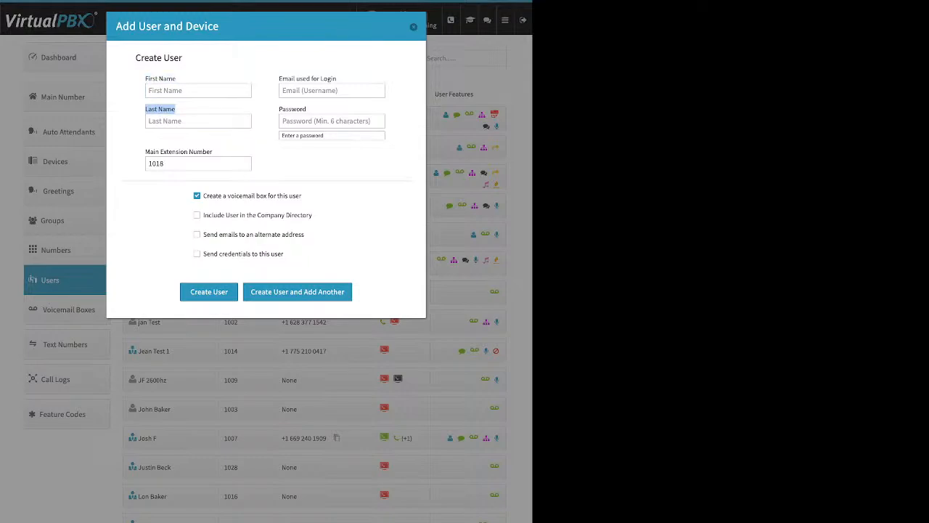
pyautogui.click(332, 91)
pyautogui.moveTo(337, 78); pyautogui.dragTo(279, 78)
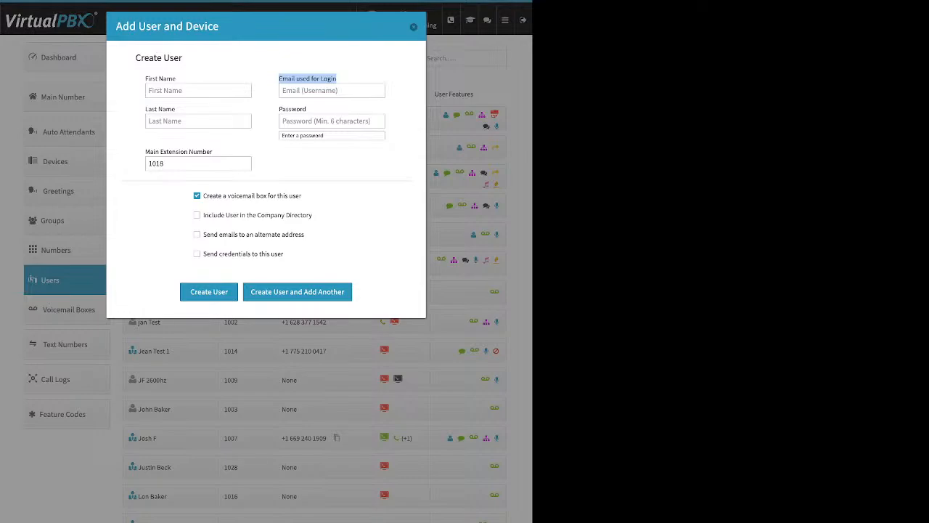
pyautogui.click(332, 121)
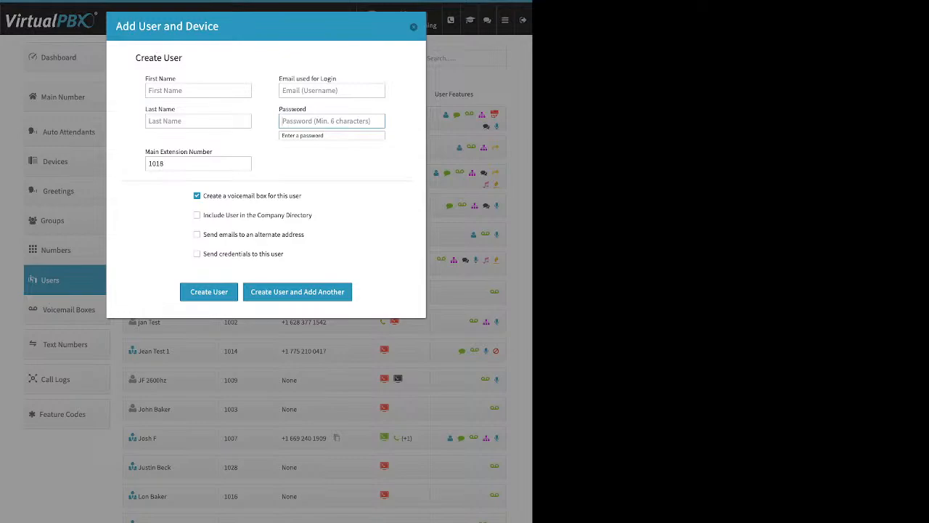
# Set the new user's main extension number to 5018
pyautogui.click(198, 164)
pyautogui.moveTo(213, 152); pyautogui.dragTo(152, 151)
pyautogui.click(153, 152)
pyautogui.doubleClick(157, 163)
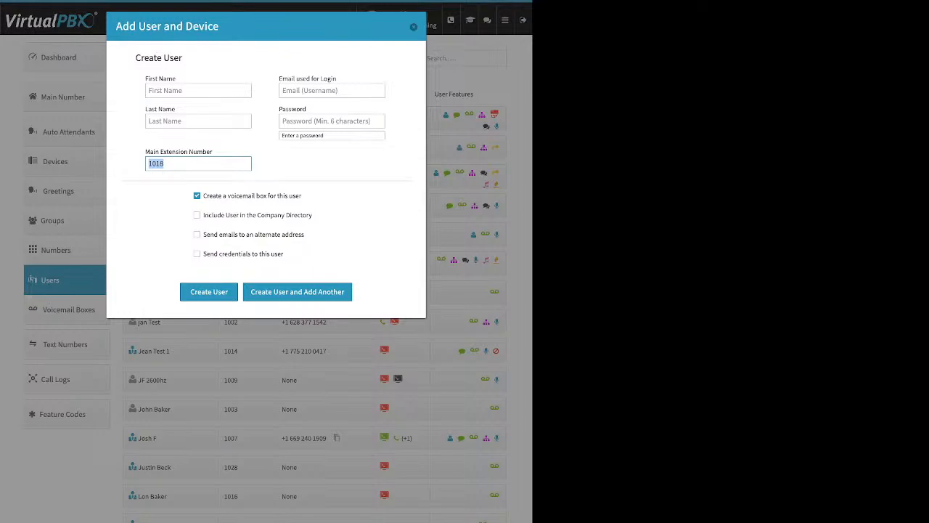
pyautogui.moveTo(167, 164); pyautogui.dragTo(148, 164)
pyautogui.write('5018')
# Examine the new user's voicemail box and company directory options, and preview the notification e-mail field for an alternate address
pyautogui.moveTo(203, 196); pyautogui.dragTo(302, 195)
pyautogui.moveTo(315, 215); pyautogui.dragTo(203, 216)
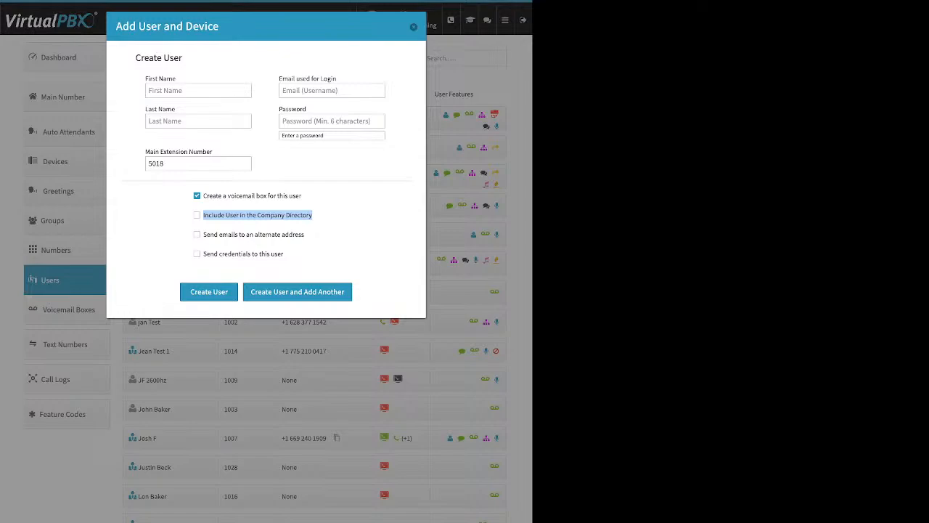
pyautogui.click(308, 234)
pyautogui.moveTo(306, 234); pyautogui.dragTo(203, 234)
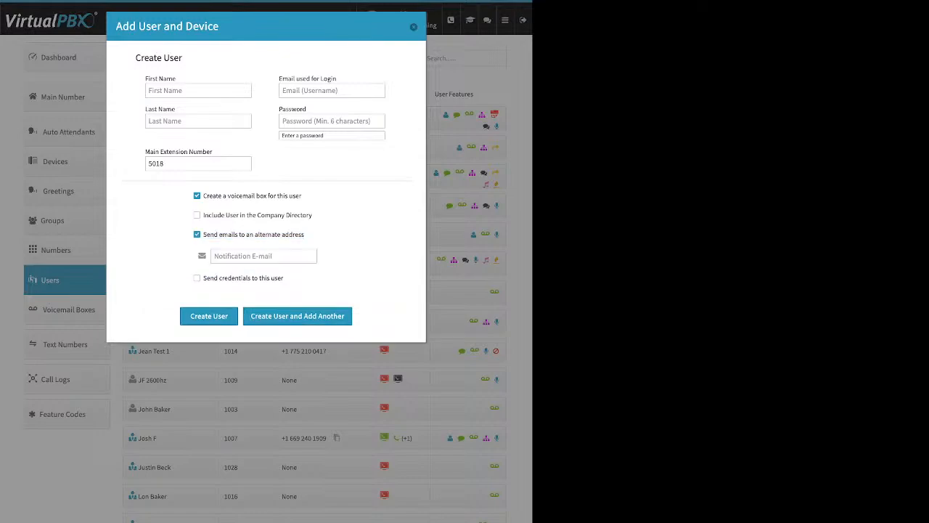
pyautogui.click(264, 256)
pyautogui.click(197, 235)
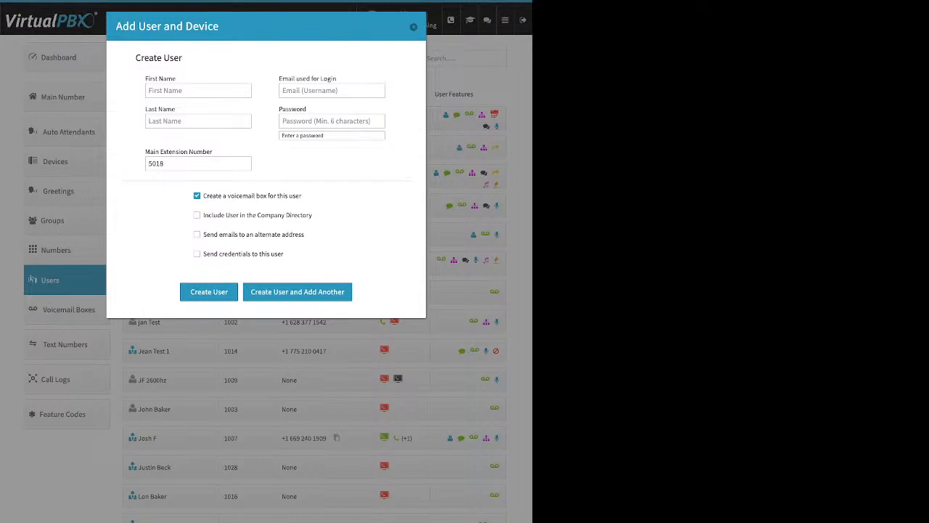
pyautogui.click(197, 234)
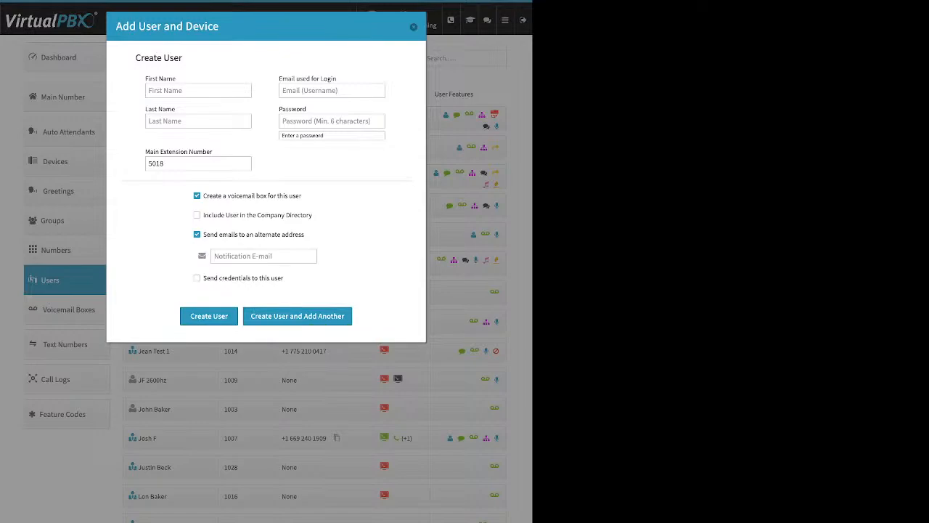
pyautogui.click(197, 234)
# Enable sending credentials to the new user and close the add-user form without creating the user
pyautogui.moveTo(283, 254); pyautogui.dragTo(209, 254)
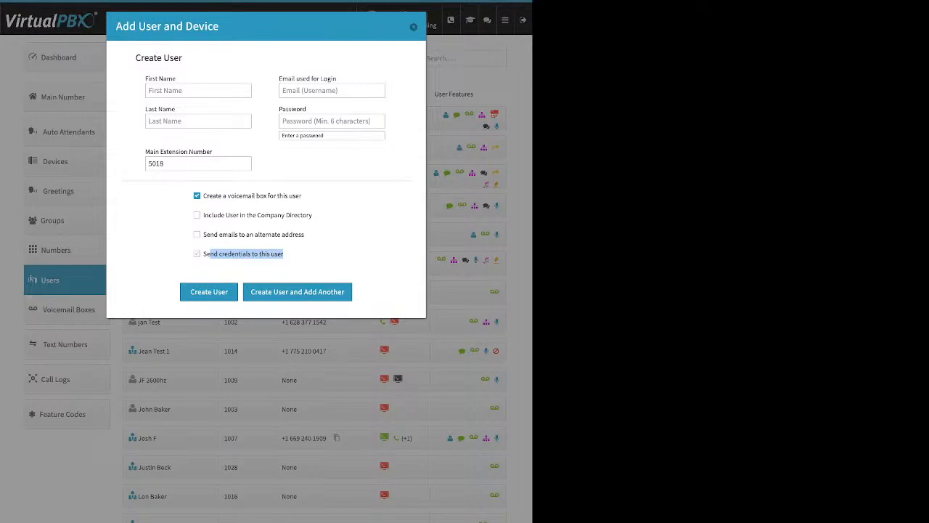
pyautogui.click(197, 253)
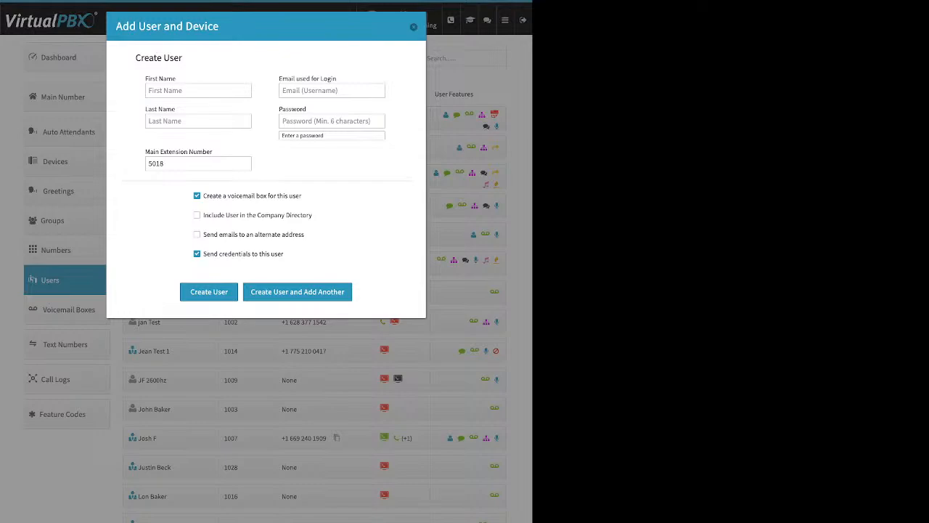
pyautogui.click(414, 27)
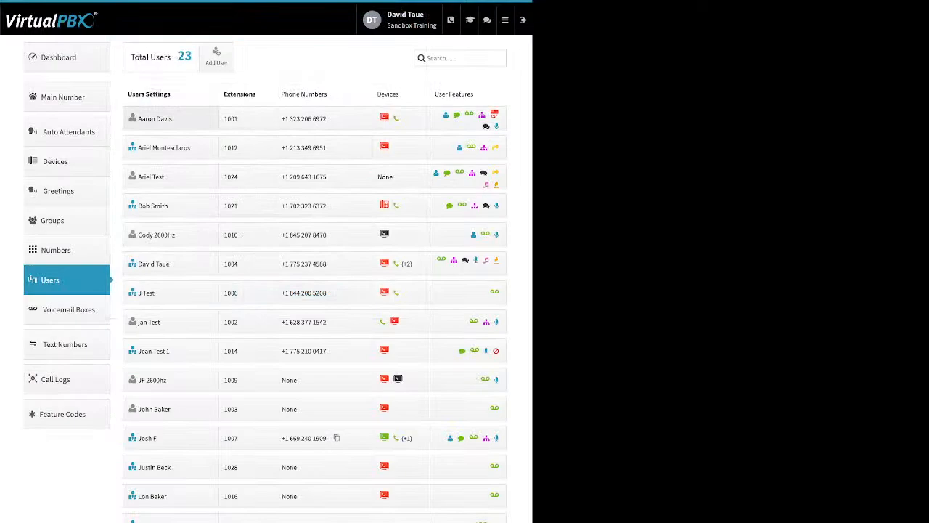
# Open the first listed user's settings and examine the name fields and the option for changing credentials
pyautogui.click(155, 118)
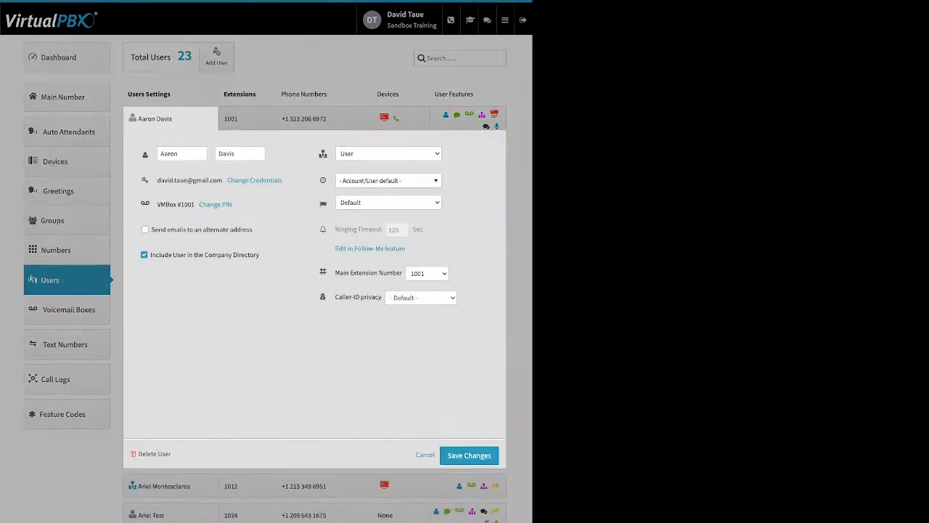
pyautogui.moveTo(179, 154); pyautogui.dragTo(147, 154)
pyautogui.click(284, 161)
pyautogui.moveTo(284, 180); pyautogui.dragTo(227, 181)
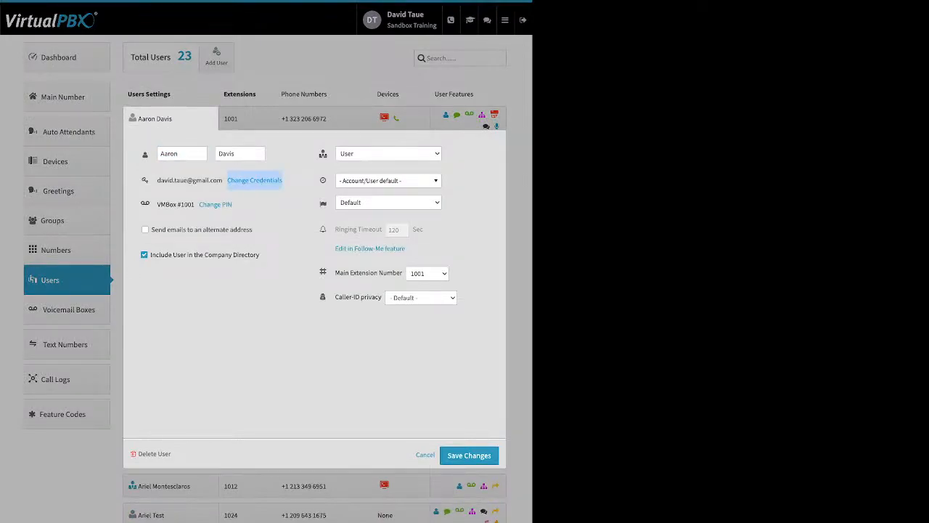
# Open the user's Update Credentials form, examine the email, password and reset e-mail options, and dismiss it without saving
pyautogui.click(255, 180)
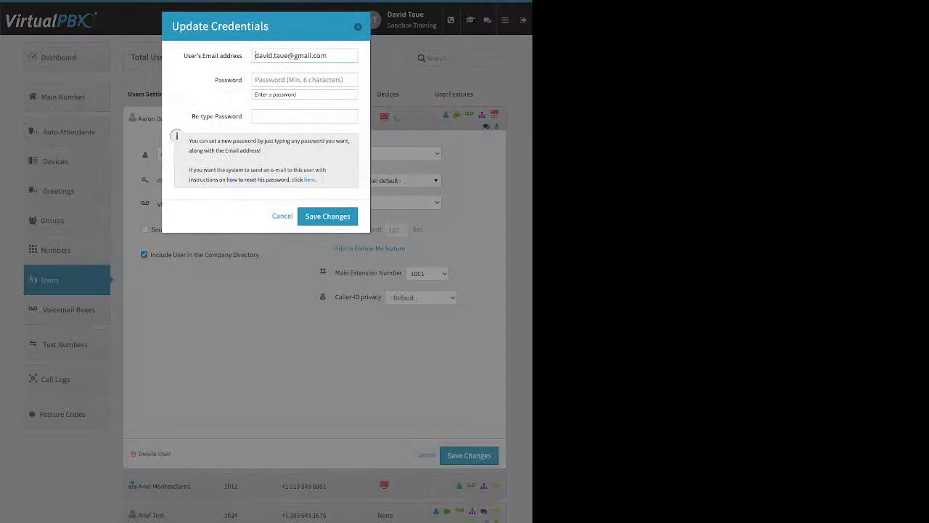
pyautogui.moveTo(183, 56); pyautogui.dragTo(241, 80)
pyautogui.click(232, 80)
pyautogui.moveTo(315, 180); pyautogui.dragTo(305, 179)
pyautogui.press('Escape')
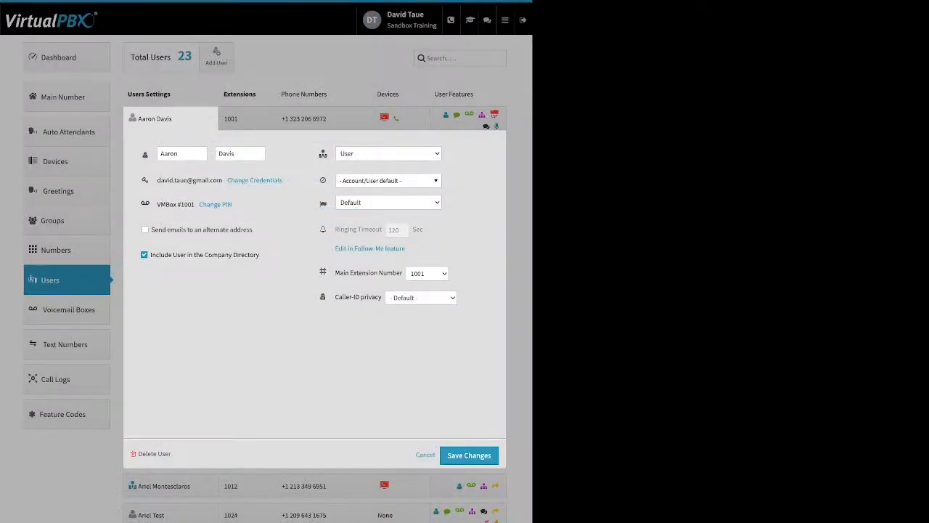
# Open the user's voicemail Update PIN form and dismiss it without entering a PIN
pyautogui.press('Tab')
pyautogui.press('Return')
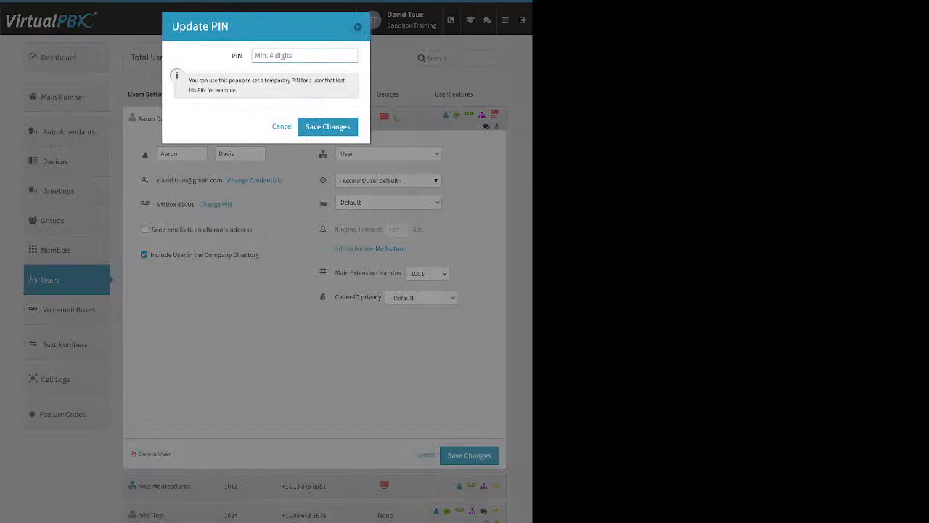
pyautogui.press('Escape')
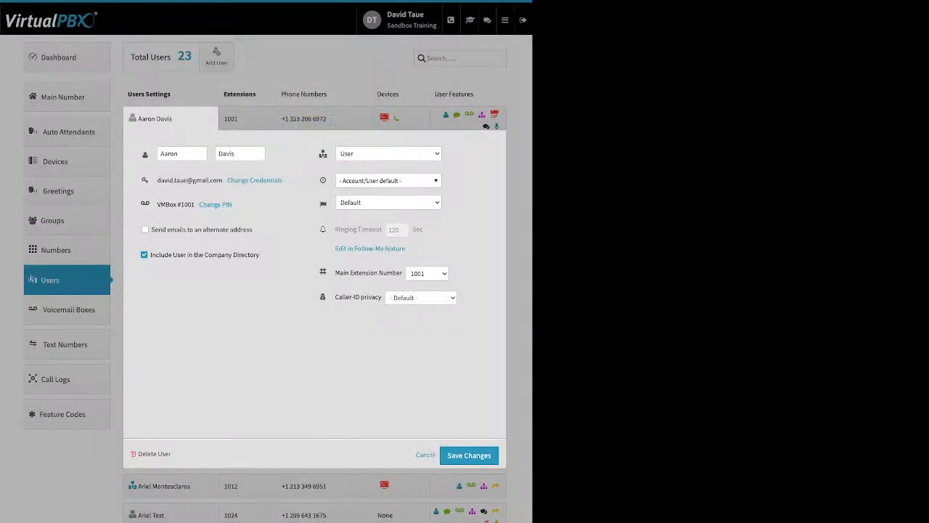
# Examine the user's alternate email, company directory, user type, time zone, language and ringing timeout settings, and close them without saving
pyautogui.moveTo(253, 230); pyautogui.dragTo(190, 229)
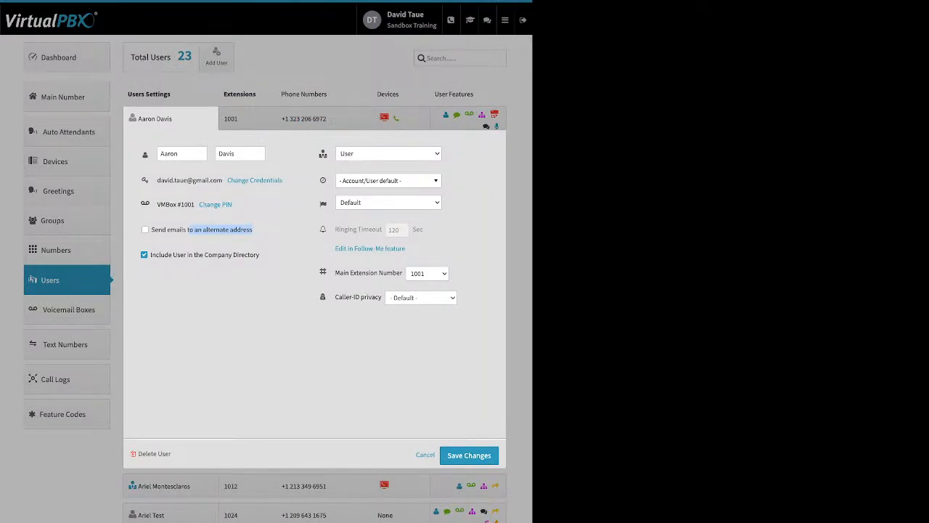
pyautogui.moveTo(260, 255); pyautogui.dragTo(151, 255)
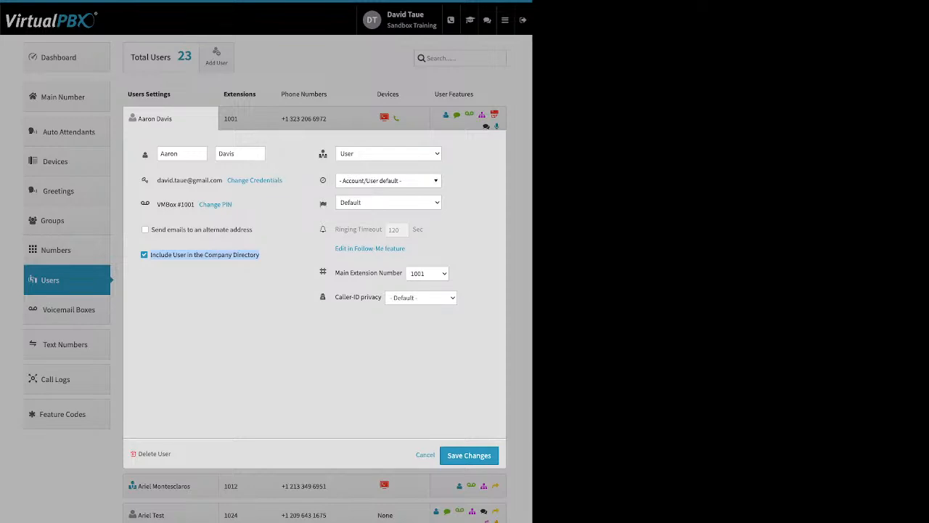
pyautogui.moveTo(323, 153)
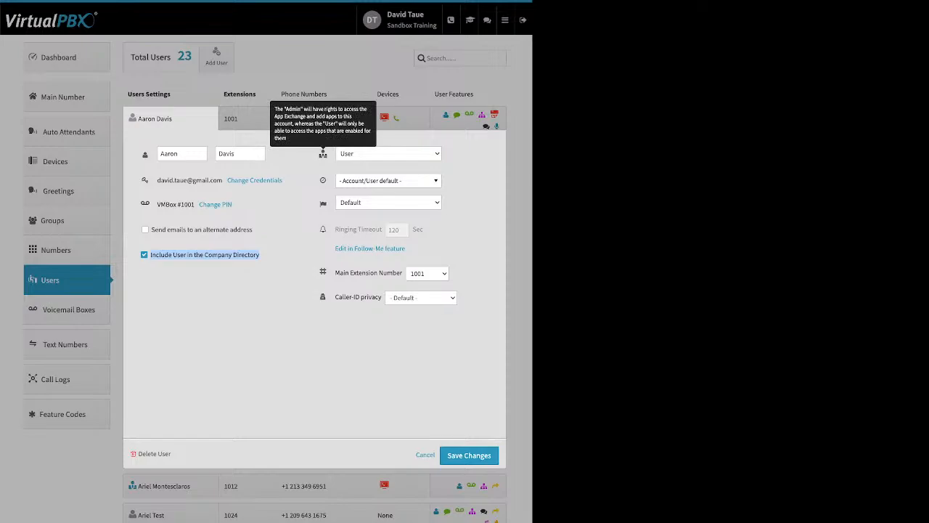
pyautogui.click(389, 181)
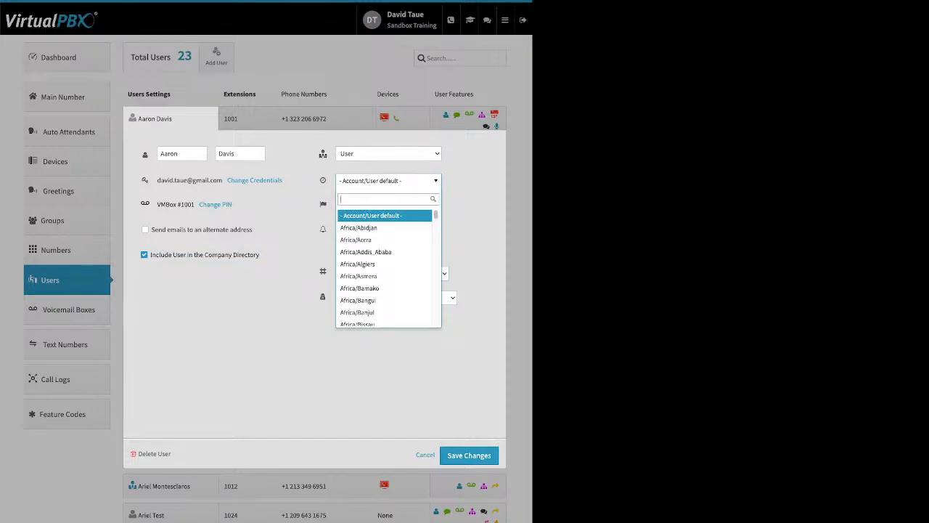
pyautogui.click(323, 202)
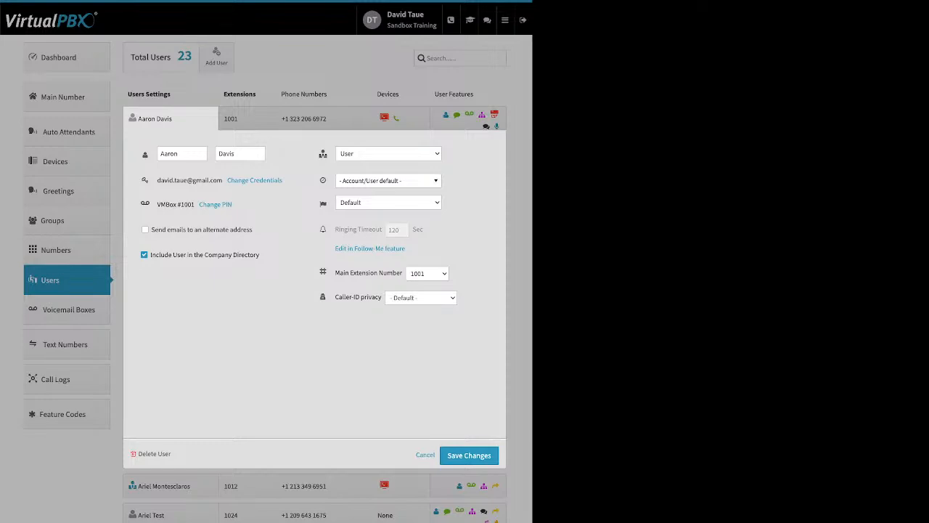
pyautogui.moveTo(379, 229)
pyautogui.click(425, 455)
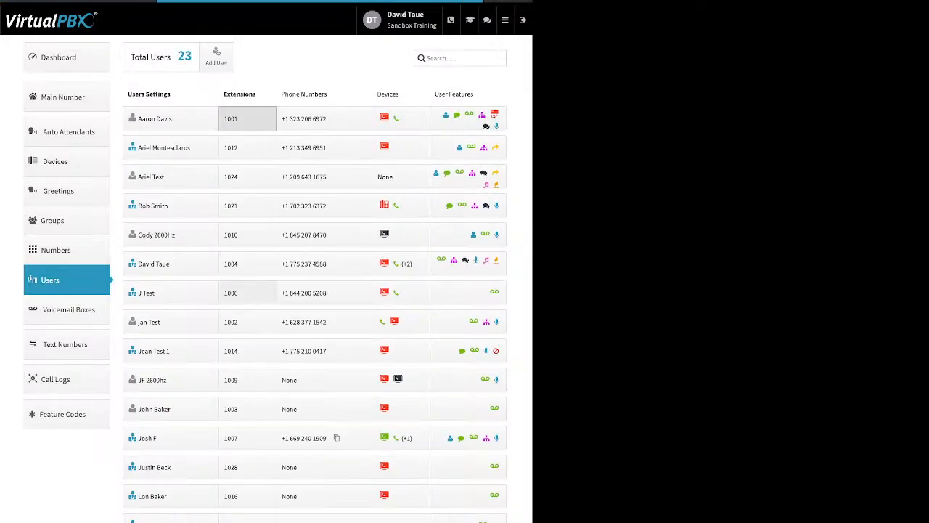
# Examine the first listed user's options for adding an extension, adding spare phone numbers and buying numbers
pyautogui.click(239, 118)
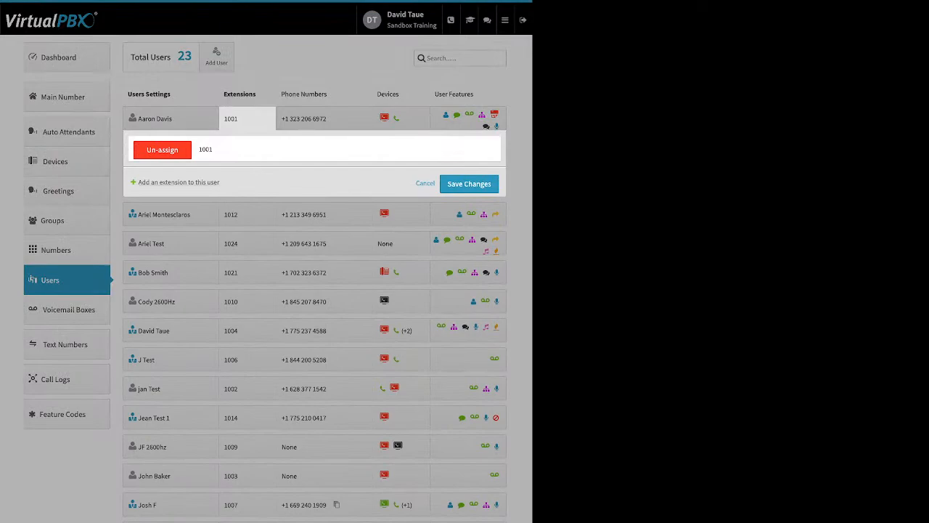
pyautogui.moveTo(219, 182); pyautogui.dragTo(163, 182)
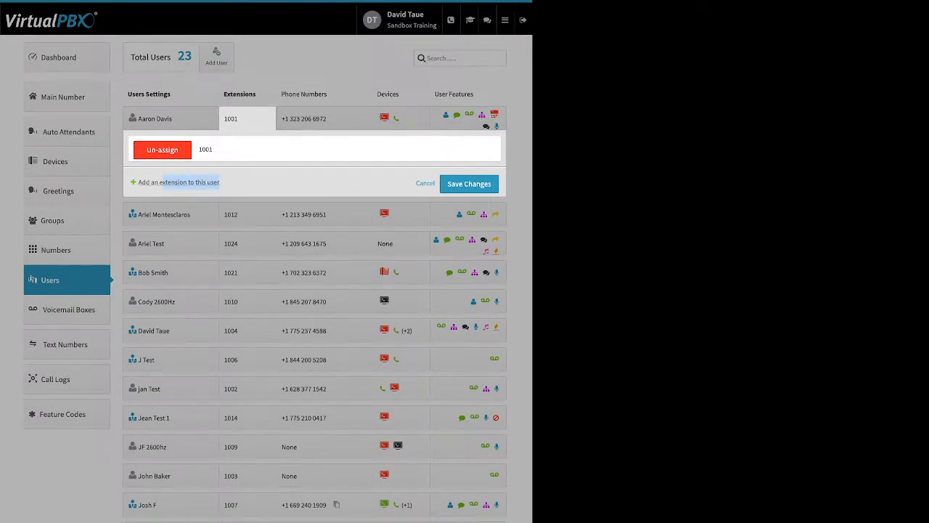
pyautogui.click(165, 182)
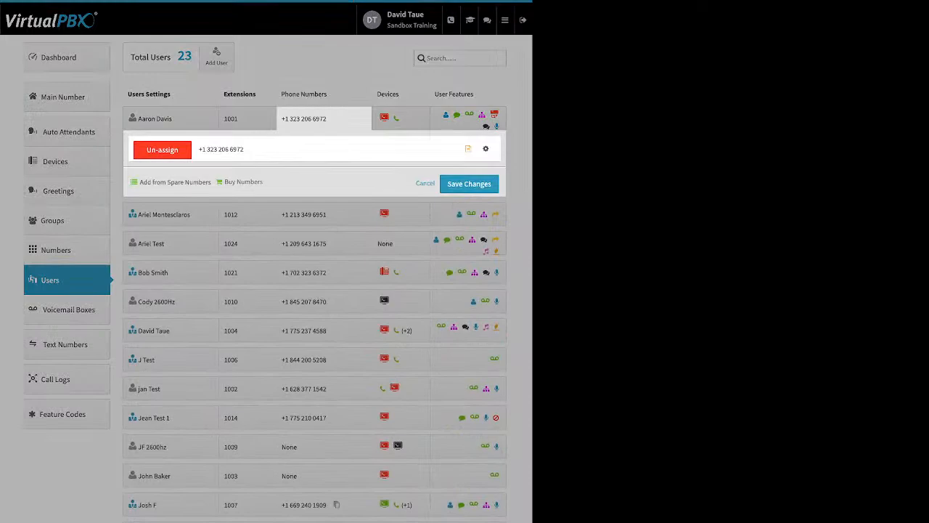
pyautogui.moveTo(263, 182); pyautogui.dragTo(148, 182)
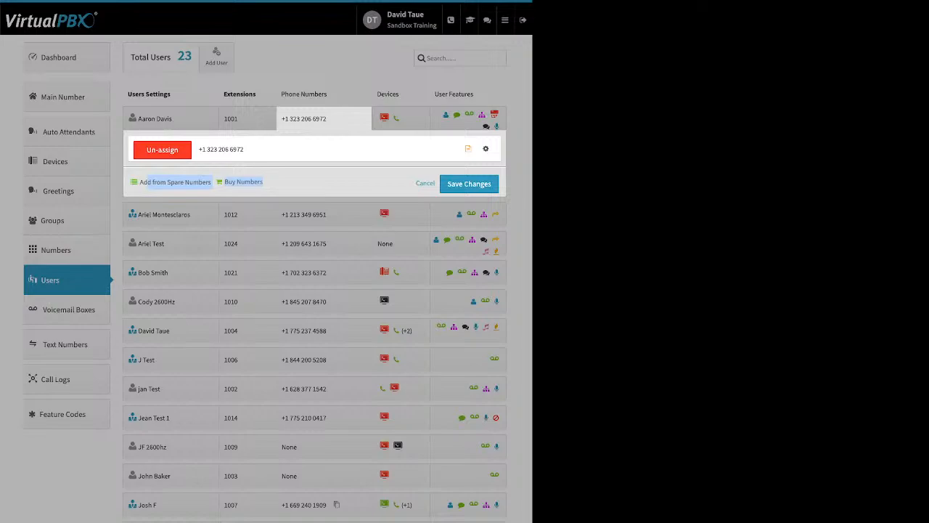
# Open the first listed user's spare numbers list, mark the fifth number, and cancel without adding it
pyautogui.click(175, 182)
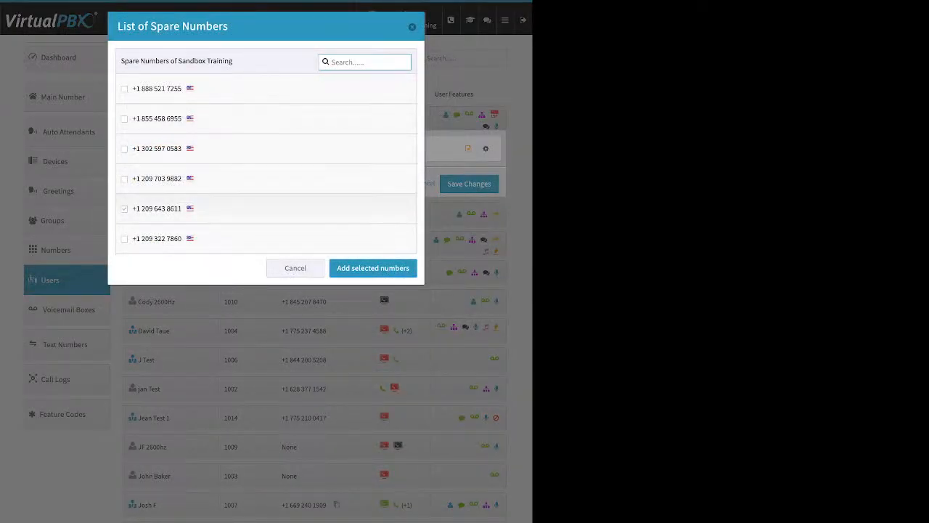
pyautogui.click(124, 208)
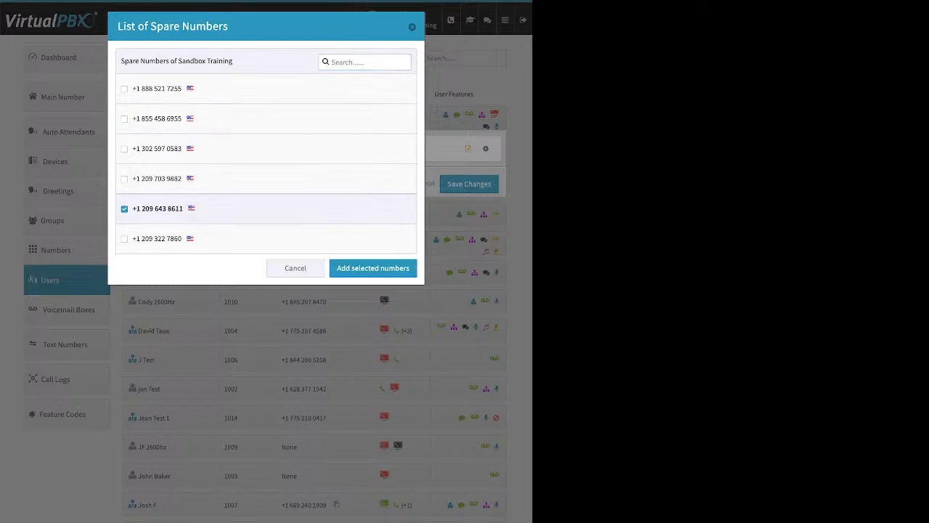
pyautogui.click(296, 268)
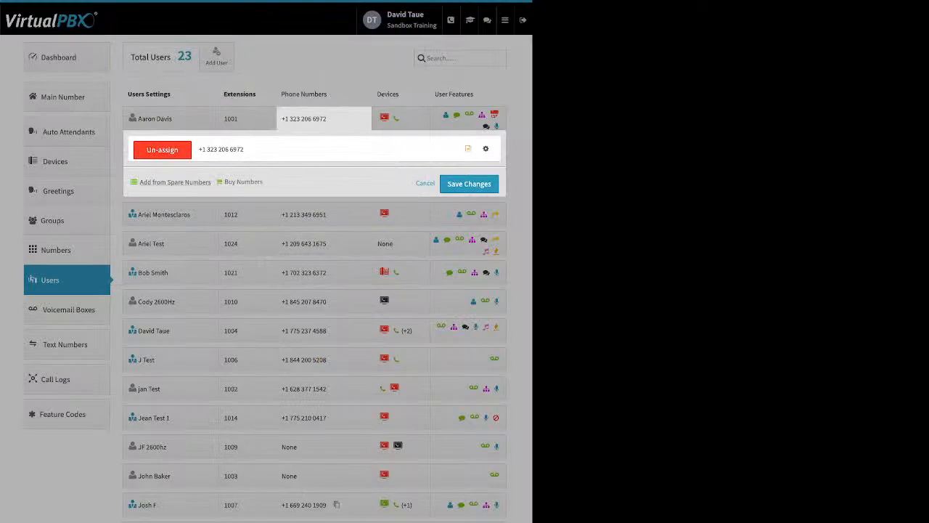
# Search the toll-free numbers for sale with prefix 86* for the first listed user and browse the available numbers
pyautogui.moveTo(264, 182); pyautogui.dragTo(224, 183)
pyautogui.click(244, 182)
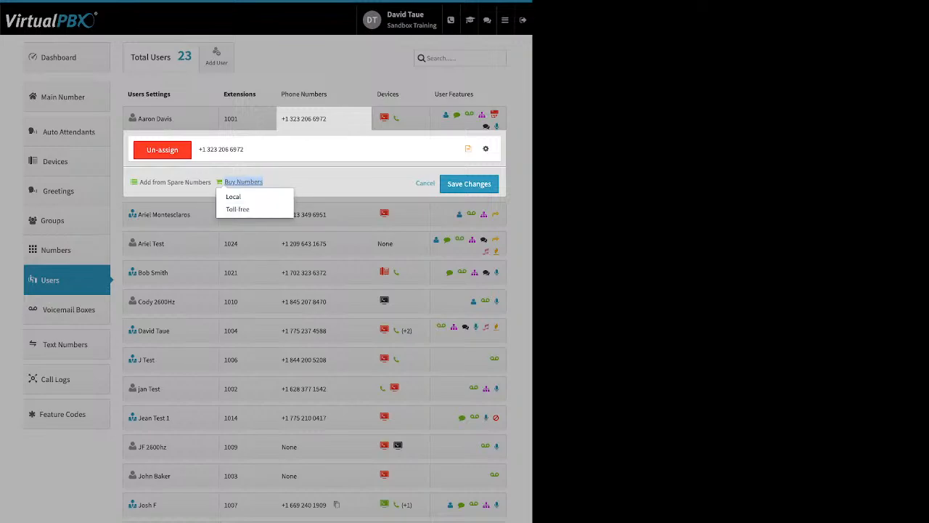
pyautogui.click(237, 209)
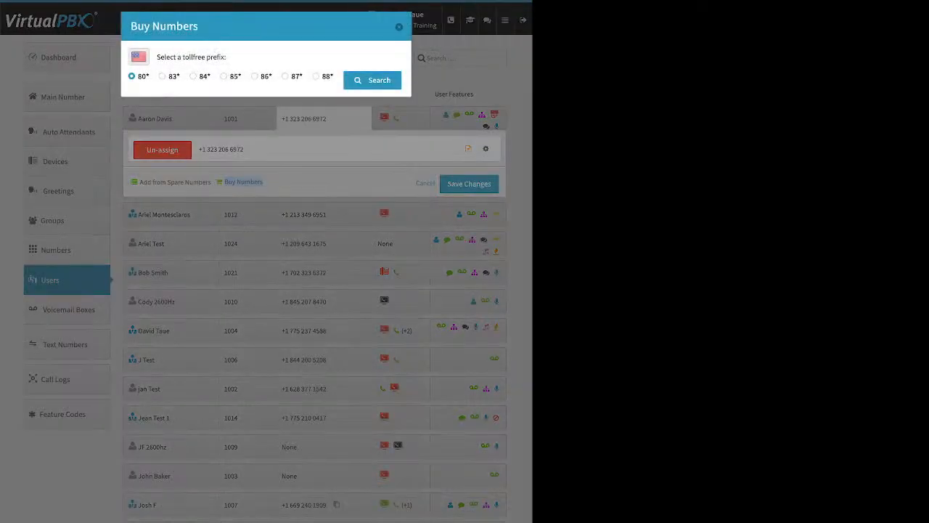
pyautogui.click(255, 76)
pyautogui.click(372, 81)
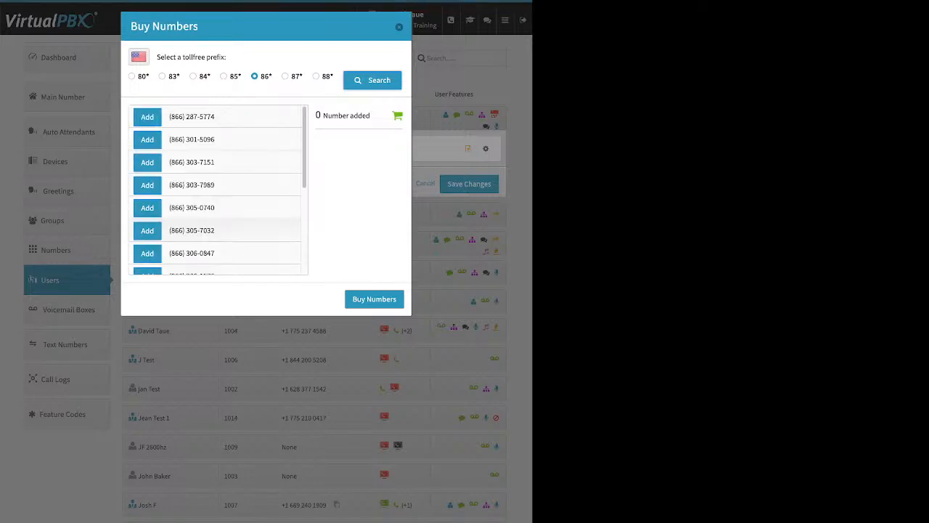
pyautogui.scroll(-3, 217, 190)
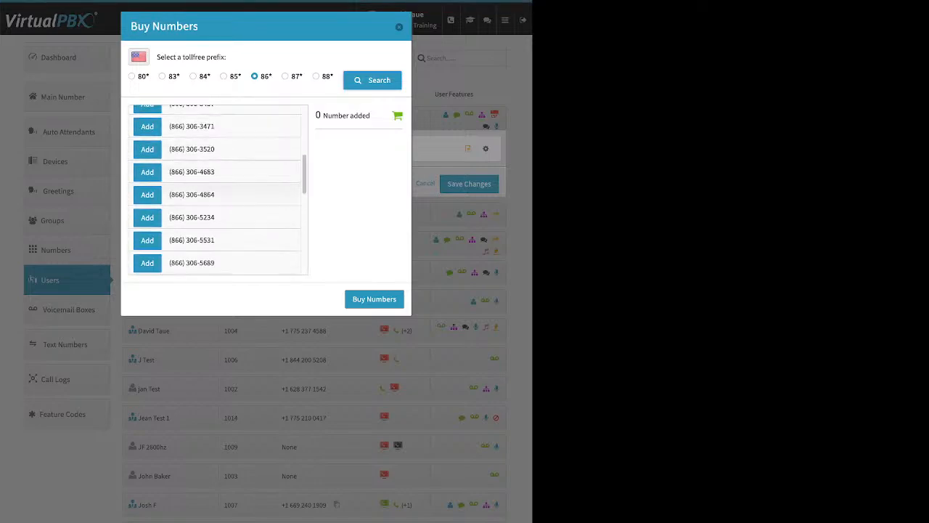
pyautogui.scroll(-5, 217, 190)
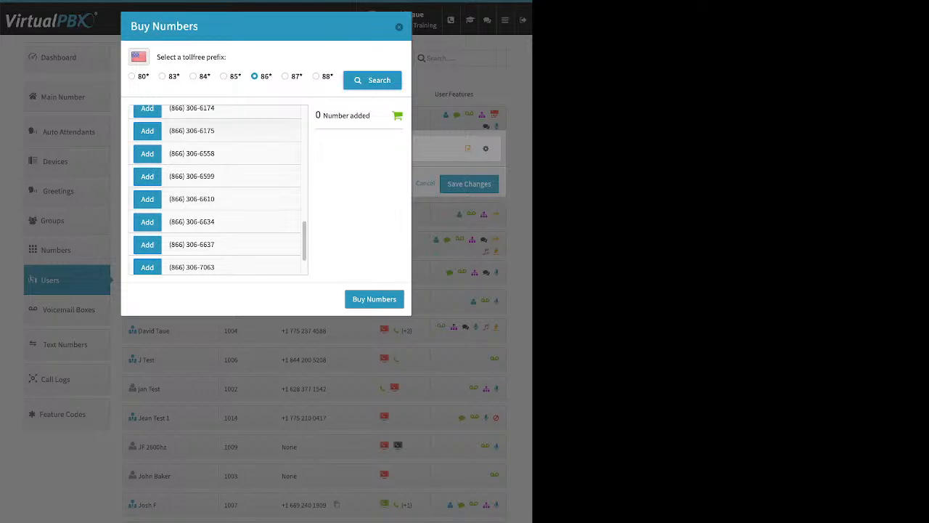
# Buy one of the available toll-free numbers, un-assign it from the first listed user, and save the changes
pyautogui.click(148, 131)
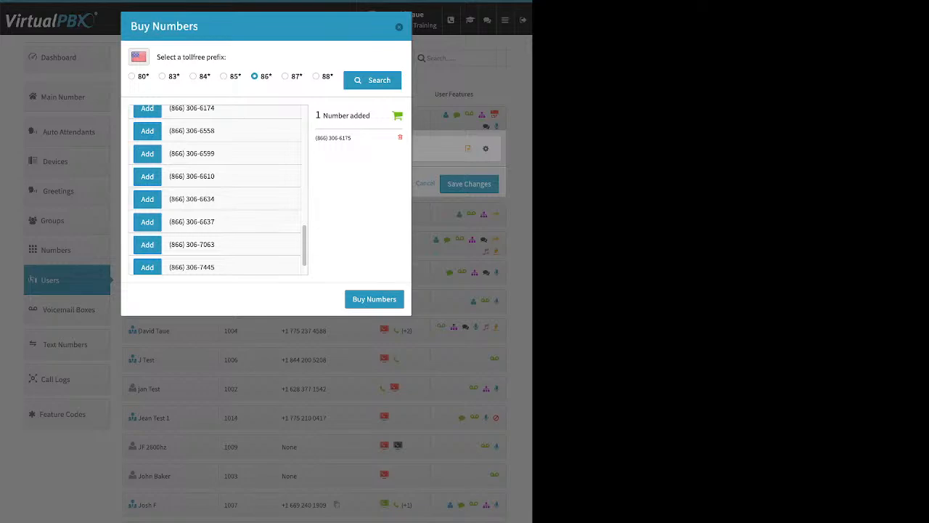
pyautogui.click(375, 299)
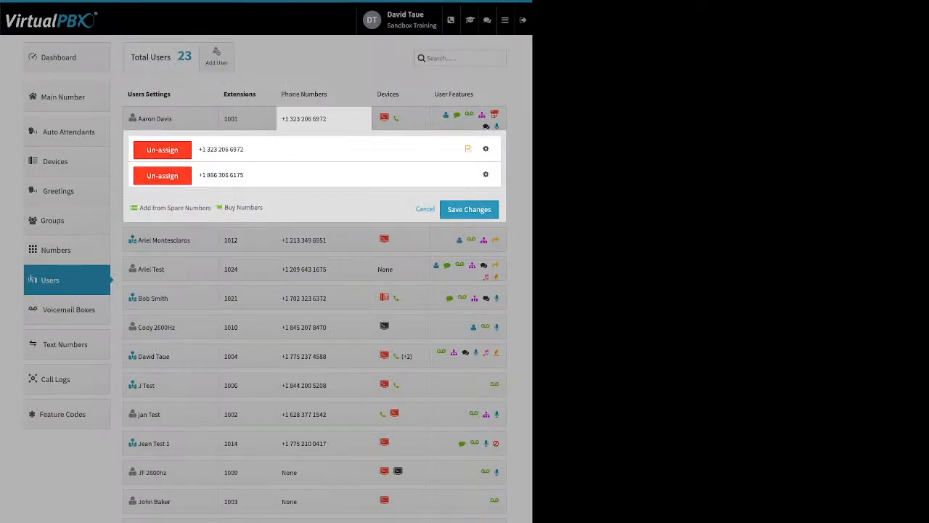
pyautogui.click(162, 176)
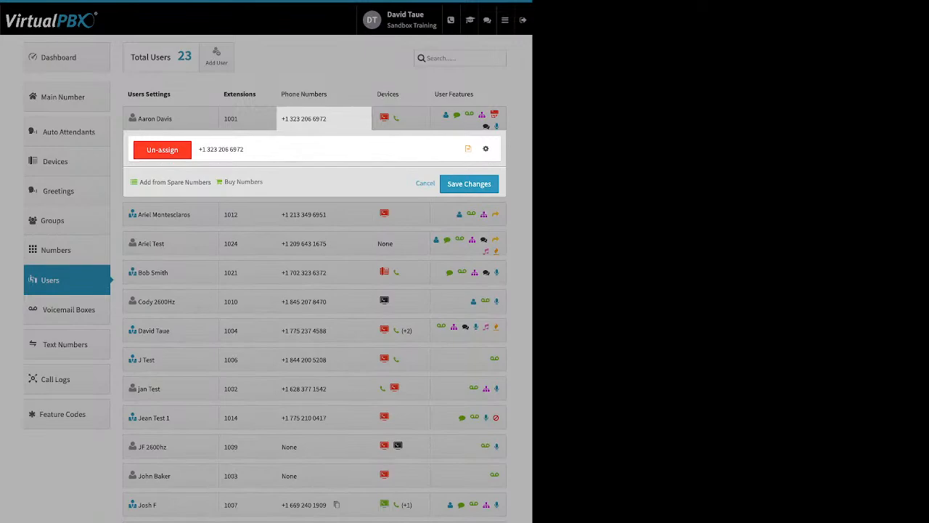
pyautogui.click(469, 183)
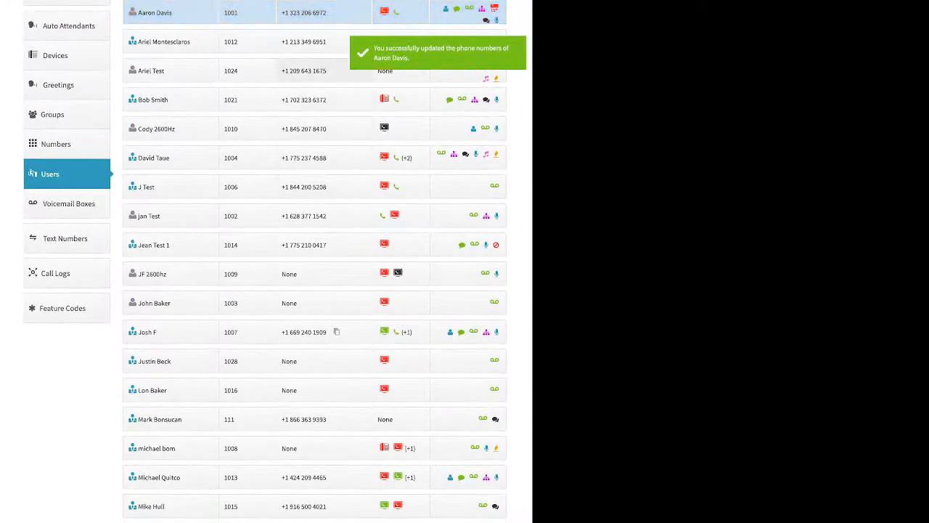
# Open the third listed user's phone numbers and search the local United States numbers for sale in area code 310
pyautogui.click(324, 70)
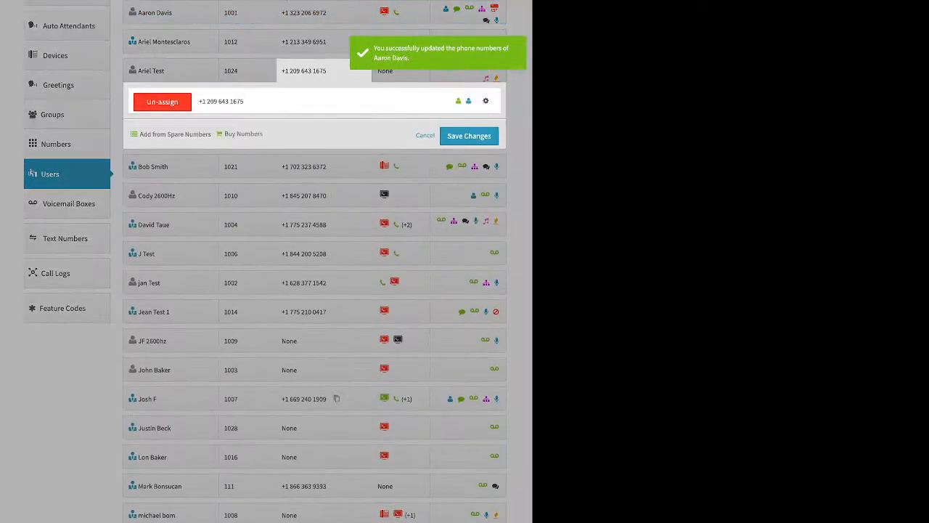
pyautogui.click(243, 134)
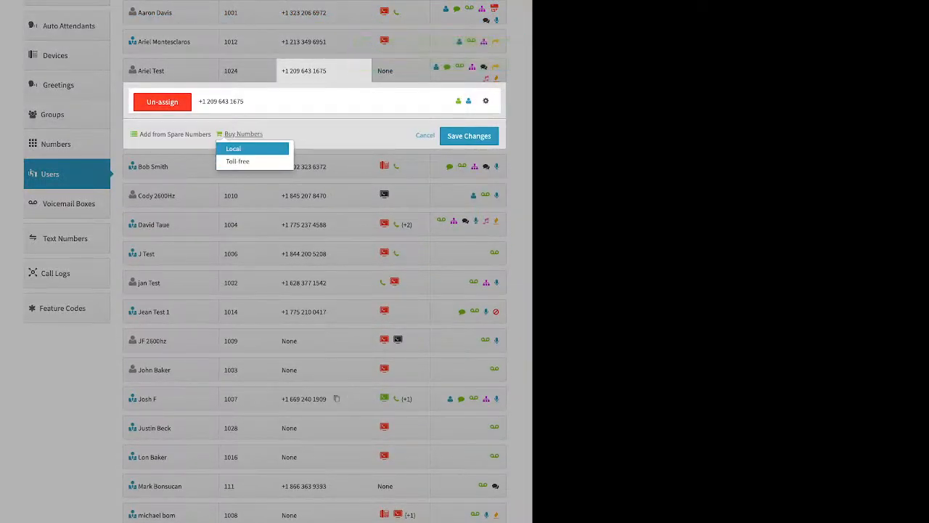
pyautogui.click(252, 148)
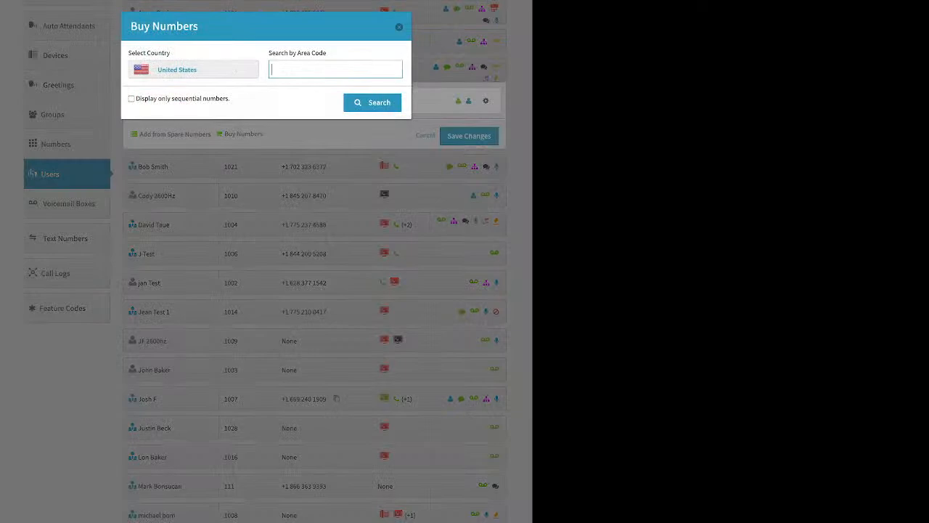
pyautogui.write('310')
pyautogui.press('Return')
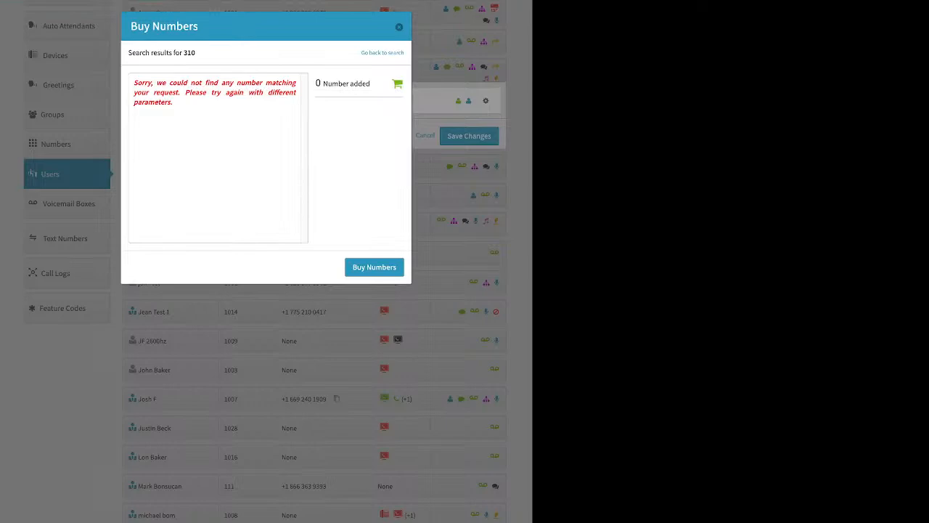
# Search local numbers by area code 424 instead, buy the second one for the third listed user, and save the changes
pyautogui.hotkey('ctrl', 'a')
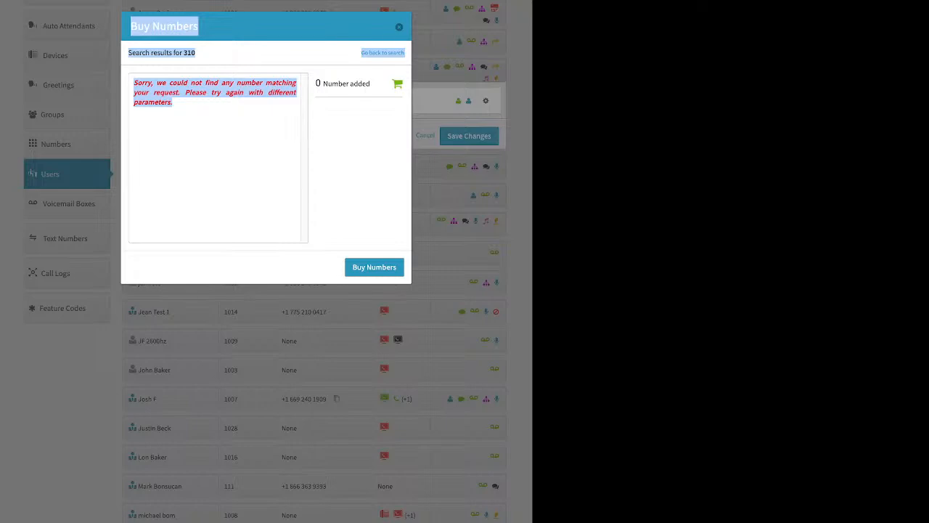
pyautogui.click(218, 171)
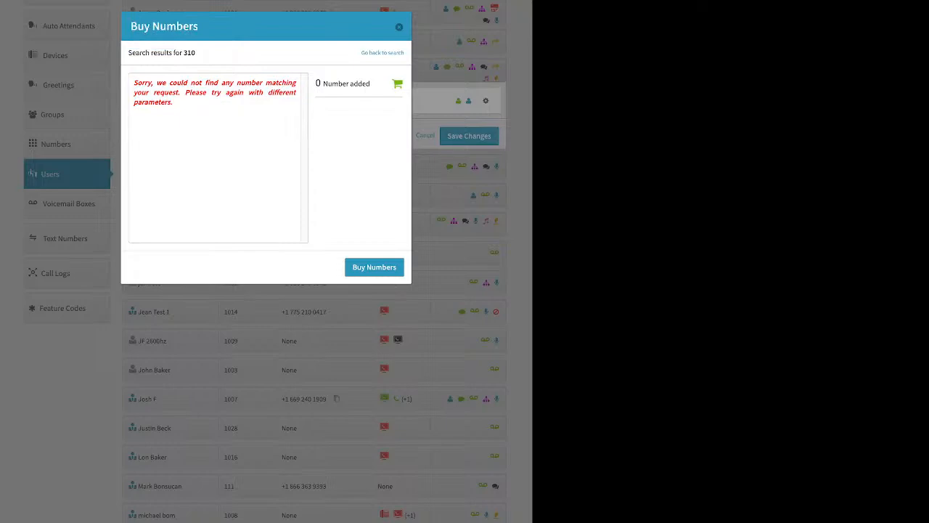
pyautogui.click(382, 53)
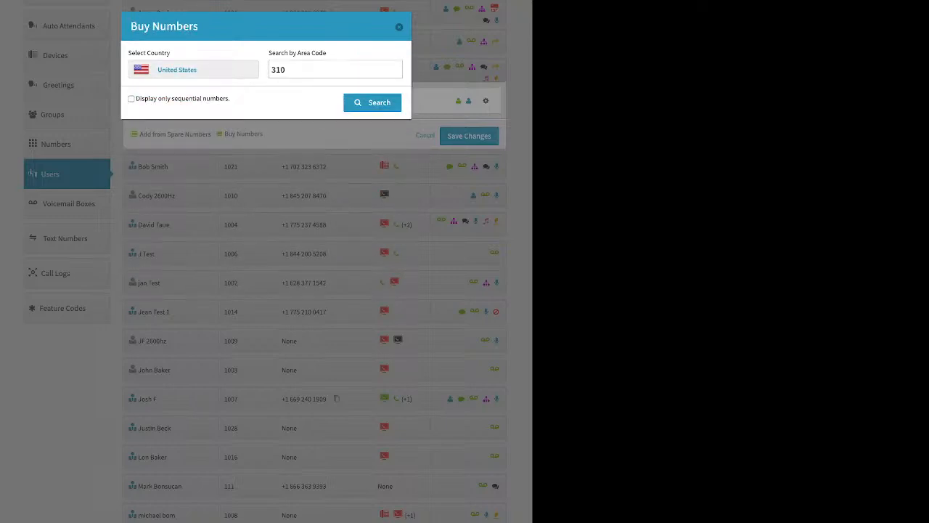
pyautogui.doubleClick(279, 70)
pyautogui.write('424')
pyautogui.press('Return')
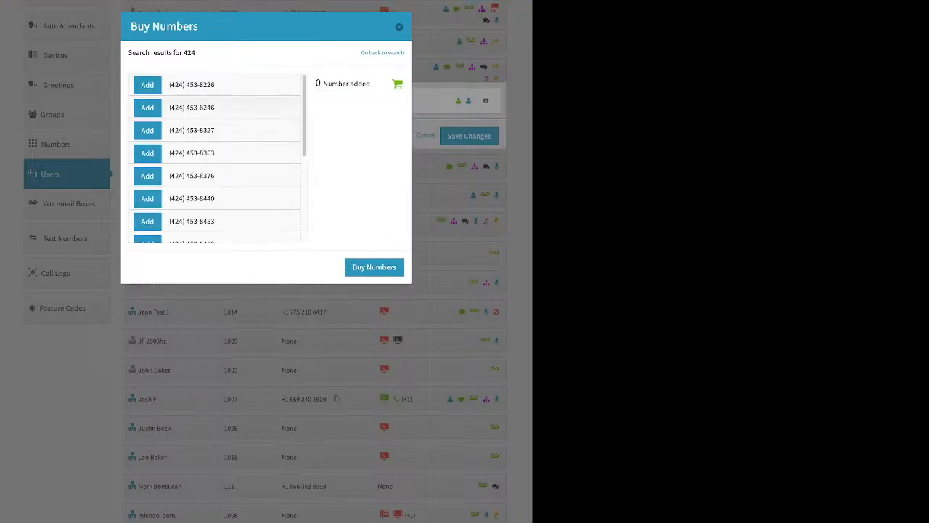
pyautogui.click(147, 107)
pyautogui.click(375, 267)
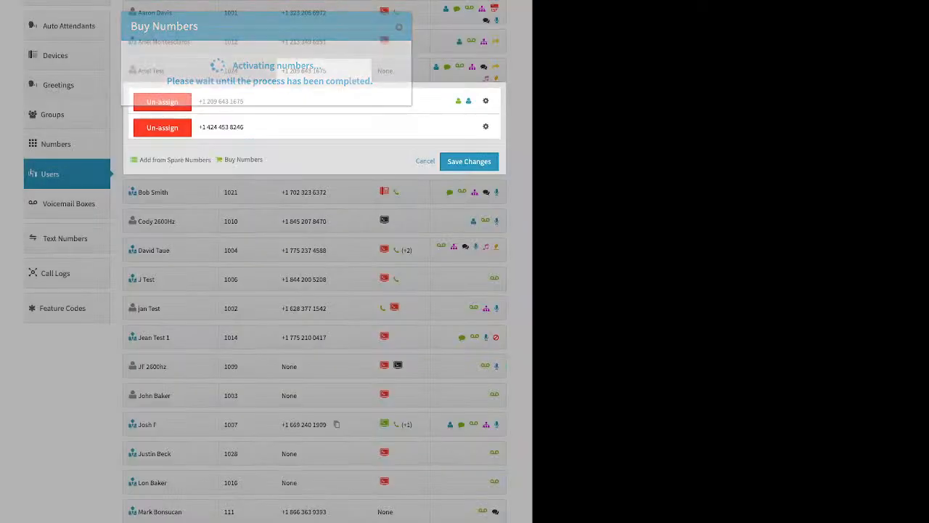
pyautogui.click(469, 162)
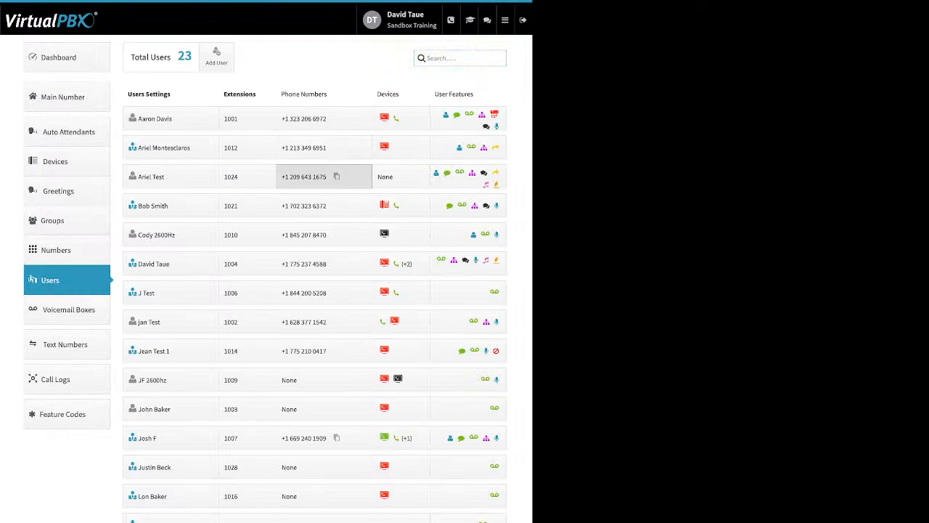
# Un-assign the newly bought 424 area code number from the third listed user and save the changes
pyautogui.click(324, 176)
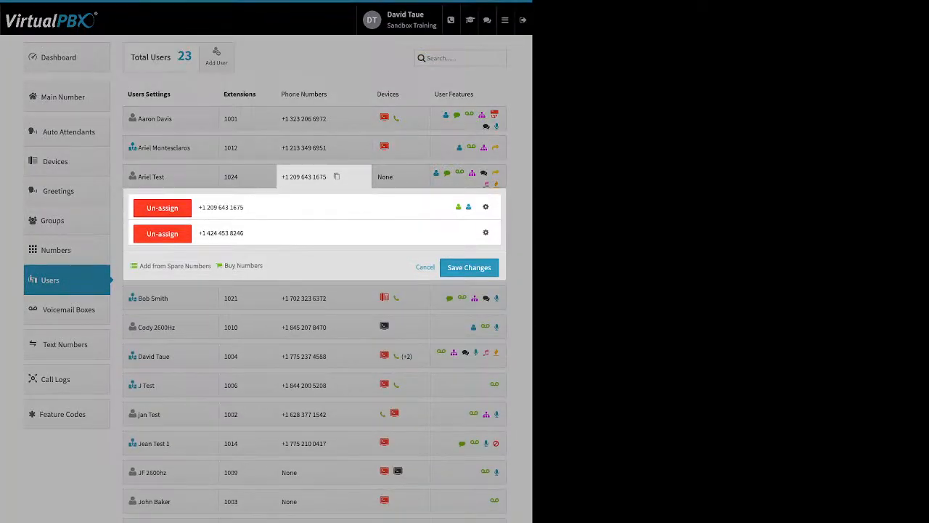
pyautogui.click(162, 234)
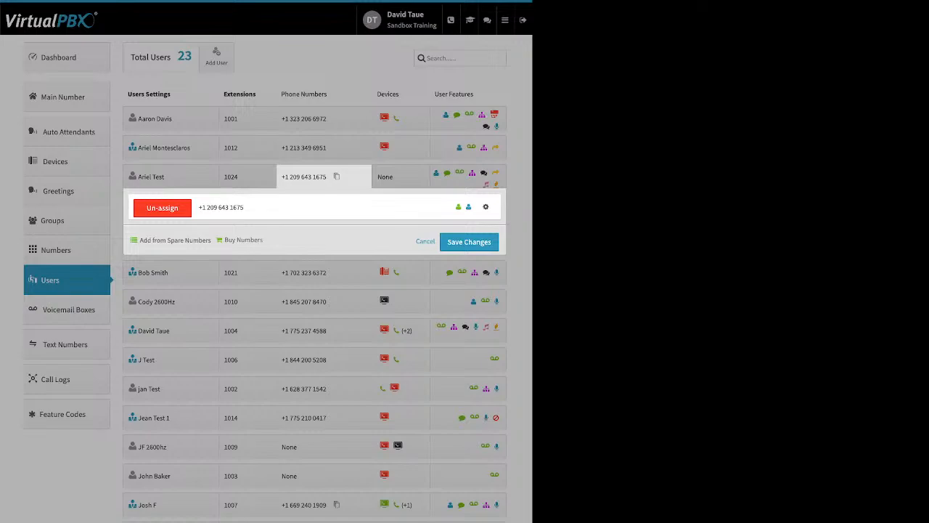
pyautogui.click(469, 242)
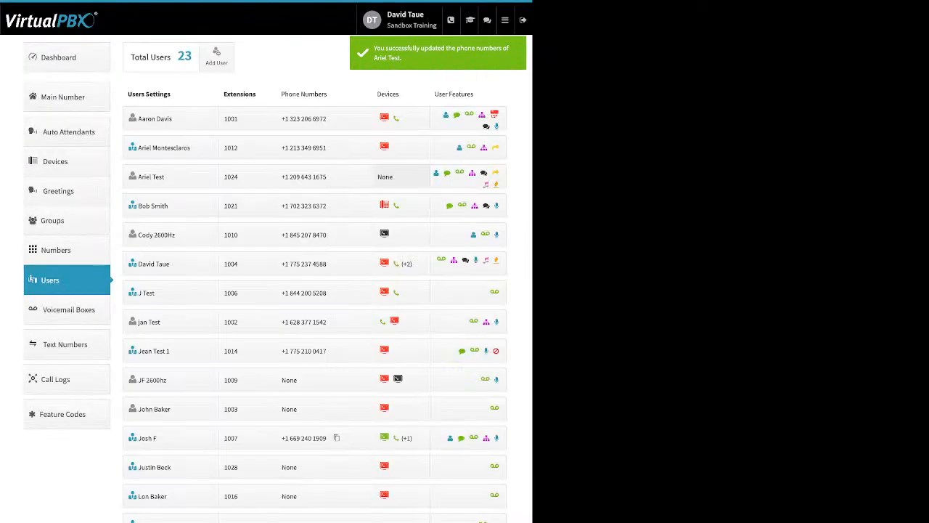
# Start adding a new device for the third listed user and browse the Yealink, Htek and Cisco phone models
pyautogui.click(392, 177)
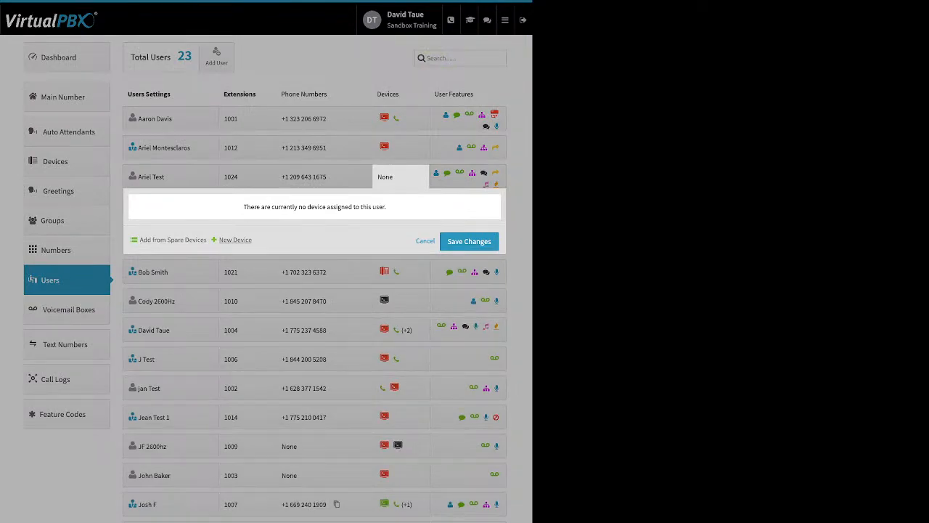
pyautogui.click(236, 240)
pyautogui.click(250, 258)
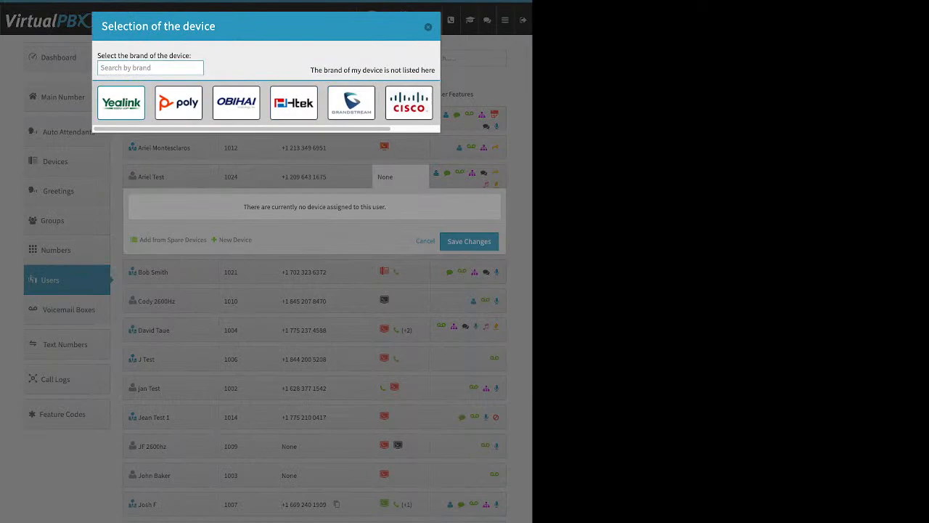
pyautogui.click(121, 103)
pyautogui.scroll(-3, 337, 251)
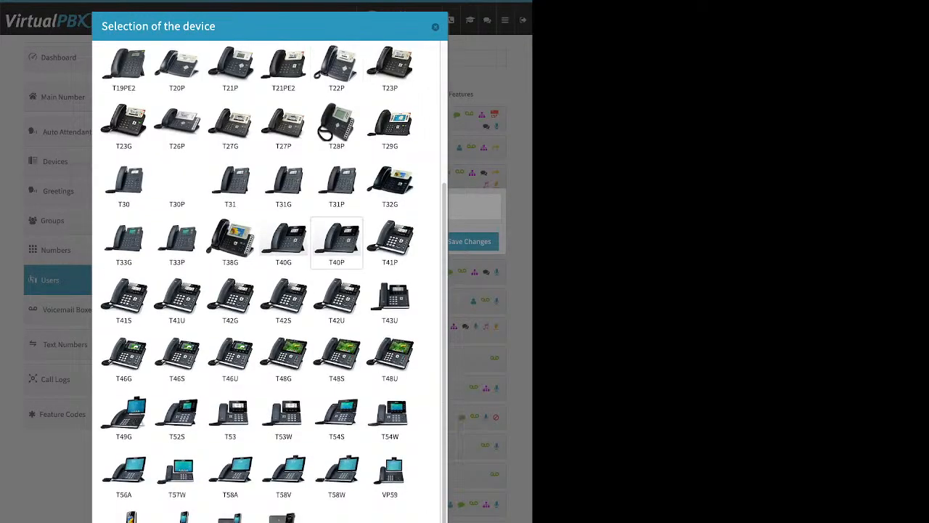
pyautogui.scroll(3, 337, 241)
pyautogui.click(294, 103)
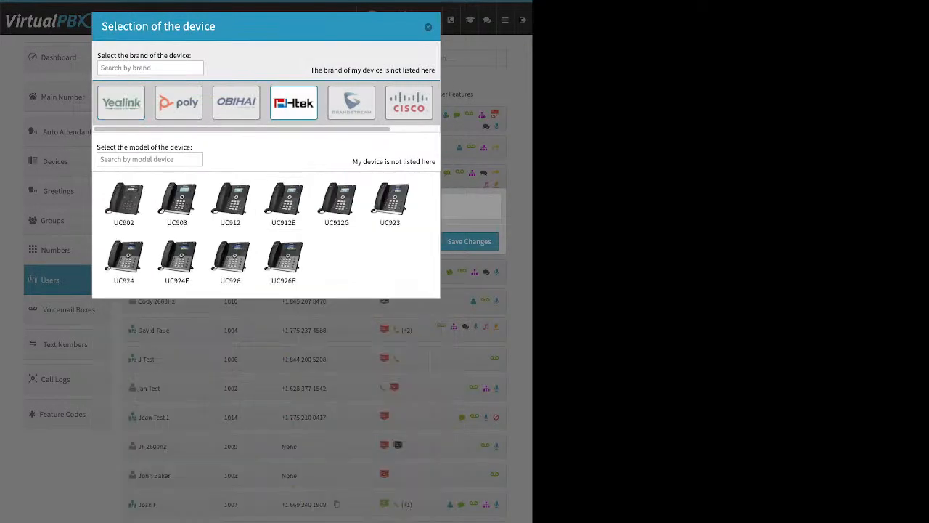
pyautogui.click(408, 103)
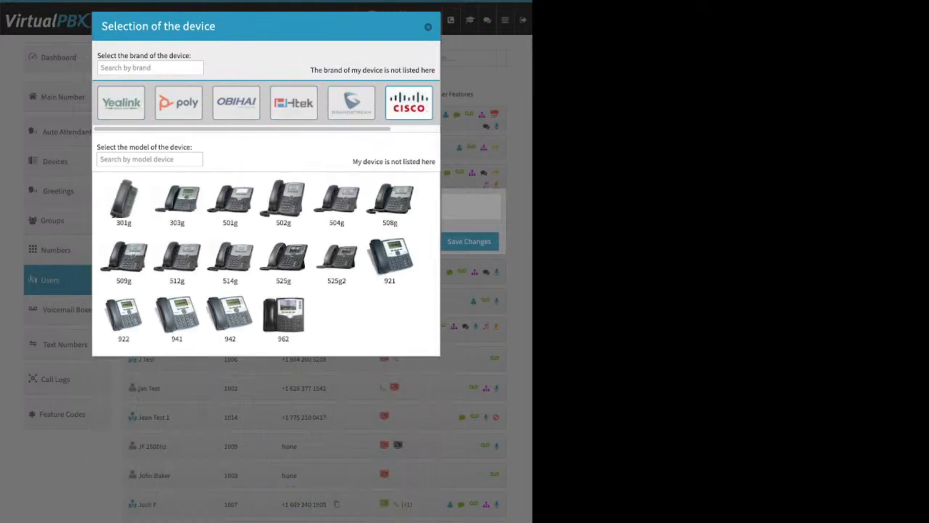
# Select the Cisco 525g, examine its Device Name and MAC Address fields, and leave without creating the device
pyautogui.click(283, 261)
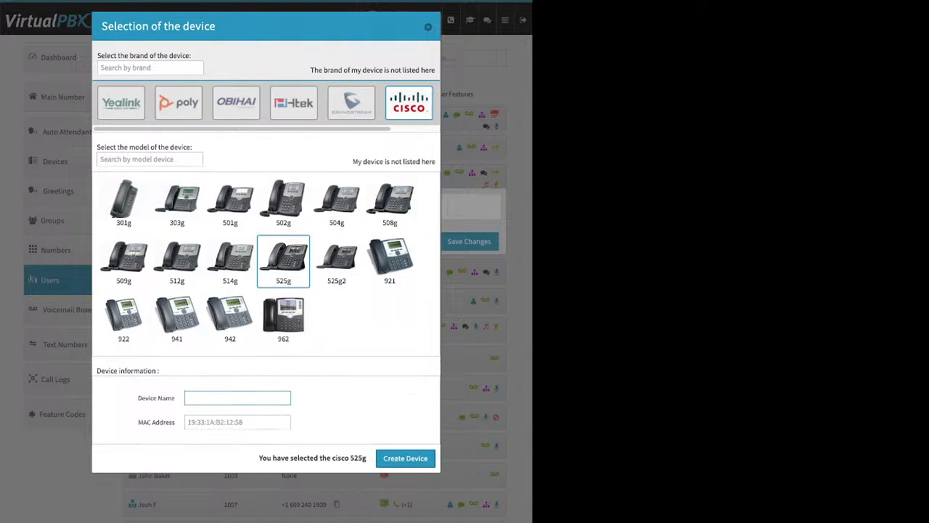
pyautogui.moveTo(138, 397); pyautogui.dragTo(177, 422)
pyautogui.click(138, 399)
pyautogui.moveTo(138, 399); pyautogui.dragTo(172, 398)
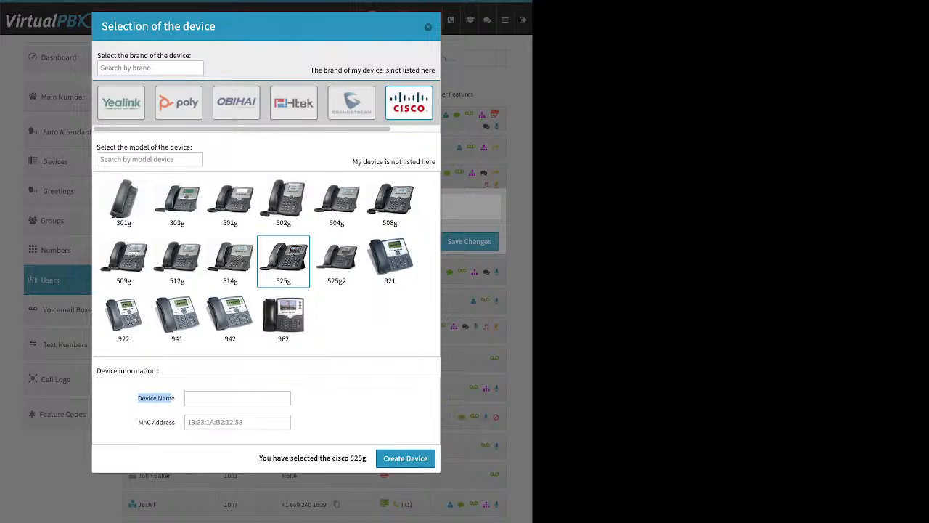
pyautogui.moveTo(138, 422); pyautogui.dragTo(176, 422)
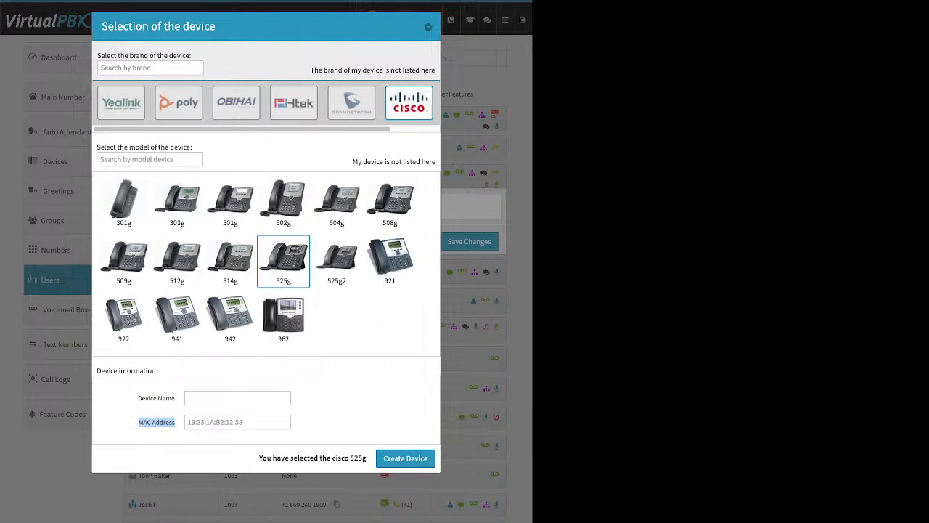
pyautogui.click(238, 422)
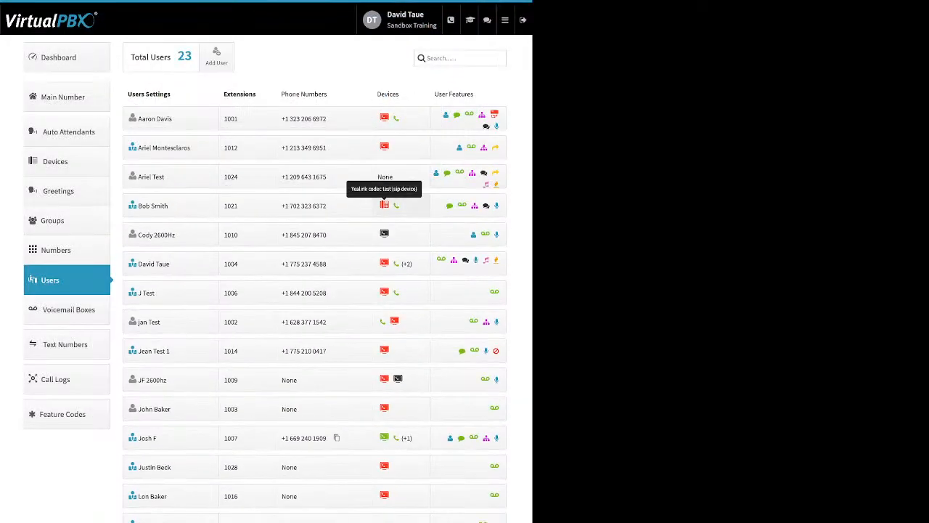
# Open the Yealink codec test device's advanced Miscellaneous settings and examine the Allow Reprovision option
pyautogui.click(384, 205)
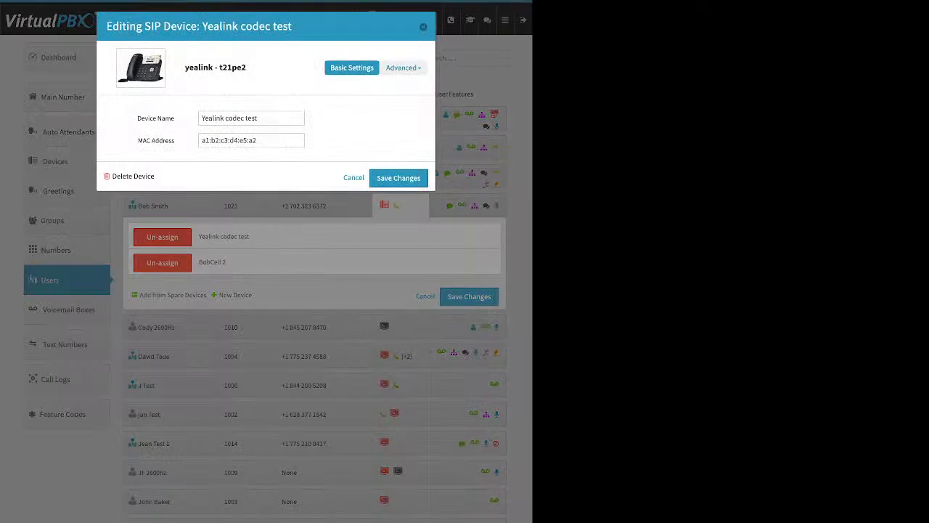
pyautogui.click(404, 67)
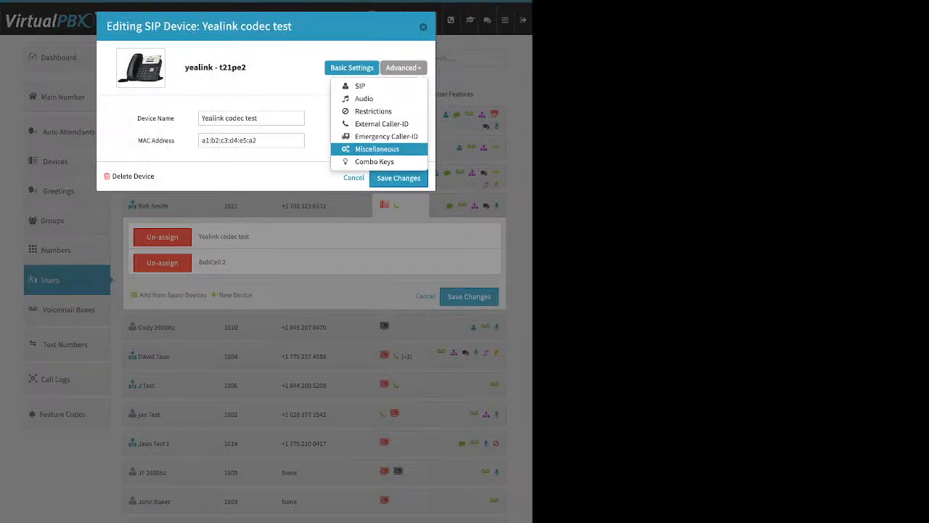
pyautogui.click(377, 149)
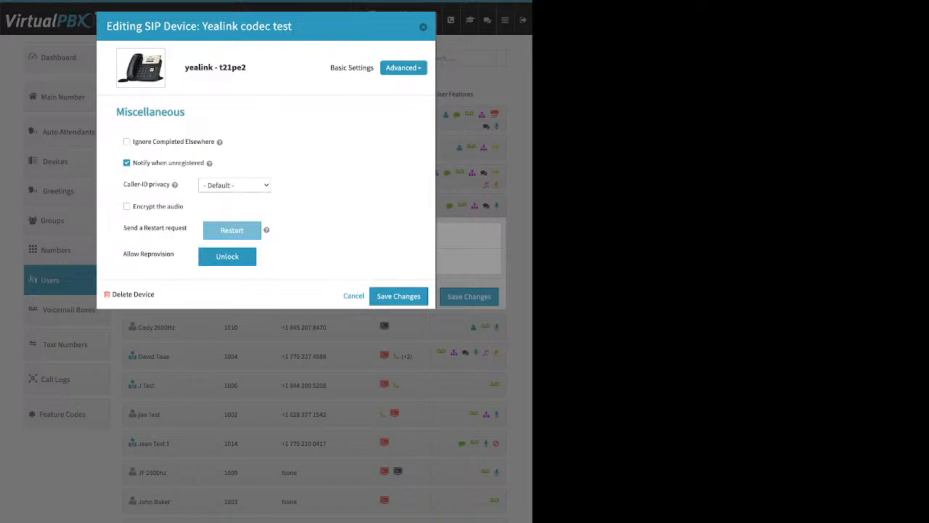
pyautogui.moveTo(122, 255); pyautogui.dragTo(175, 254)
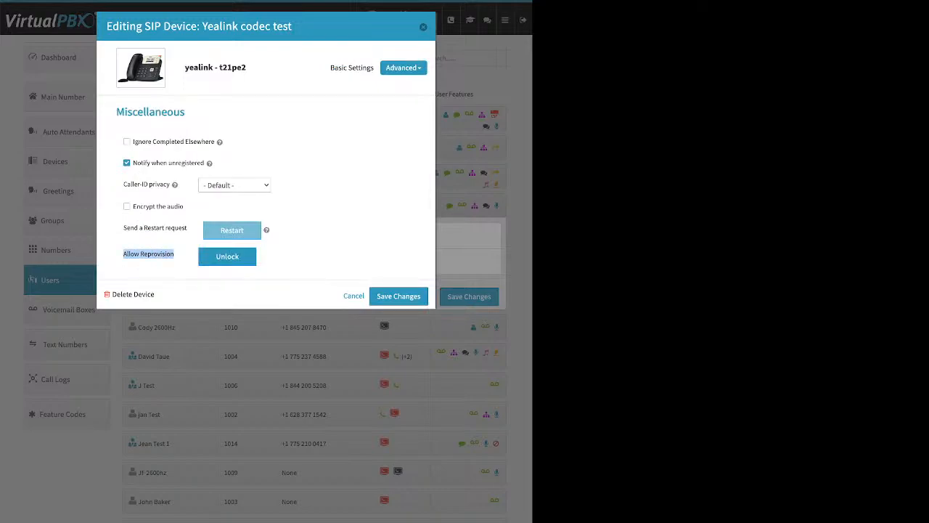
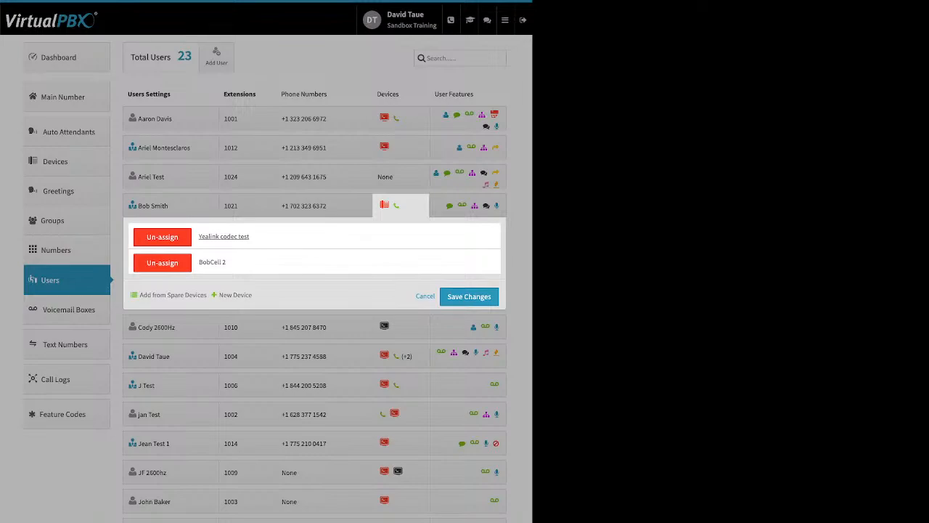
# Examine the available and selected codecs in the Yealink codec test device's advanced Audio settings, and leave without making changes
pyautogui.click(384, 204)
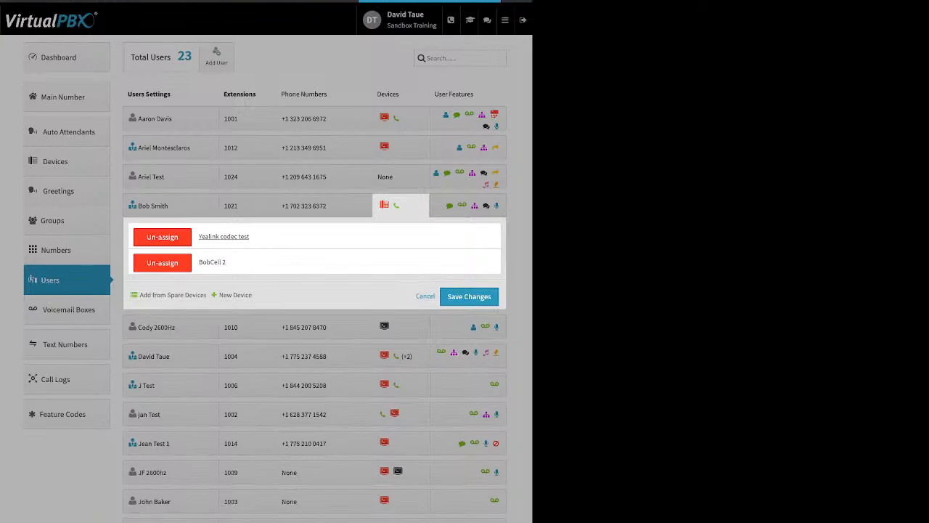
pyautogui.click(223, 237)
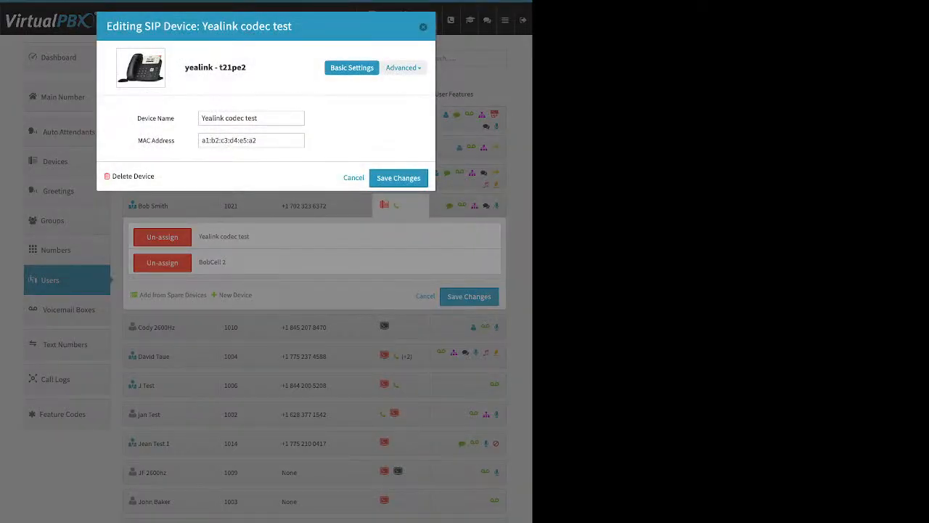
pyautogui.click(403, 68)
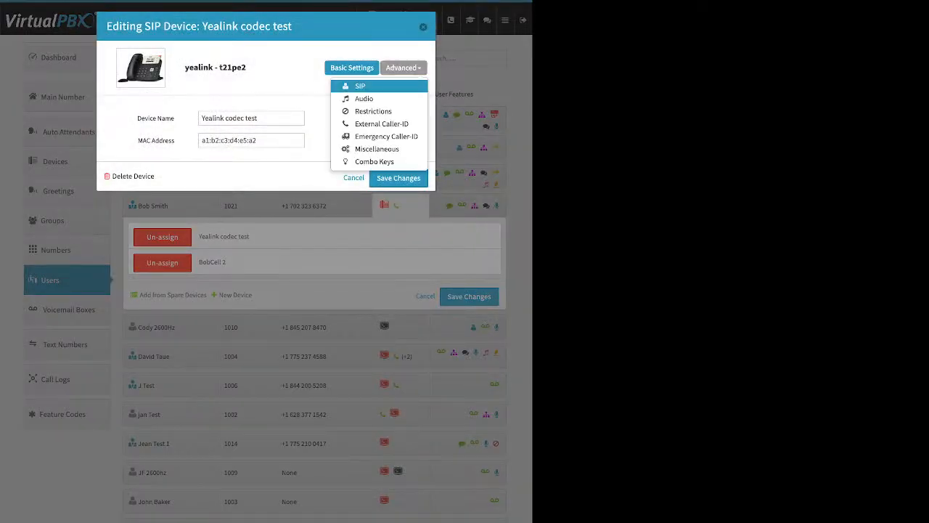
pyautogui.click(363, 99)
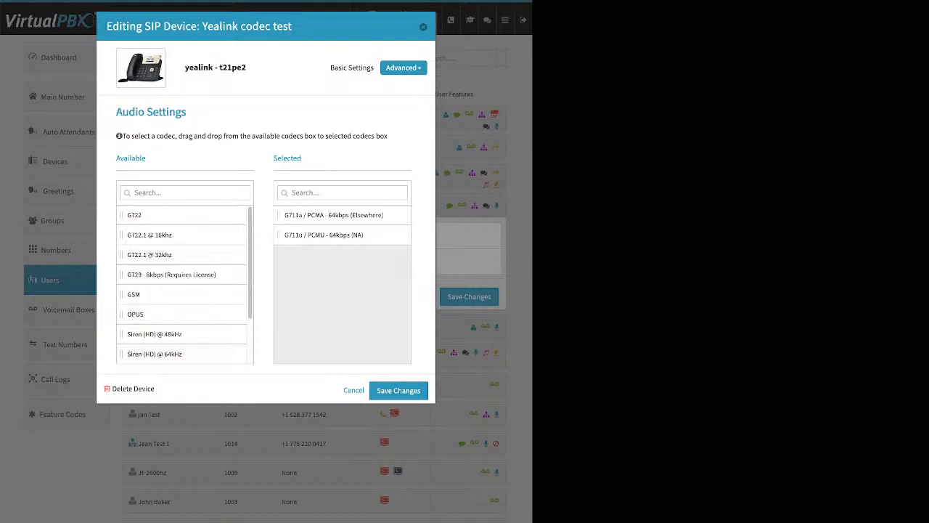
pyautogui.press('Escape')
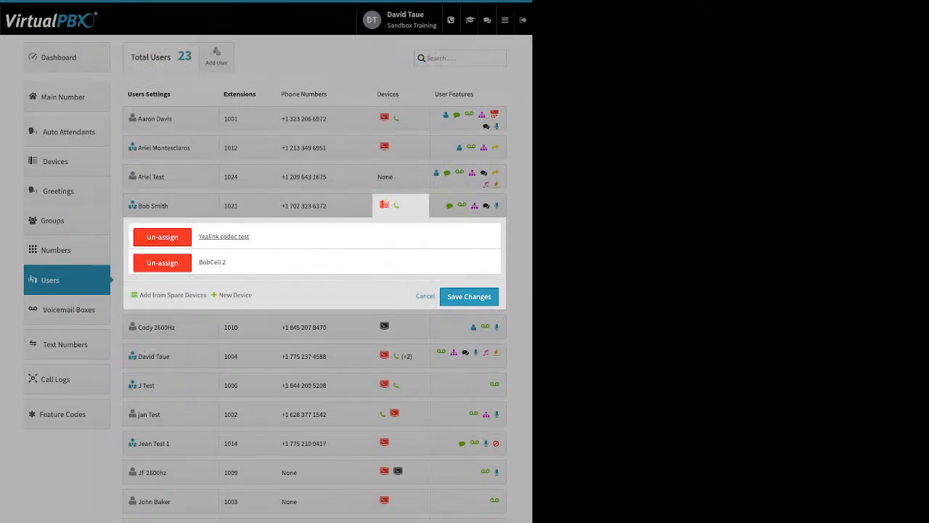
pyautogui.click(320, 438)
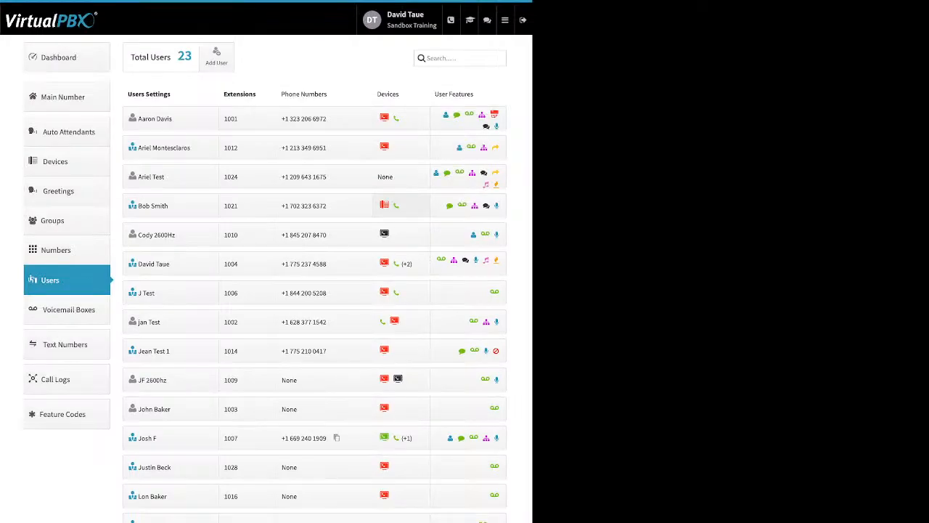
# Start adding a new cell phone for the user at extension 1021, examine its Number field, and leave without creating the device
pyautogui.click(392, 206)
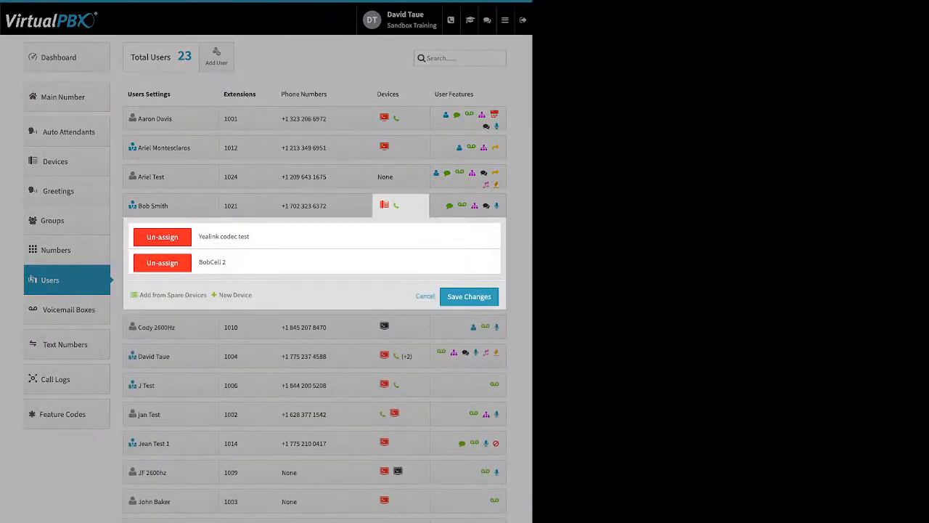
pyautogui.click(234, 294)
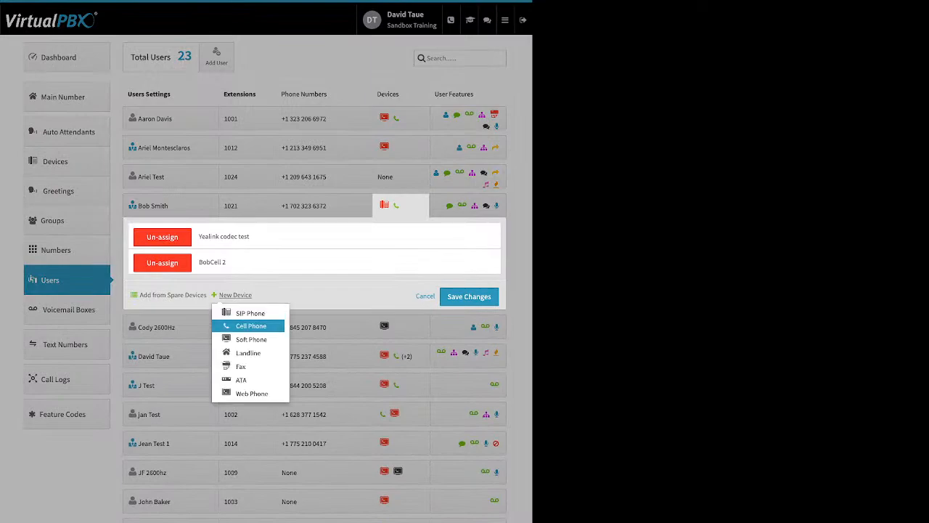
pyautogui.click(250, 326)
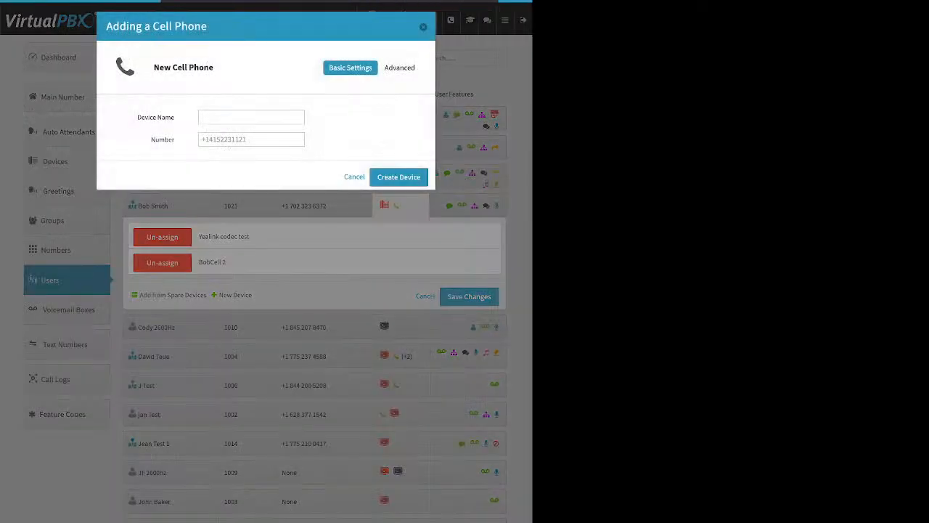
pyautogui.doubleClick(163, 139)
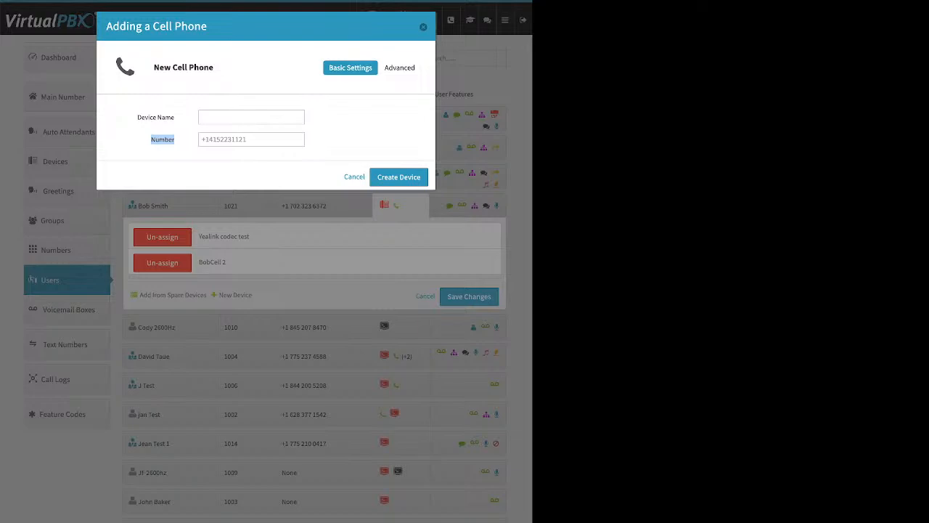
pyautogui.press('Escape')
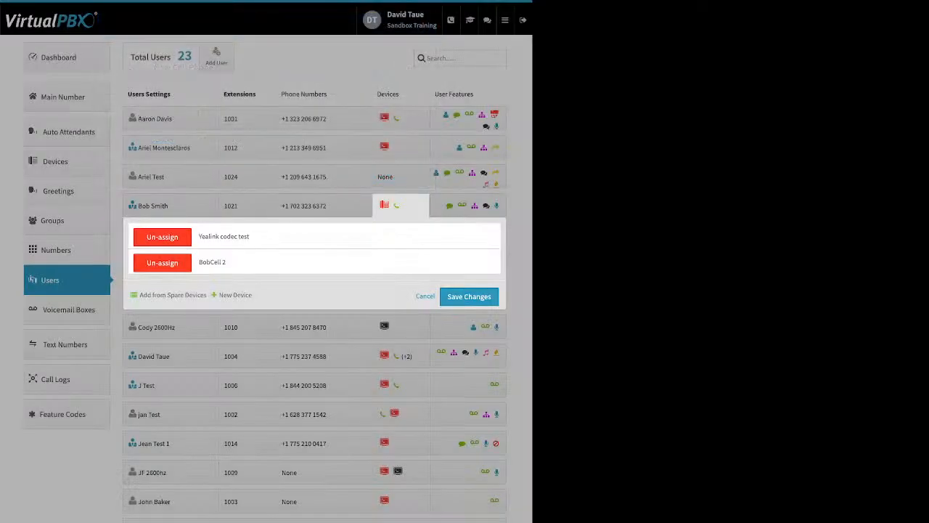
# Examine the basic settings and forwarding number of the existing cell phone assigned to the user at extension 1021
pyautogui.click(212, 263)
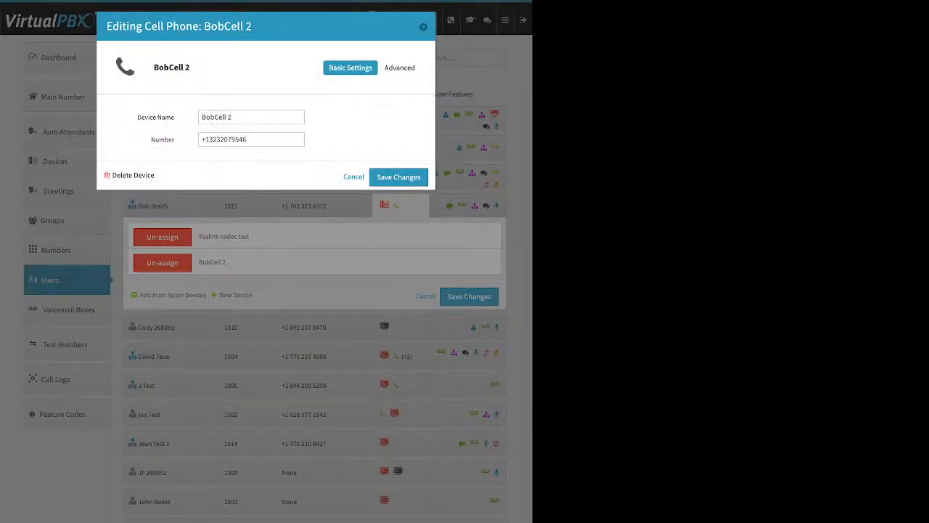
pyautogui.tripleClick(224, 140)
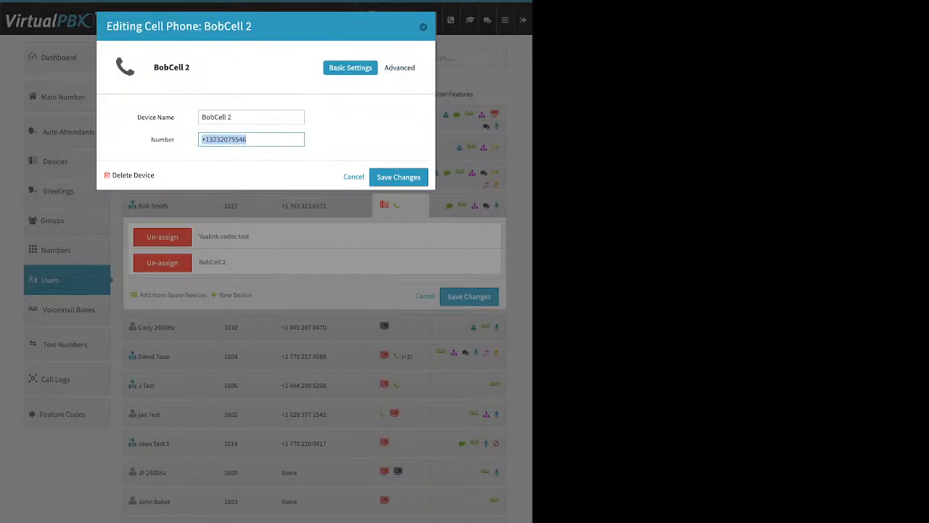
pyautogui.click(363, 116)
# Enable Allow use of cellphone's voicemail in the cell phone's advanced options and save the device and user changes
pyautogui.click(402, 68)
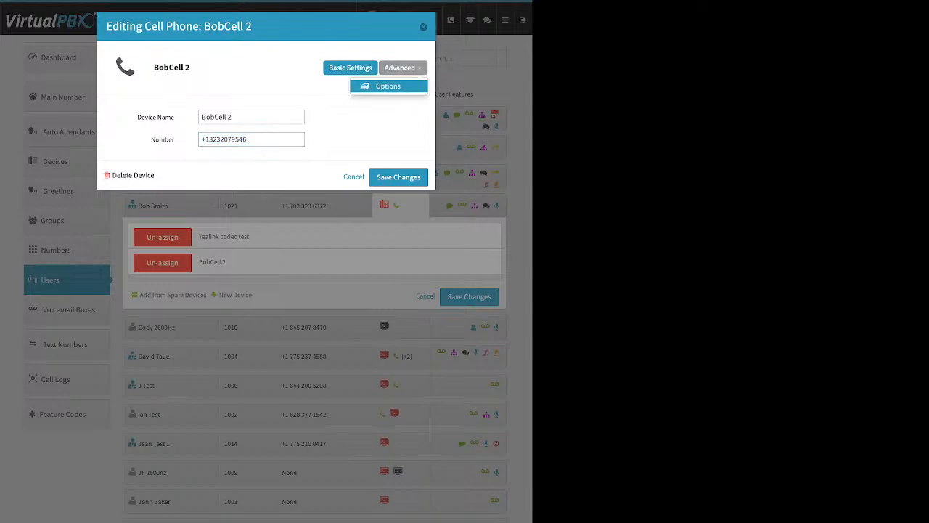
pyautogui.click(390, 85)
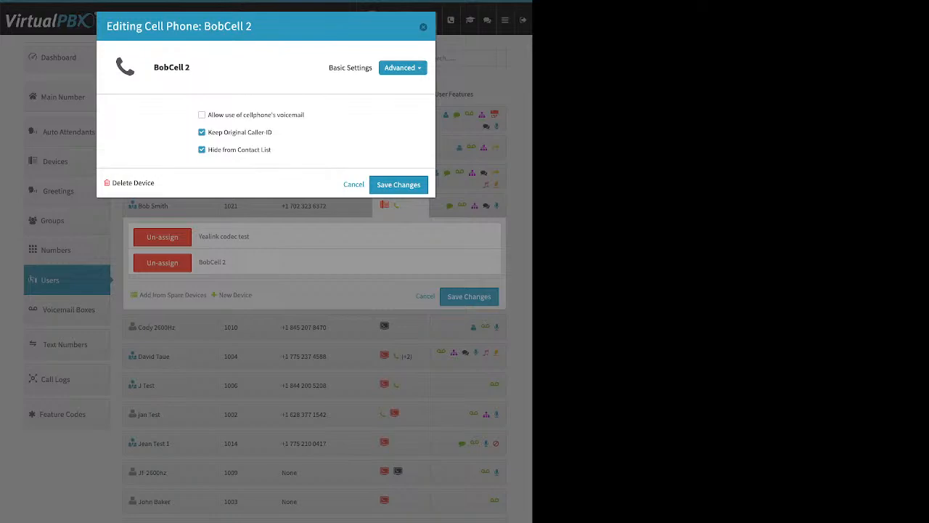
pyautogui.moveTo(304, 115); pyautogui.dragTo(207, 115)
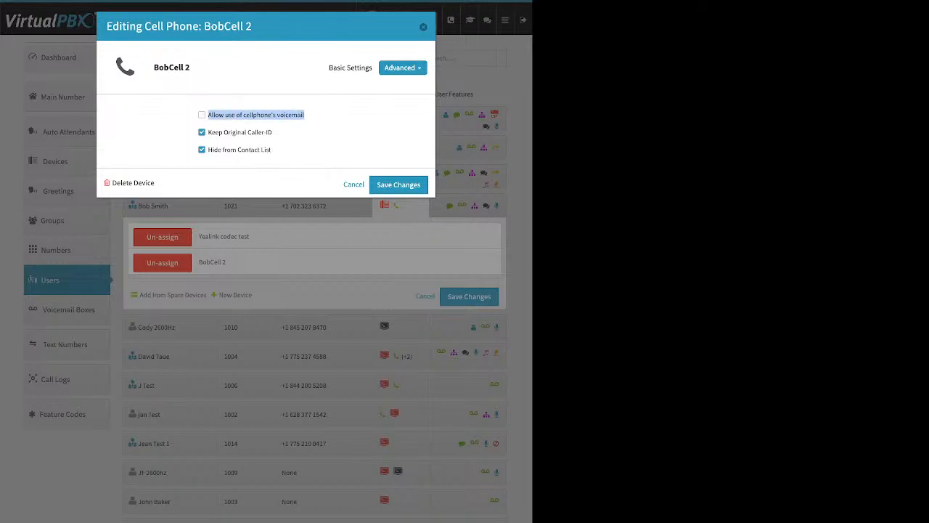
pyautogui.click(203, 114)
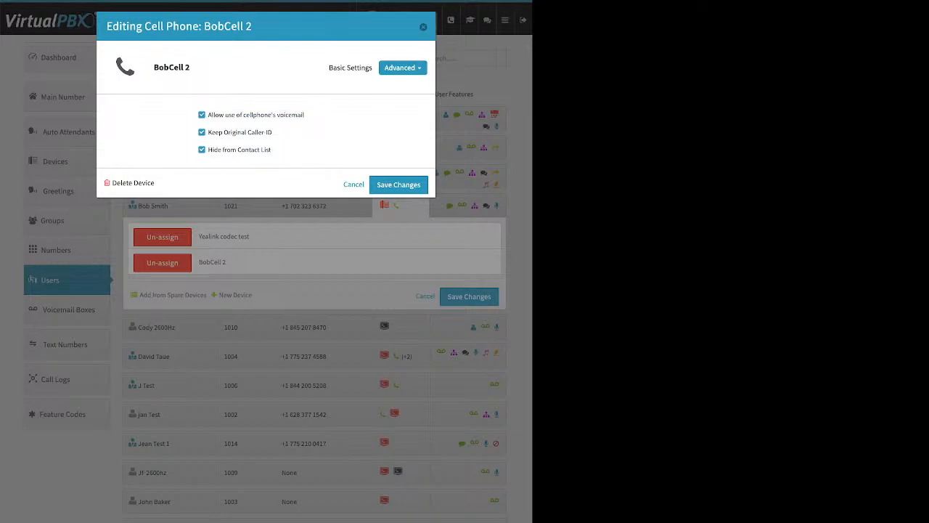
pyautogui.click(398, 185)
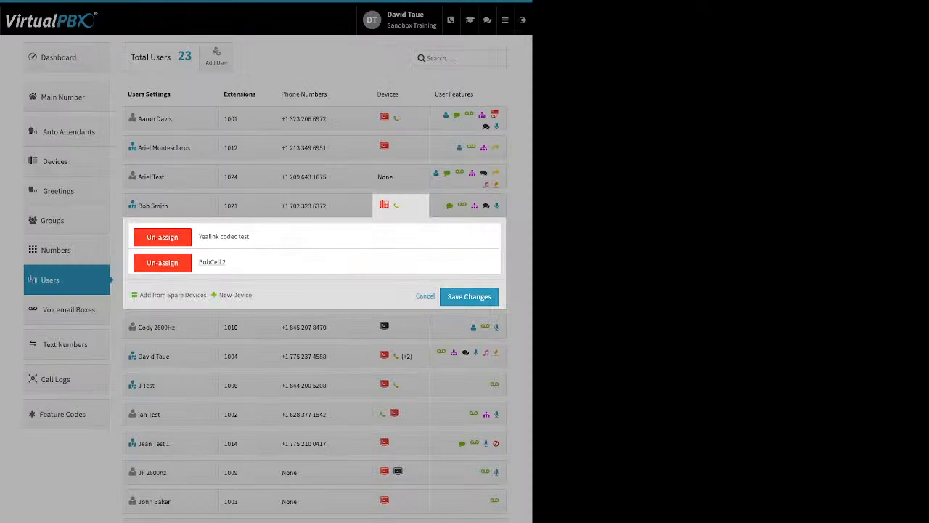
pyautogui.click(469, 297)
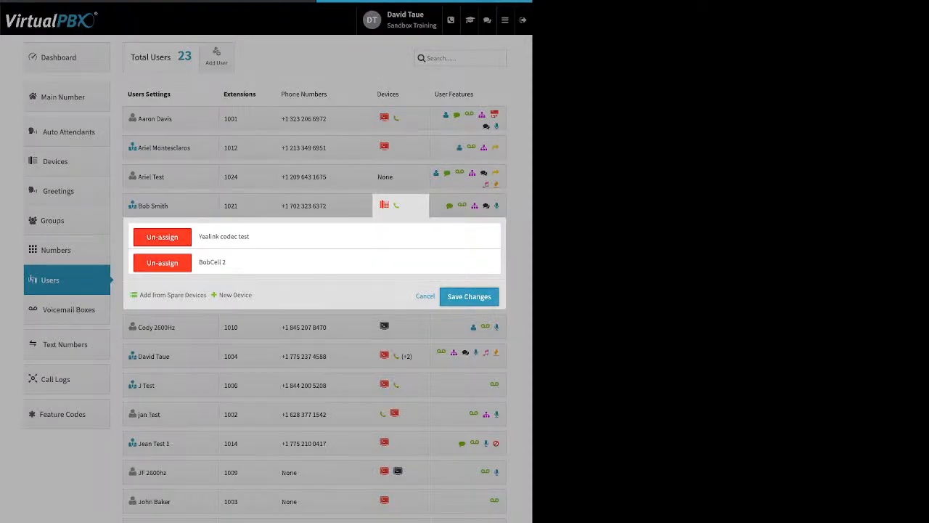
pyautogui.scroll(-3, 401, 209)
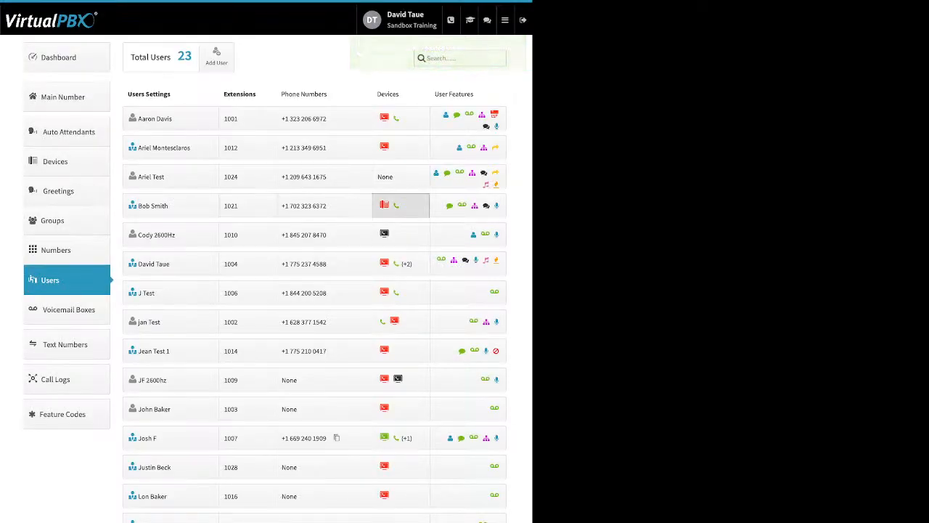
# Try disabling Allow use of cellphone's voicemail and Keep Original Caller ID for the extension 1021 user's cell phone, and discard the changes
pyautogui.click(400, 205)
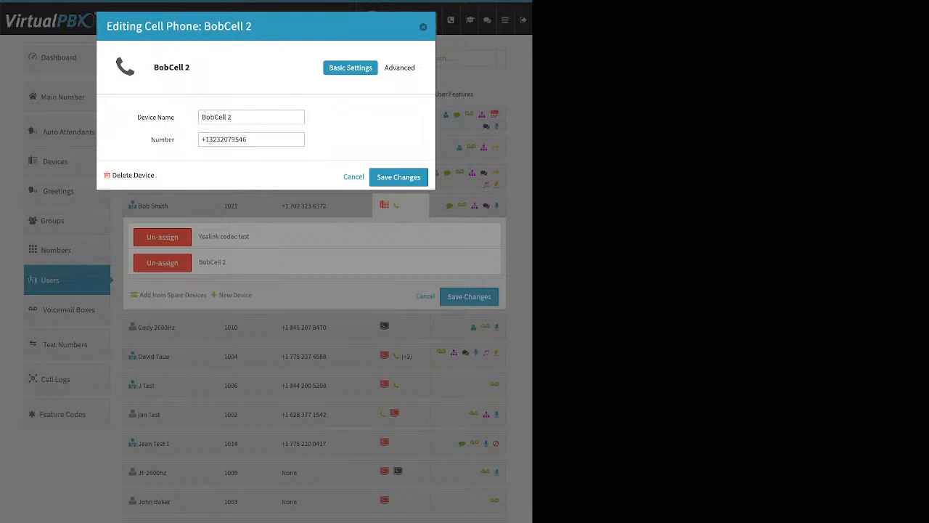
pyautogui.click(400, 67)
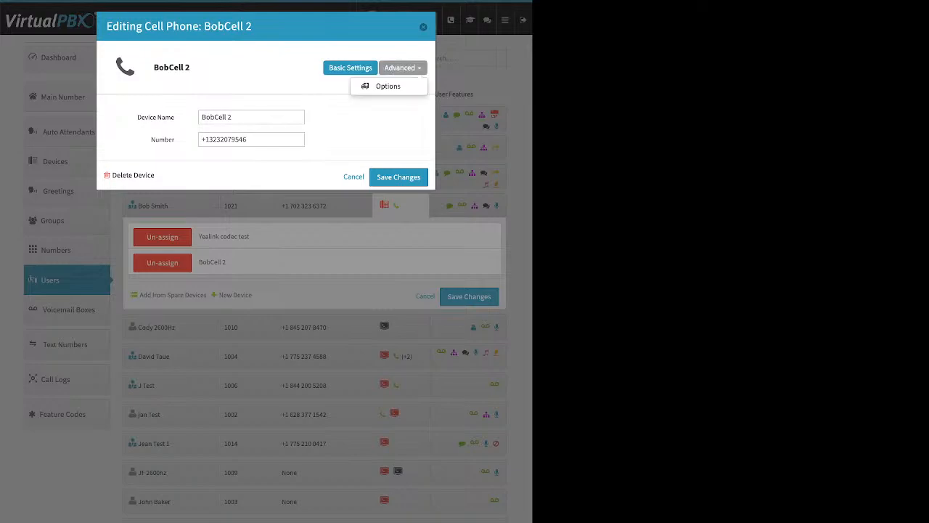
pyautogui.click(388, 86)
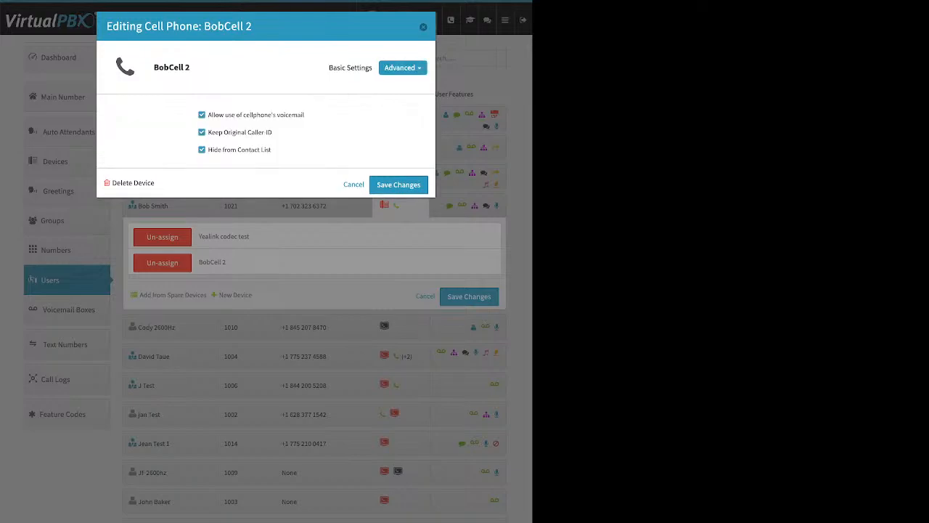
pyautogui.moveTo(304, 114); pyautogui.dragTo(244, 115)
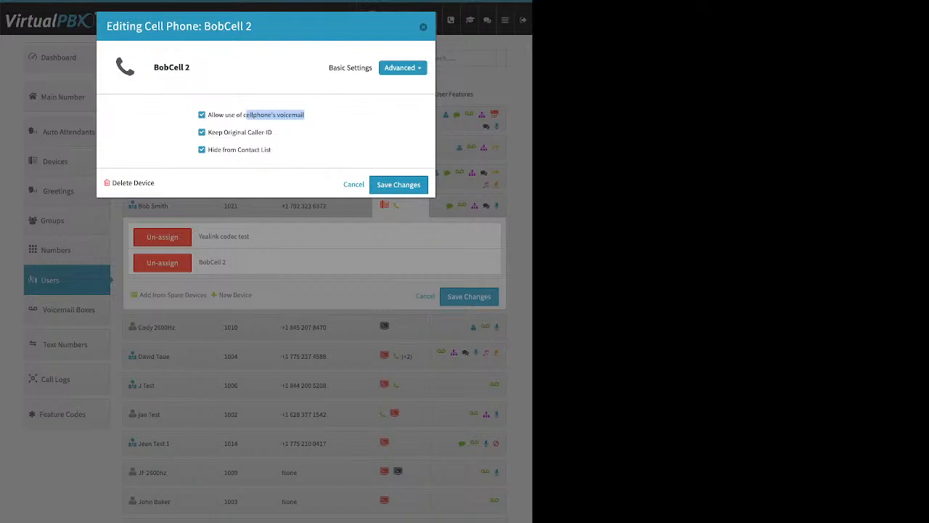
pyautogui.click(202, 115)
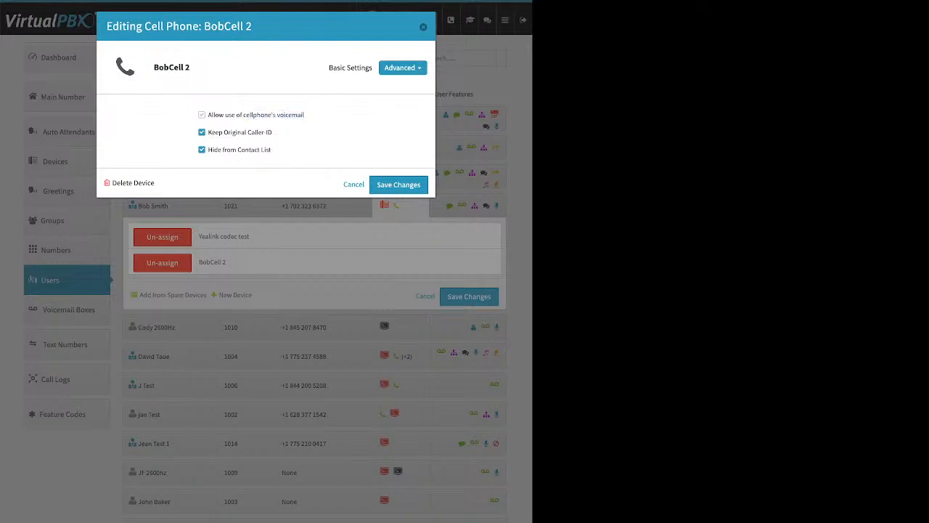
pyautogui.moveTo(273, 132); pyautogui.dragTo(208, 132)
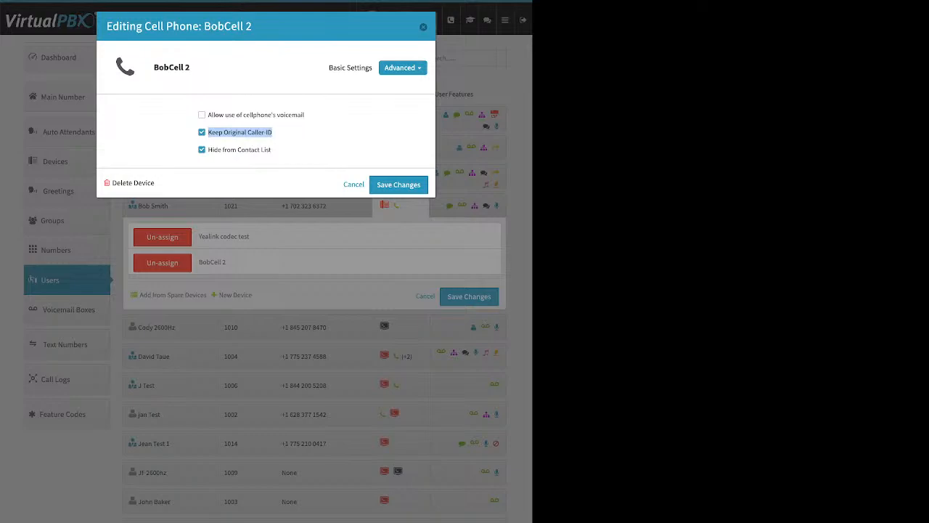
pyautogui.click(202, 132)
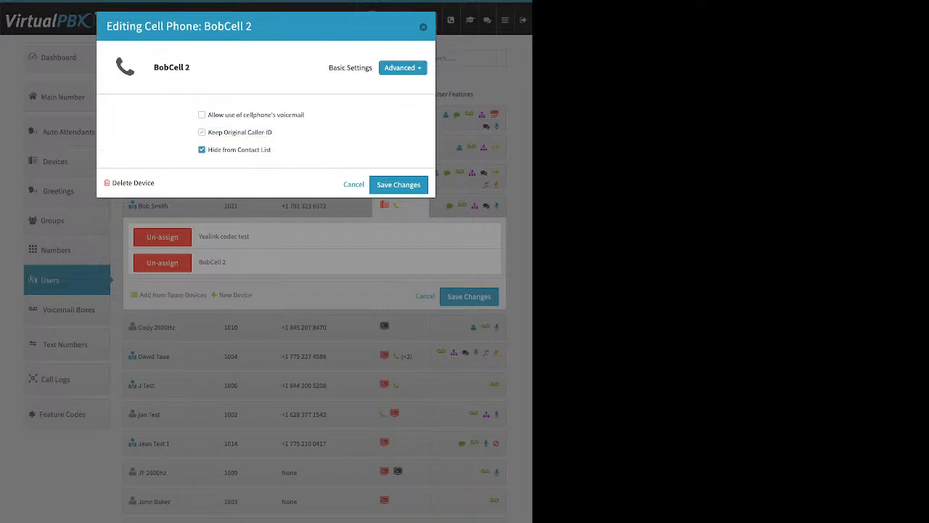
pyautogui.click(353, 184)
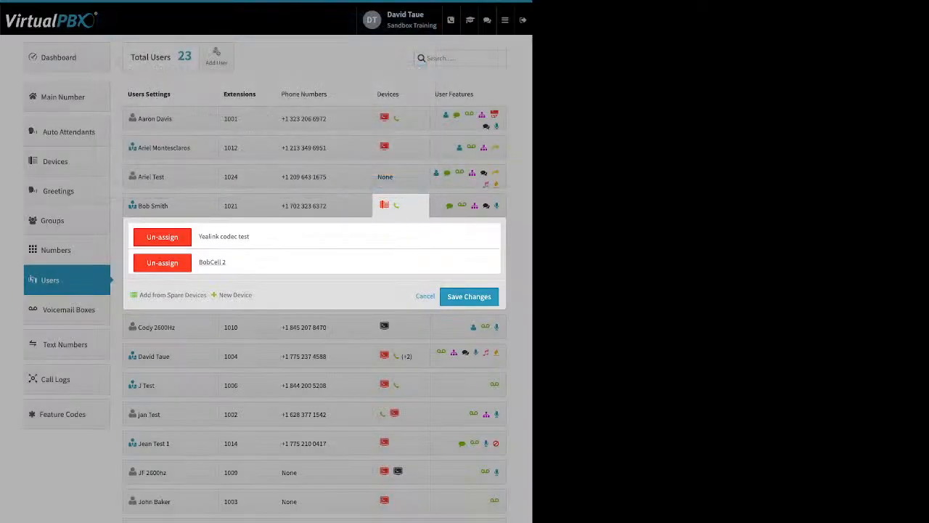
pyautogui.click(336, 501)
# Examine the Company Caller ID settings from the dashboard and close them without changes
pyautogui.click(58, 57)
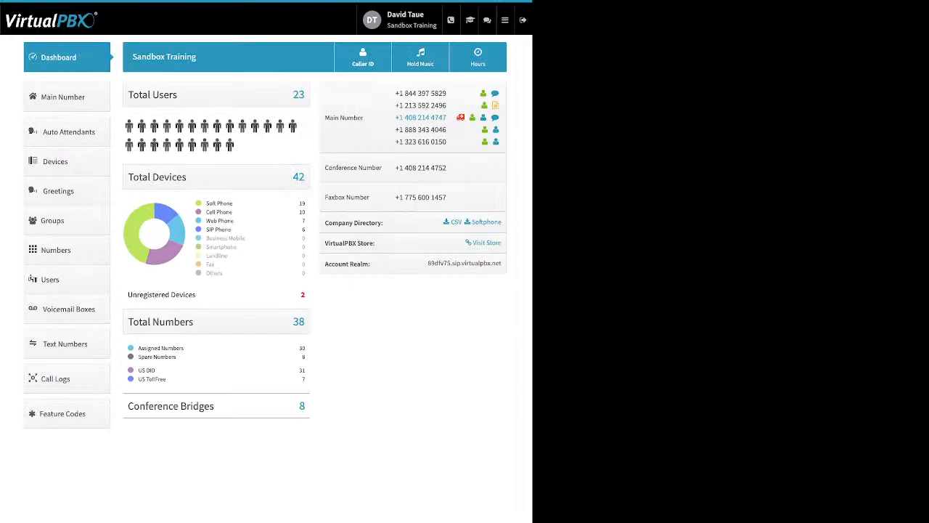
pyautogui.click(363, 56)
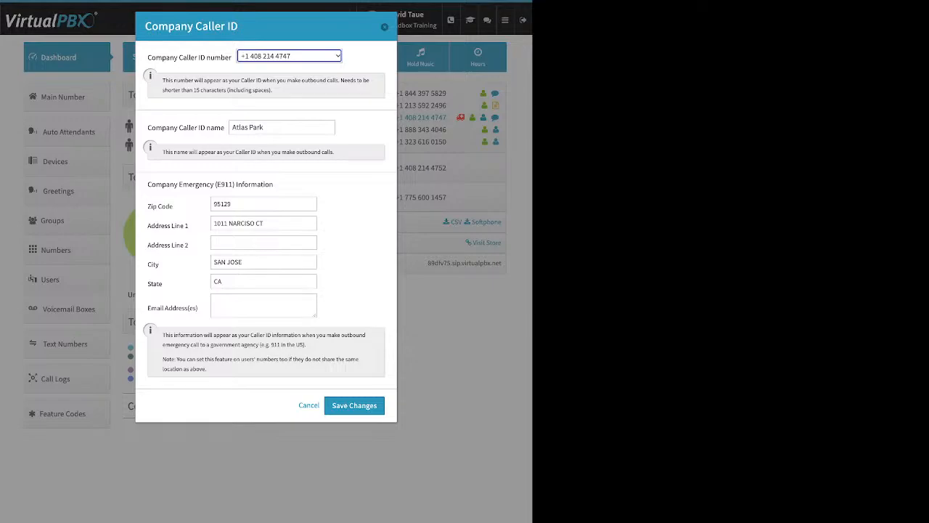
pyautogui.click(385, 26)
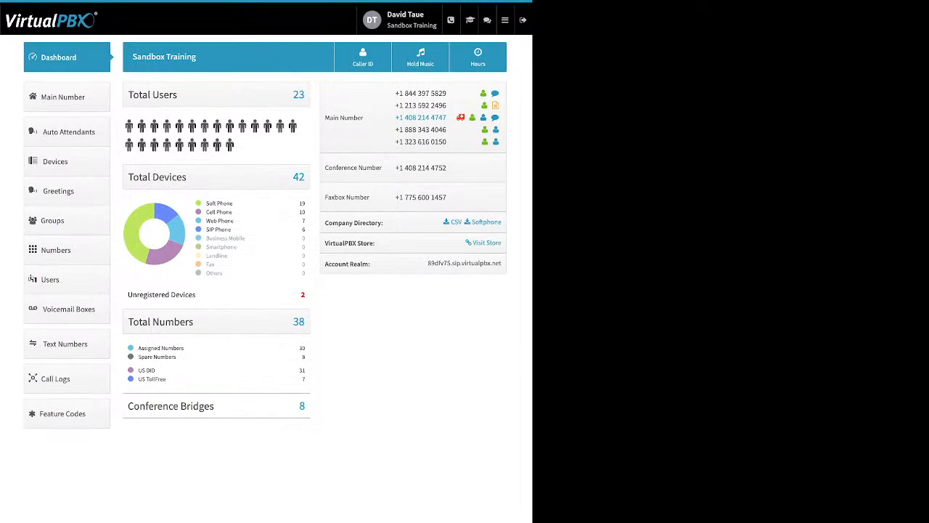
# Open the new softphone form for the user at extension 1024 and dismiss the emergency calling notice
pyautogui.click(50, 280)
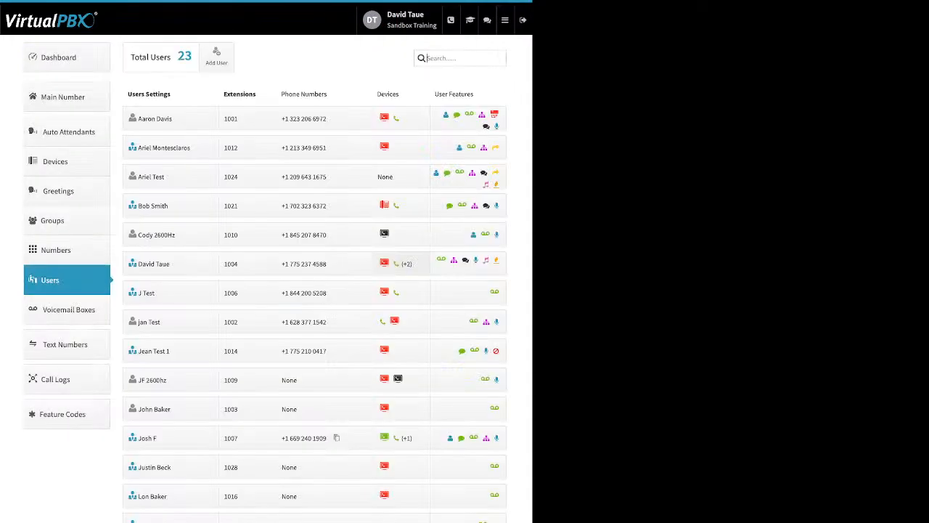
pyautogui.click(385, 177)
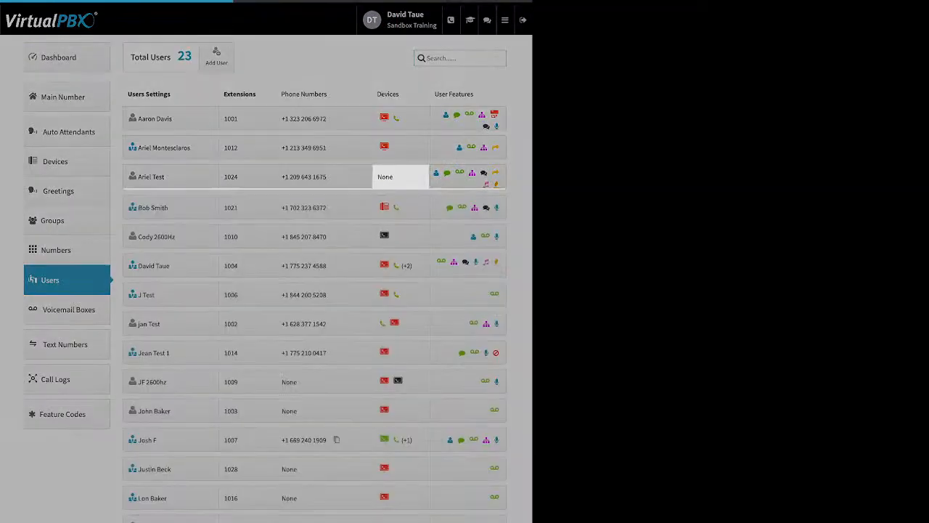
pyautogui.click(235, 240)
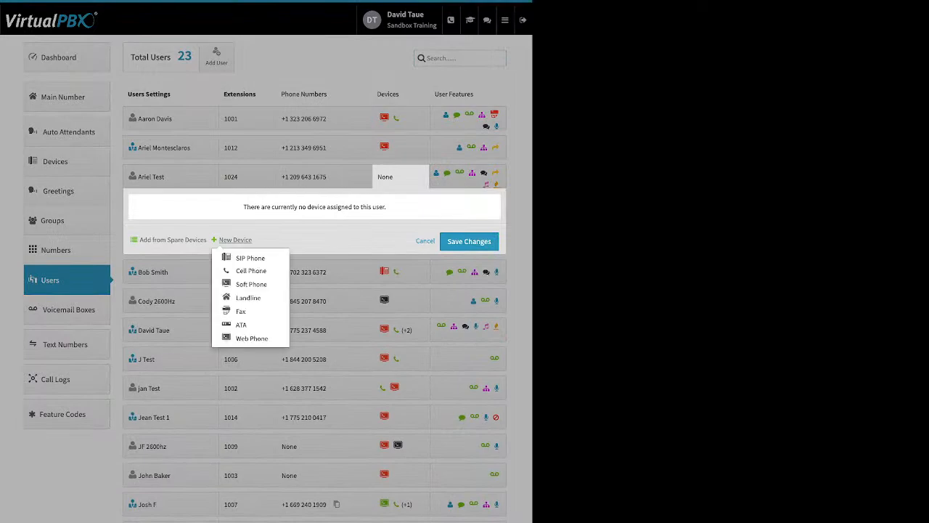
pyautogui.click(251, 284)
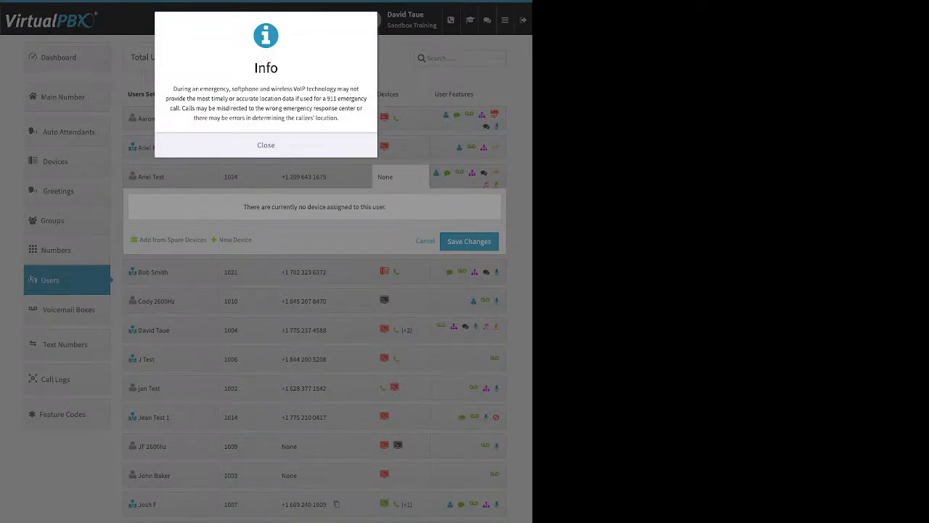
pyautogui.click(266, 145)
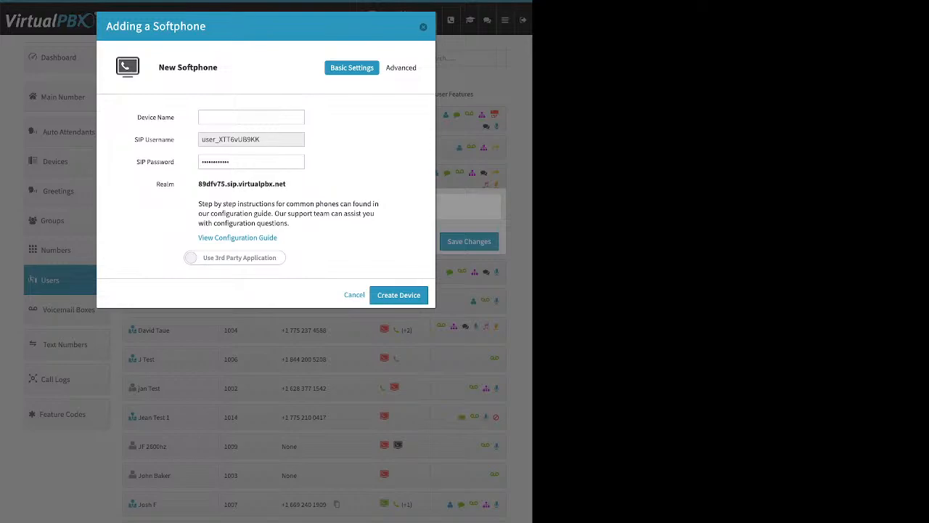
# Try switching the new softphone to Use VirtualPBX Application and discard the device without creating it
pyautogui.moveTo(277, 237); pyautogui.dragTo(198, 237)
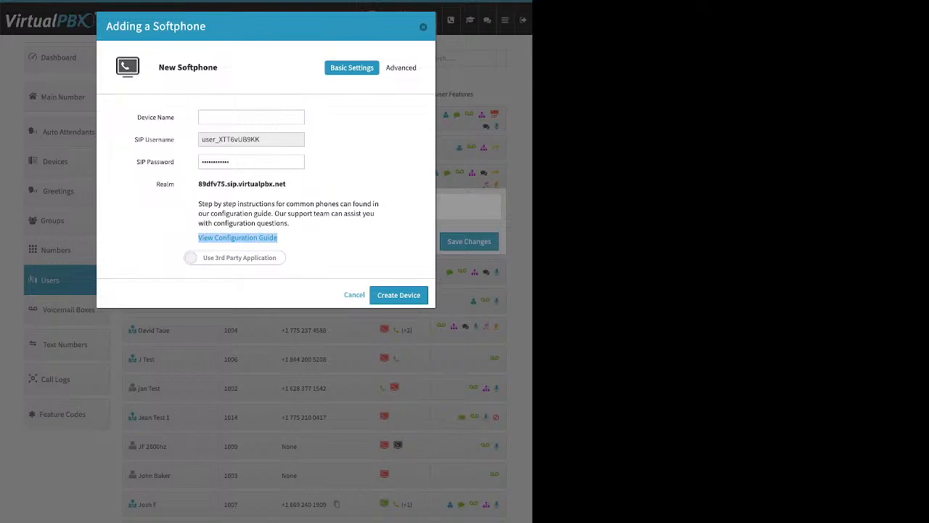
pyautogui.click(235, 258)
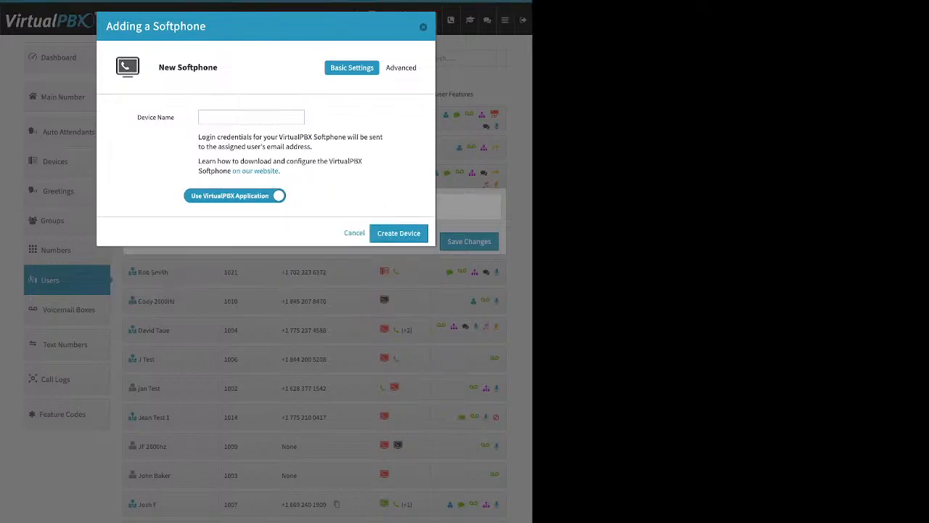
pyautogui.click(252, 116)
pyautogui.press('Escape')
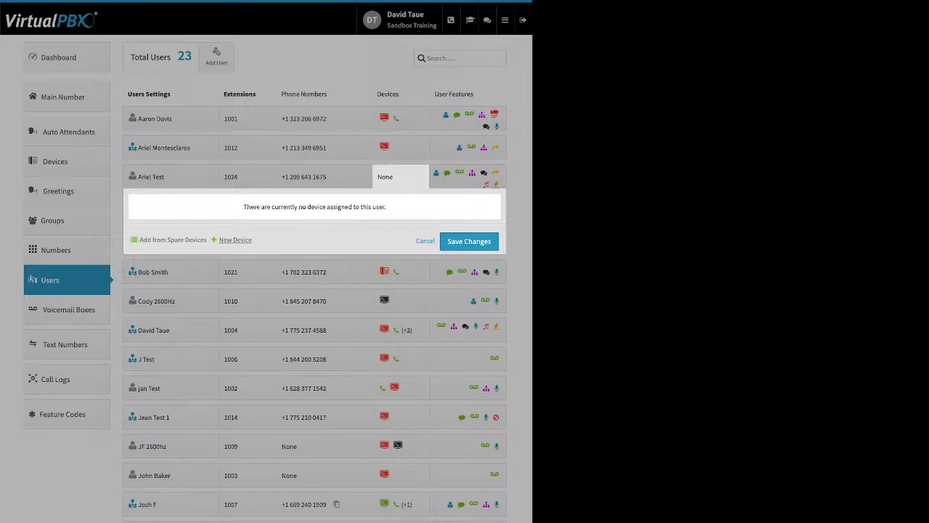
pyautogui.click(425, 241)
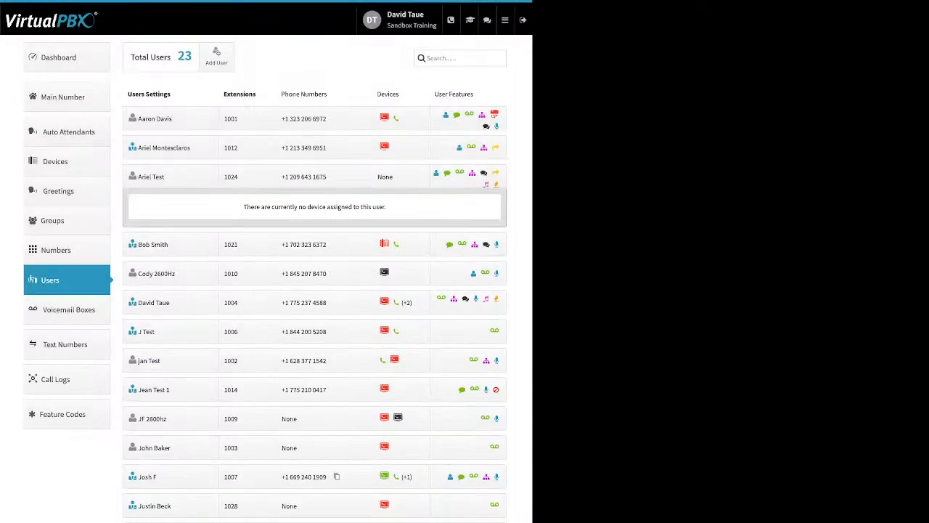
# Examine the Caller-ID Number and VirtualText Application settings of the user at extension 1001 and close both without changes
pyautogui.click(469, 177)
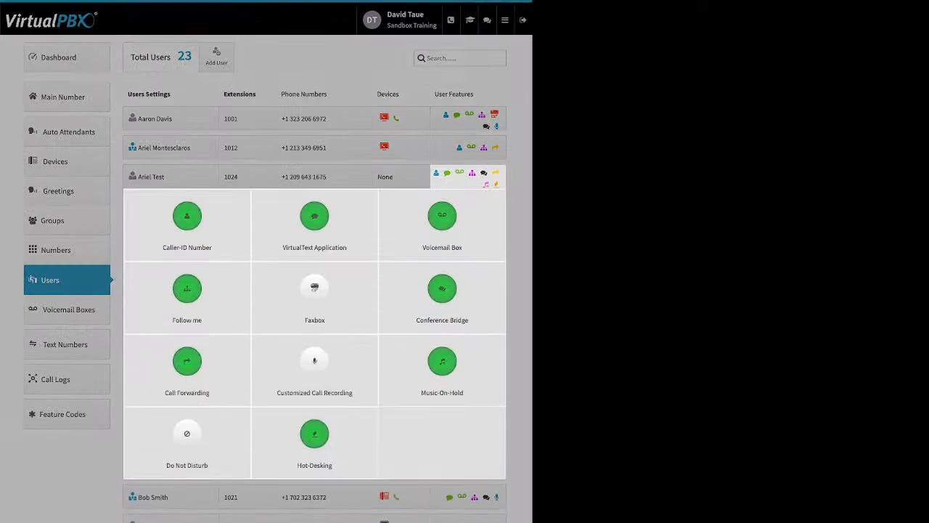
pyautogui.click(468, 176)
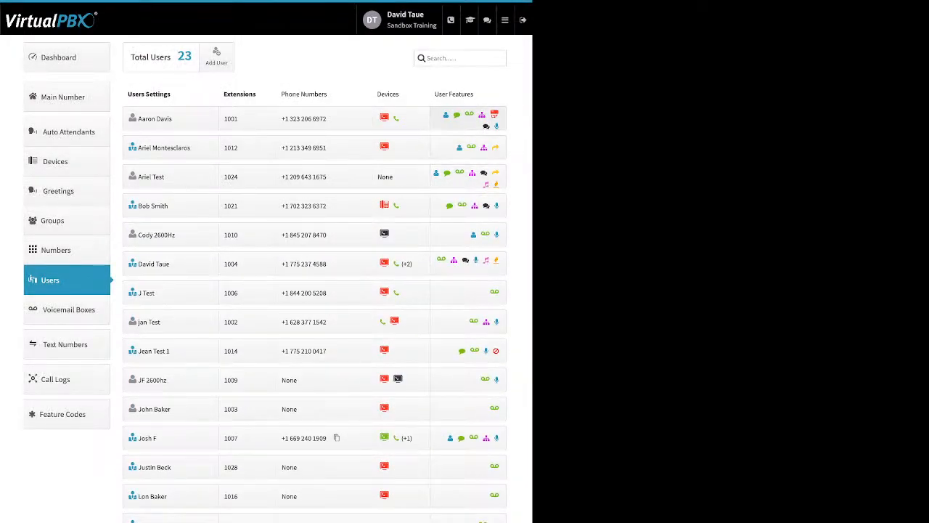
pyautogui.click(469, 118)
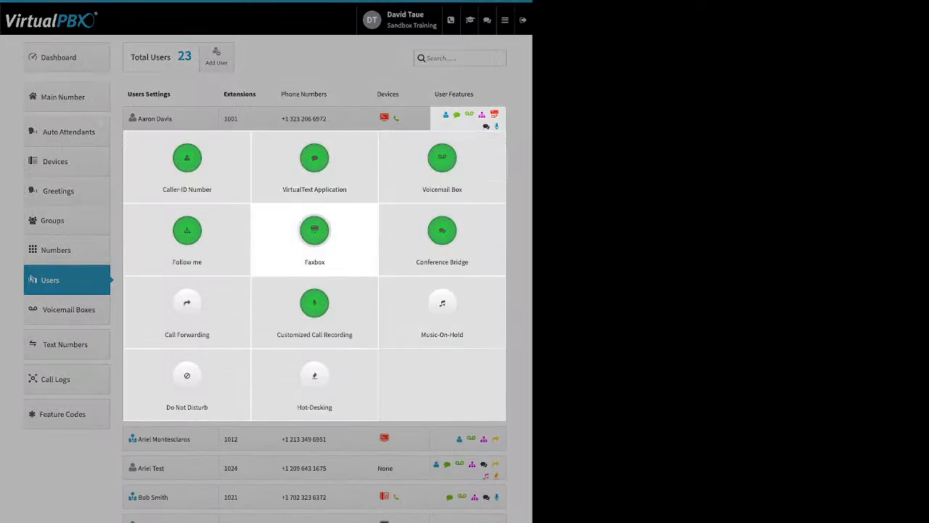
pyautogui.click(186, 163)
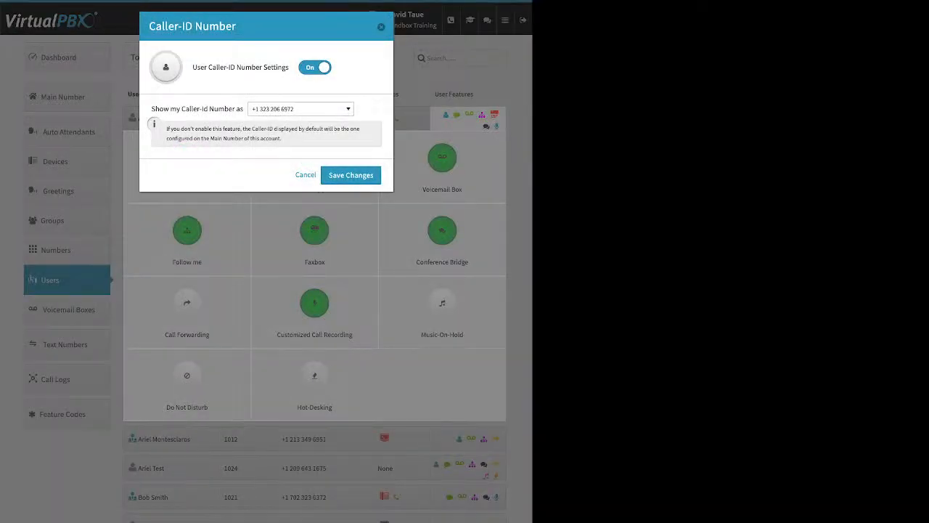
pyautogui.moveTo(192, 67); pyautogui.dragTo(262, 67)
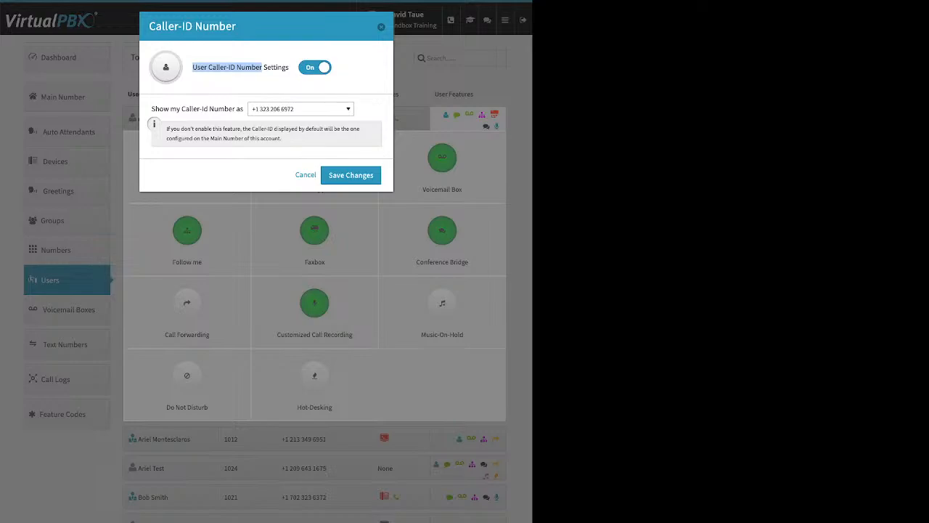
pyautogui.click(381, 27)
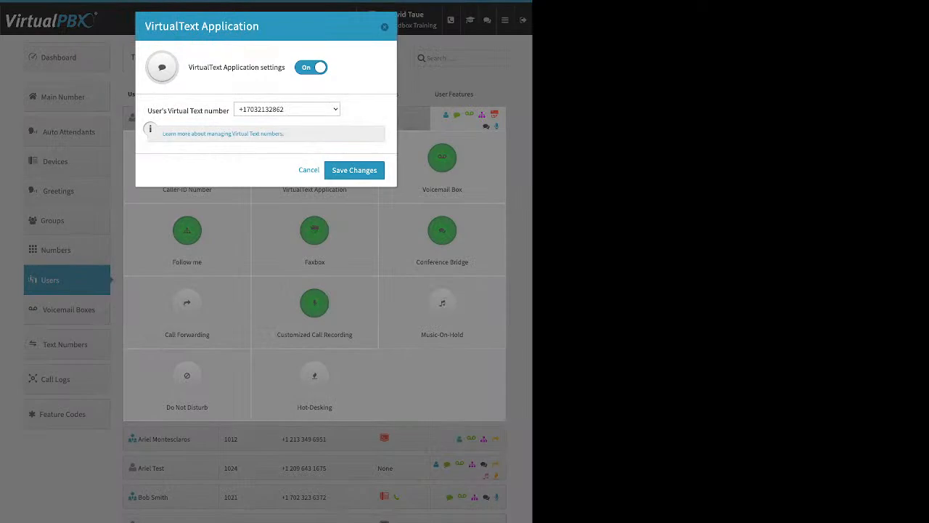
pyautogui.moveTo(205, 67); pyautogui.dragTo(286, 67)
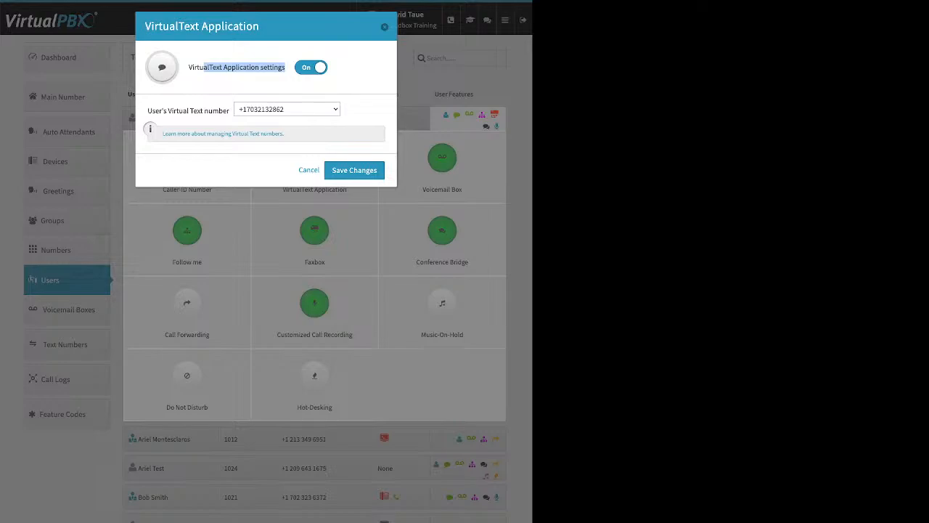
pyautogui.click(309, 170)
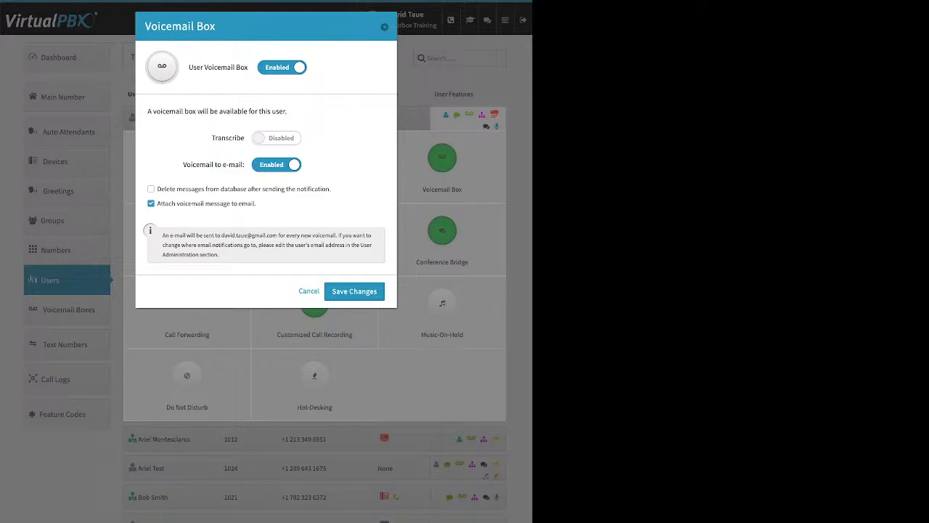
pyautogui.click(309, 292)
pyautogui.click(325, 438)
pyautogui.click(247, 119)
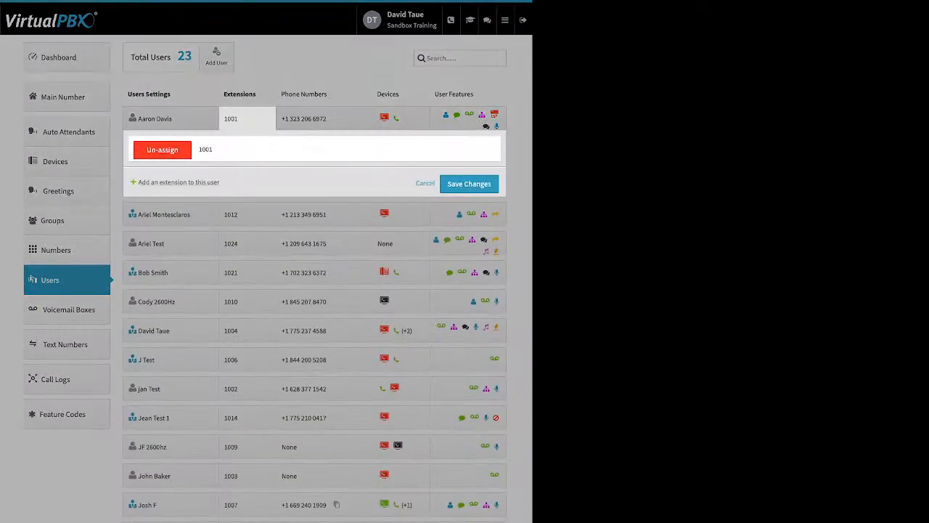
pyautogui.click(425, 183)
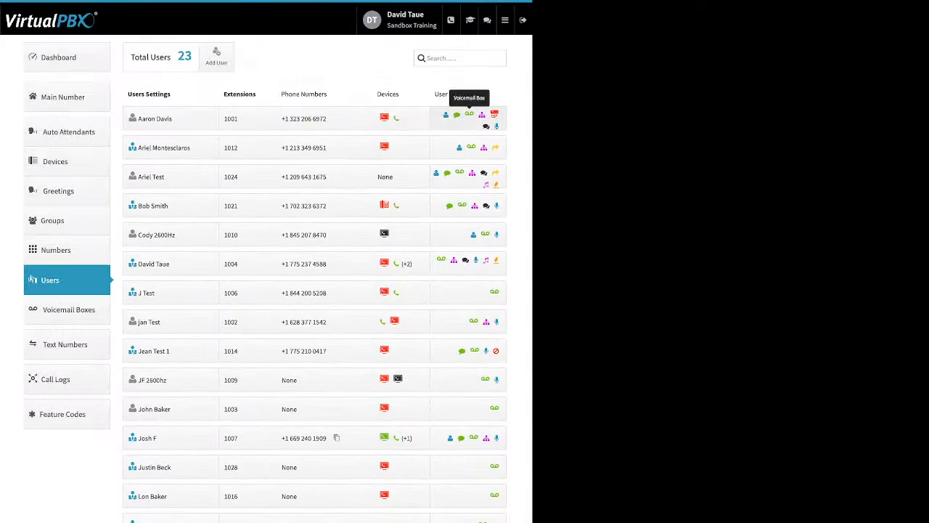
# Examine the voicemail to e-mail, message attachment and message deletion options in the extension 1001 user's Voicemail Box settings, and close them
pyautogui.click(457, 116)
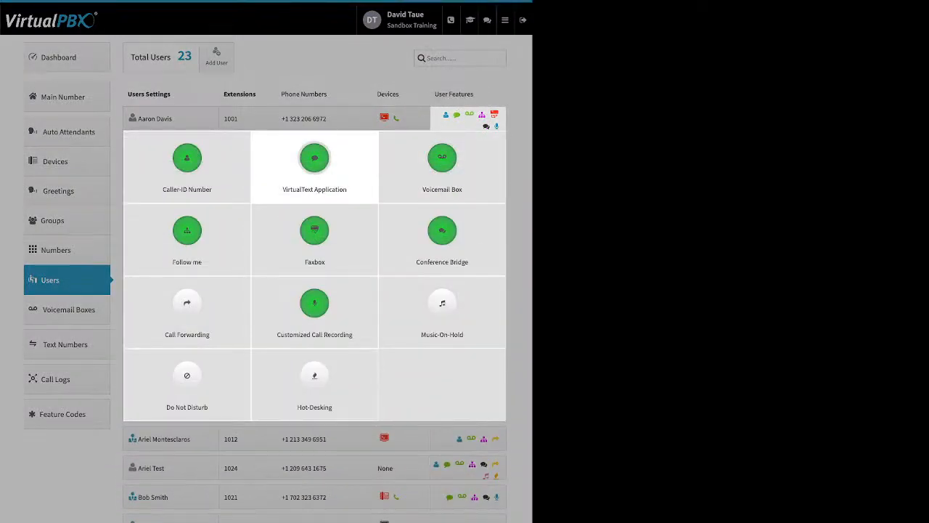
pyautogui.click(443, 159)
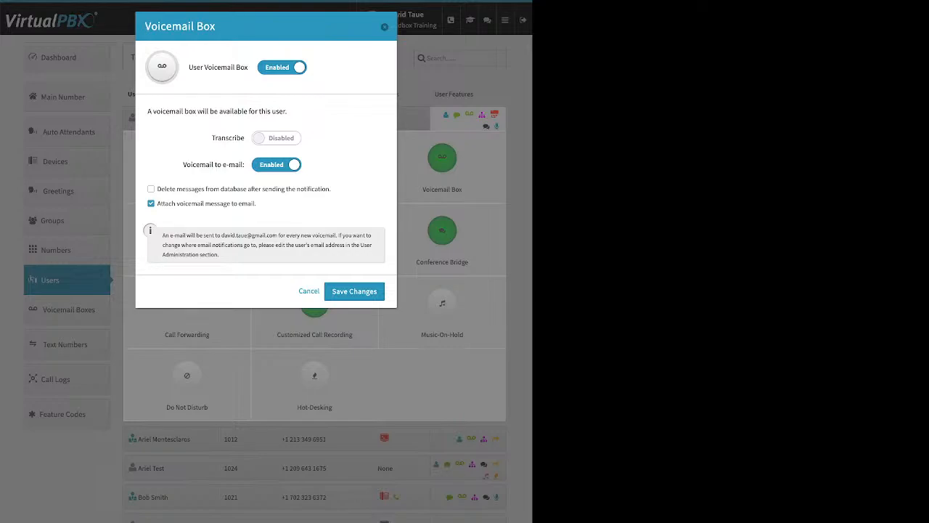
pyautogui.moveTo(183, 164); pyautogui.dragTo(244, 164)
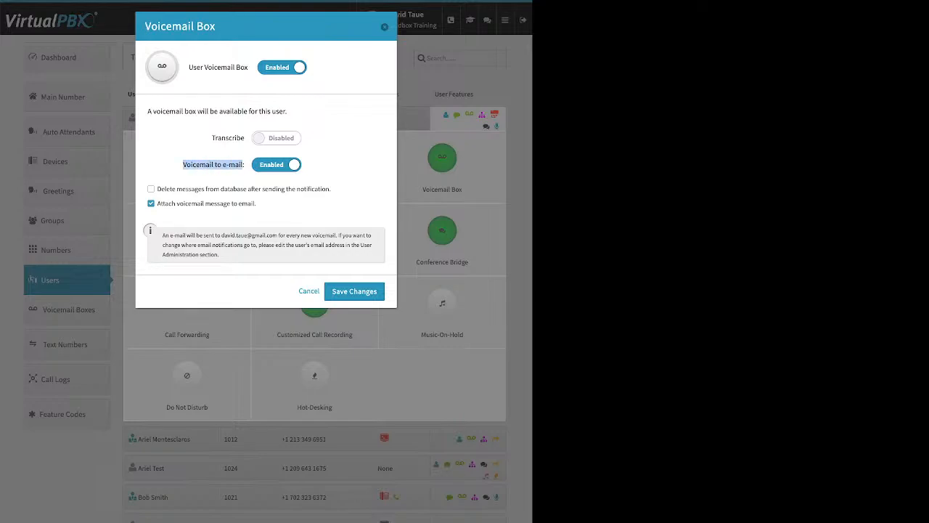
pyautogui.moveTo(257, 204); pyautogui.dragTo(156, 203)
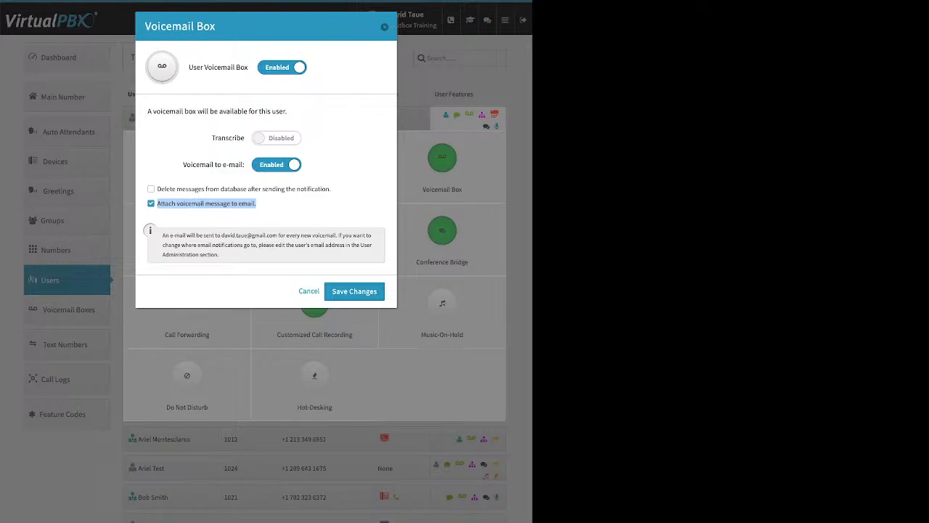
pyautogui.click(261, 205)
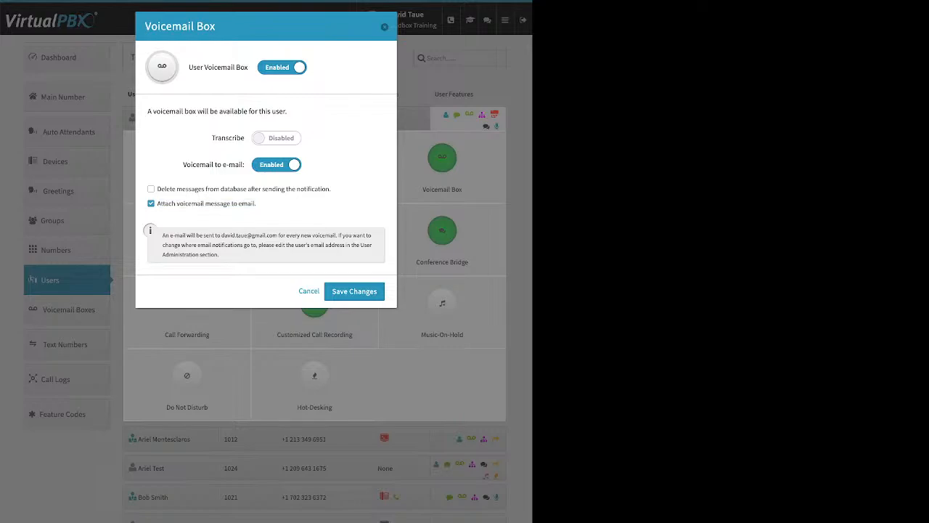
pyautogui.moveTo(331, 188); pyautogui.dragTo(157, 189)
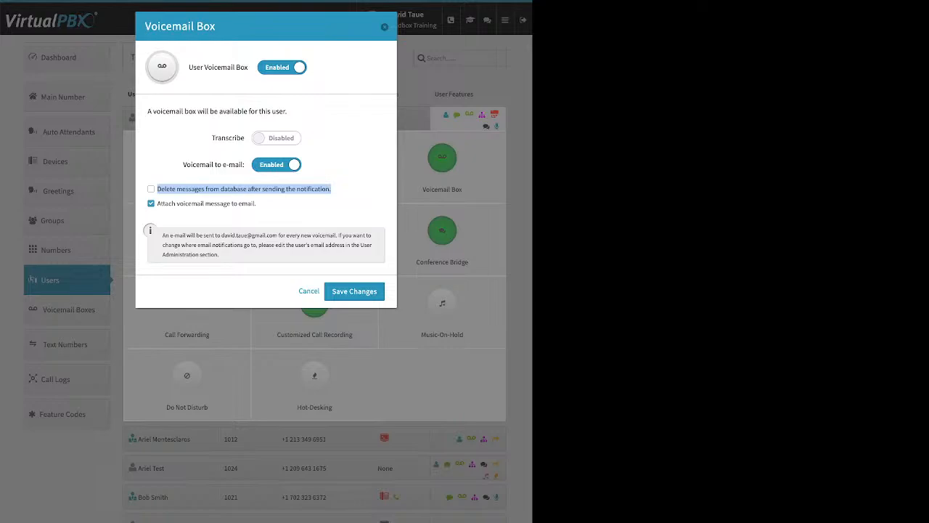
pyautogui.click(385, 27)
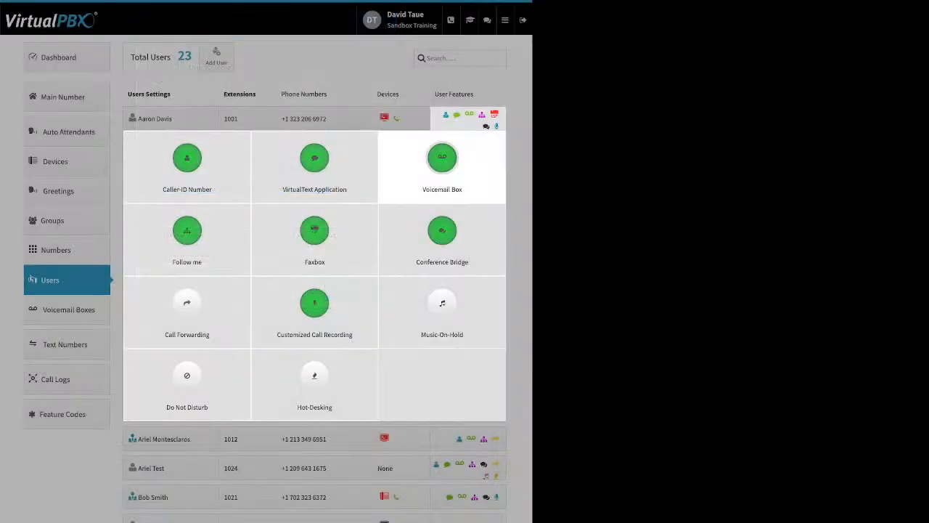
# Examine the Follow me ring times of the extension 1001 user's devices and close the user's features without changes
pyautogui.click(187, 235)
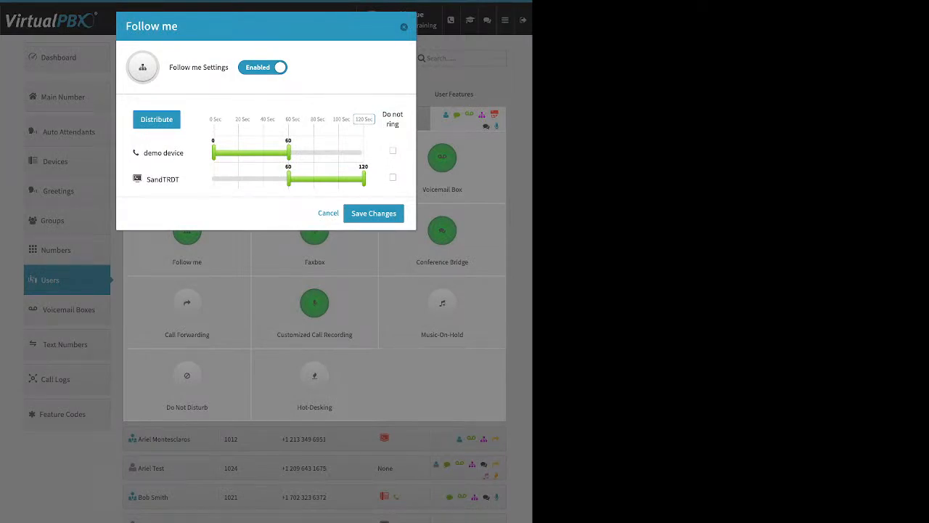
pyautogui.click(328, 214)
pyautogui.click(327, 438)
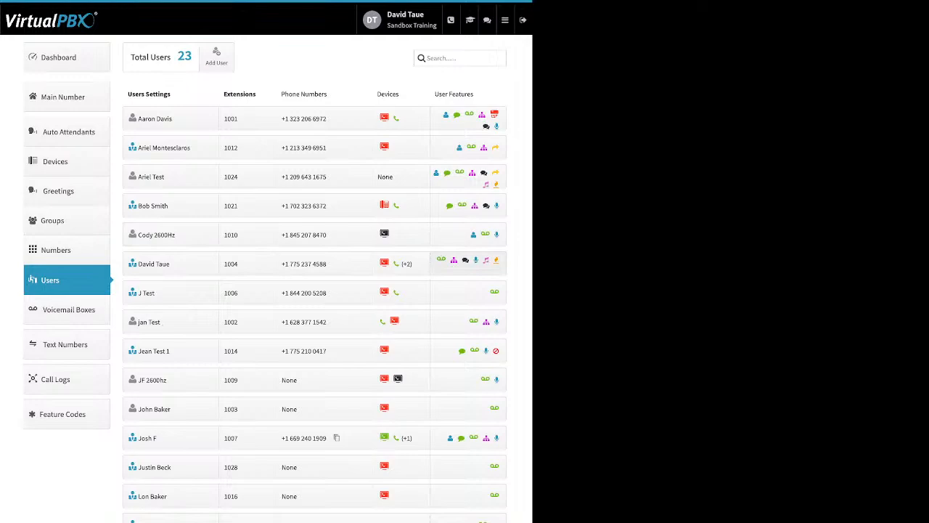
# Disable Follow me for the user at extension 1004 and save the change
pyautogui.click(468, 263)
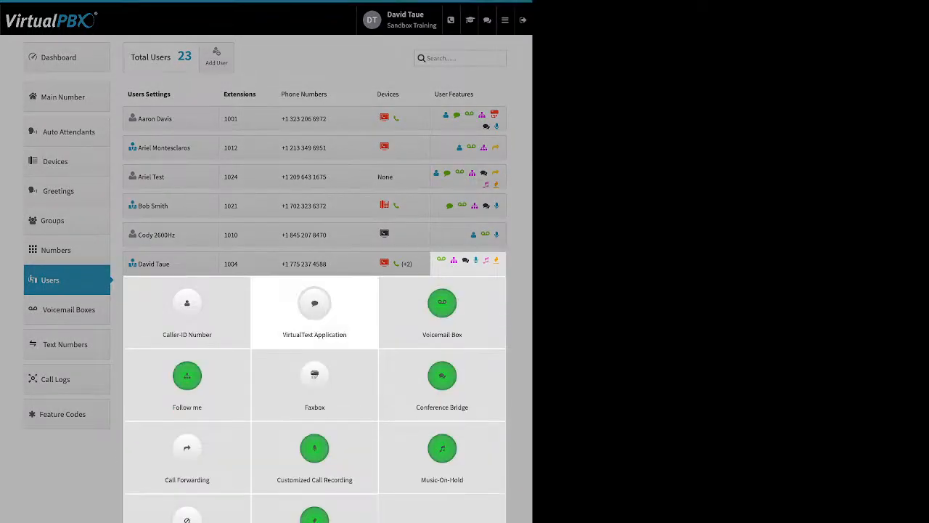
pyautogui.click(187, 378)
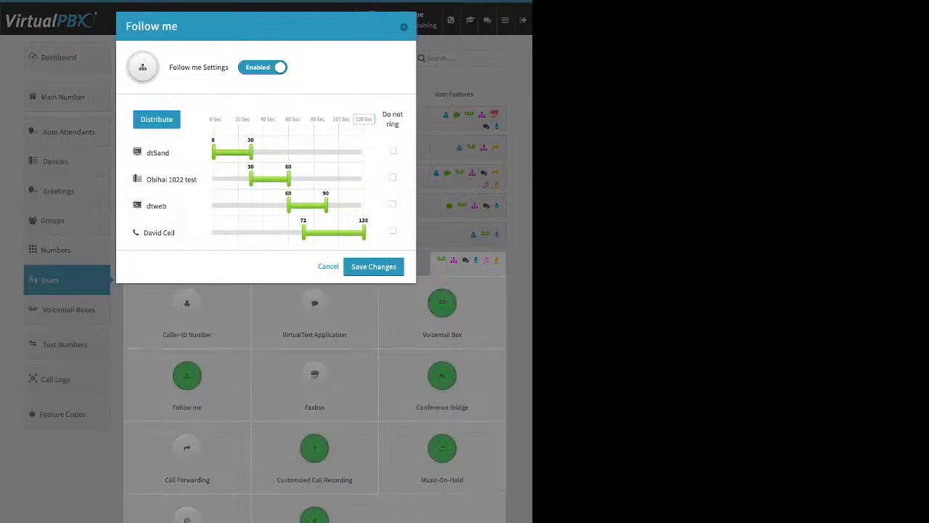
pyautogui.click(263, 67)
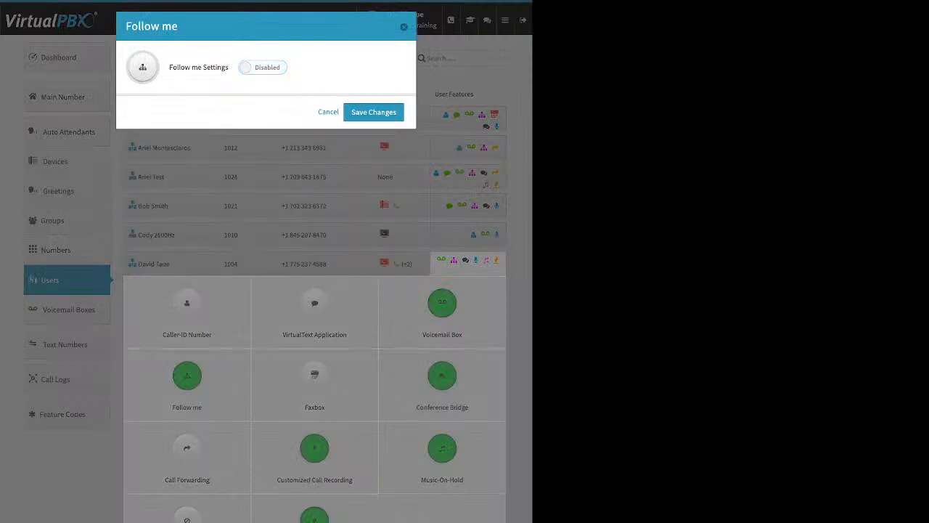
pyautogui.click(373, 111)
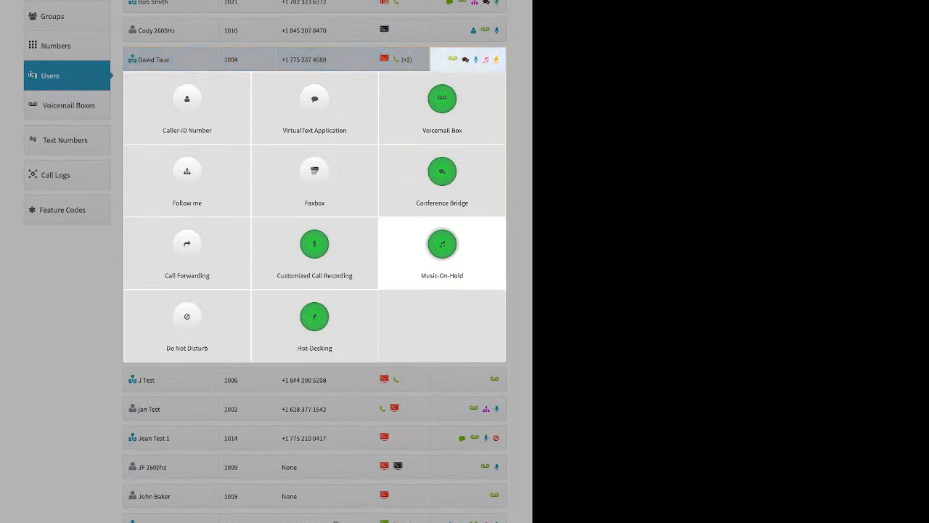
# Enable Follow me for extension 1004 and set ring times to 54 seconds for dtSand, 56 for Obihai 1022 test and 52 for dtweb
pyautogui.click(314, 174)
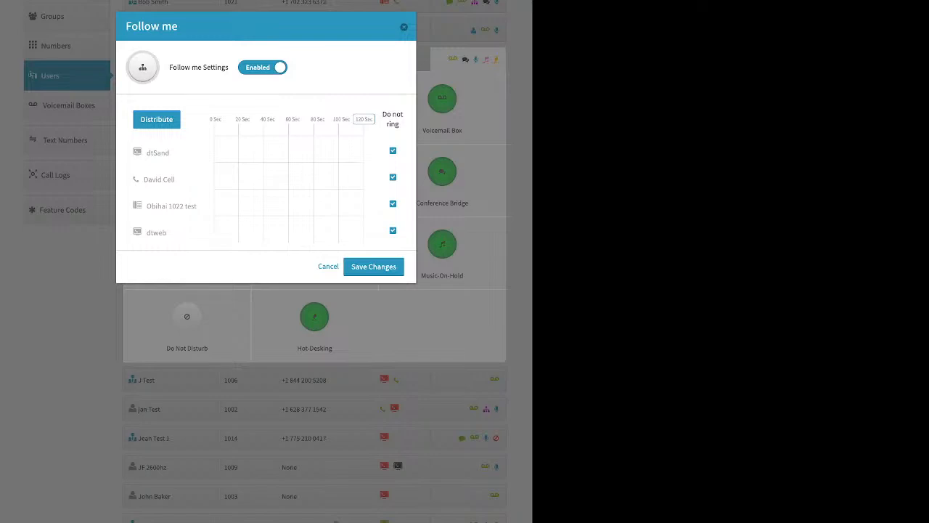
pyautogui.click(393, 204)
pyautogui.click(393, 150)
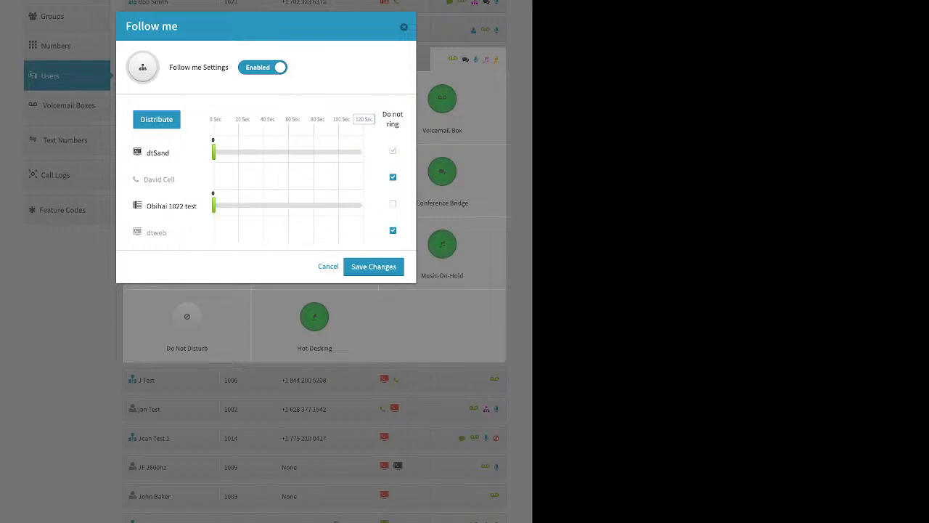
pyautogui.click(392, 230)
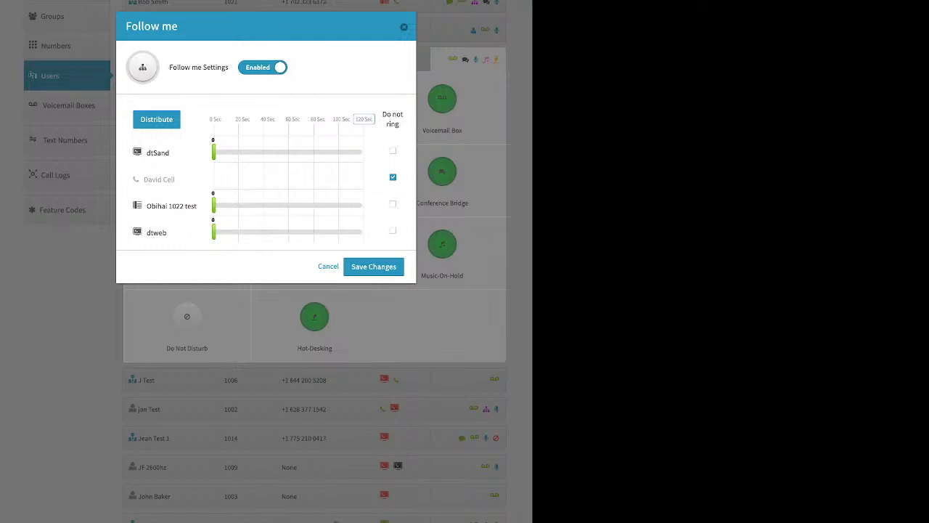
pyautogui.click(281, 152)
pyautogui.moveTo(214, 205); pyautogui.dragTo(283, 205)
pyautogui.moveTo(213, 231); pyautogui.dragTo(278, 232)
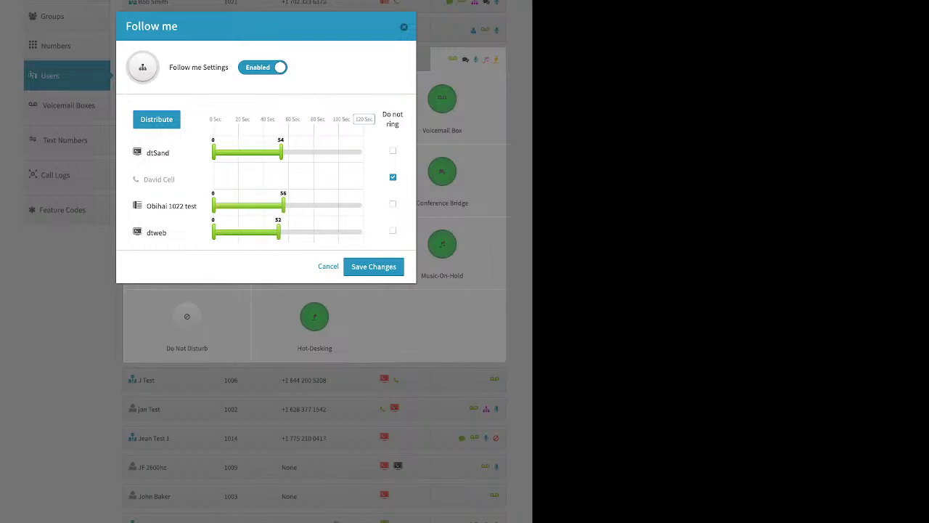
# Set the maximum of the Follow me ring timeline to 60 seconds
pyautogui.moveTo(365, 119); pyautogui.dragTo(263, 119)
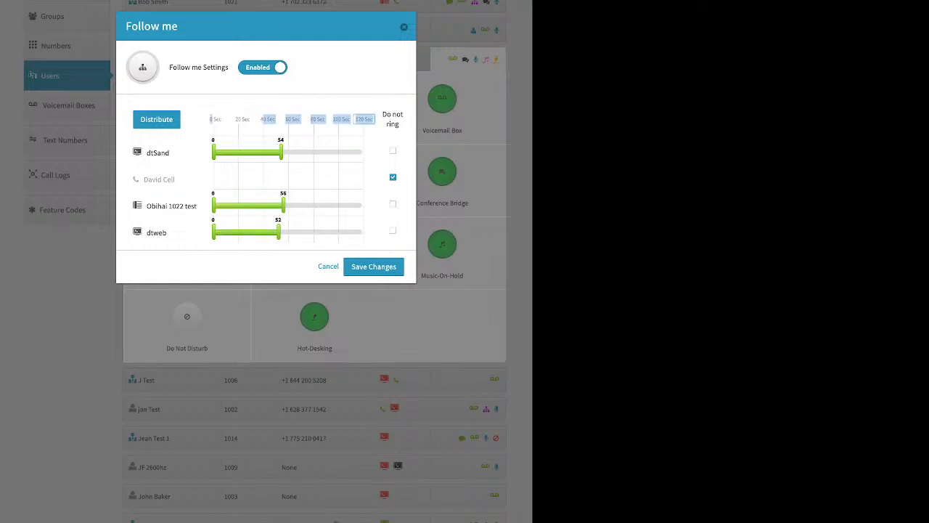
pyautogui.click(364, 119)
pyautogui.click(364, 119)
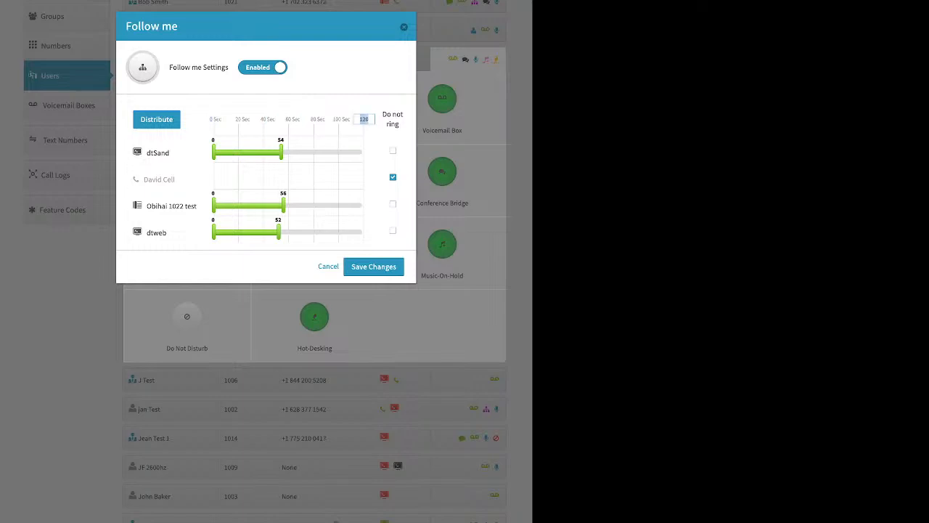
pyautogui.write('60')
pyautogui.press('Return')
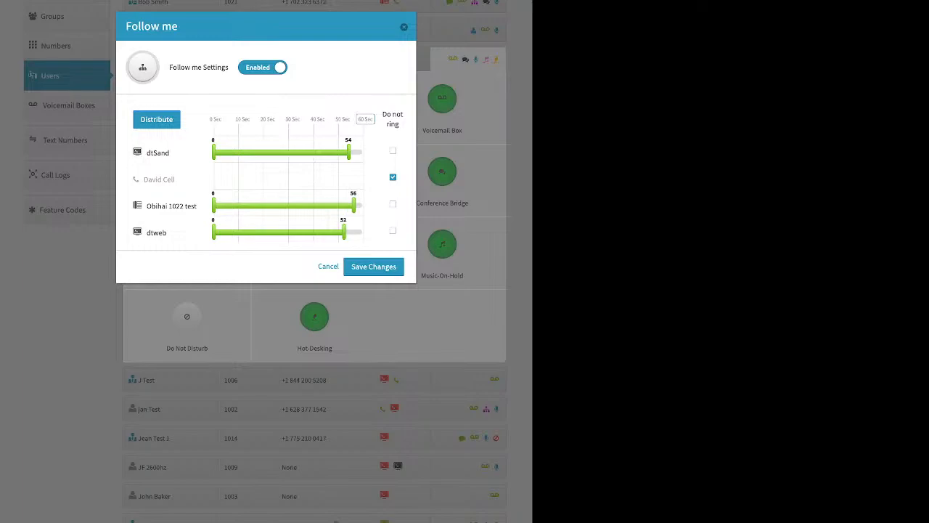
# Distribute the ring times evenly with Obihai 1022 test moved ahead of dtSand, and close Follow me without saving
pyautogui.click(138, 119)
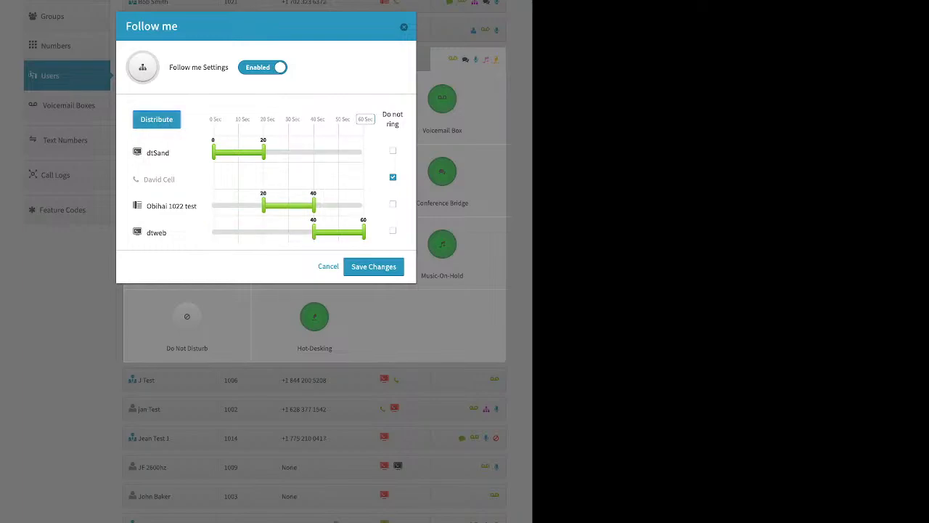
pyautogui.moveTo(172, 206); pyautogui.dragTo(208, 141)
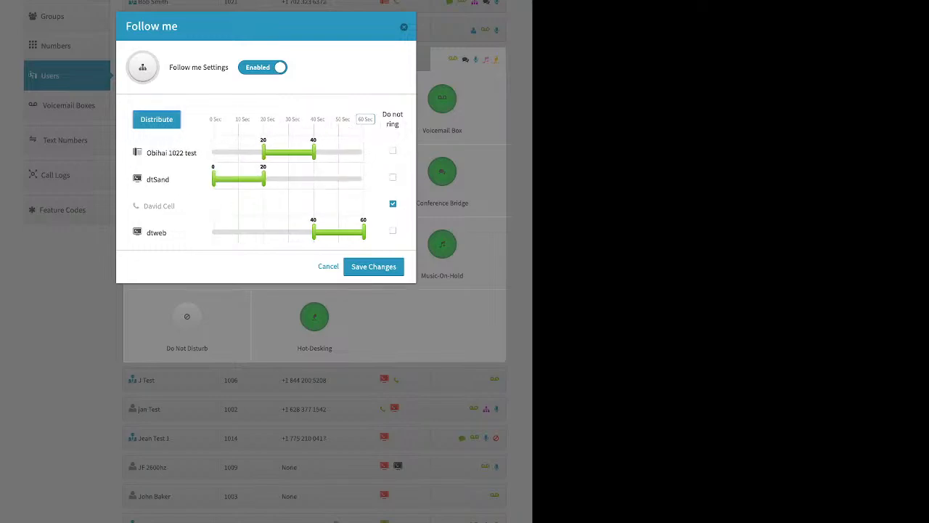
pyautogui.click(156, 119)
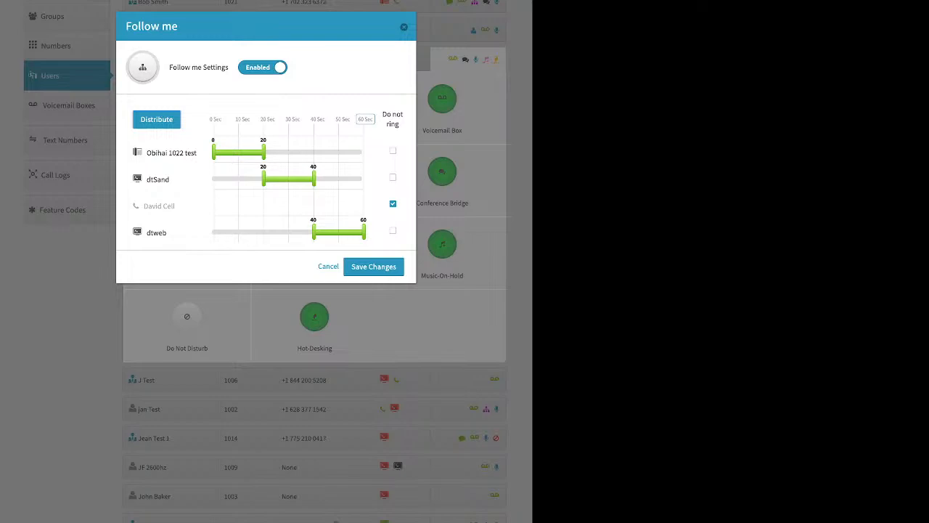
pyautogui.press('Escape')
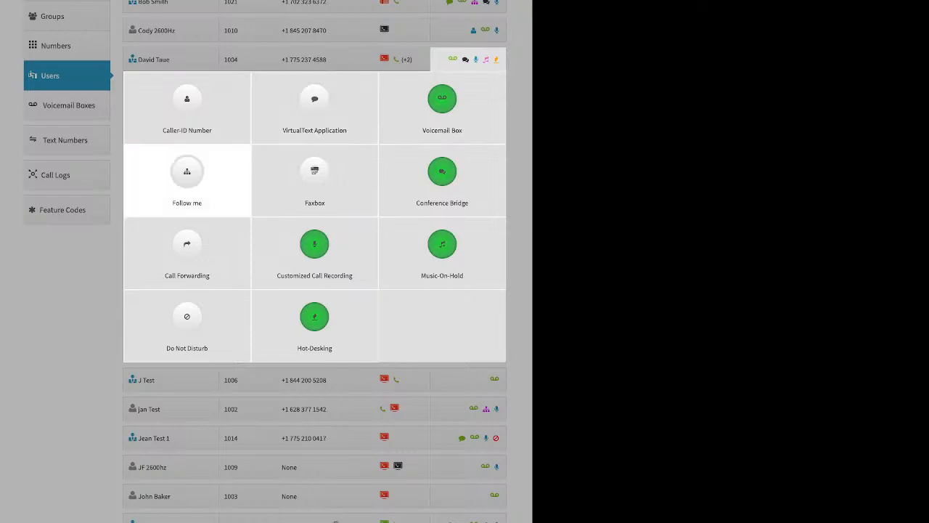
# Enable Follow me for the user at extension 1004 and allow dtSand, Obihai 1022 test and dtweb to ring
pyautogui.click(187, 174)
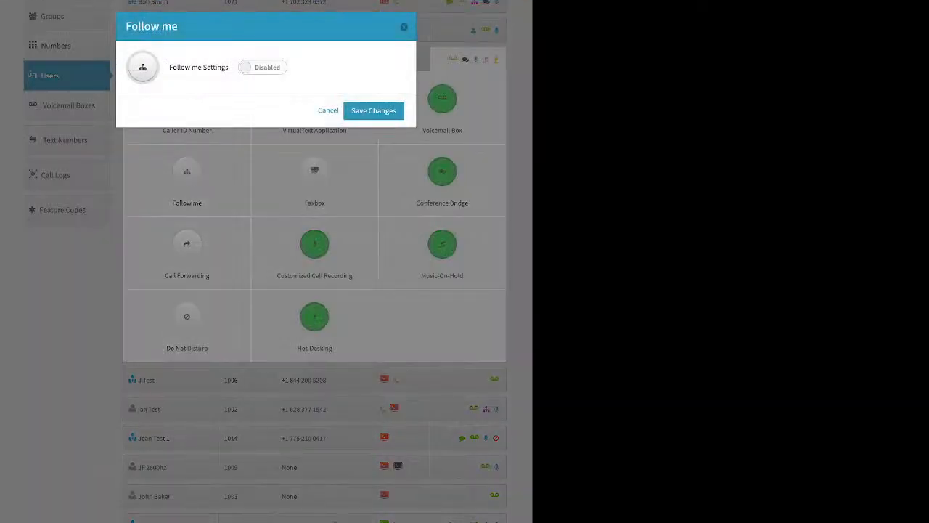
pyautogui.click(262, 68)
pyautogui.click(392, 151)
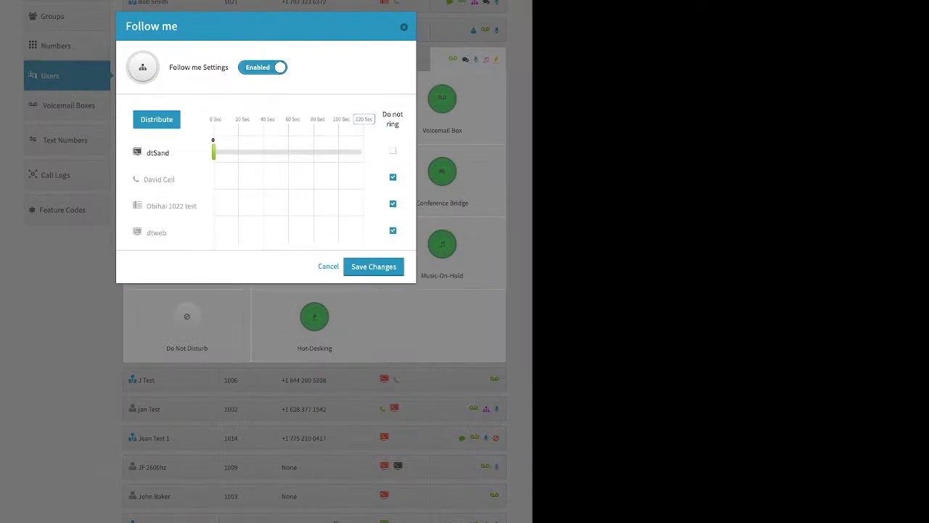
pyautogui.click(393, 204)
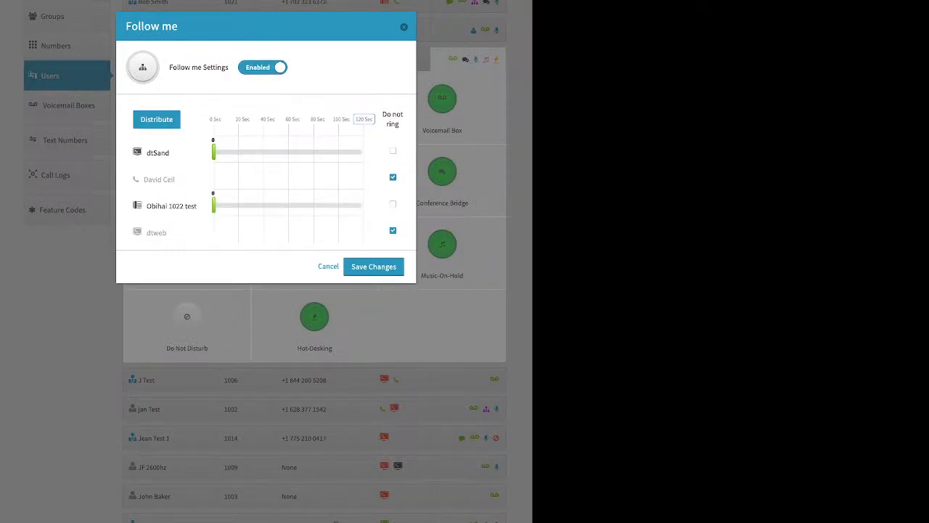
pyautogui.click(393, 231)
# Move Obihai 1022 test ahead of dtSand, distribute the ring times evenly in that order, and save the Follow me settings
pyautogui.click(156, 119)
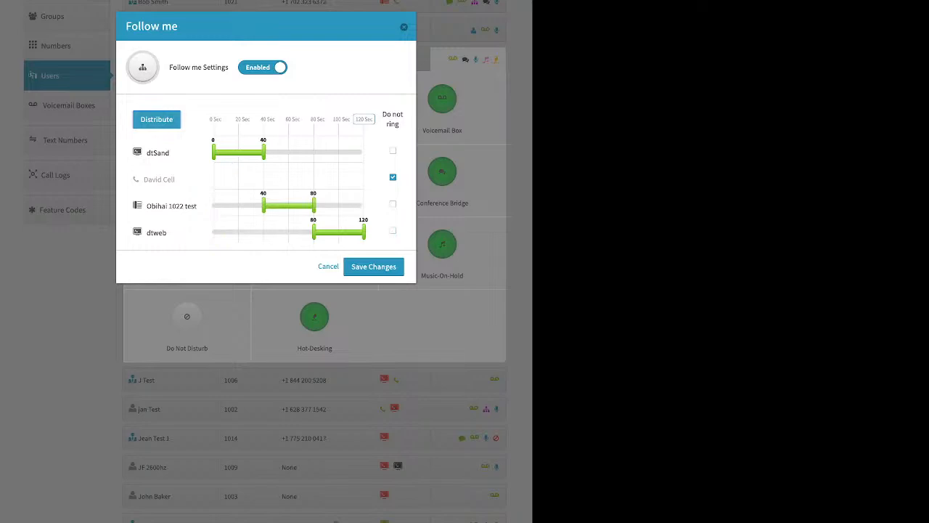
pyautogui.moveTo(171, 206); pyautogui.dragTo(197, 138)
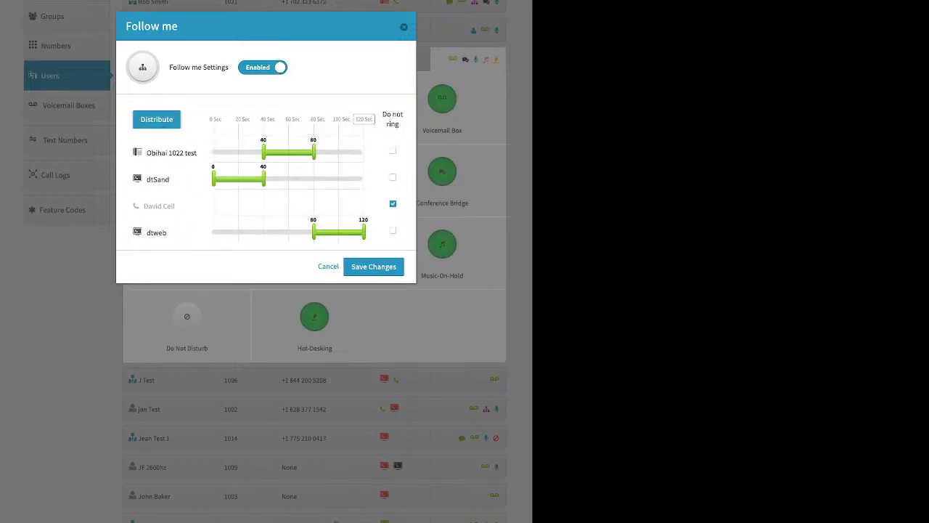
pyautogui.click(156, 119)
pyautogui.click(374, 266)
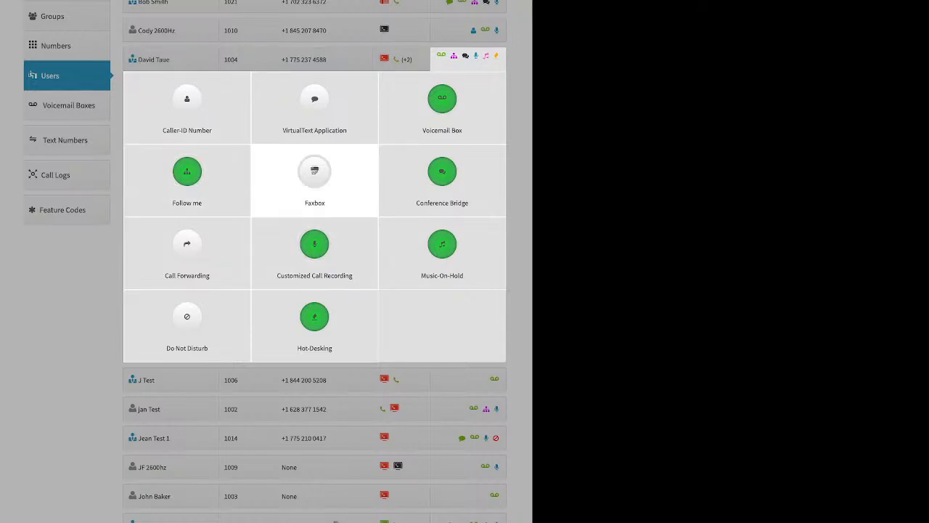
# Examine the fax-to-email number options and email-to-fax information in the extension 1004 user's Faxbox settings, and close them without saving
pyautogui.click(314, 172)
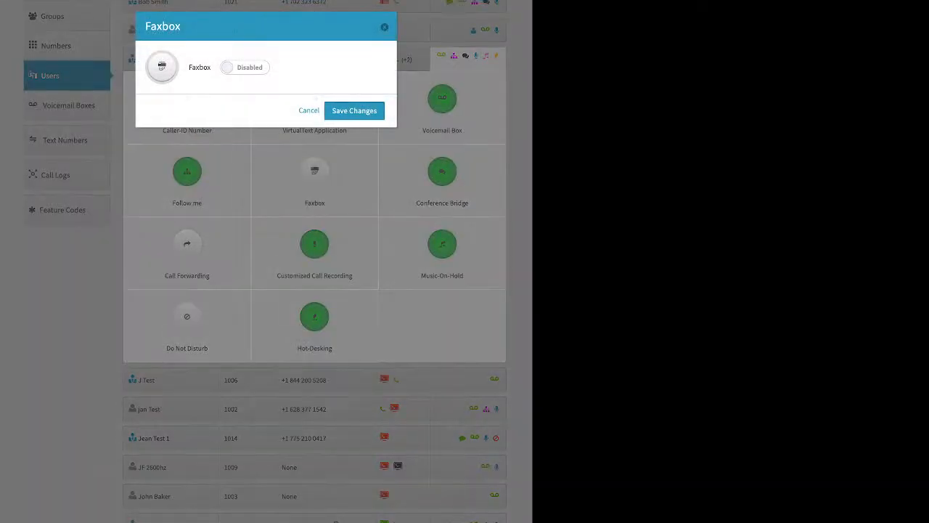
pyautogui.click(245, 68)
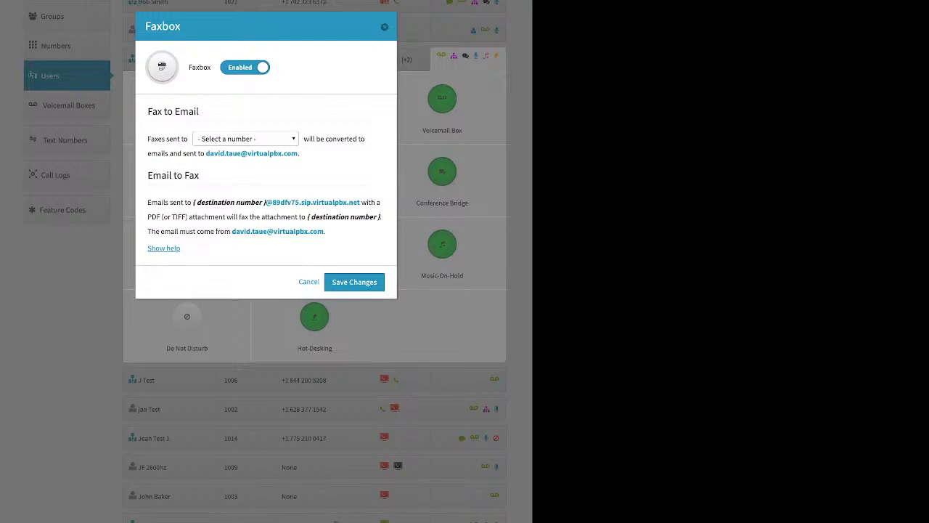
pyautogui.click(246, 138)
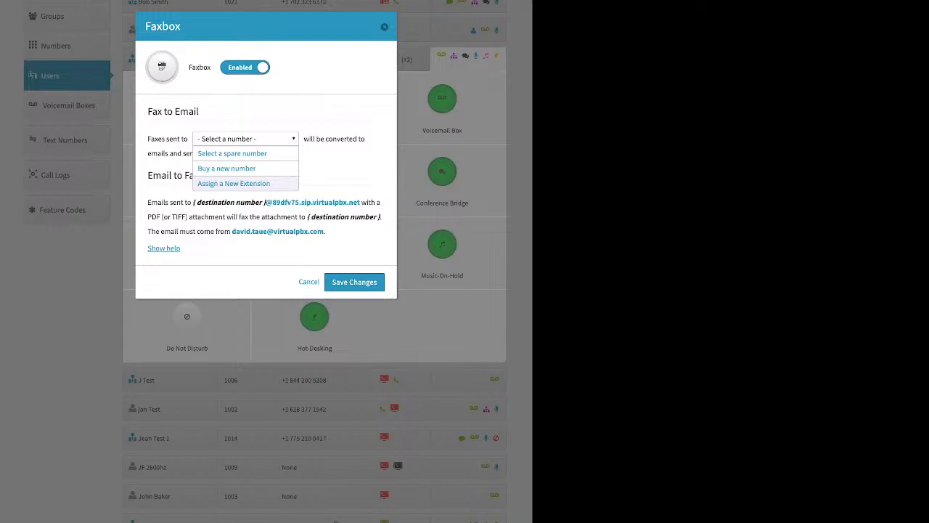
pyautogui.click(246, 138)
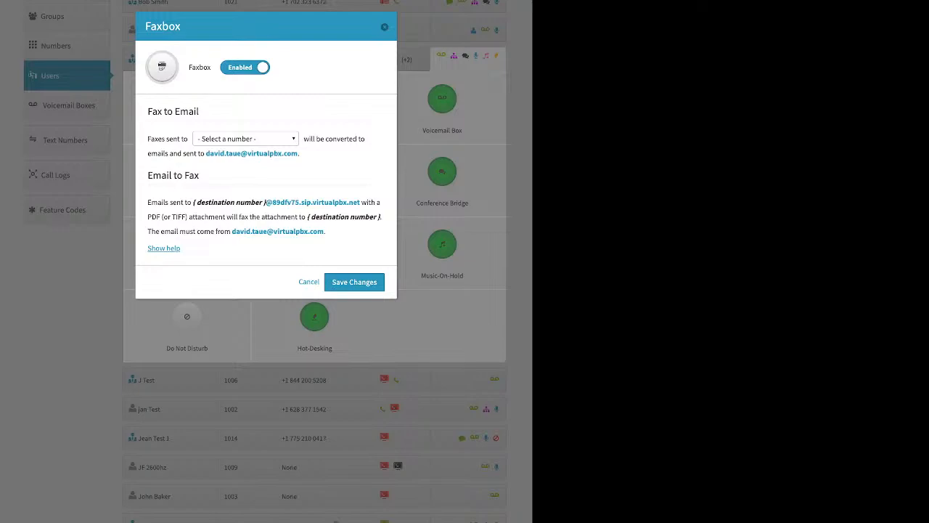
pyautogui.press('Escape')
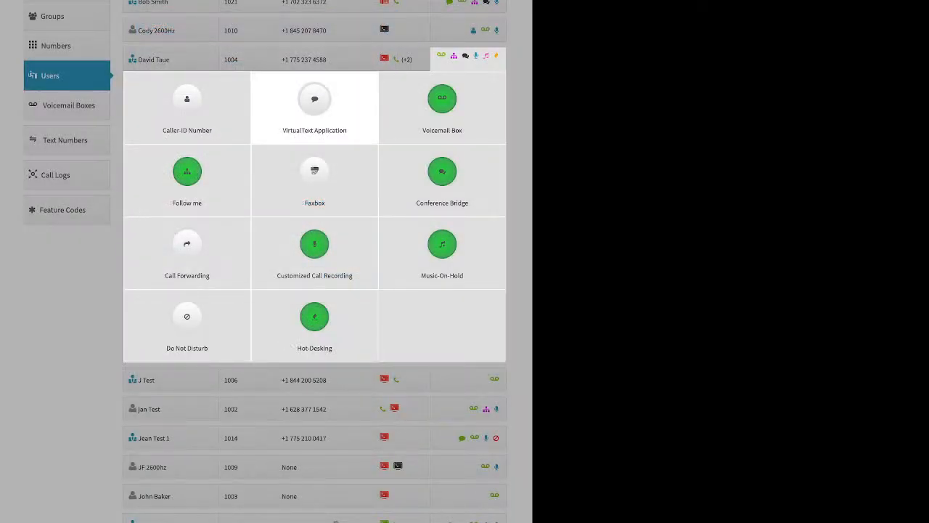
# Examine the conference room PIN and video conferencing options in the extension 1004 user's Conference Bridge settings, and close them without changes
pyautogui.click(442, 173)
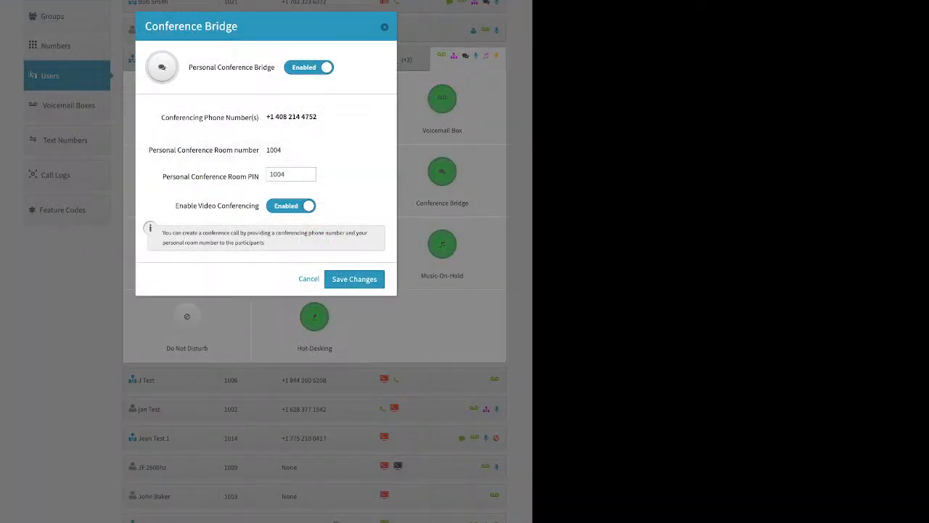
pyautogui.moveTo(253, 68); pyautogui.dragTo(275, 68)
pyautogui.moveTo(163, 176); pyautogui.dragTo(241, 177)
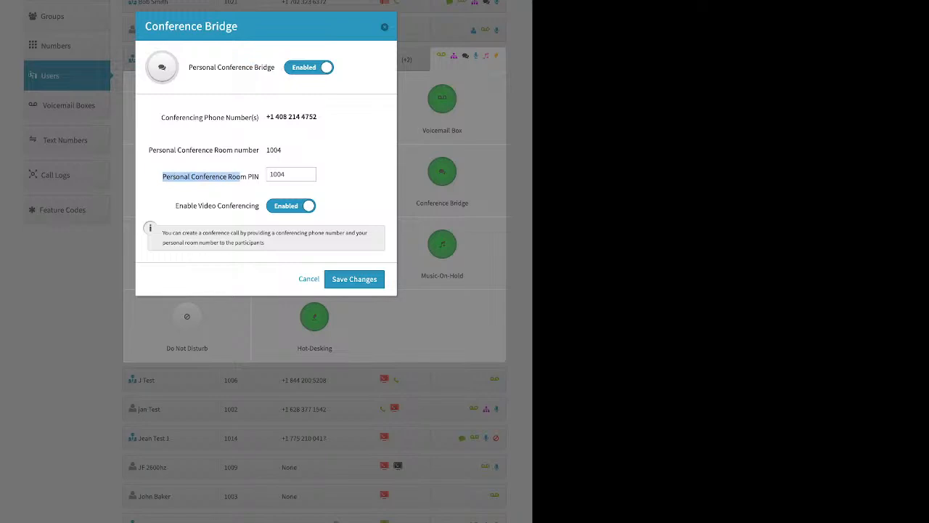
pyautogui.click(291, 174)
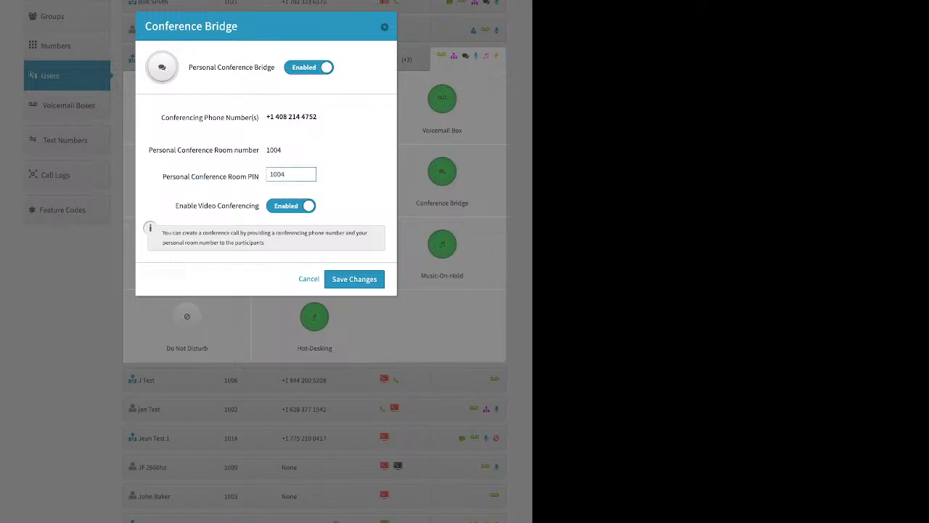
pyautogui.moveTo(175, 206); pyautogui.dragTo(259, 205)
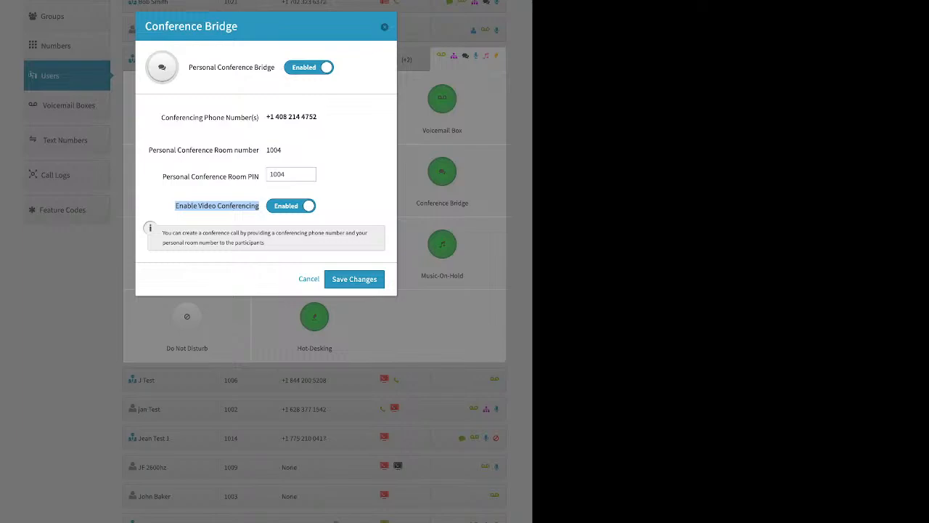
pyautogui.press('Escape')
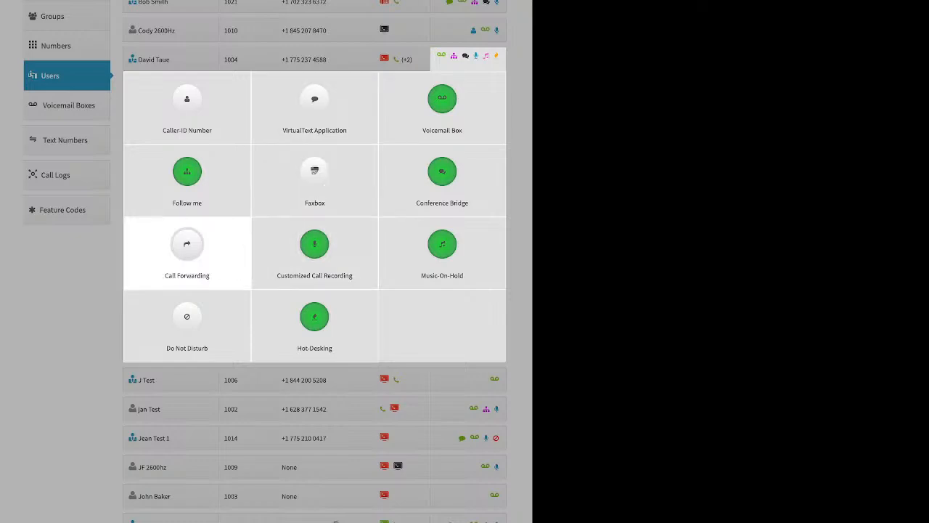
# Examine the Failover Mode options and forwarding number in the extension 1004 user's Call Forwarding settings, and close them without saving
pyautogui.click(187, 245)
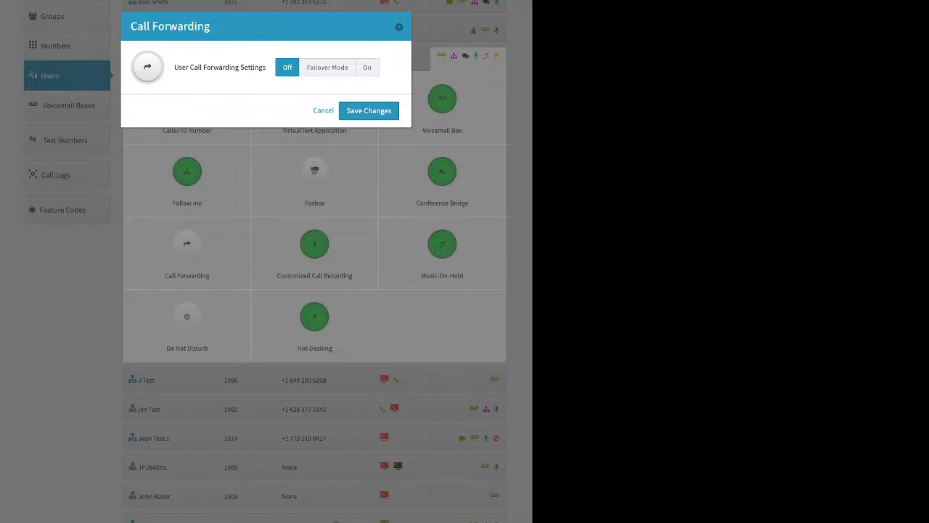
pyautogui.click(327, 68)
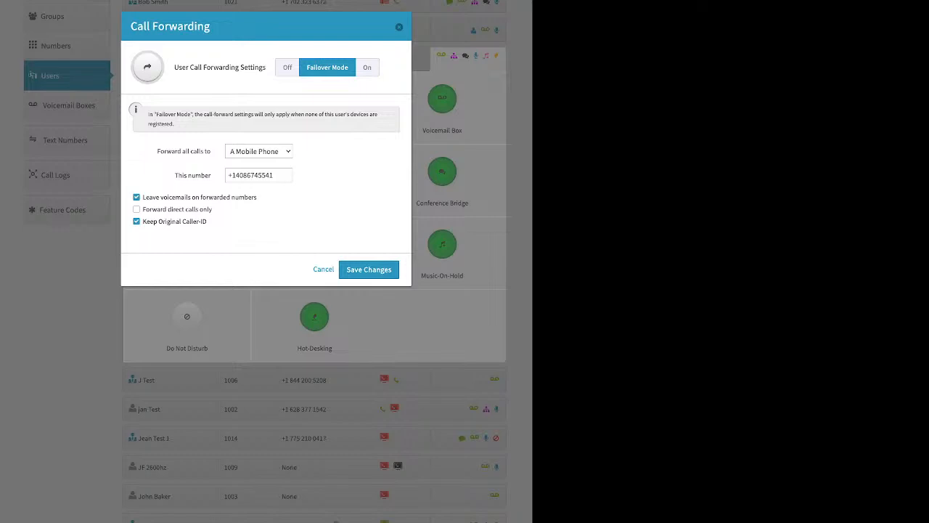
pyautogui.moveTo(175, 175); pyautogui.dragTo(208, 175)
pyautogui.click(252, 174)
pyautogui.press('Escape')
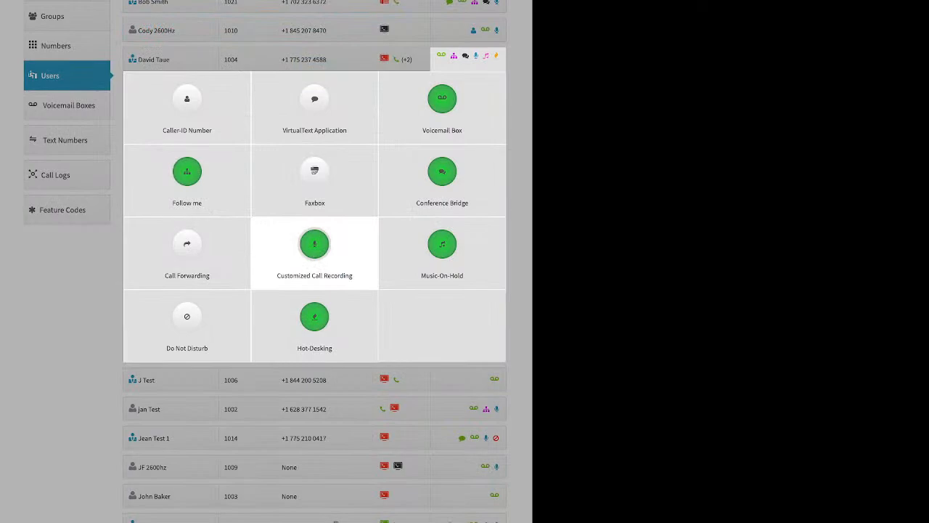
# Set inbound and outbound, internal and external recording to Account Default (Off) in the extension 1004 user's Customized Call Recording settings
pyautogui.click(314, 251)
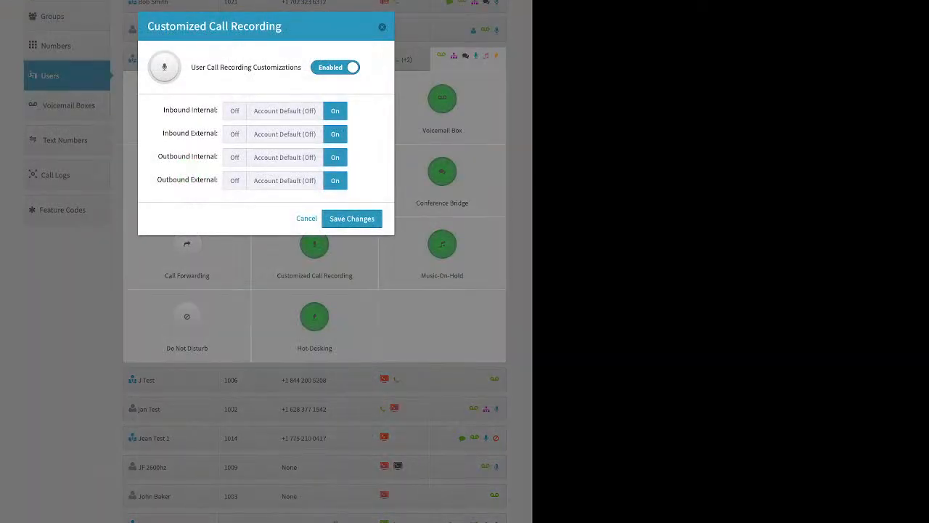
pyautogui.click(284, 111)
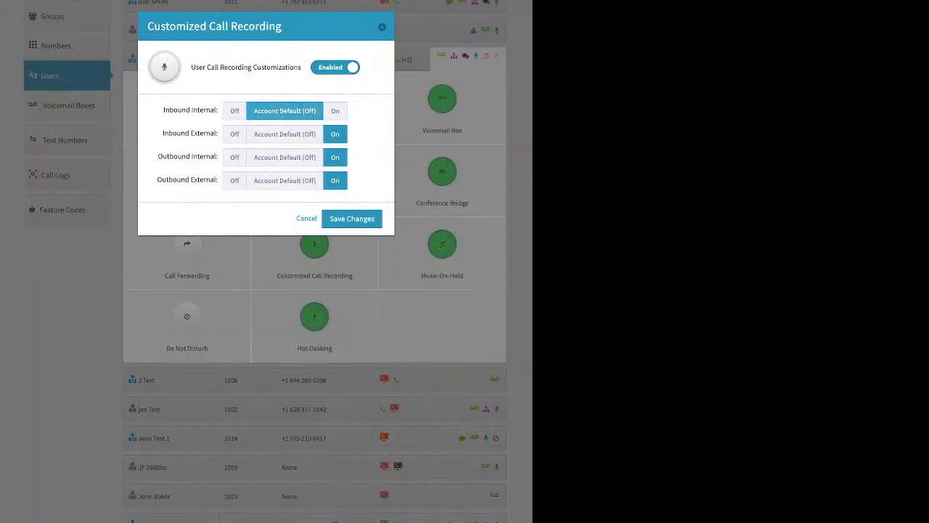
pyautogui.click(285, 134)
pyautogui.click(285, 158)
pyautogui.click(284, 180)
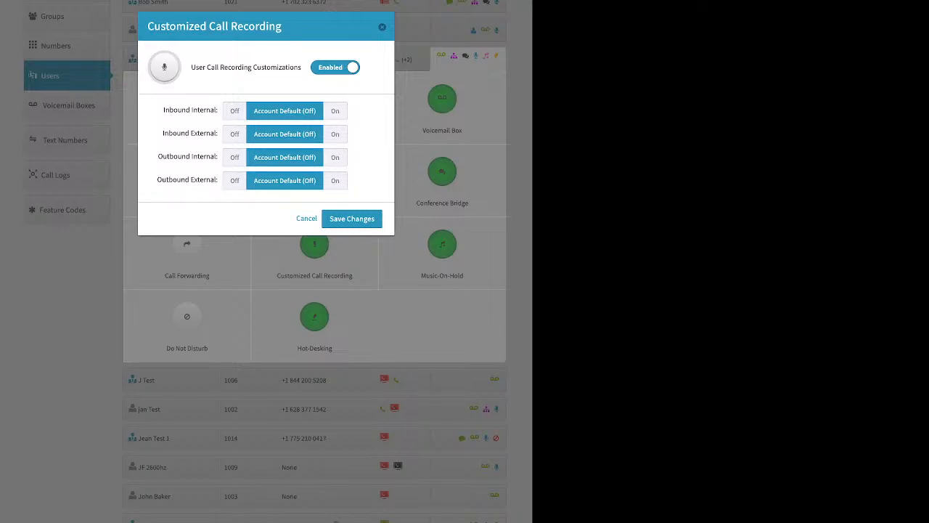
# Set Inbound External and Outbound External recording to On in the extension 1004 user's Customized Call Recording settings, leaving Inbound Internal at Account Default (Off)
pyautogui.moveTo(163, 110); pyautogui.dragTo(208, 109)
pyautogui.click(335, 111)
pyautogui.click(284, 111)
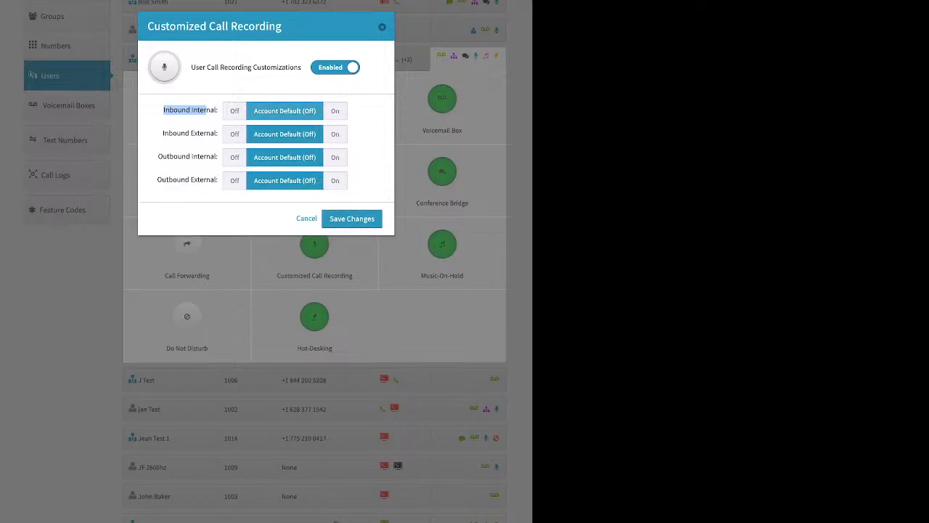
pyautogui.moveTo(162, 134); pyautogui.dragTo(216, 134)
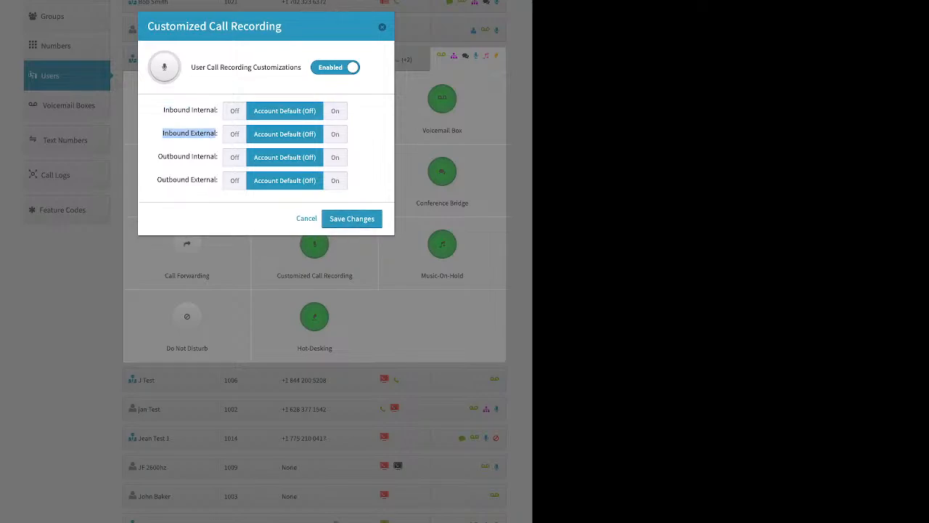
pyautogui.click(335, 134)
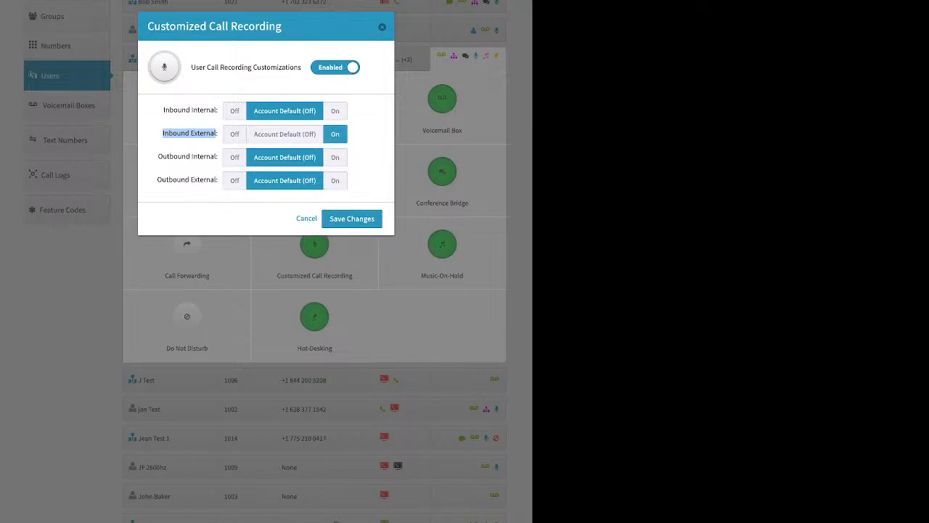
pyautogui.moveTo(158, 157); pyautogui.dragTo(218, 157)
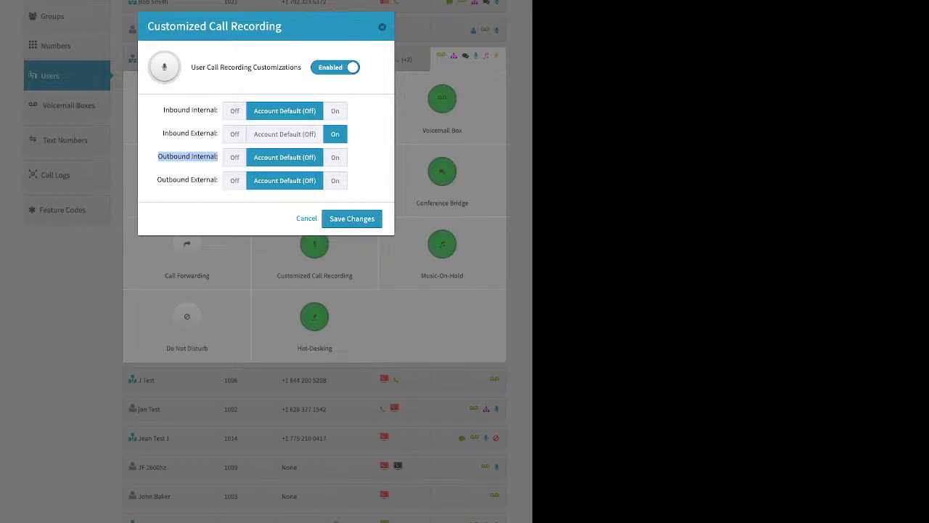
pyautogui.moveTo(158, 180); pyautogui.dragTo(217, 180)
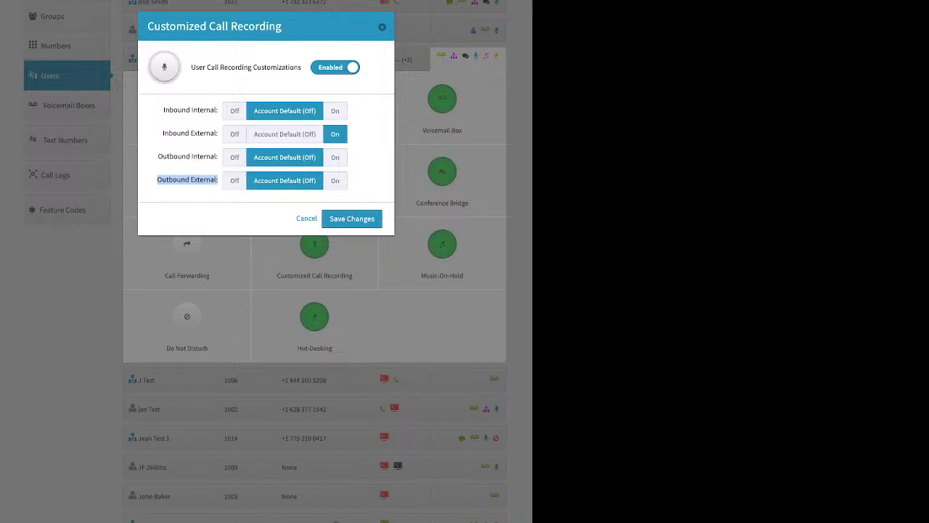
pyautogui.click(336, 181)
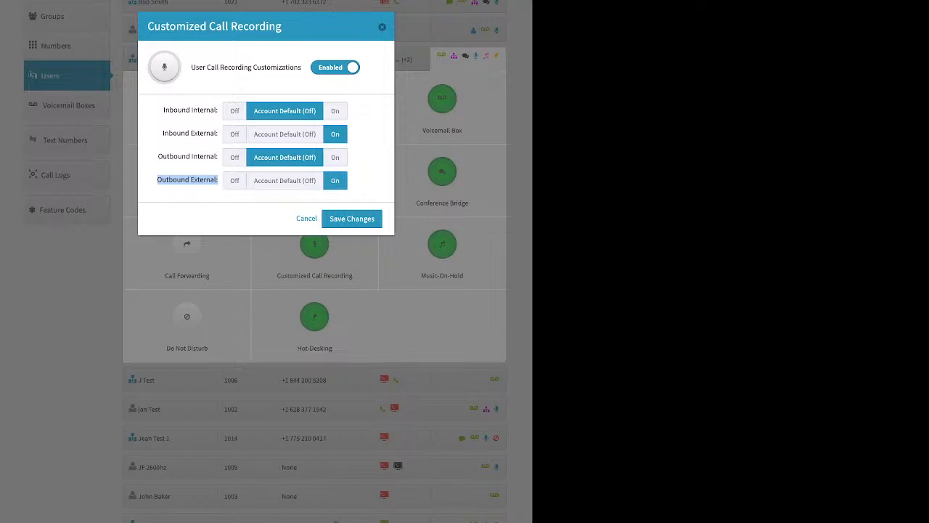
# Turn Inbound Internal and Outbound Internal recording on, return both to Account Default (Off), and save the customized call recording settings
pyautogui.click(335, 111)
pyautogui.click(334, 157)
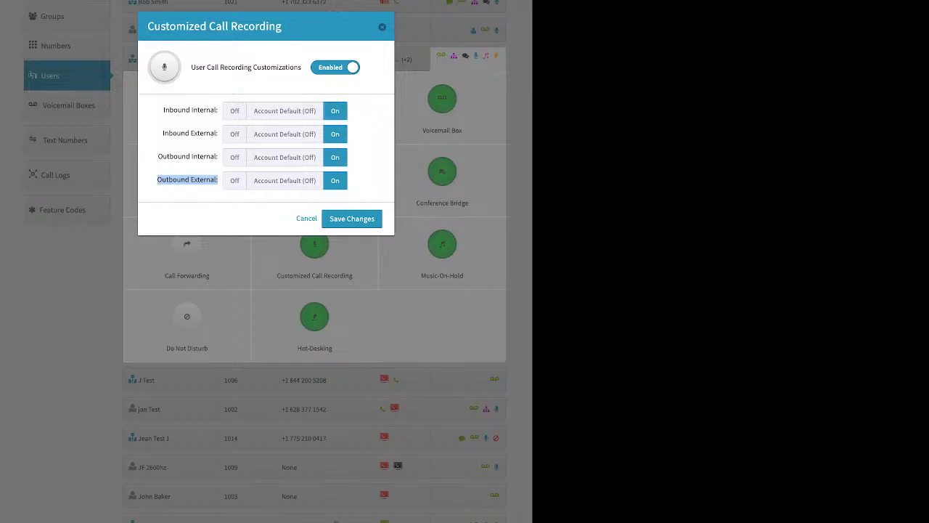
pyautogui.click(284, 157)
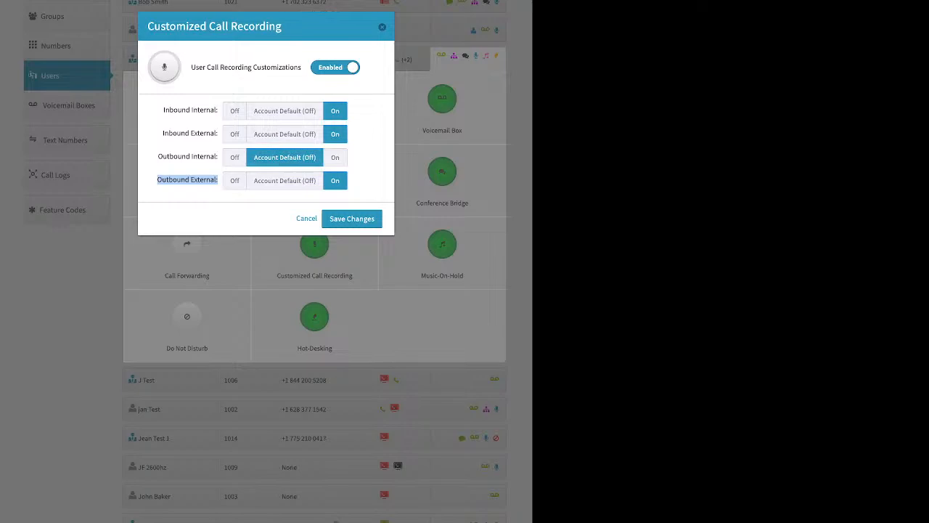
pyautogui.click(284, 111)
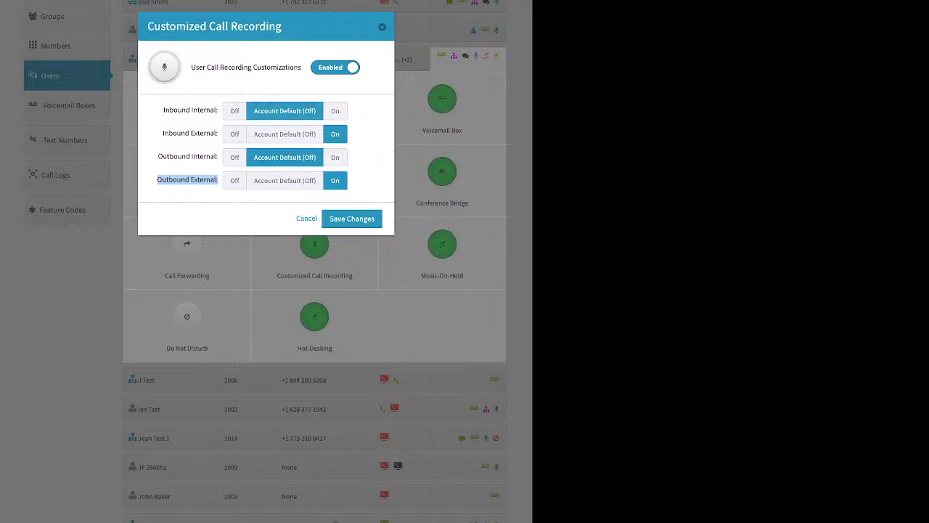
pyautogui.click(352, 218)
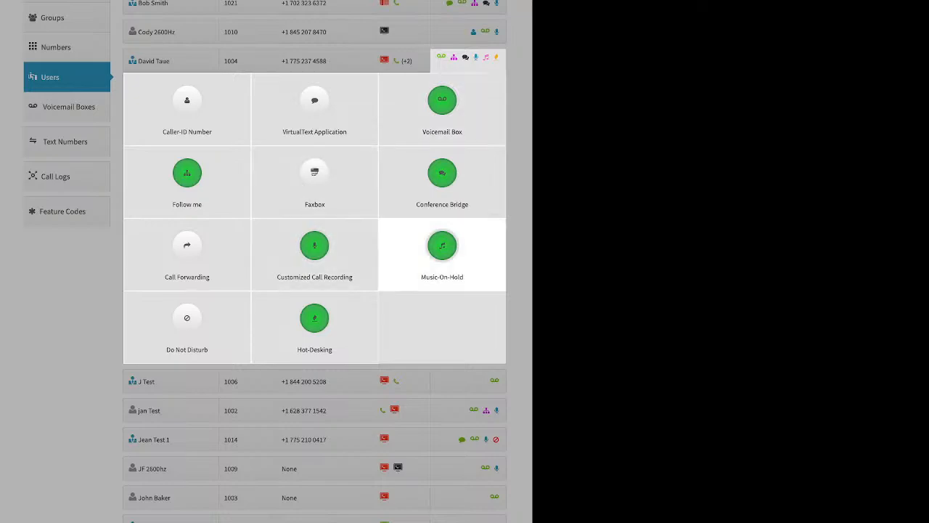
# Examine the hold music selection and file upload options in the extension 1004 user's Music-On-Hold settings, and close them without saving
pyautogui.click(442, 251)
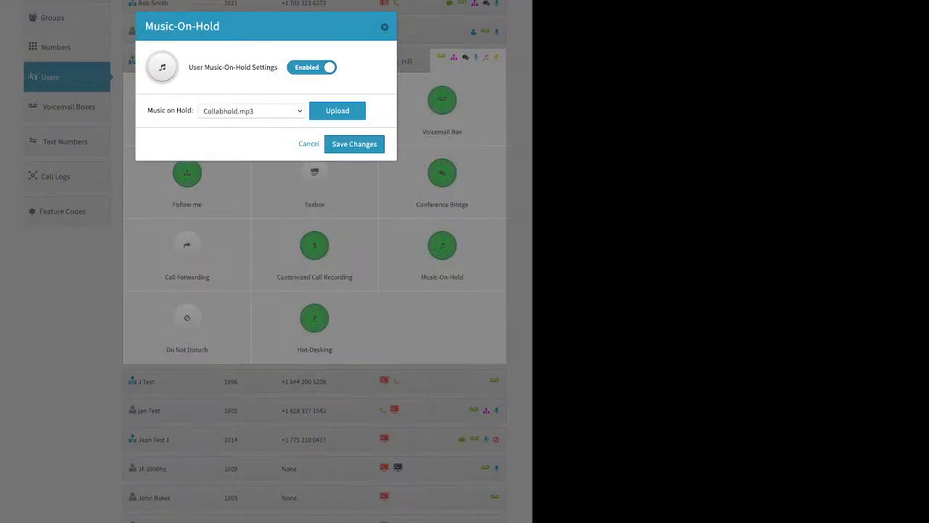
pyautogui.click(338, 111)
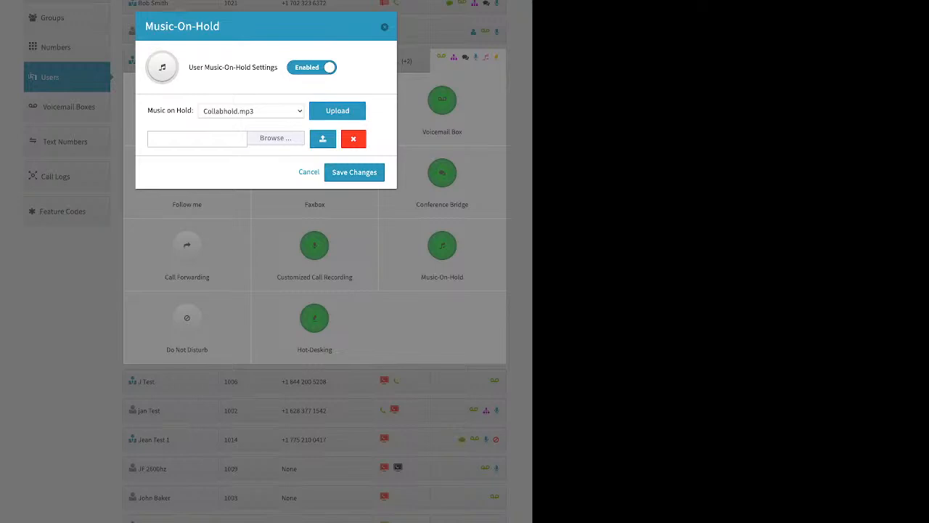
pyautogui.click(384, 27)
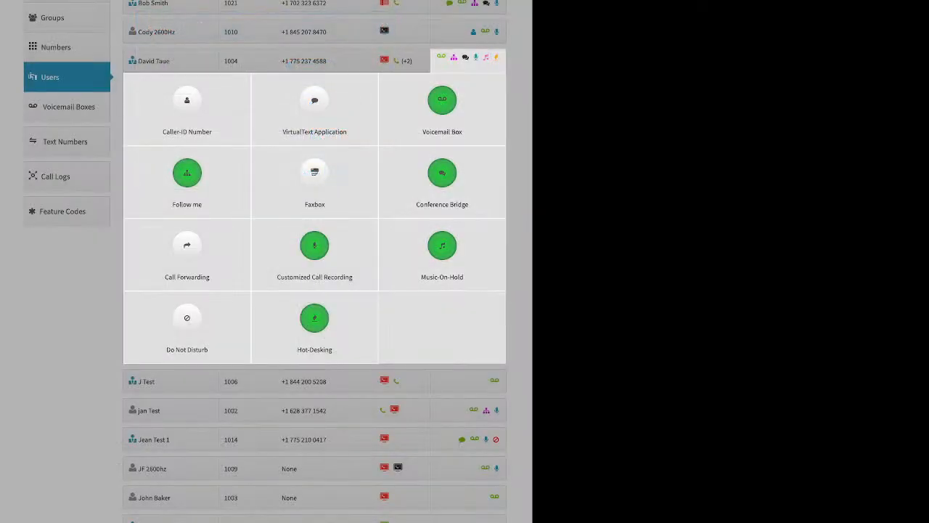
# Try enabling Do Not Disturb for the extension 1004 user, and close the settings without saving
pyautogui.click(187, 320)
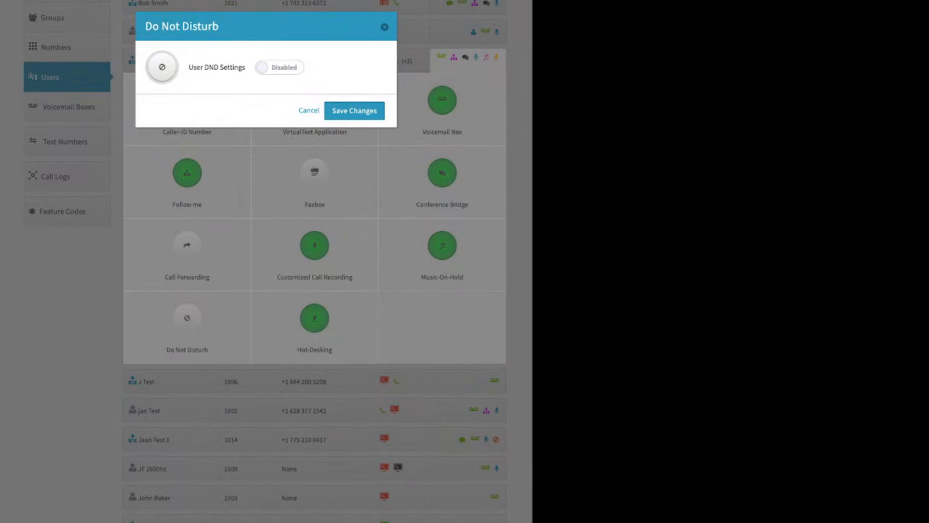
pyautogui.click(280, 68)
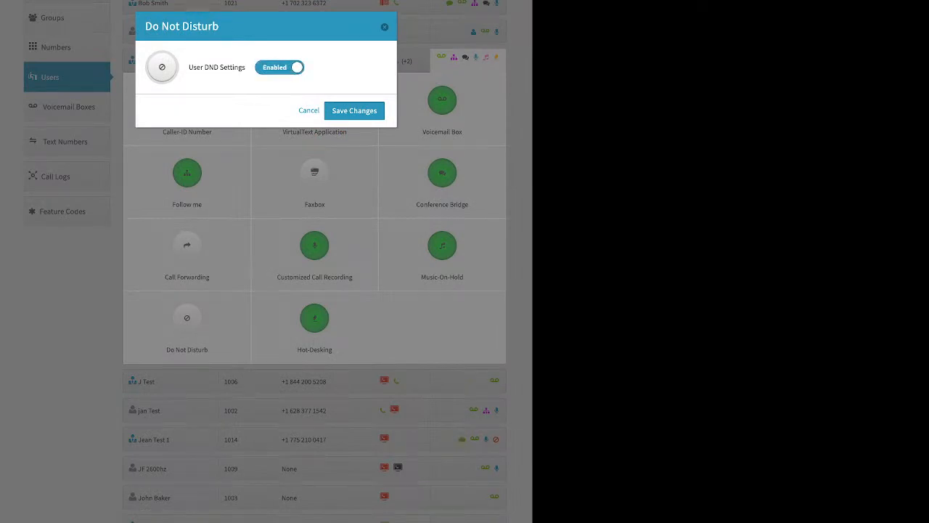
pyautogui.click(384, 27)
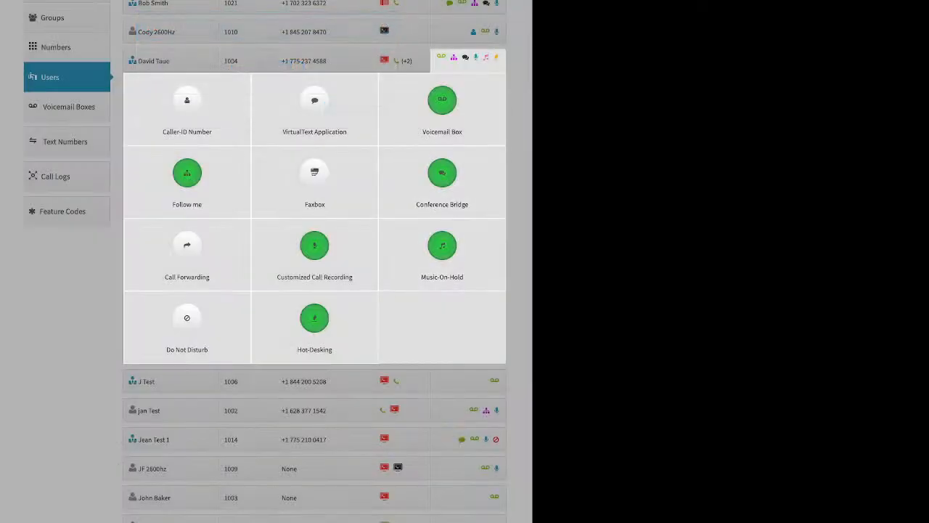
# Examine the Hotdesk ID and PIN requirement in the extension 1004 user's Hot-Desking settings, and close them and the user's feature list without changes
pyautogui.click(315, 319)
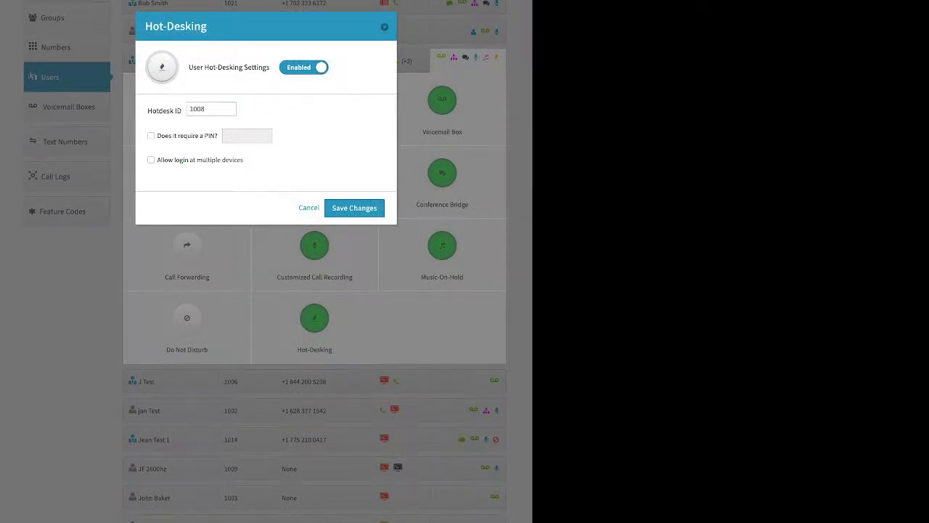
pyautogui.moveTo(148, 111); pyautogui.dragTo(177, 111)
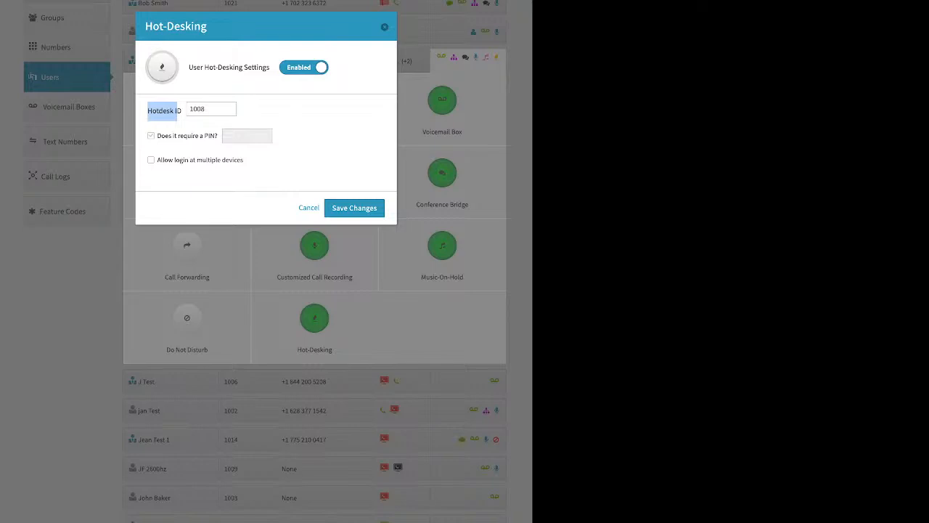
pyautogui.moveTo(168, 135); pyautogui.dragTo(210, 135)
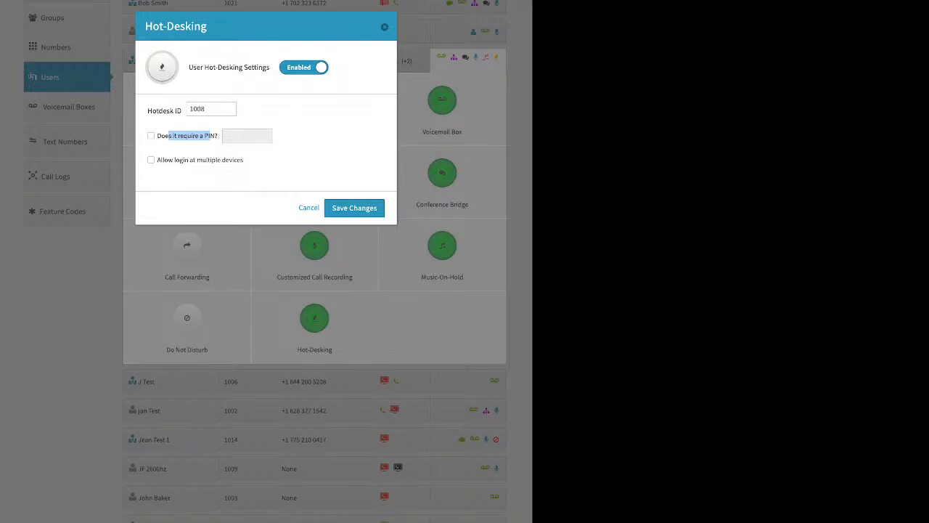
pyautogui.click(385, 27)
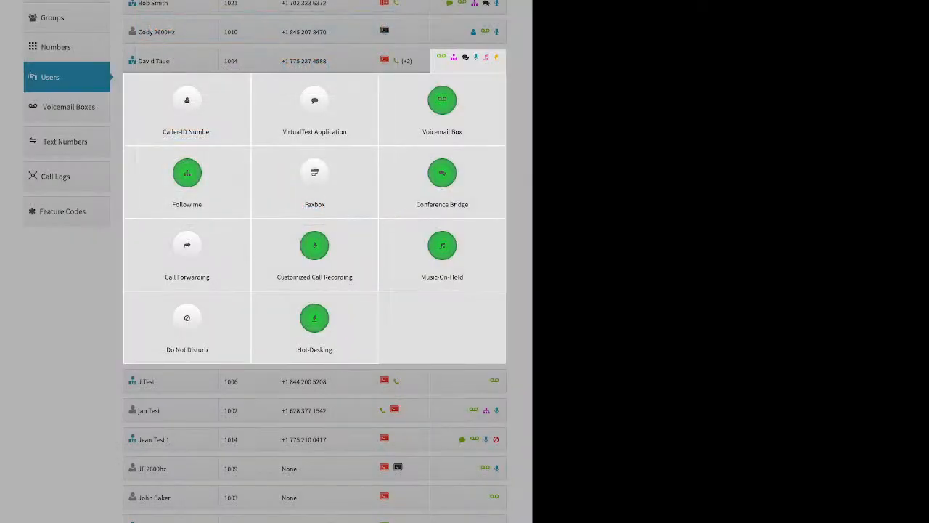
pyautogui.click(67, 290)
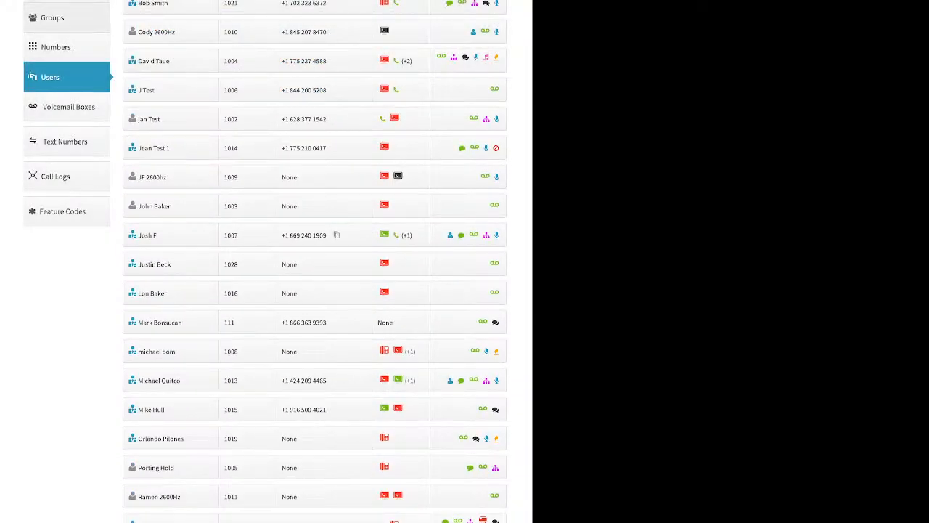
# Open the Groups page and examine the name and extension fields in the form for creating a new group
pyautogui.click(52, 18)
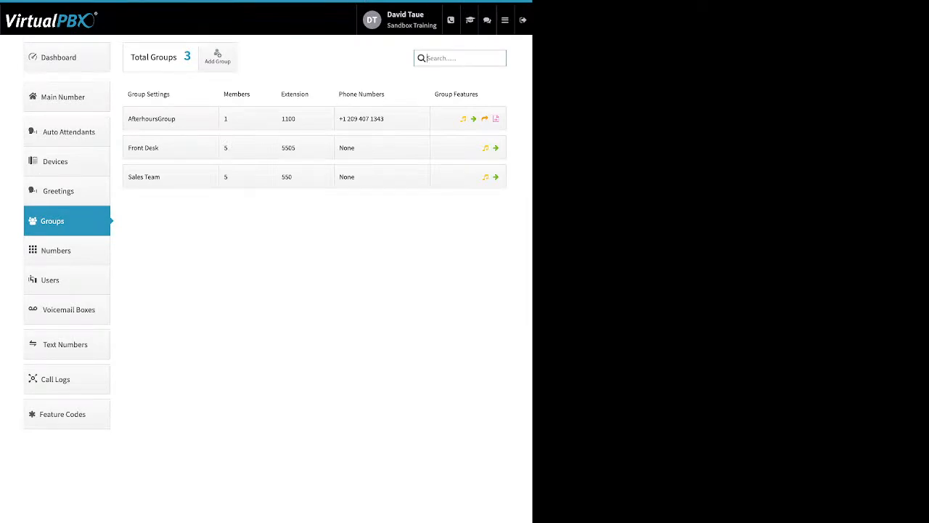
pyautogui.click(217, 56)
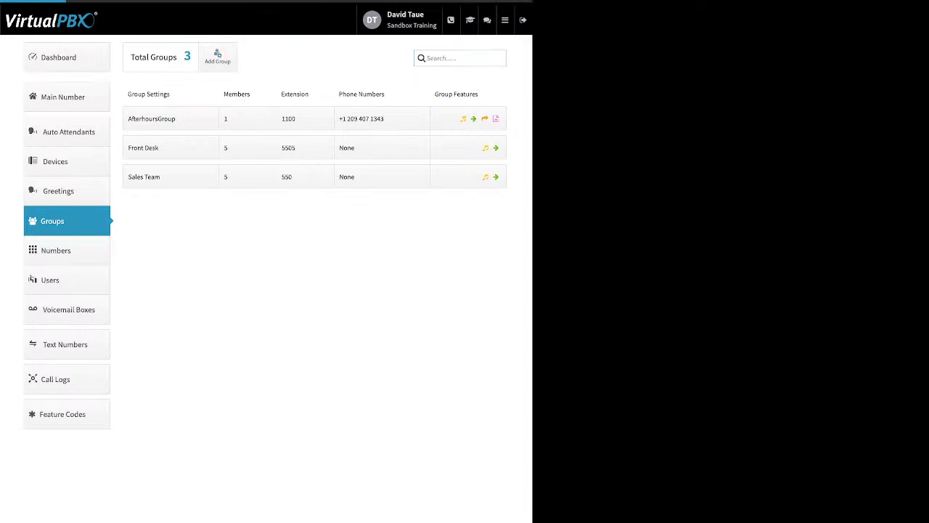
pyautogui.moveTo(138, 55); pyautogui.dragTo(177, 55)
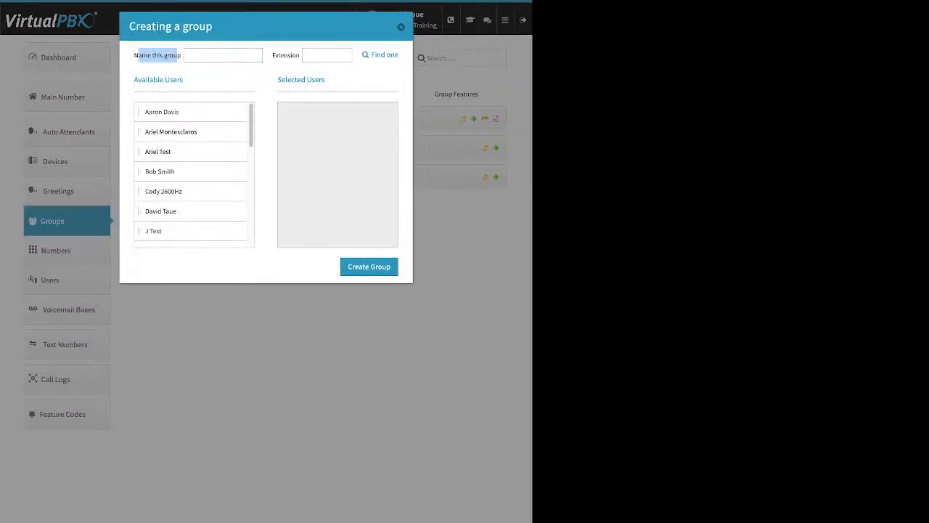
pyautogui.doubleClick(286, 55)
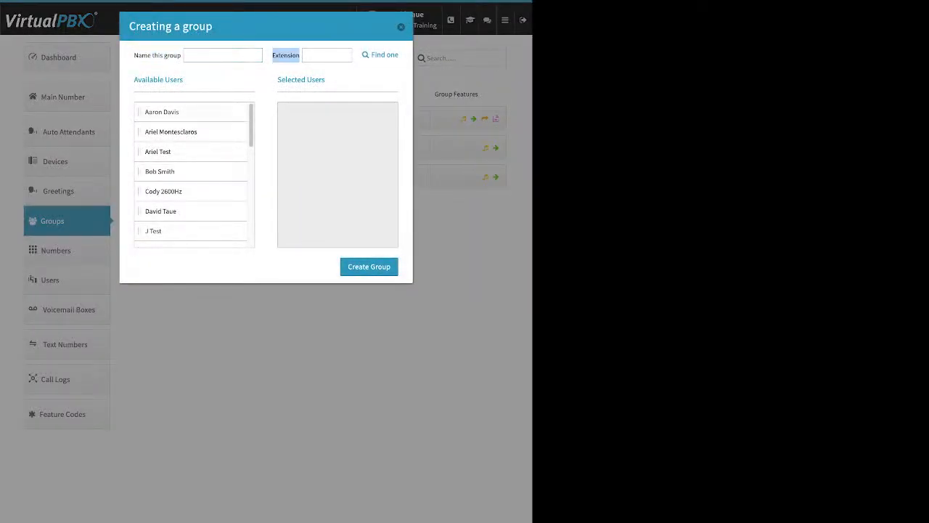
# Try adding four available users to the new group's selected users without creating the group
pyautogui.moveTo(179, 112); pyautogui.dragTo(344, 138)
pyautogui.moveTo(179, 172); pyautogui.dragTo(341, 125)
pyautogui.moveTo(179, 191); pyautogui.dragTo(341, 211)
pyautogui.moveTo(178, 211); pyautogui.dragTo(339, 151)
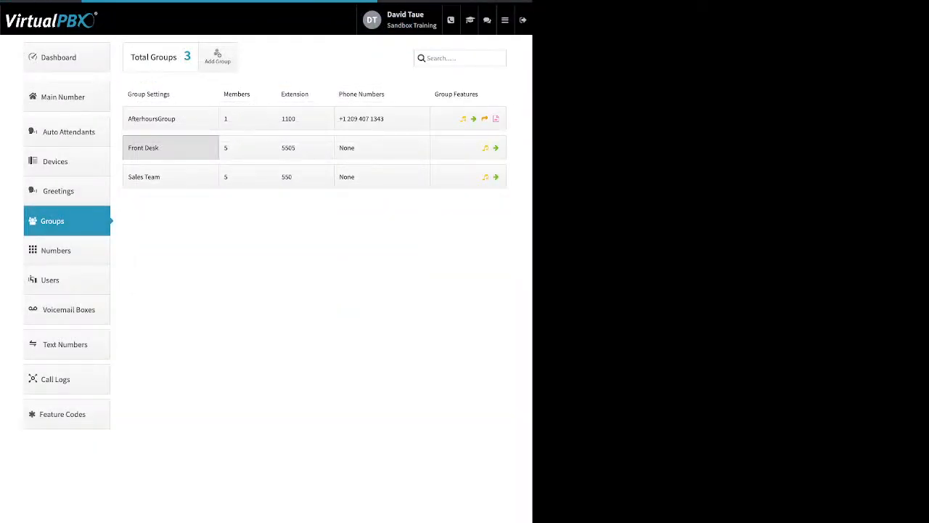
# Step the Front Desk group's Group call attempts up by three, return the value to 2, and save the group settings
pyautogui.click(171, 147)
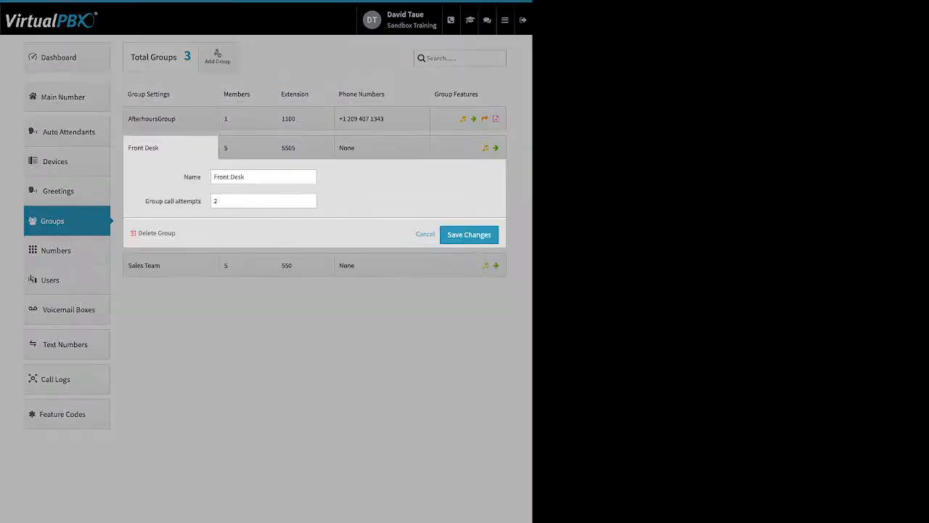
pyautogui.doubleClick(192, 177)
pyautogui.moveTo(200, 201); pyautogui.dragTo(153, 202)
pyautogui.click(154, 201)
pyautogui.press('Up')
pyautogui.press('Up')
pyautogui.press('Up')
pyautogui.press('Down')
pyautogui.press('Down')
pyautogui.press('Down')
pyautogui.press('Tab')
pyautogui.click(469, 235)
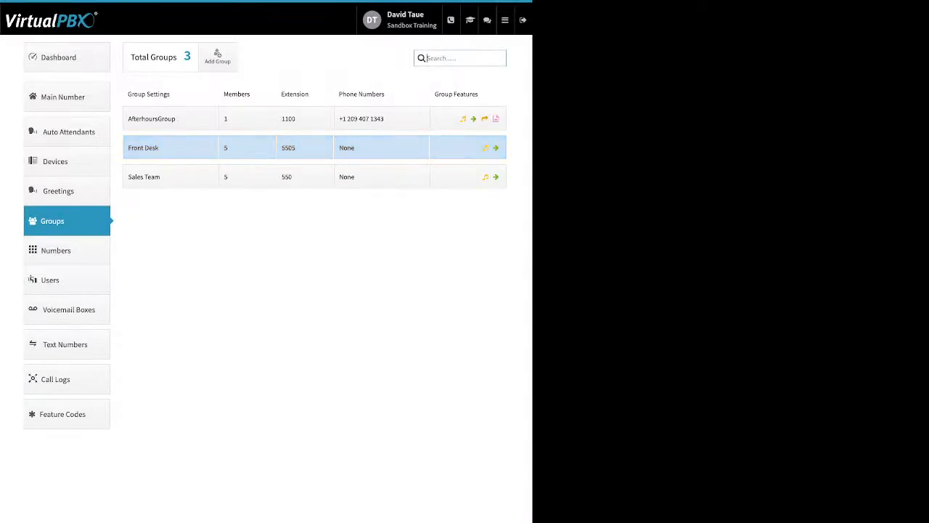
# Distribute the Front Desk group members' ring times evenly in sequence across the 120-second span
pyautogui.click(248, 148)
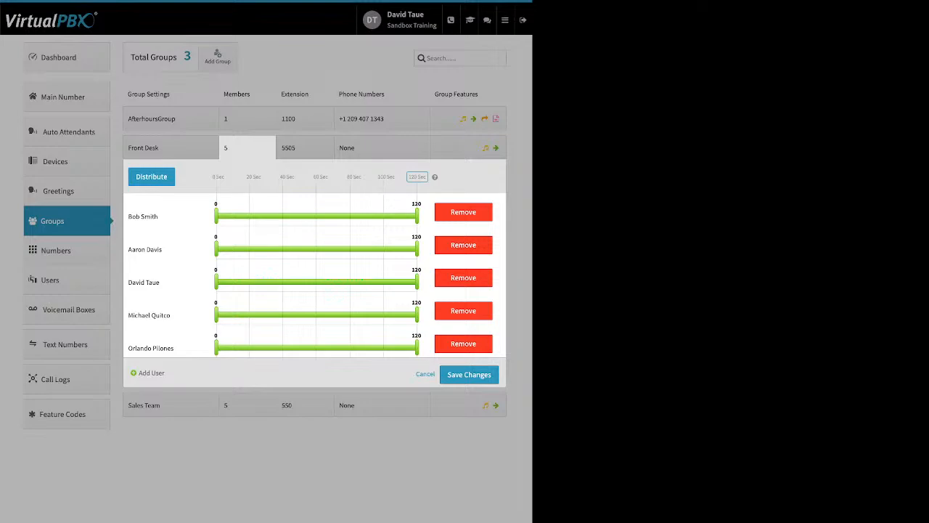
pyautogui.moveTo(135, 176); pyautogui.dragTo(426, 176)
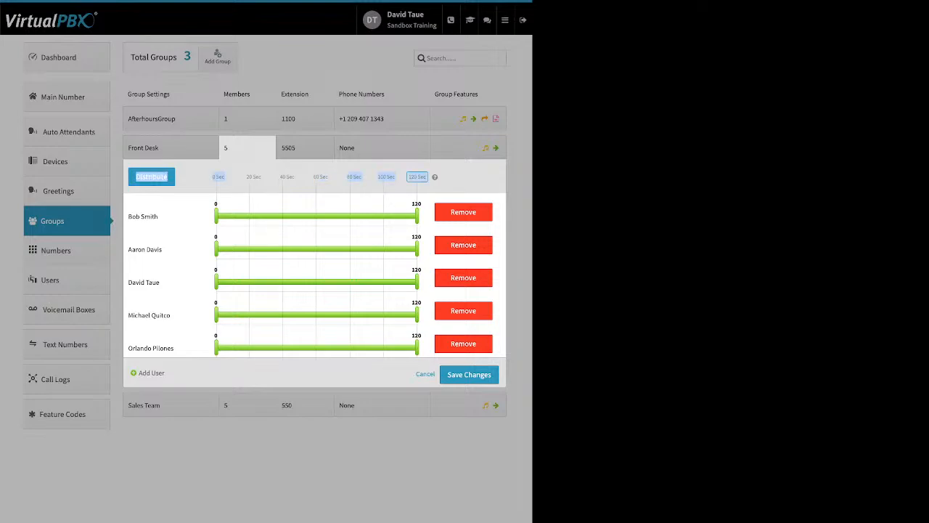
pyautogui.click(417, 177)
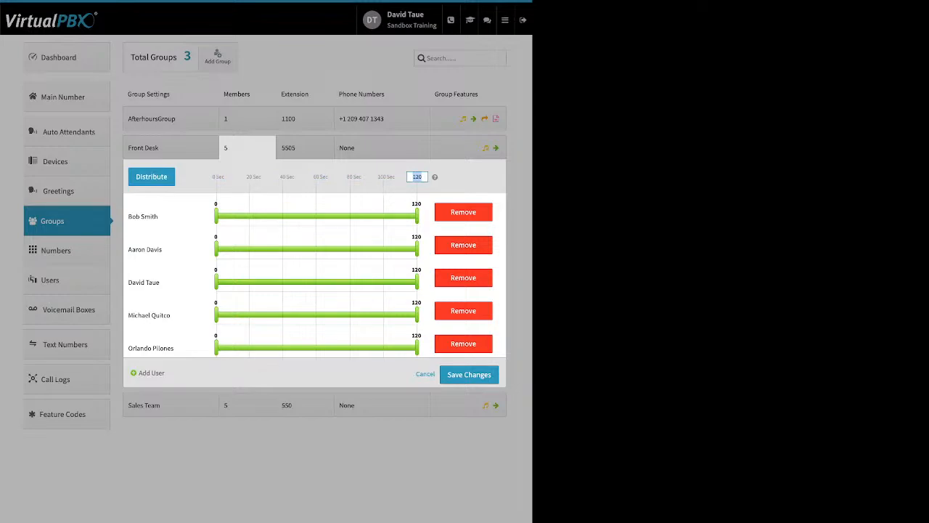
pyautogui.click(152, 177)
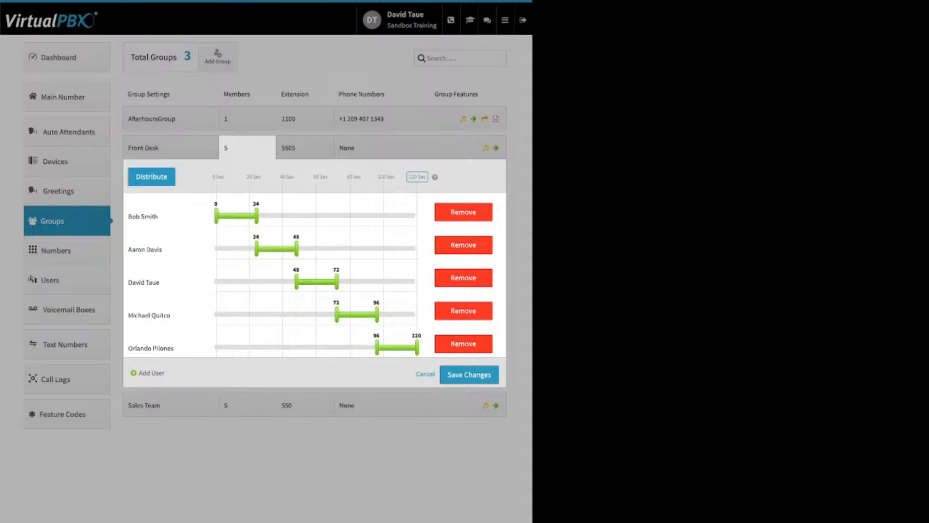
# Set the second through fifth Front Desk members' ring starts to 13, 28, 50 and 70 seconds, and swap the first and fifth members' positions
pyautogui.moveTo(256, 249); pyautogui.dragTo(237, 249)
pyautogui.moveTo(297, 281); pyautogui.dragTo(263, 282)
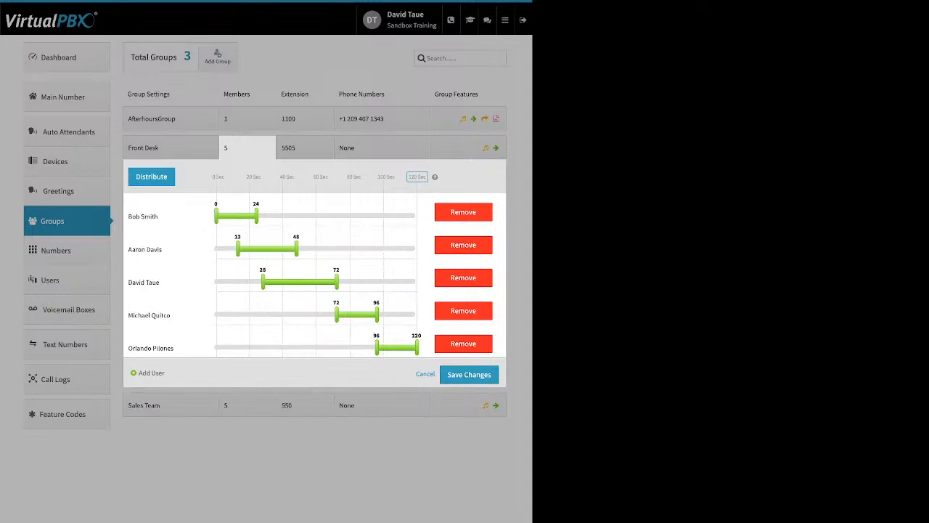
pyautogui.moveTo(336, 314); pyautogui.dragTo(299, 314)
pyautogui.moveTo(376, 347); pyautogui.dragTo(334, 347)
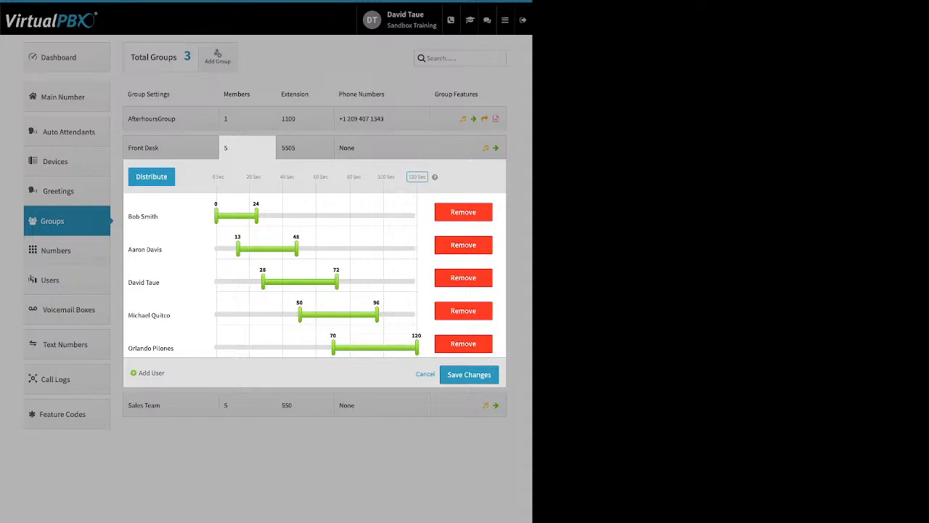
pyautogui.moveTo(151, 348); pyautogui.dragTo(193, 211)
pyautogui.moveTo(143, 249); pyautogui.dragTo(174, 350)
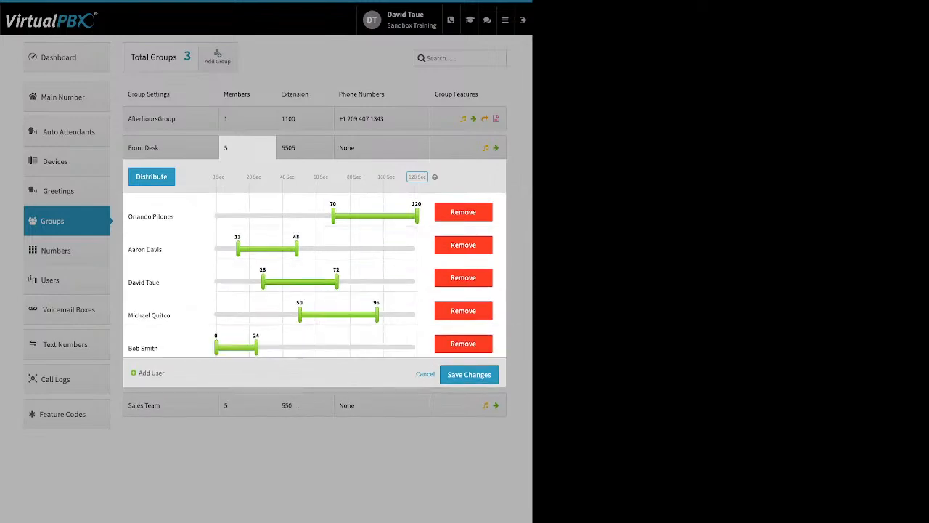
# Reset the Front Desk members' ring times to an even sequence and add two more users to the member list
pyautogui.click(151, 176)
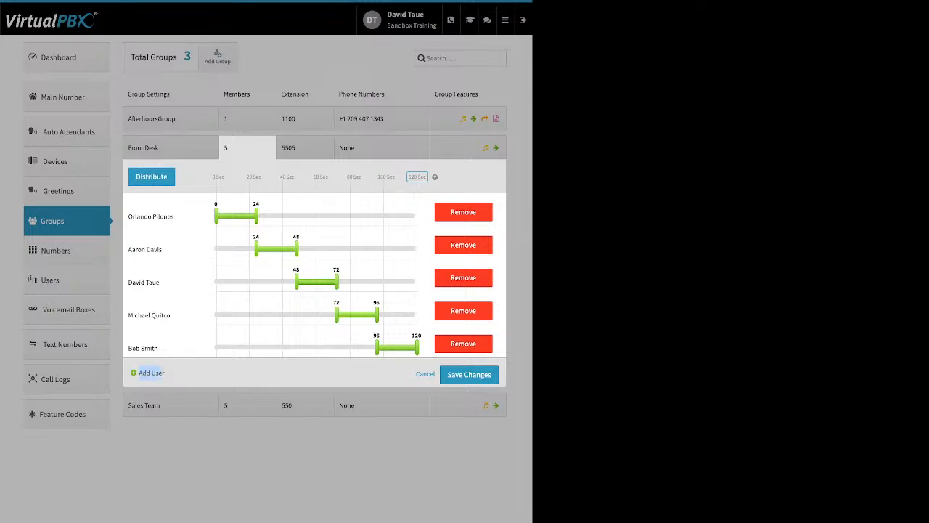
pyautogui.click(151, 372)
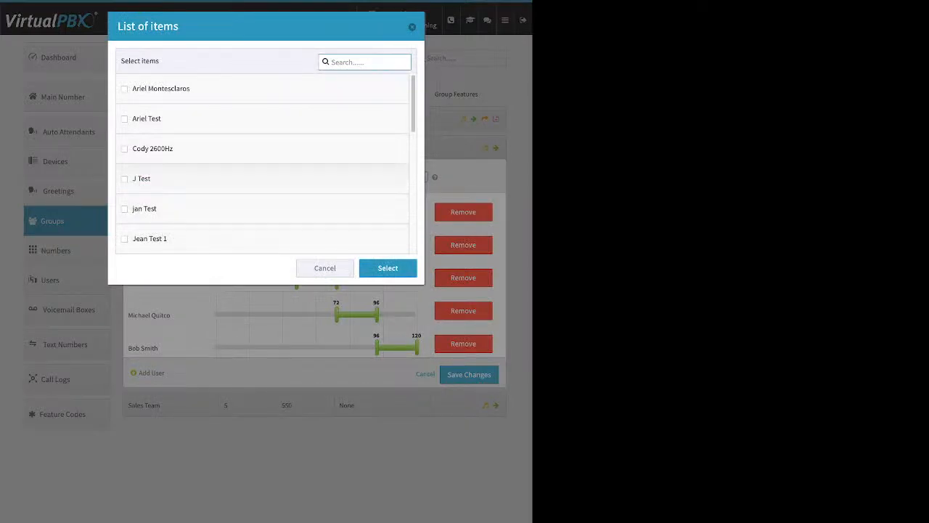
pyautogui.click(124, 88)
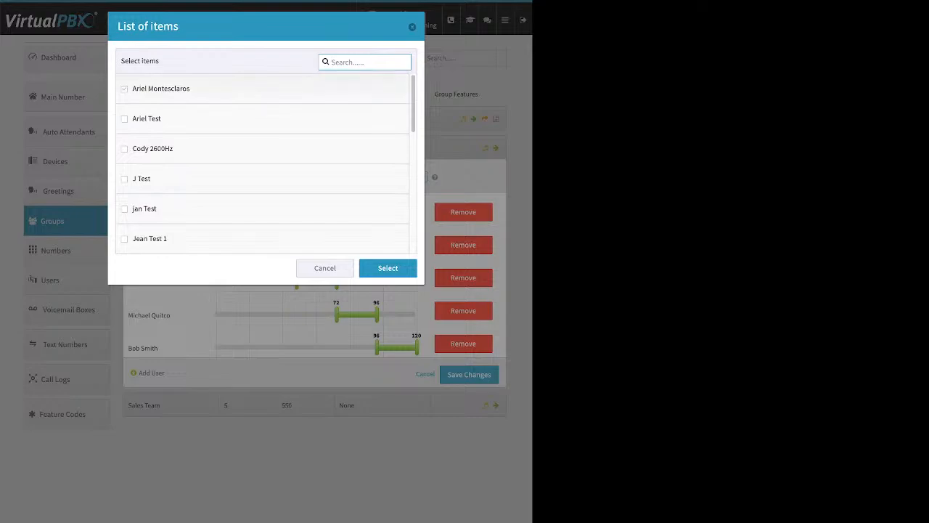
pyautogui.scroll(-1, 262, 164)
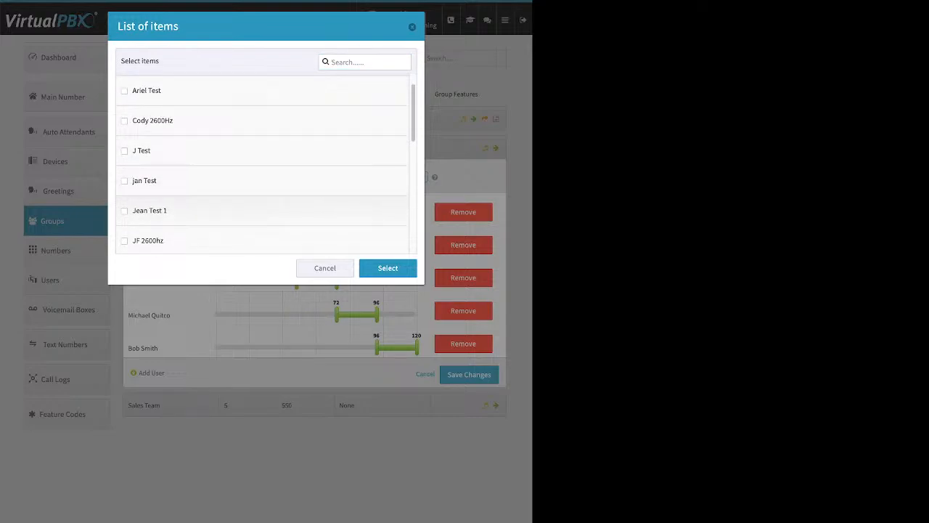
pyautogui.click(124, 211)
pyautogui.click(388, 268)
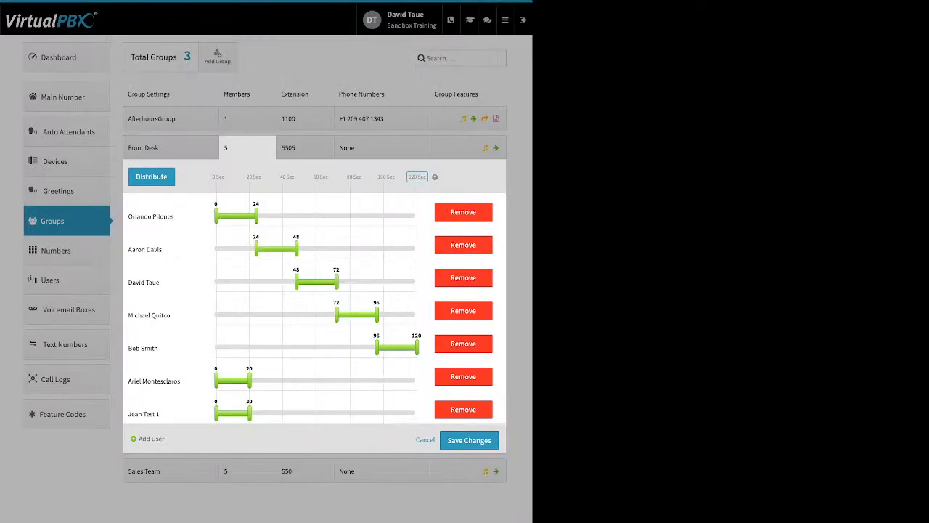
# Distribute all seven Front Desk members' ring times evenly, then extend the first member's ring end to 70 seconds and start the second member's ring earlier
pyautogui.click(151, 176)
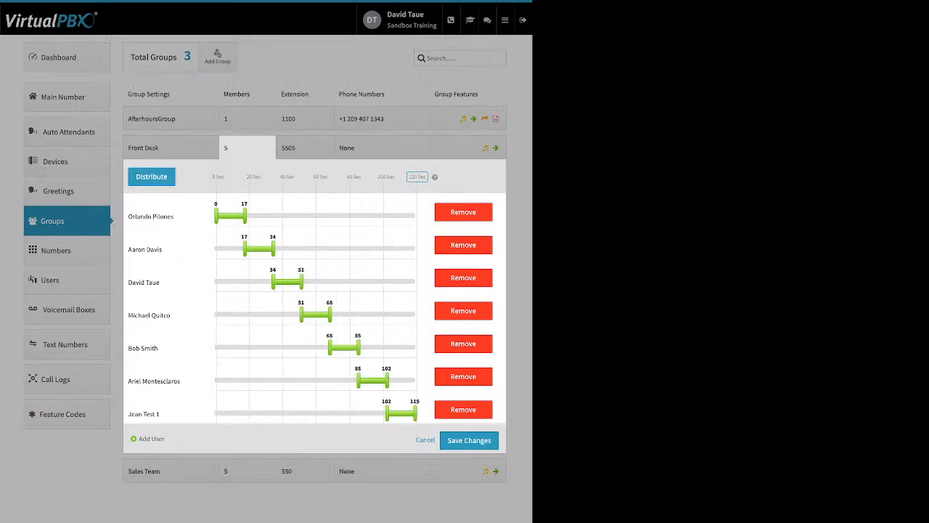
pyautogui.moveTo(246, 216); pyautogui.dragTo(333, 216)
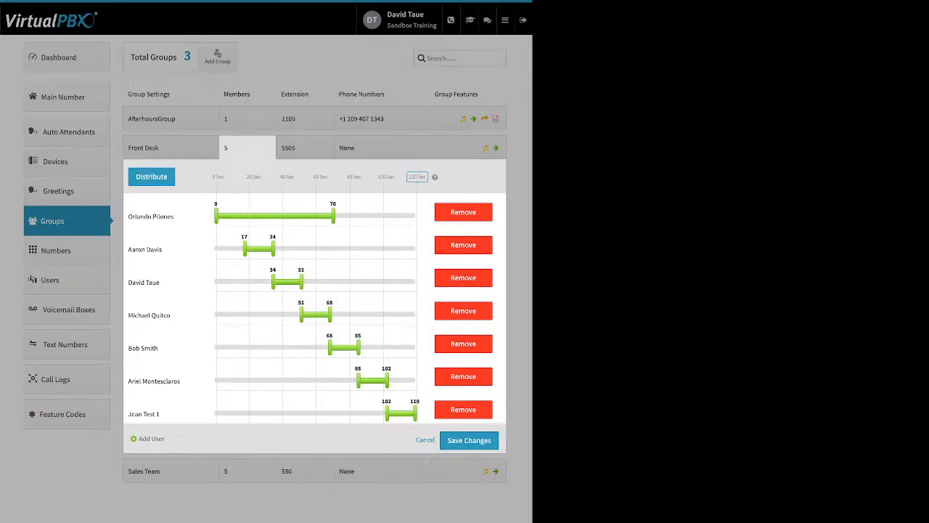
pyautogui.moveTo(245, 248); pyautogui.dragTo(217, 248)
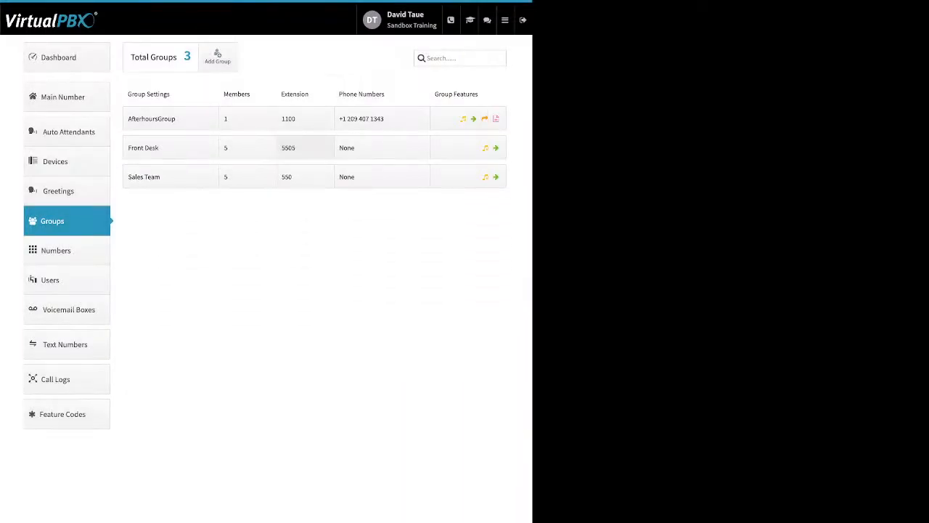
# Examine the Front Desk group's extension assignment and its options for adding spare or purchased phone numbers
pyautogui.click(305, 147)
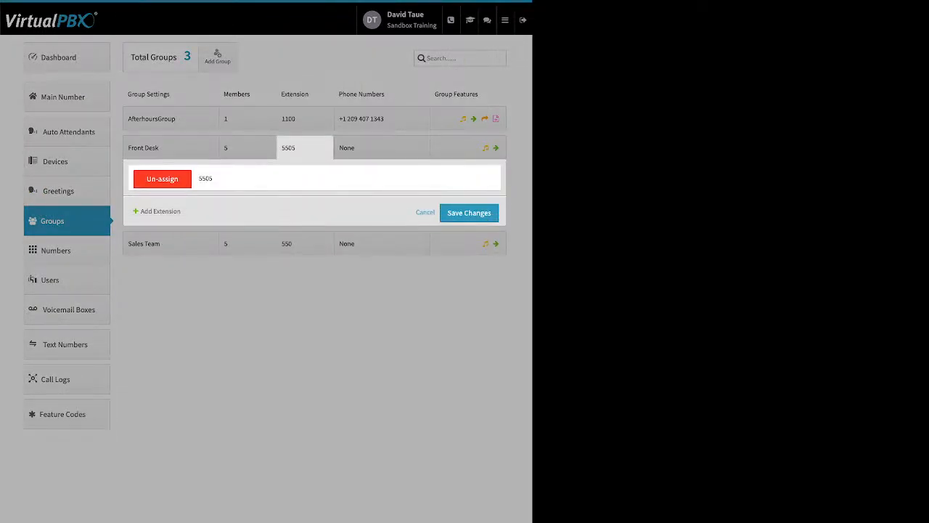
pyautogui.moveTo(149, 211); pyautogui.dragTo(181, 212)
pyautogui.click(383, 148)
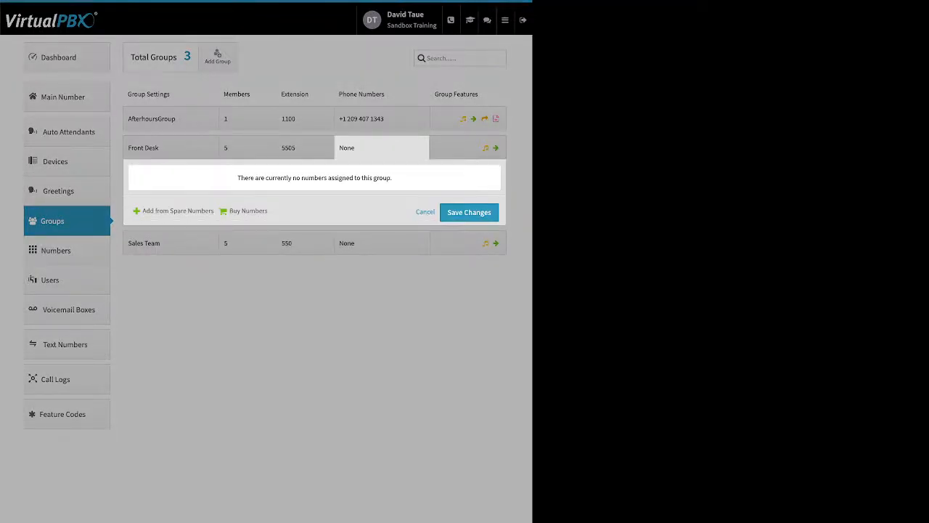
pyautogui.moveTo(143, 211); pyautogui.dragTo(267, 211)
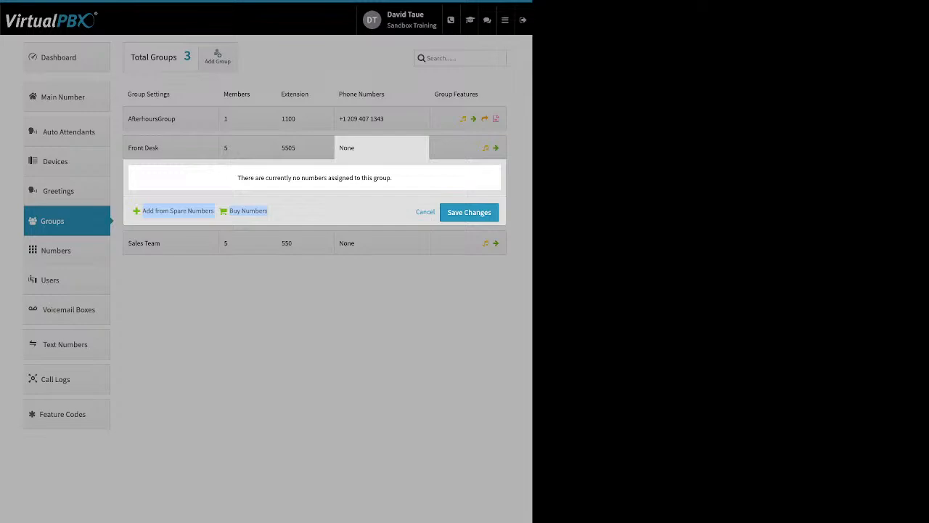
# Examine the AfterhoursGroup's features and its Ringback settings, including the media selection and upload option
pyautogui.click(469, 118)
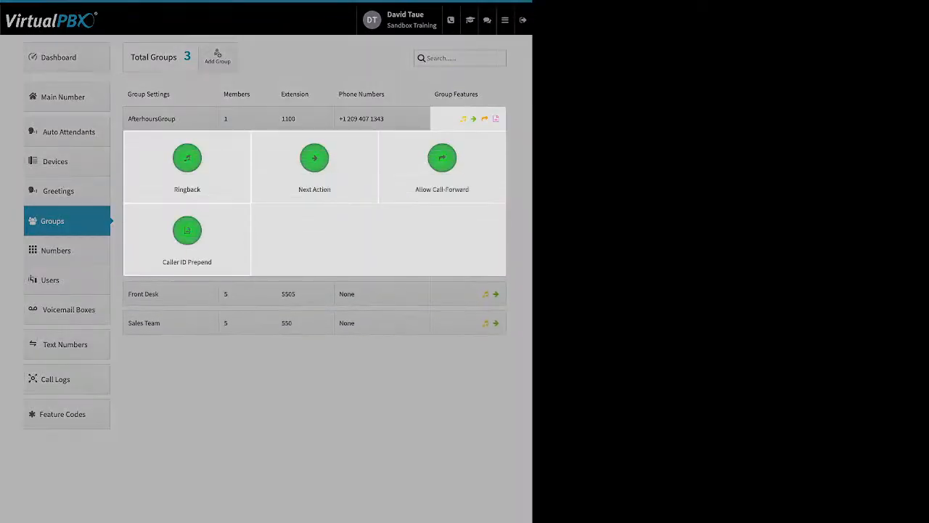
pyautogui.click(187, 163)
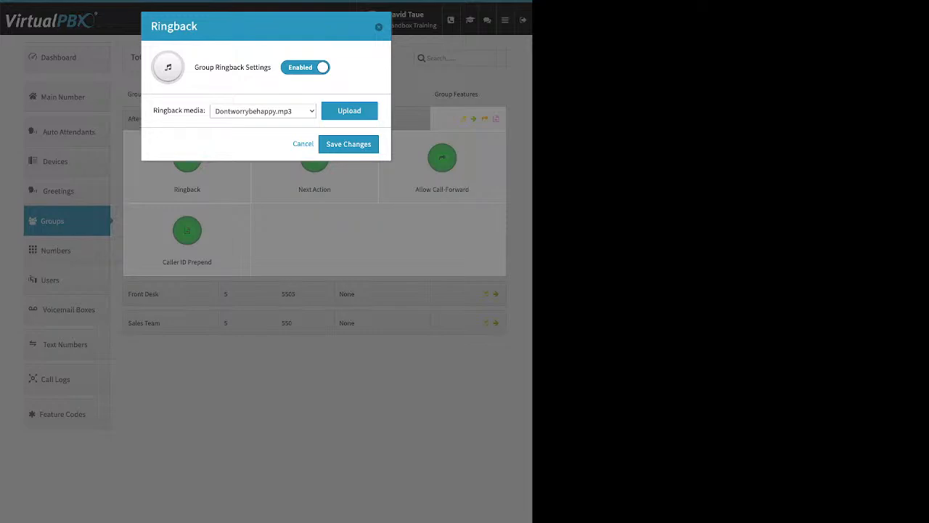
pyautogui.moveTo(195, 67); pyautogui.dragTo(271, 66)
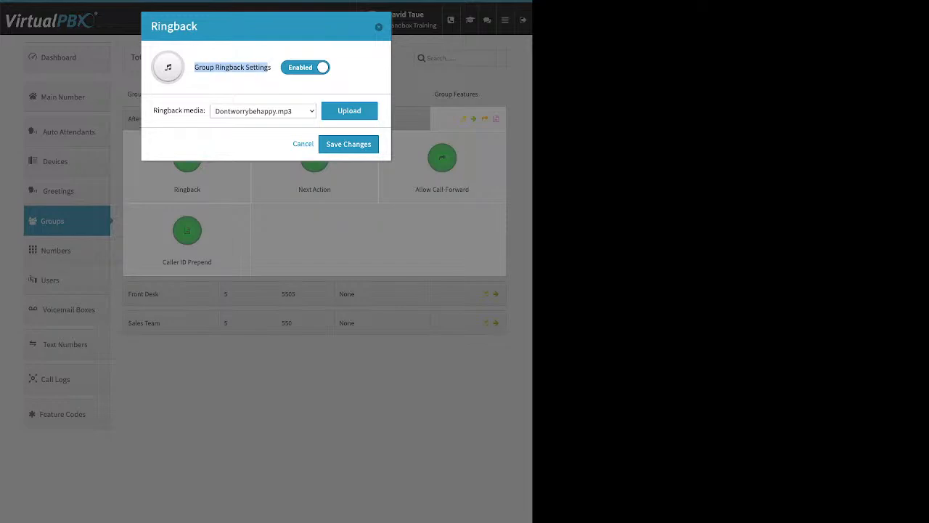
pyautogui.click(349, 111)
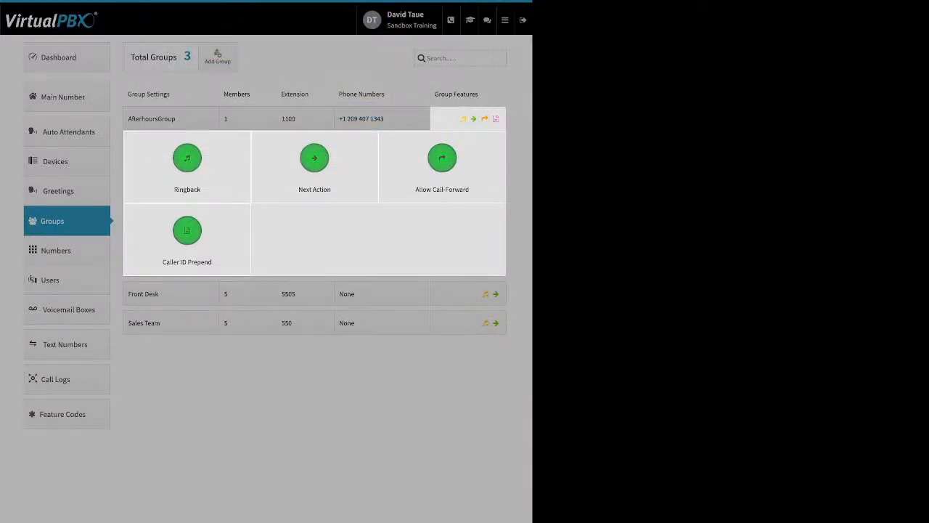
# Review the AfterhoursGroup's Next Action destinations for unanswered calls, from menus and call queues to groups and users, and save the settings
pyautogui.click(314, 163)
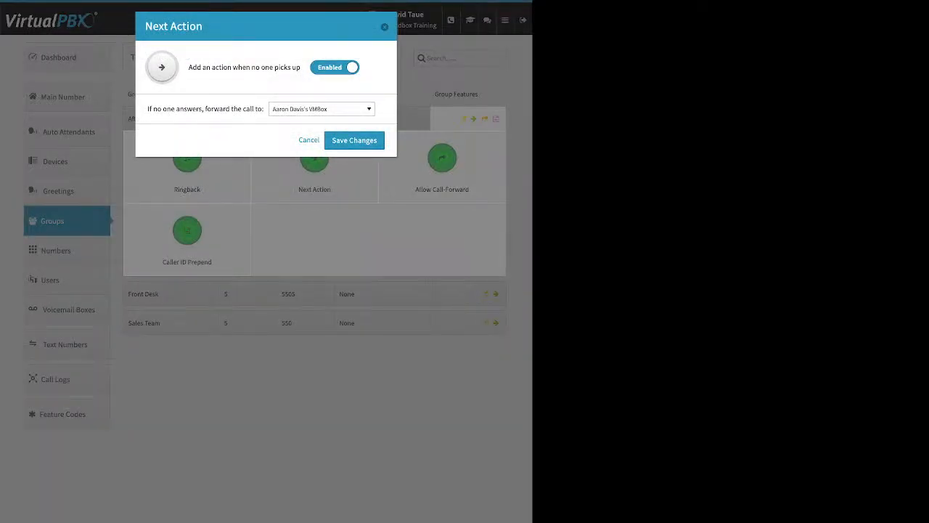
pyautogui.tripleClick(244, 68)
pyautogui.moveTo(147, 109); pyautogui.dragTo(262, 109)
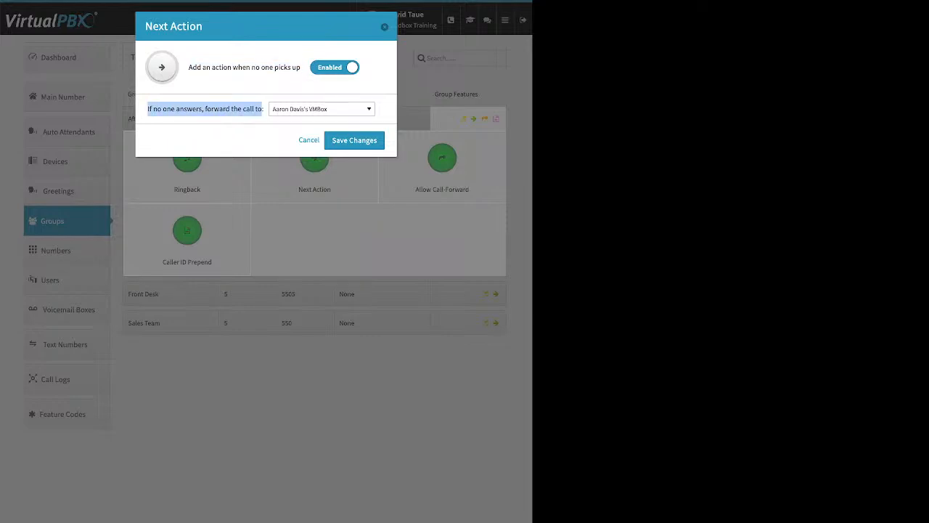
pyautogui.click(322, 109)
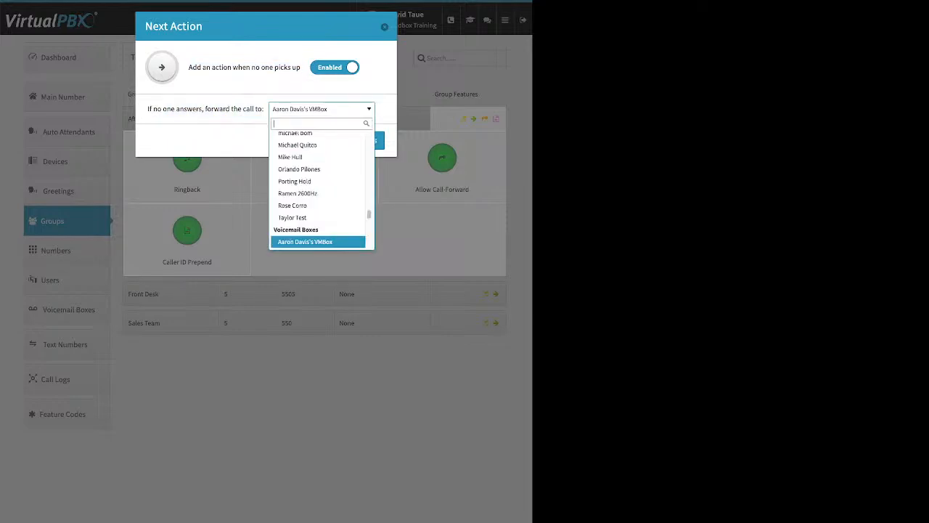
pyautogui.scroll(8, 318, 208)
pyautogui.scroll(10, 318, 209)
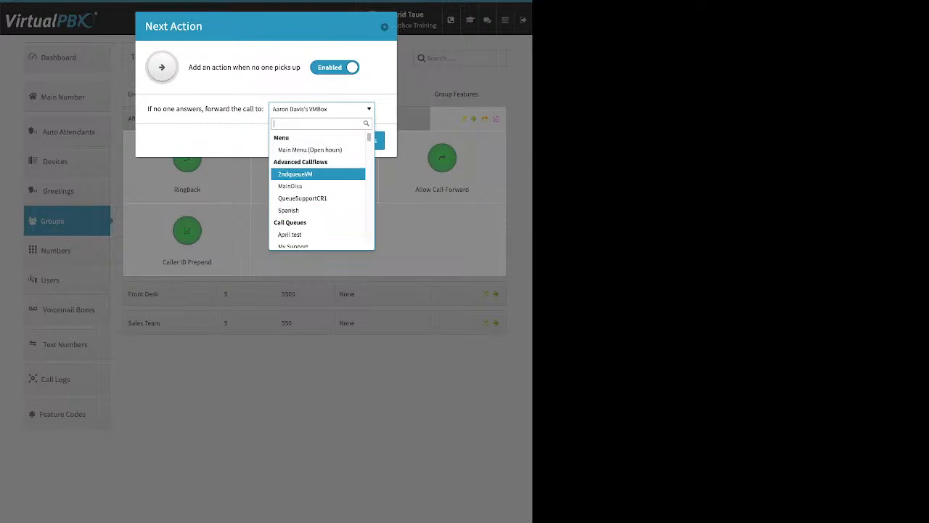
pyautogui.scroll(-3, 322, 189)
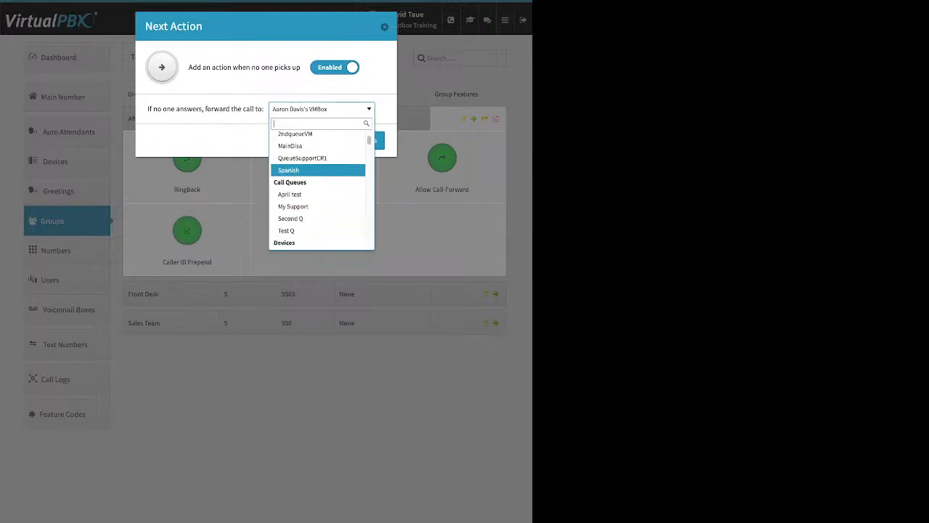
pyautogui.scroll(-8, 322, 189)
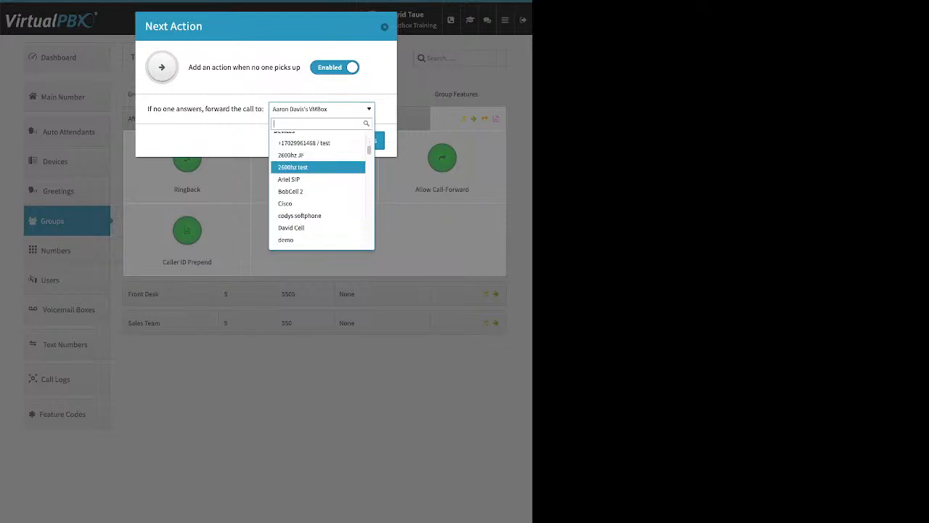
pyautogui.scroll(-6, 320, 178)
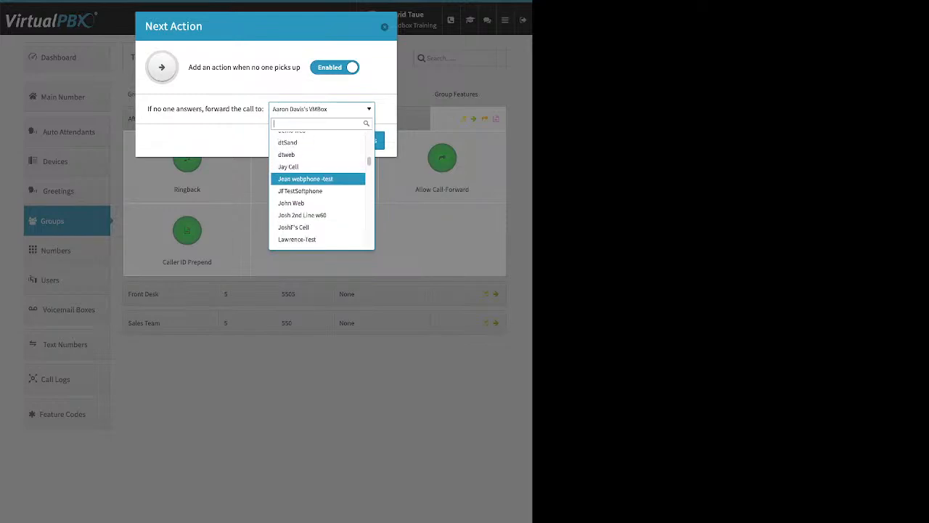
pyautogui.scroll(-3, 319, 174)
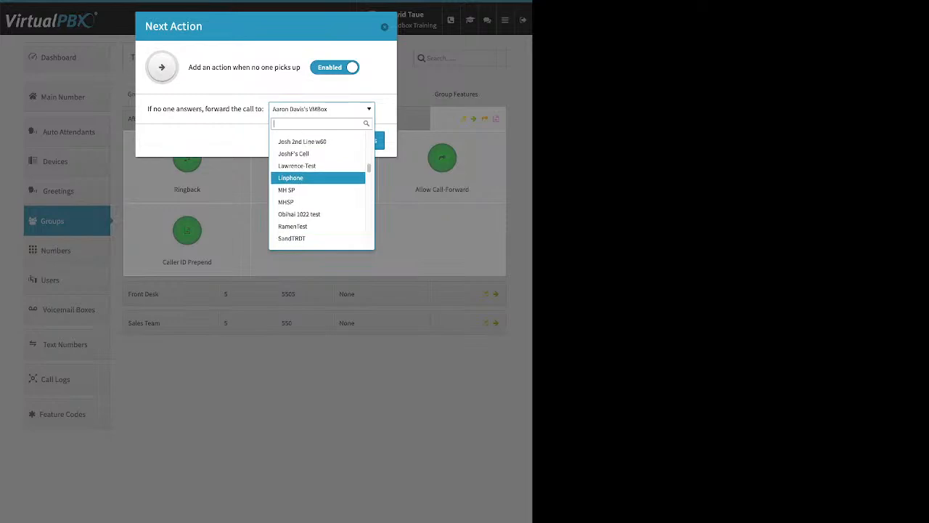
pyautogui.scroll(-5, 319, 175)
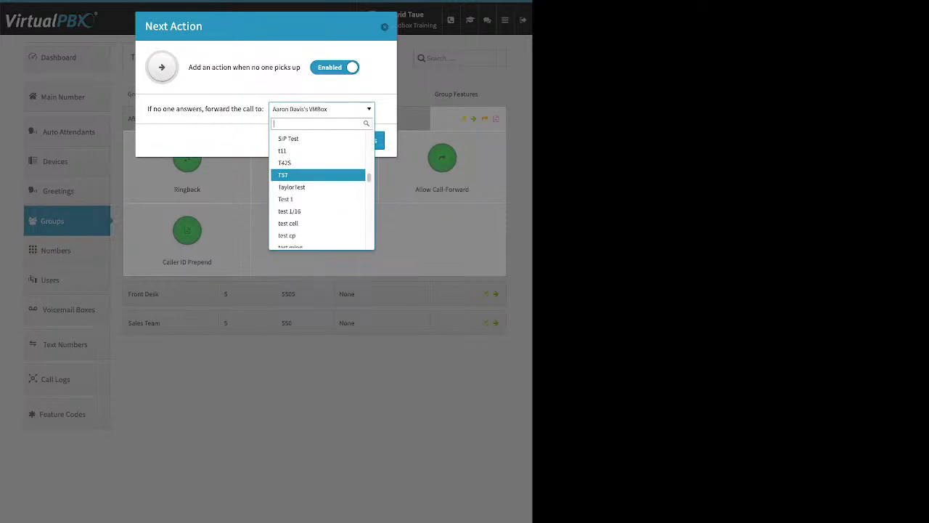
pyautogui.scroll(-1, 319, 174)
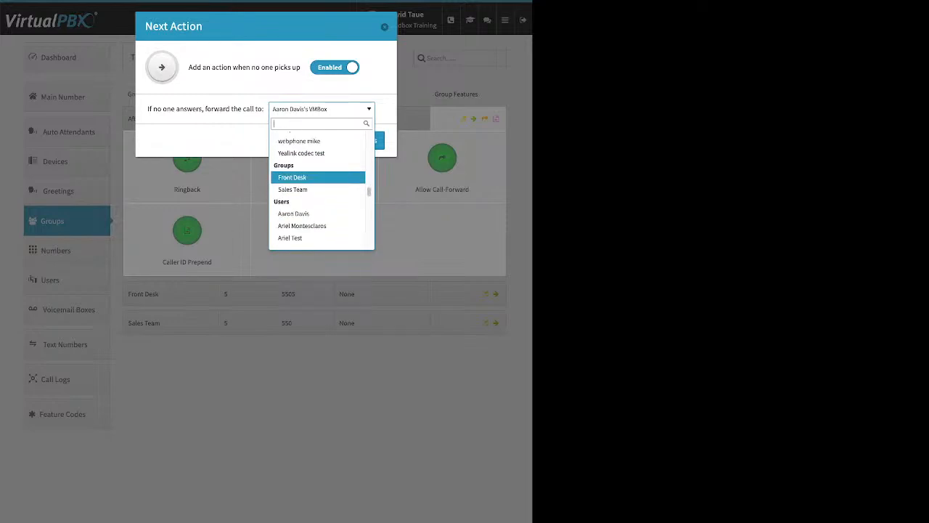
pyautogui.click(322, 108)
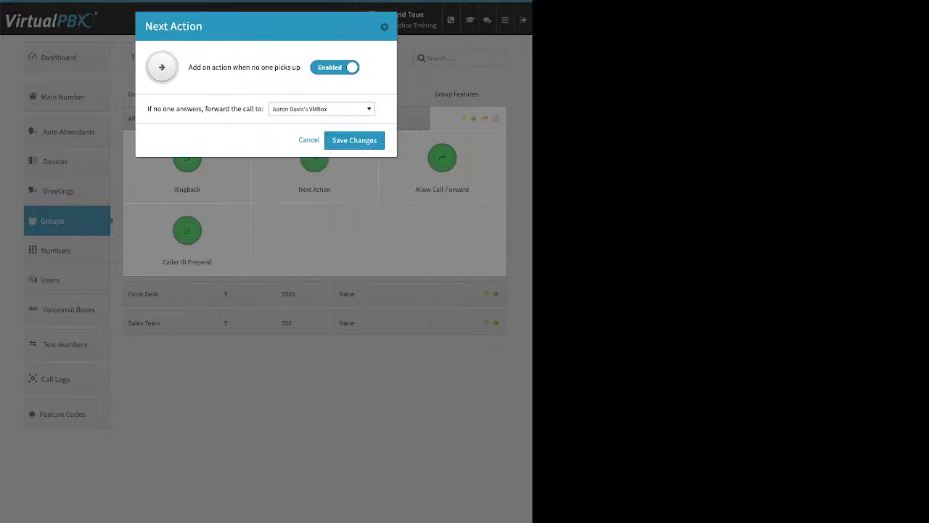
pyautogui.click(354, 141)
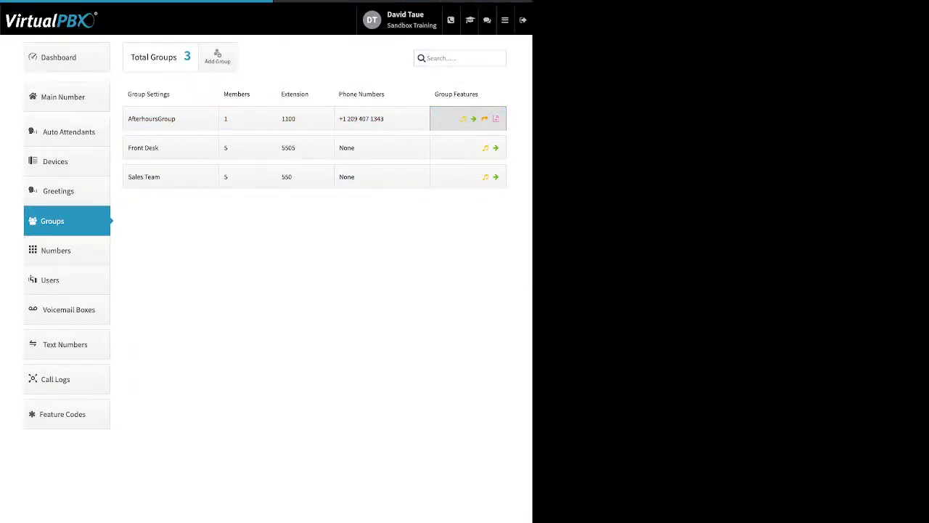
# Examine the AfterhoursGroup's Allow Call-Forward option and its Caller ID Prepend name and number prefix settings
pyautogui.click(469, 119)
pyautogui.click(442, 158)
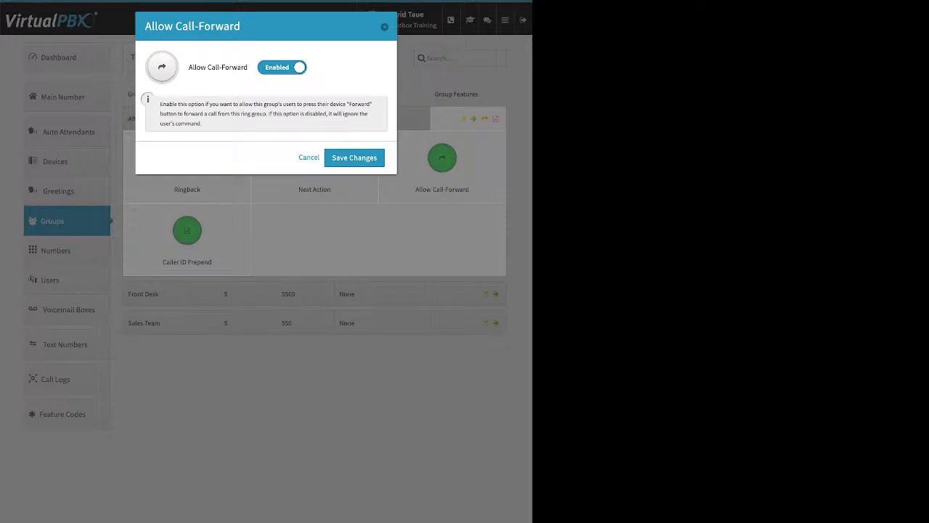
pyautogui.press('Escape')
pyautogui.click(186, 231)
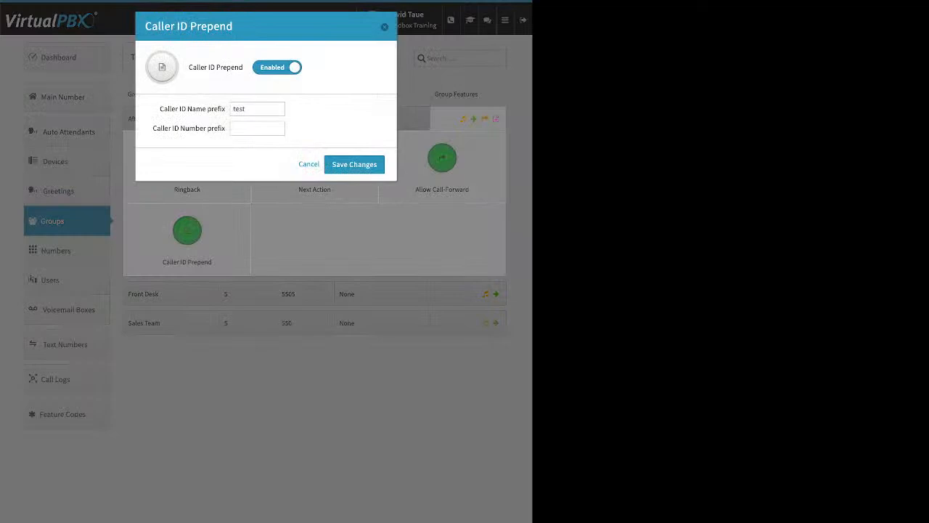
pyautogui.moveTo(160, 109); pyautogui.dragTo(225, 109)
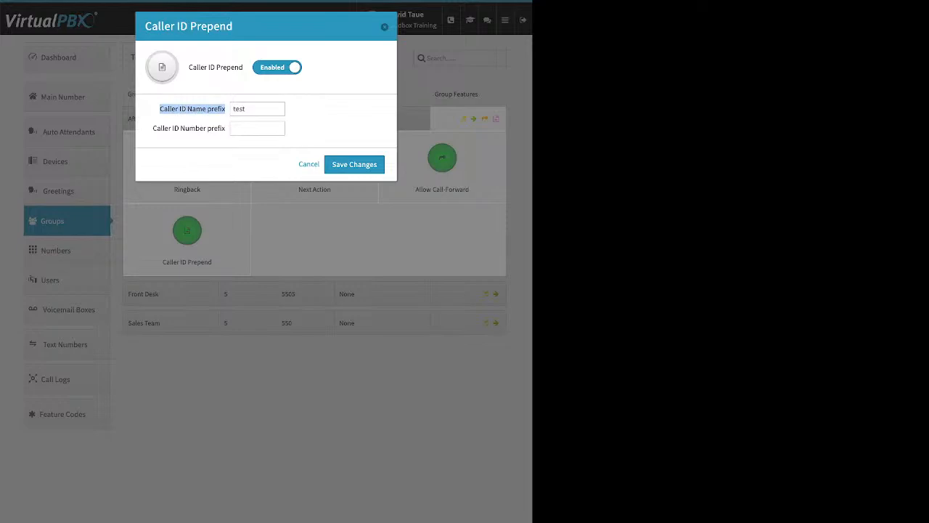
pyautogui.moveTo(153, 128); pyautogui.dragTo(225, 128)
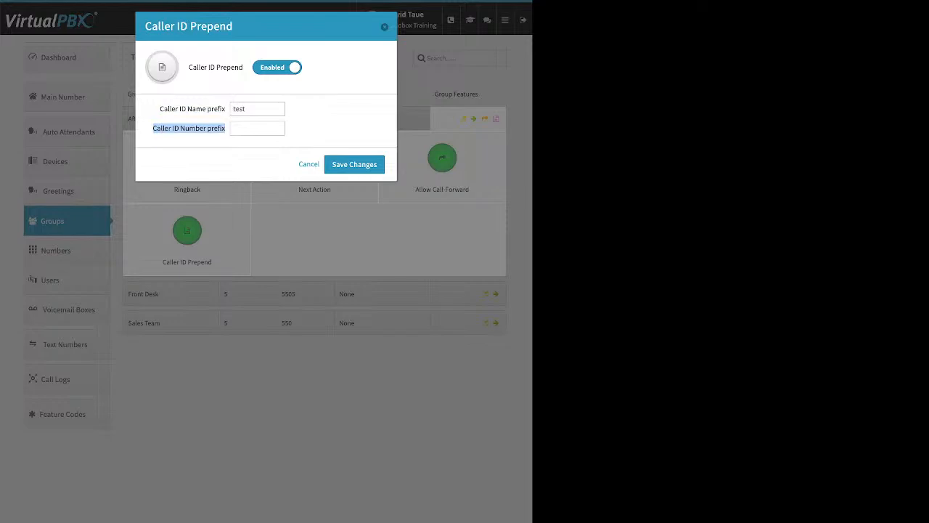
pyautogui.press('Escape')
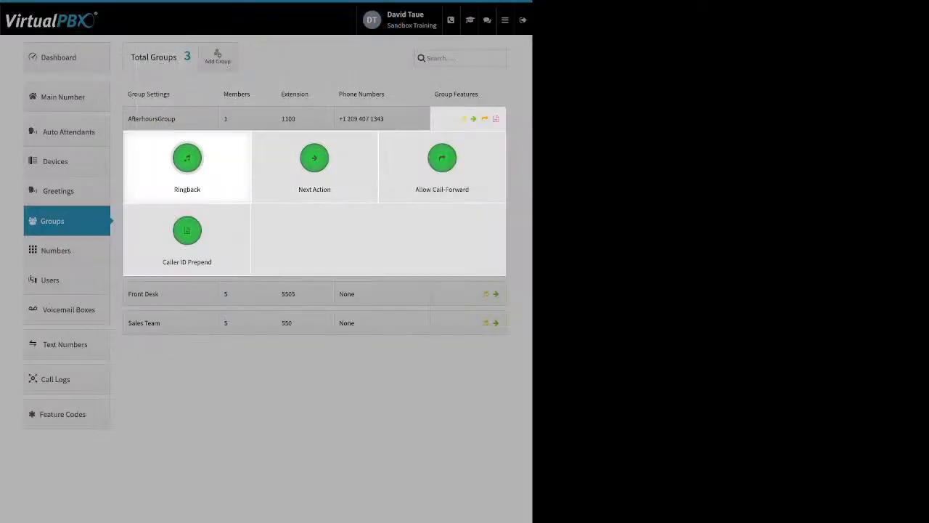
# Open the Main Number settings and expand the Main Company Numbers list
pyautogui.click(67, 97)
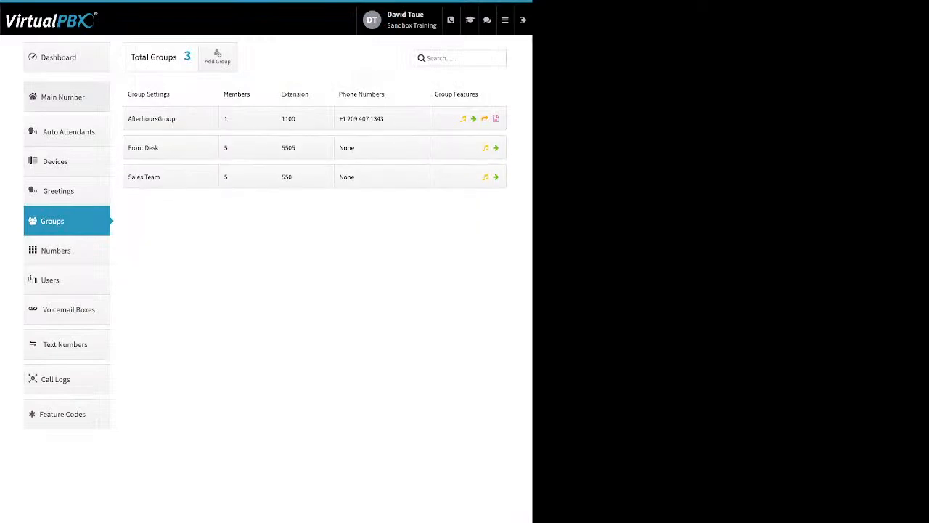
pyautogui.click(66, 98)
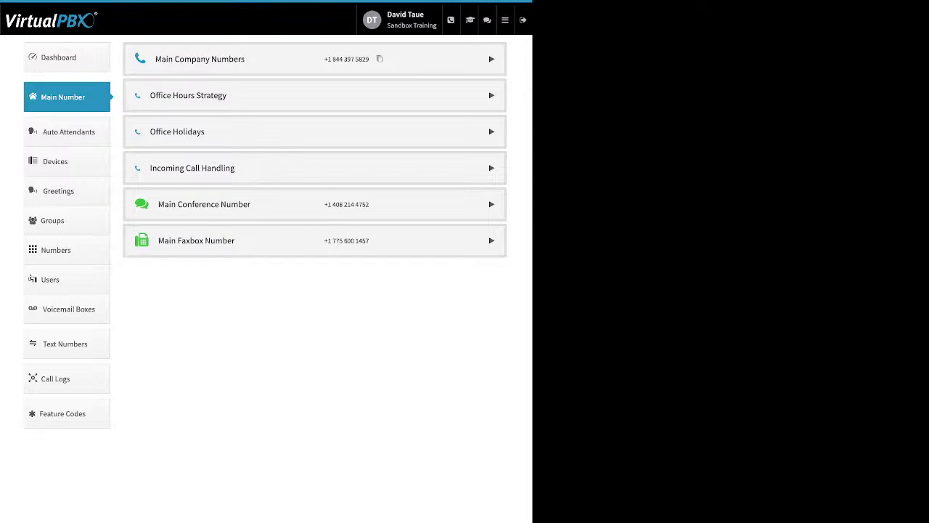
pyautogui.click(492, 59)
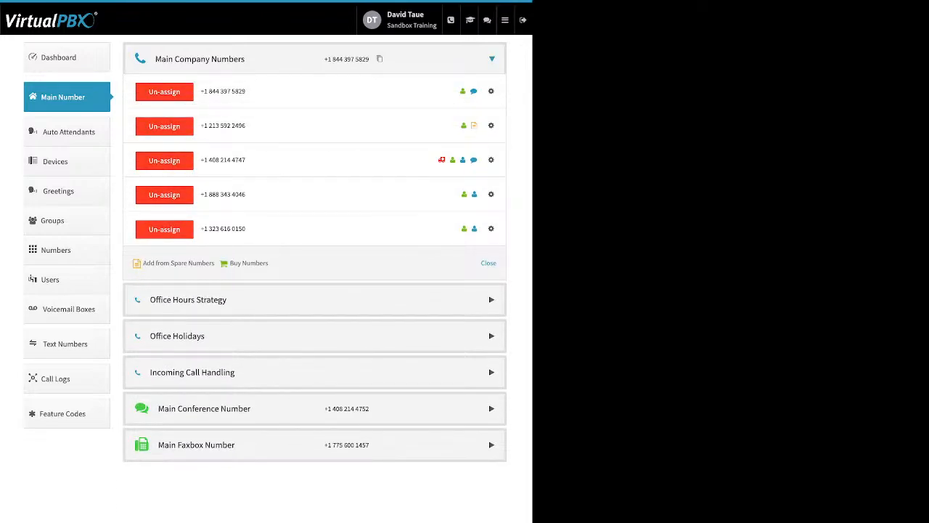
# Review the options for adding company numbers and the fourth number's outbound and inbound Caller ID name settings
pyautogui.moveTo(268, 263); pyautogui.dragTo(155, 263)
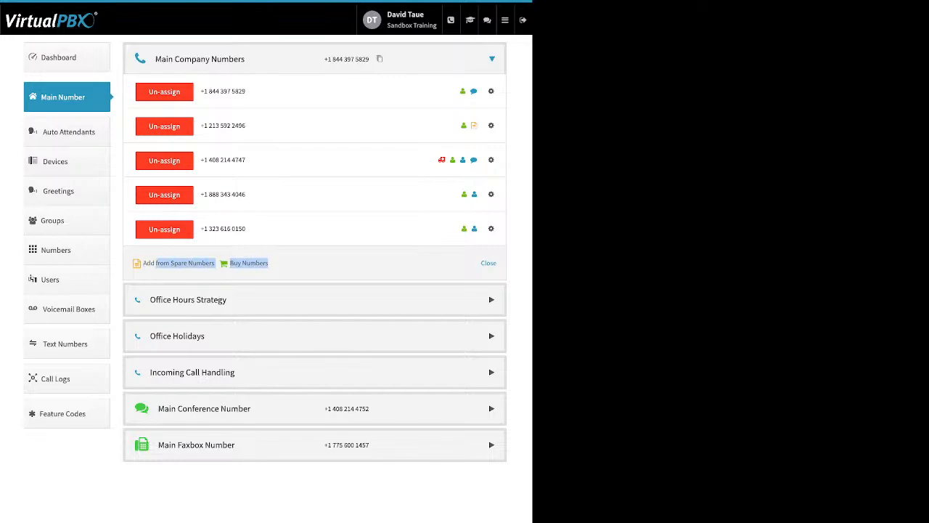
pyautogui.click(491, 194)
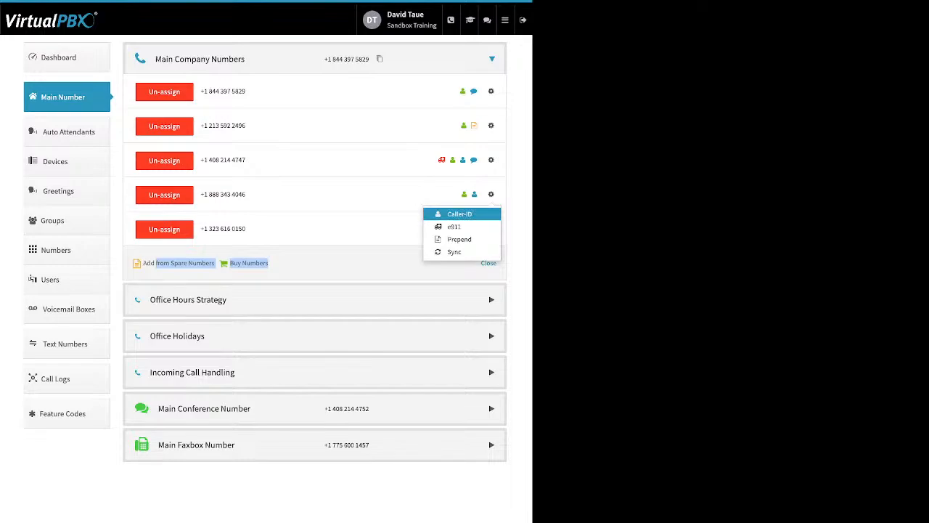
pyautogui.click(459, 215)
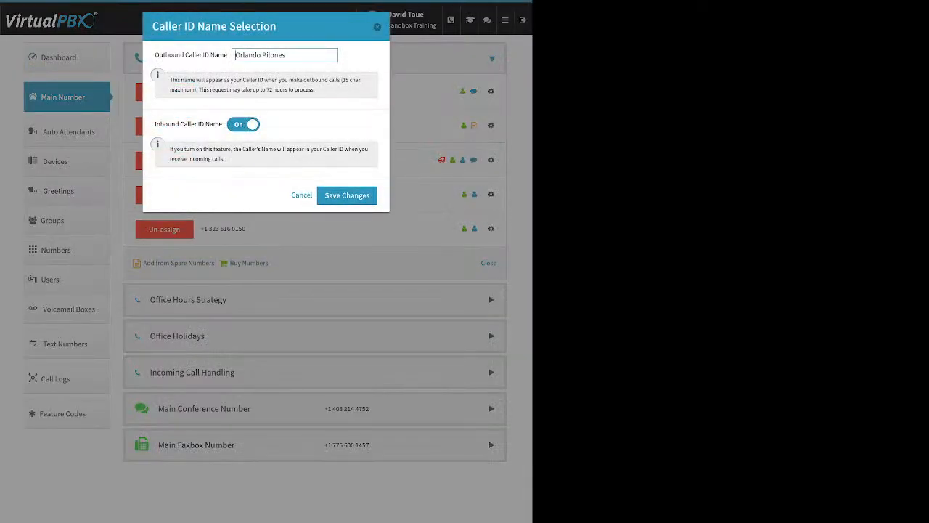
pyautogui.moveTo(170, 55); pyautogui.dragTo(228, 55)
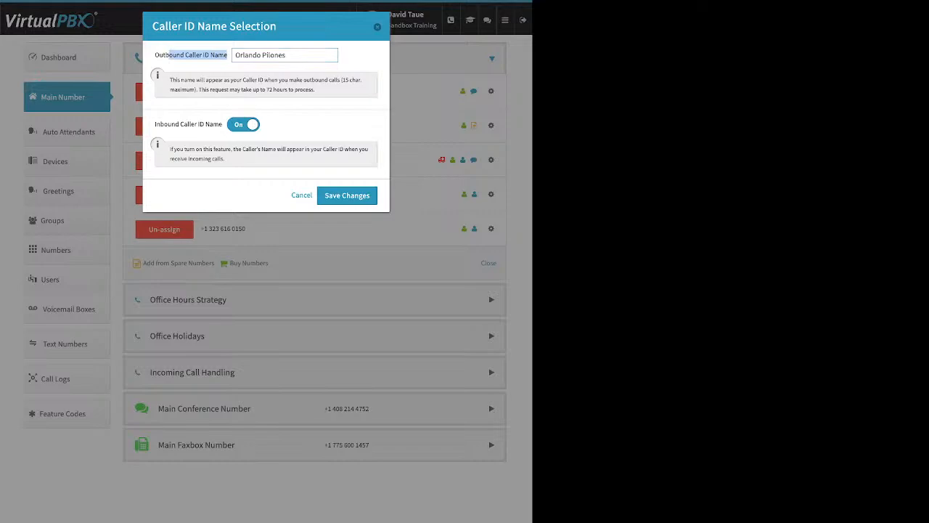
pyautogui.moveTo(155, 124); pyautogui.dragTo(222, 124)
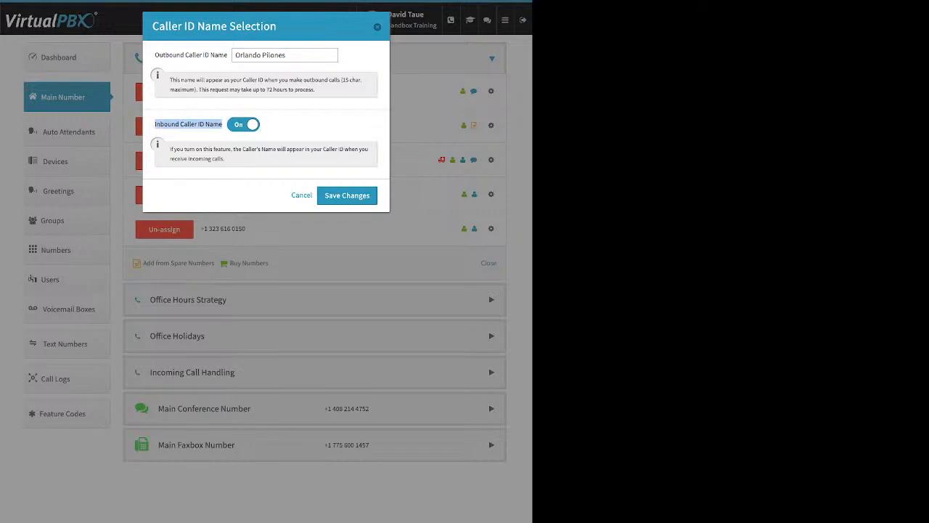
pyautogui.click(377, 26)
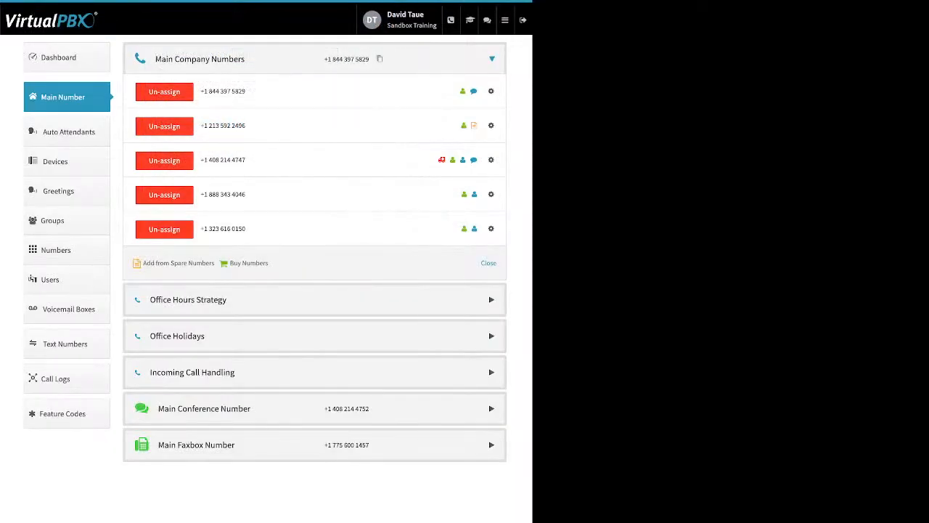
# Examine the fourth company number's e911 location form and its Number Prepend setup, leaving both without changes
pyautogui.click(491, 195)
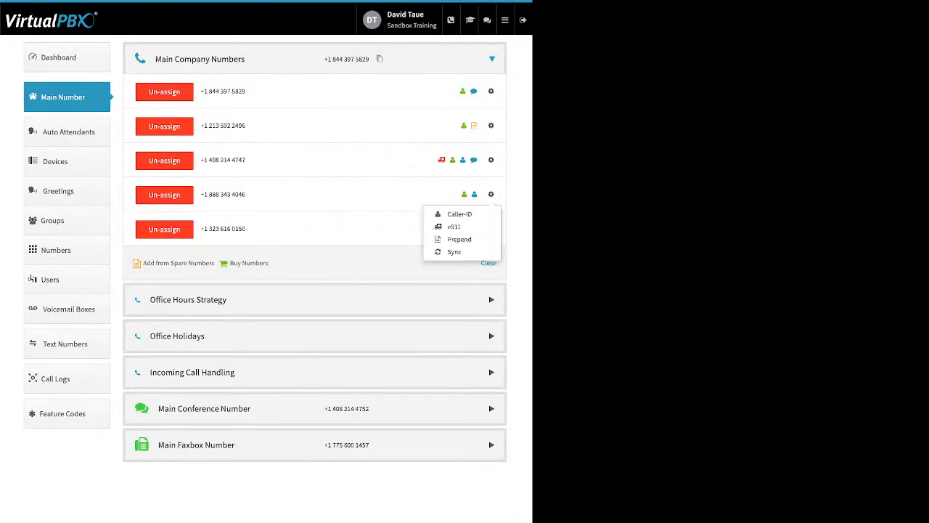
pyautogui.click(454, 226)
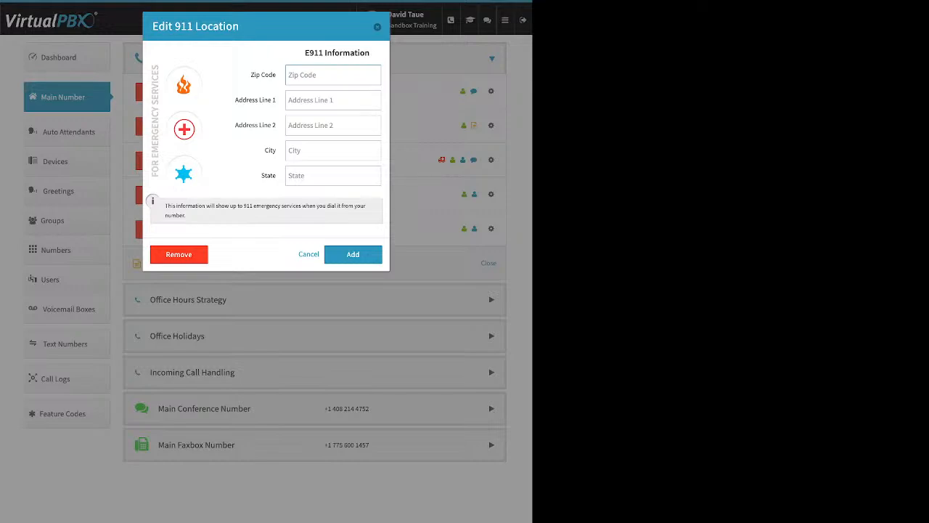
pyautogui.press('Escape')
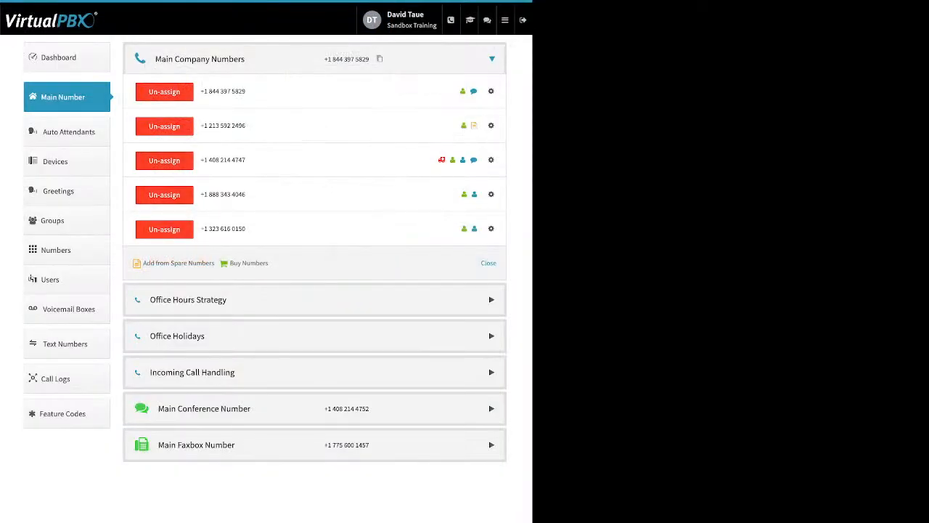
pyautogui.click(492, 194)
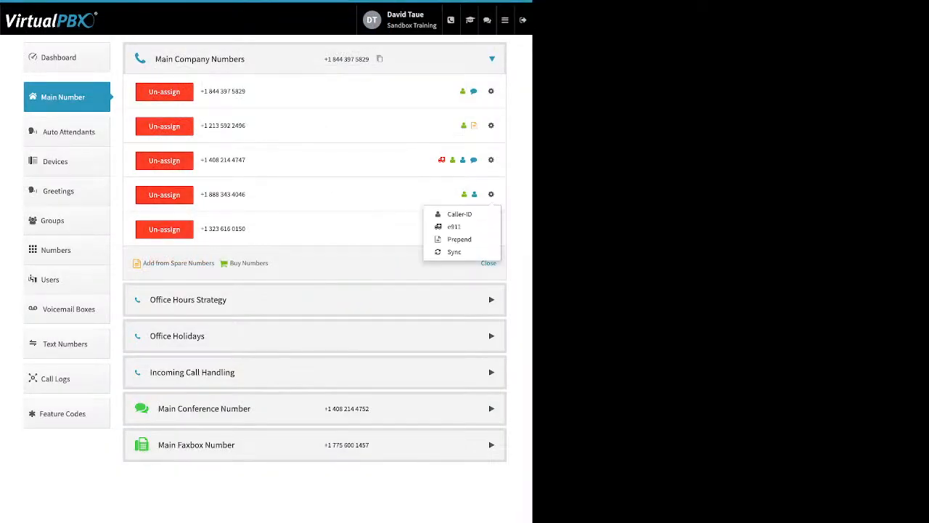
pyautogui.click(459, 239)
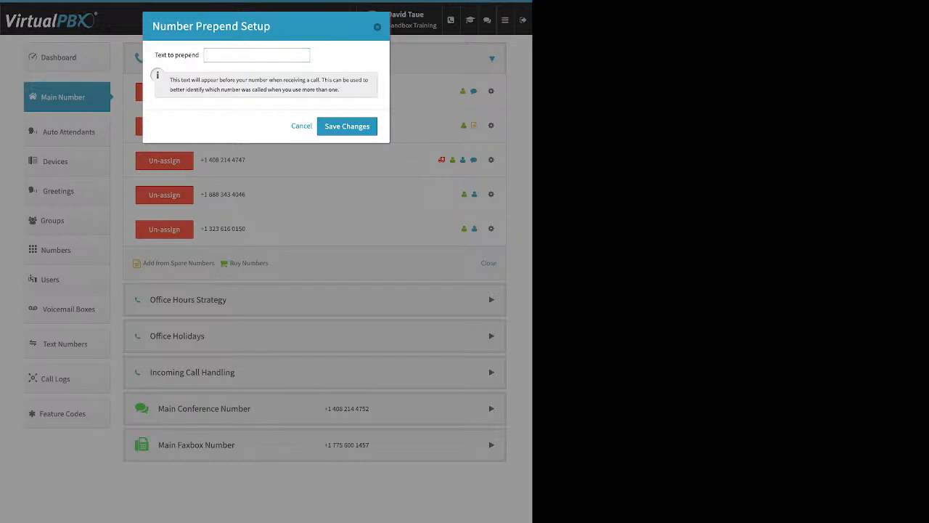
pyautogui.press('Escape')
# Examine the Office Hours Strategy, comparing 24 hours Open Office with Custom Office Hours and checking Monday's opening and closing time choices
pyautogui.click(188, 300)
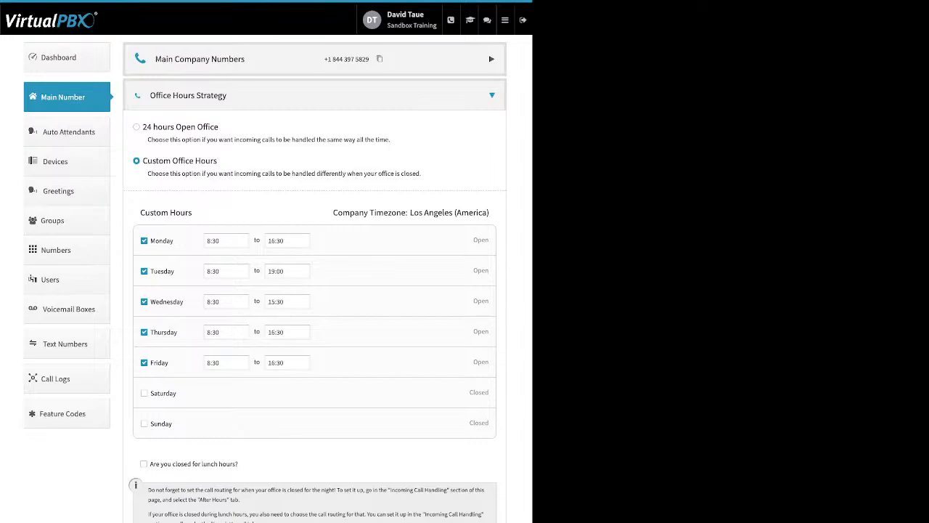
pyautogui.moveTo(218, 127); pyautogui.dragTo(153, 127)
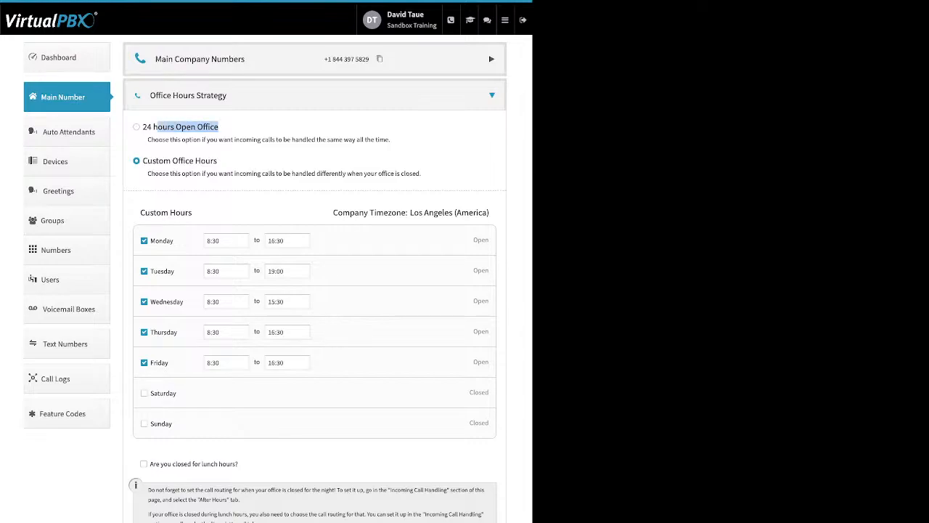
pyautogui.moveTo(217, 161); pyautogui.dragTo(164, 160)
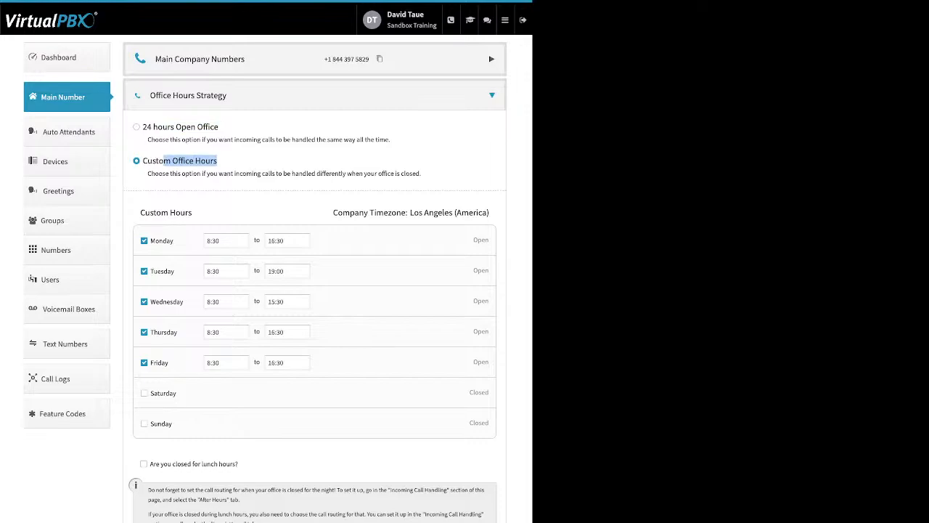
pyautogui.moveTo(174, 240); pyautogui.dragTo(154, 240)
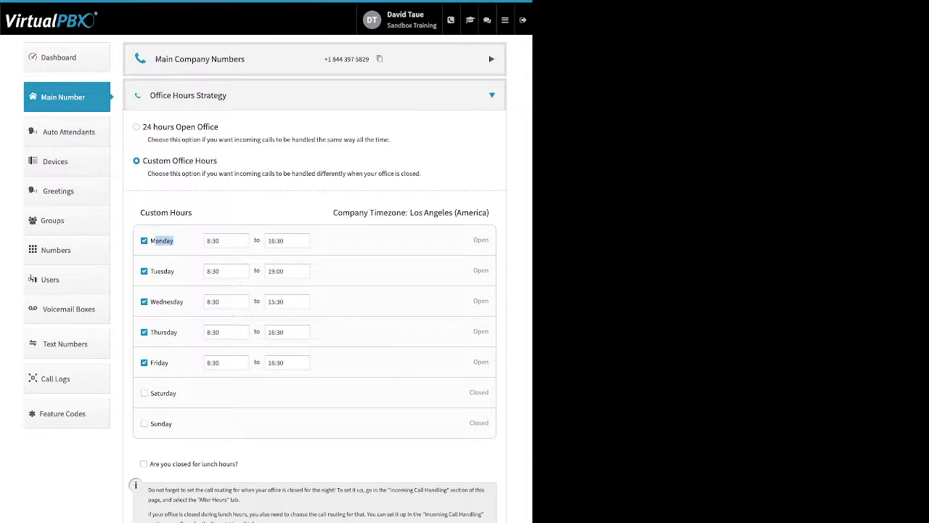
pyautogui.click(226, 241)
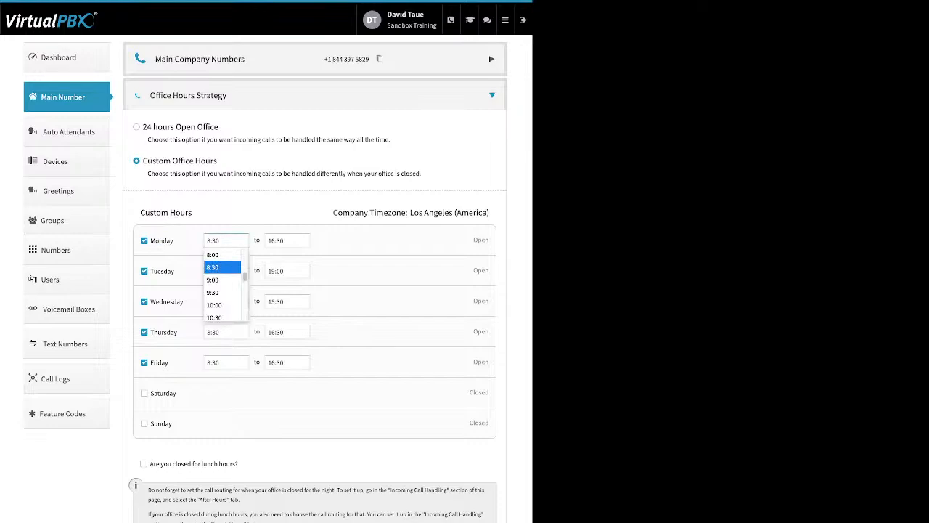
pyautogui.click(280, 241)
pyautogui.click(280, 267)
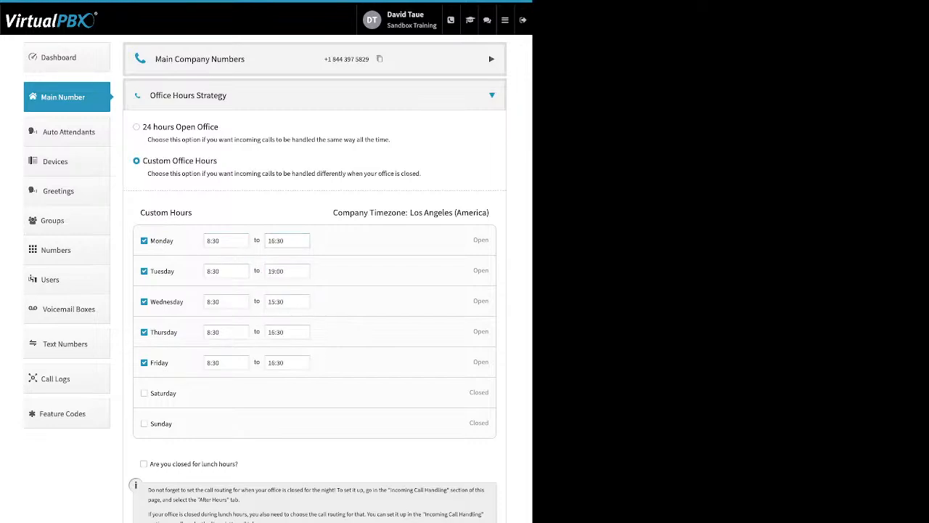
# Preview the lunch-hours closure option and its time range, turn it back off, and collapse the Office Hours Strategy
pyautogui.moveTo(238, 464); pyautogui.dragTo(149, 464)
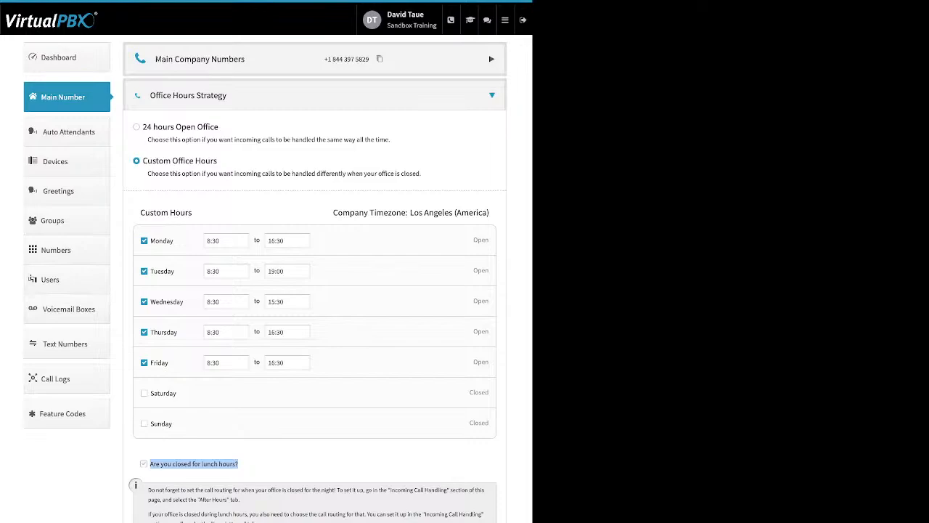
pyautogui.click(144, 464)
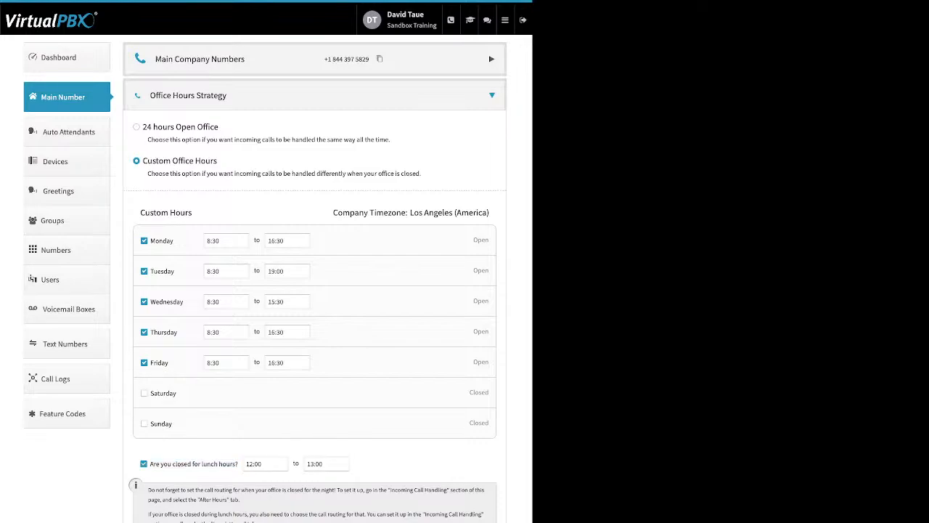
pyautogui.click(144, 464)
pyautogui.click(492, 95)
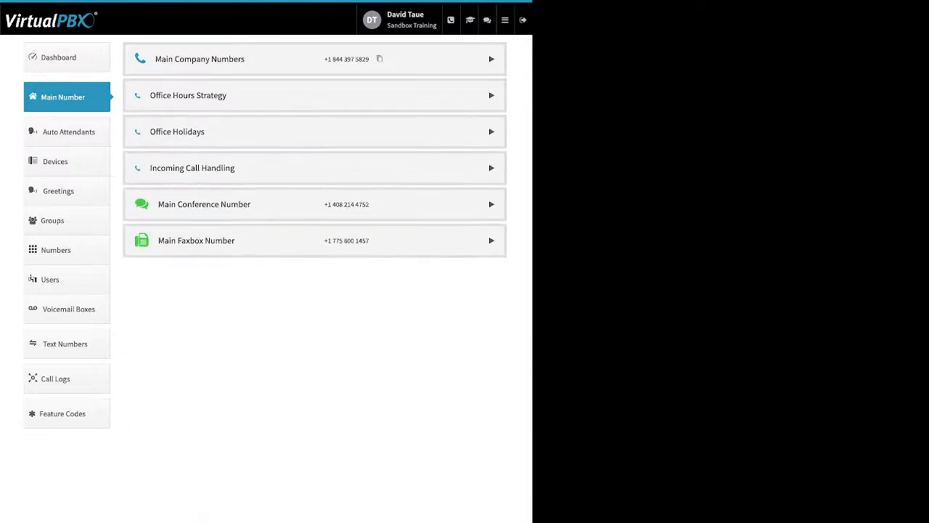
# Open the Office Holidays settings and review the closed-for-holidays option and the Single Day, Date Range and Advanced holiday types
pyautogui.click(492, 131)
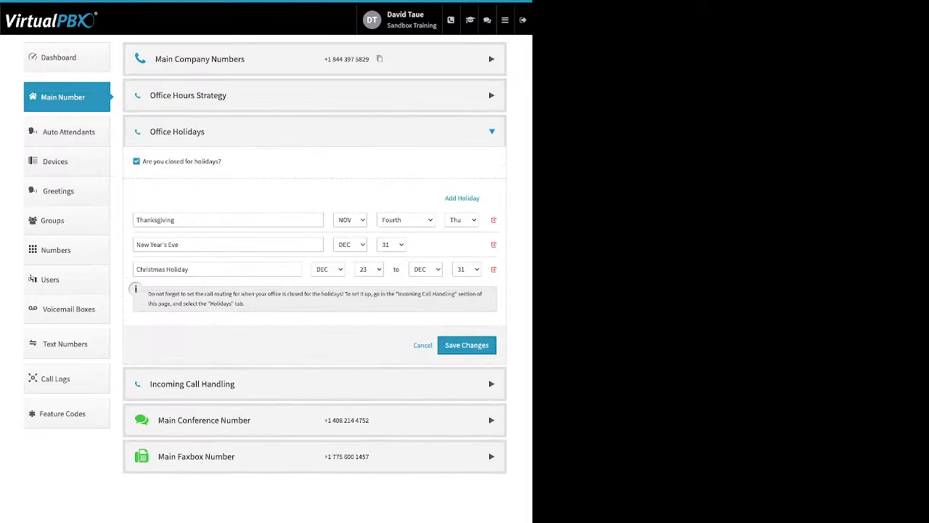
pyautogui.moveTo(222, 162); pyautogui.dragTo(147, 162)
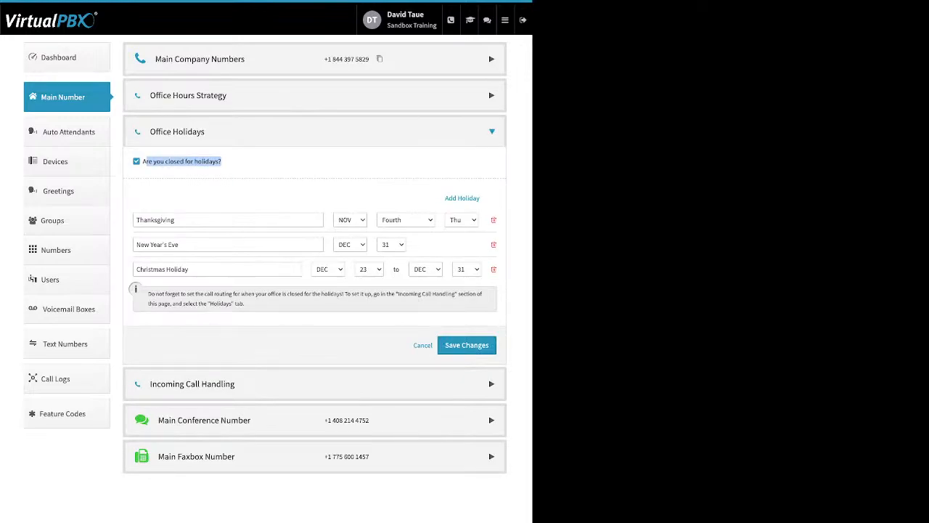
pyautogui.click(462, 198)
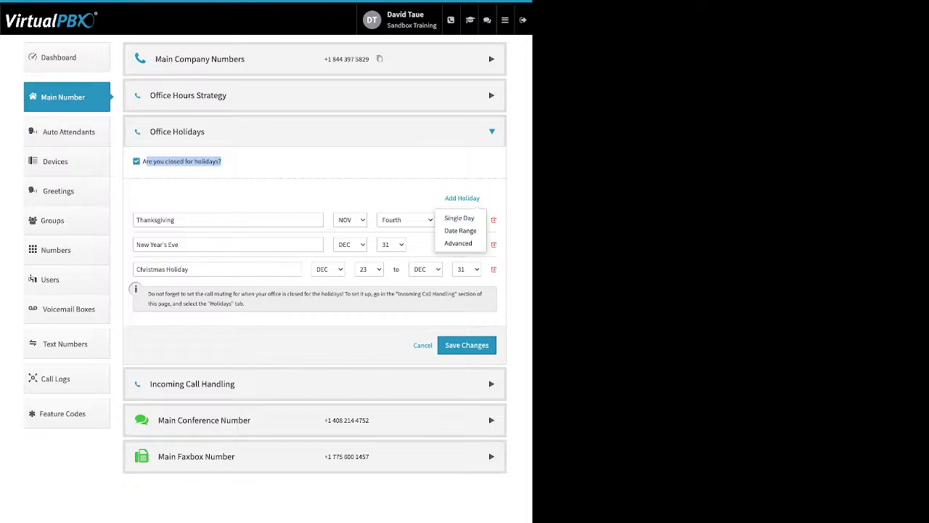
pyautogui.moveTo(444, 198); pyautogui.dragTo(480, 198)
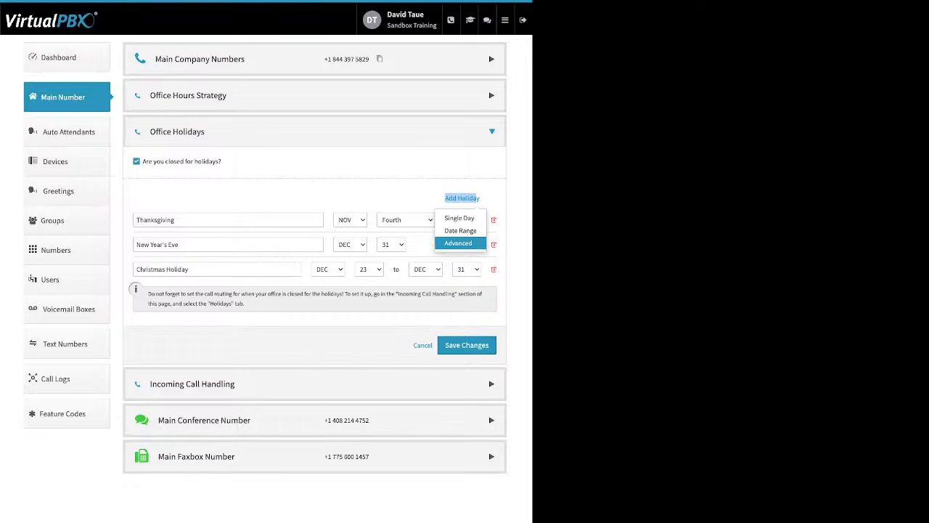
pyautogui.click(417, 196)
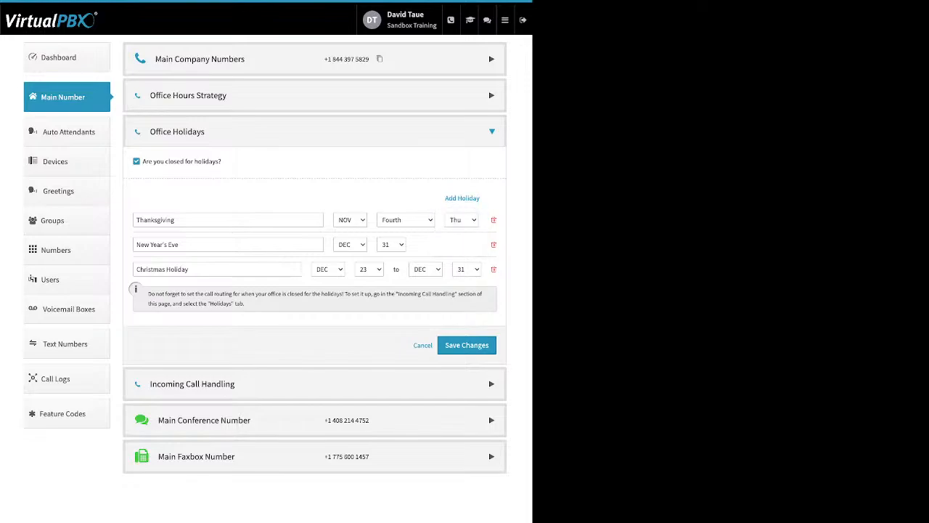
# Examine the New Year's Eve, Christmas Holiday and Thanksgiving entries as examples of the three holiday types
pyautogui.tripleClick(158, 245)
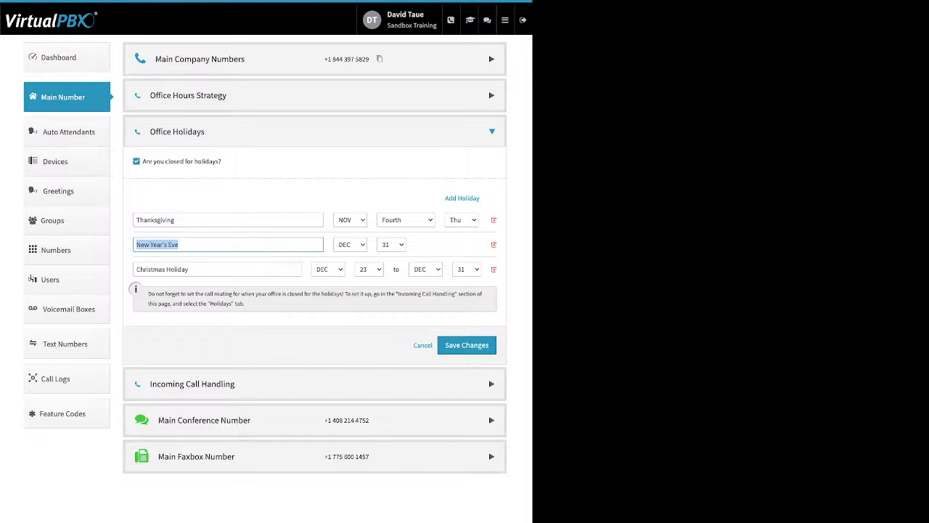
pyautogui.moveTo(190, 269); pyautogui.dragTo(140, 269)
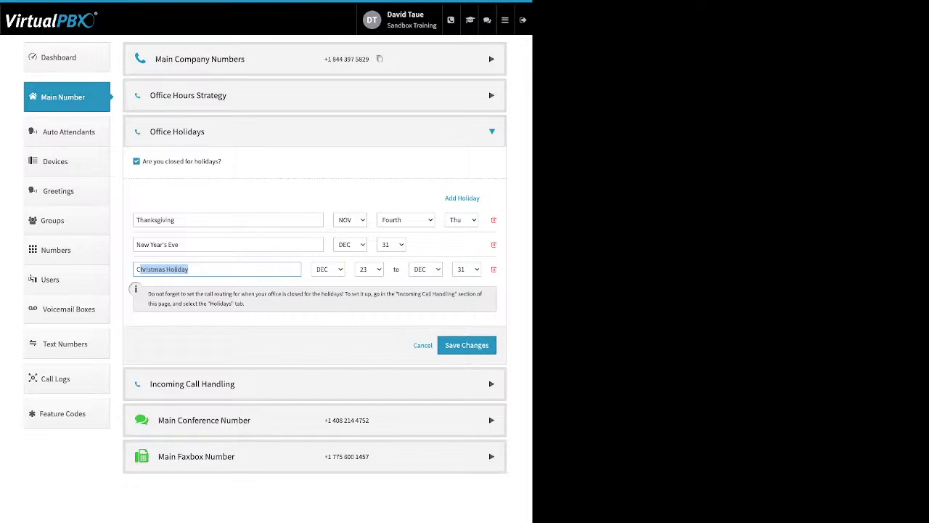
pyautogui.click(228, 220)
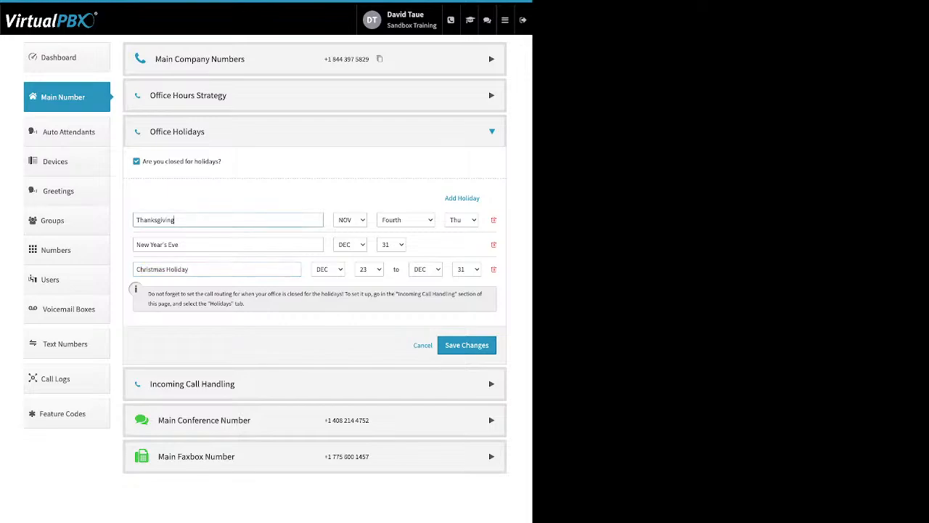
pyautogui.hotkey('ctrl', 'a')
pyautogui.click(291, 196)
# Review the Incoming Call Handling routes for Open Hours, After Hours and Holidays, and return to the Open Hours routes
pyautogui.click(492, 168)
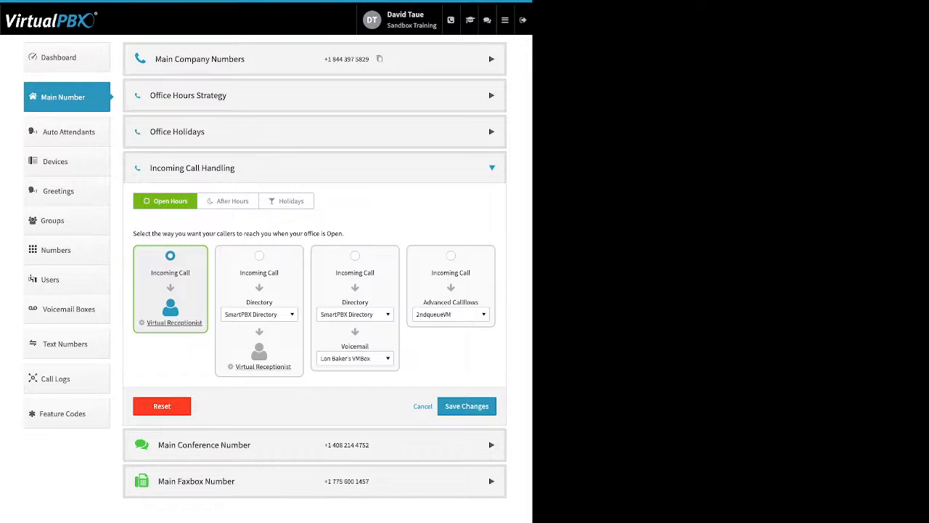
pyautogui.click(228, 201)
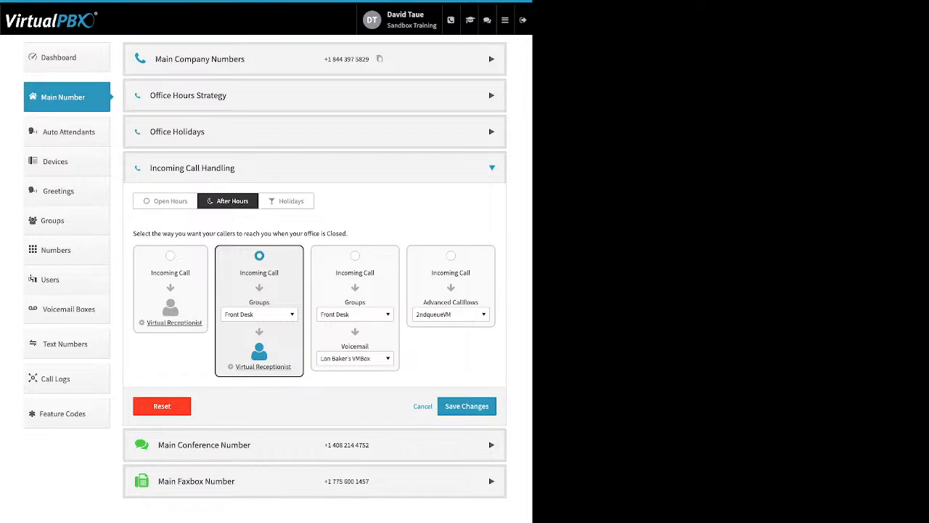
pyautogui.click(286, 201)
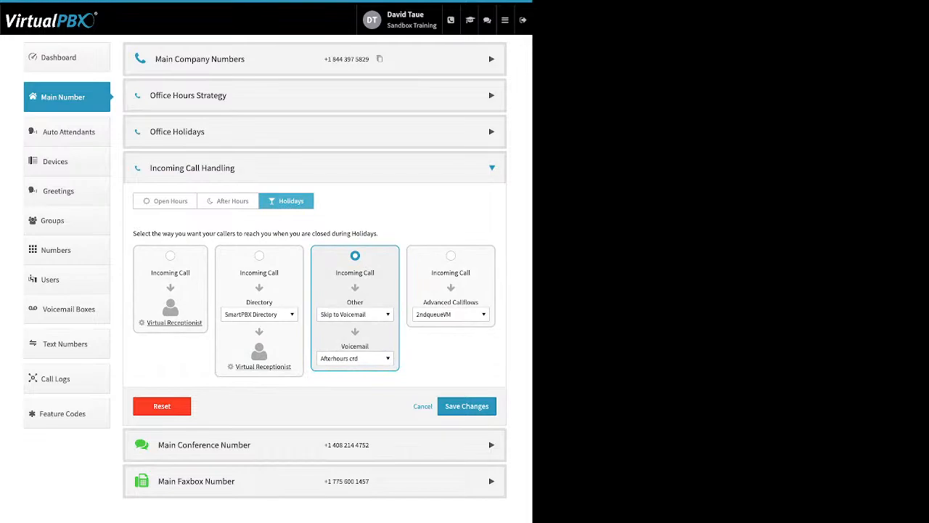
pyautogui.click(166, 201)
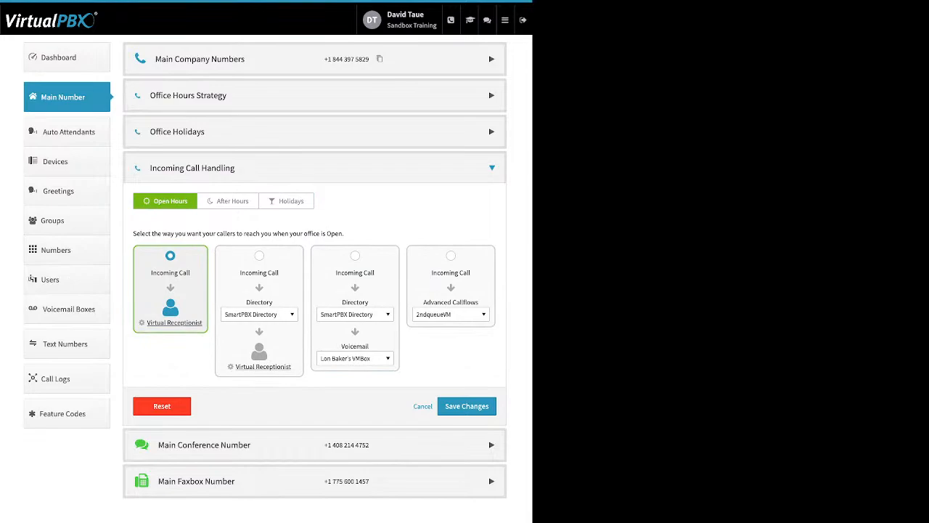
# Open the Virtual Receptionist settings for Open Hours and review the Main Menu key routes
pyautogui.click(174, 322)
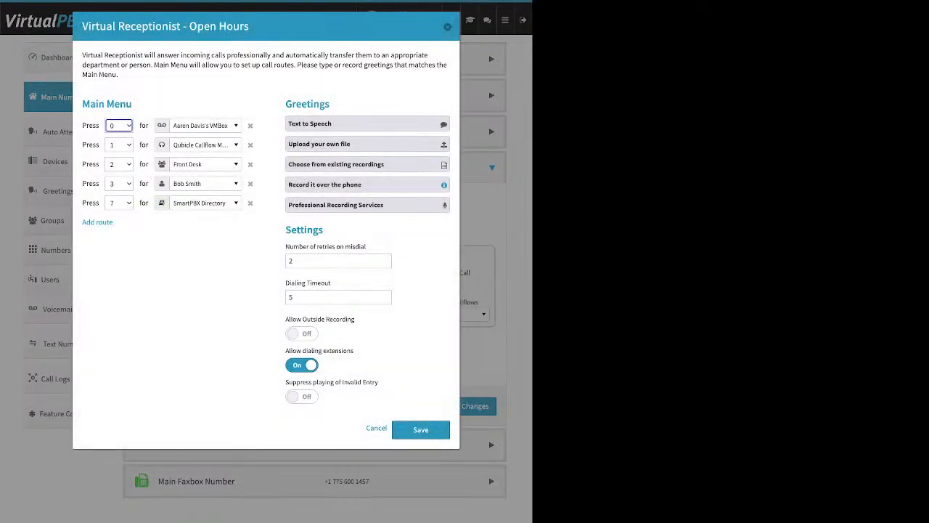
pyautogui.moveTo(132, 103); pyautogui.dragTo(82, 103)
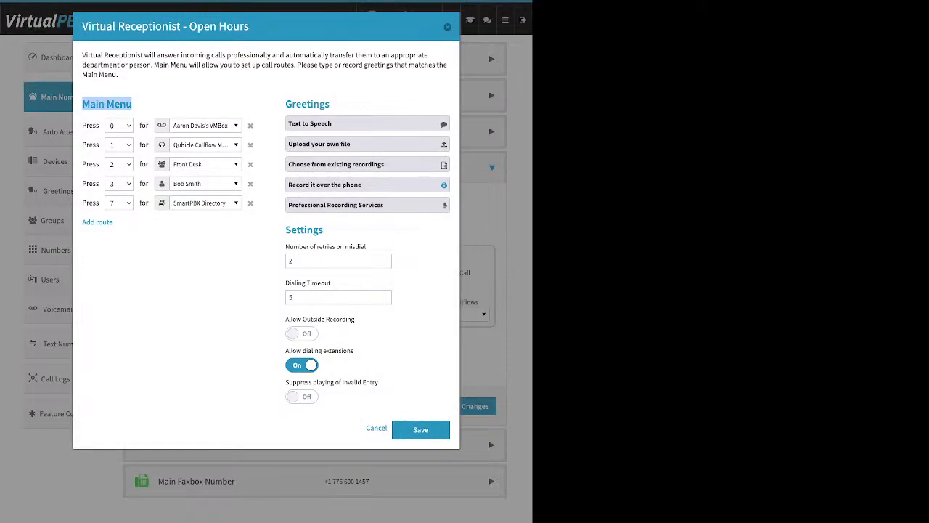
pyautogui.click(107, 104)
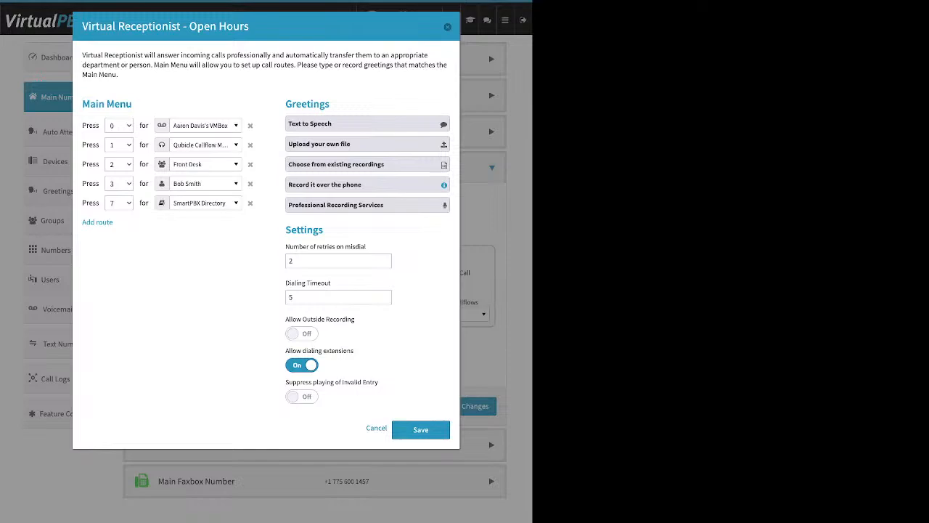
# Add a sample route to the Open Hours Main Menu and remove it again
pyautogui.moveTo(113, 222); pyautogui.dragTo(82, 222)
pyautogui.click(95, 222)
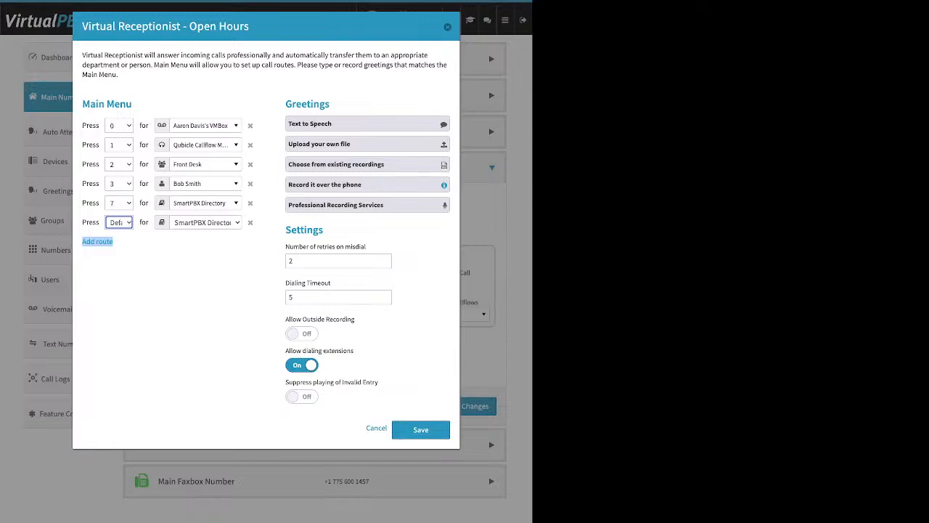
pyautogui.click(161, 280)
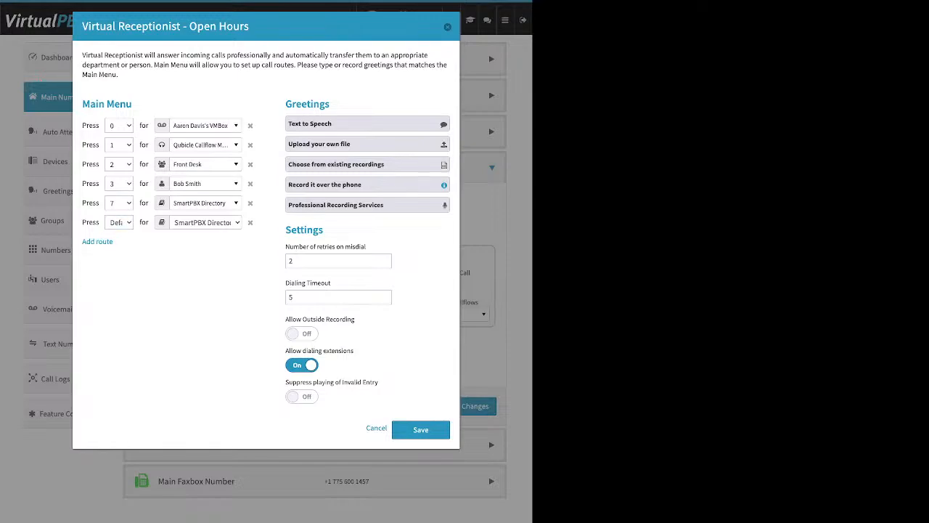
pyautogui.click(250, 222)
# Examine the destination types available for the 0 key, from directory, users, queues and groups to devices, voicemail boxes and media, without changing its route
pyautogui.click(205, 125)
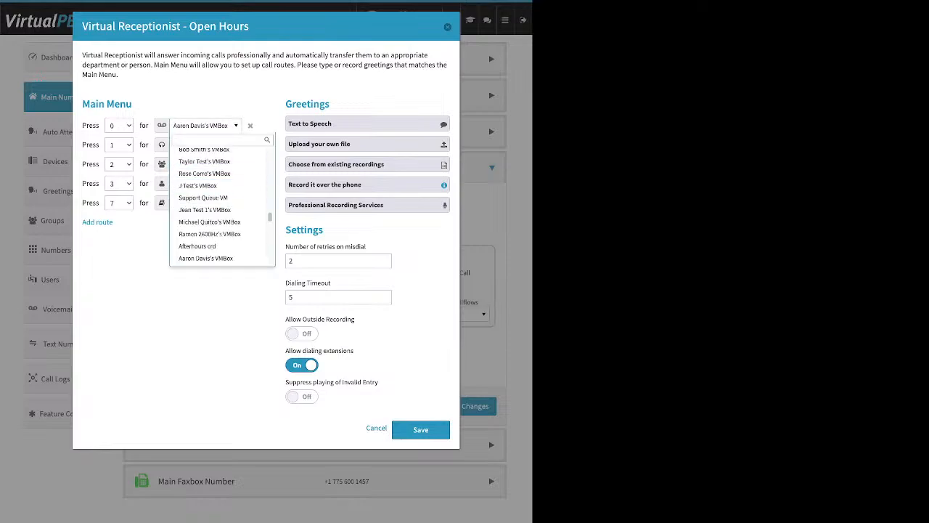
pyautogui.scroll(10, 218, 241)
pyautogui.scroll(3, 219, 247)
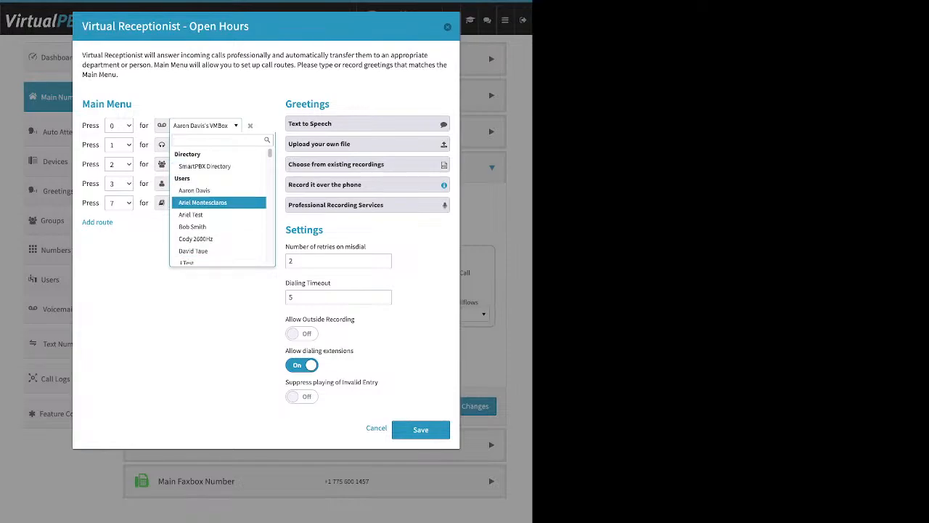
pyautogui.scroll(-1, 218, 204)
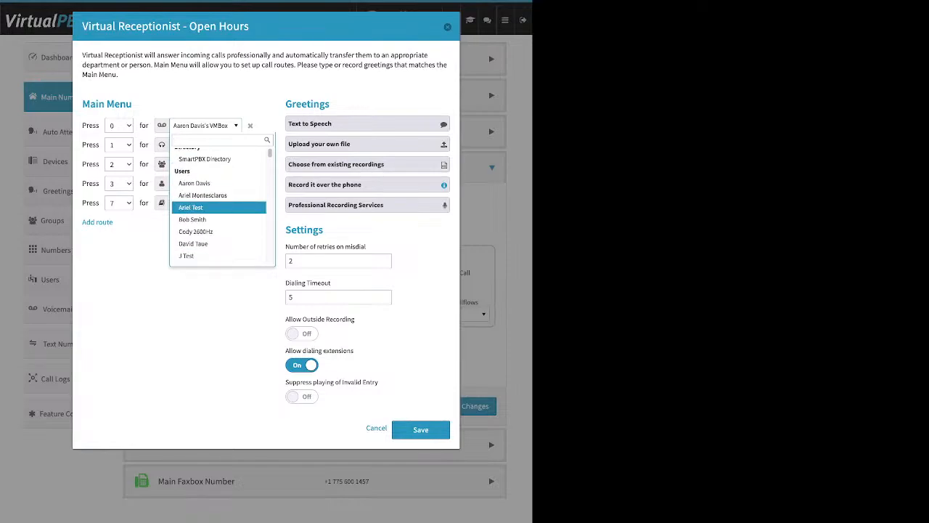
pyautogui.scroll(-2, 218, 203)
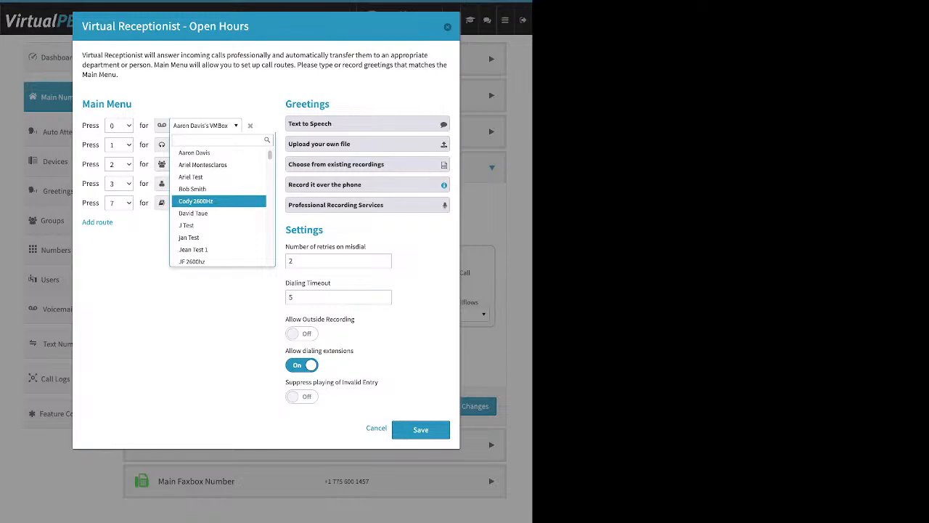
pyautogui.scroll(-4, 218, 205)
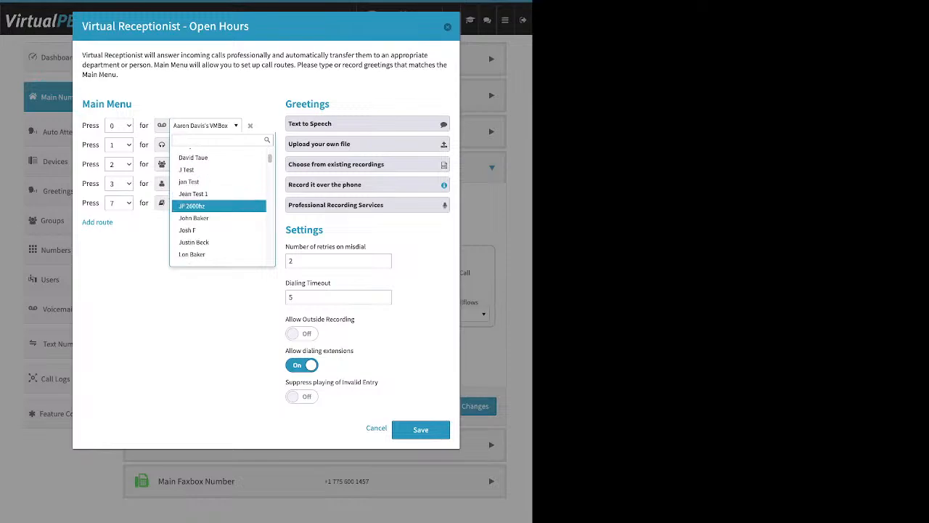
pyautogui.scroll(-2, 218, 205)
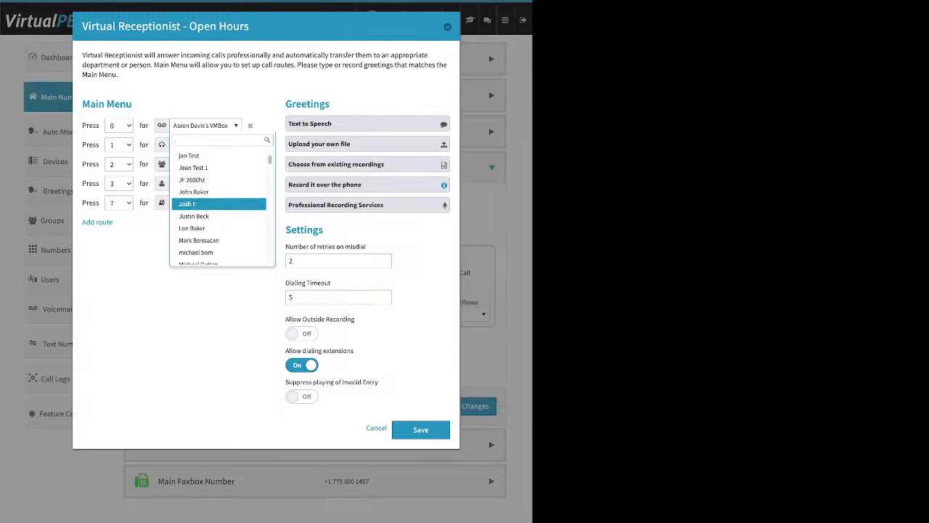
pyautogui.scroll(-8, 218, 203)
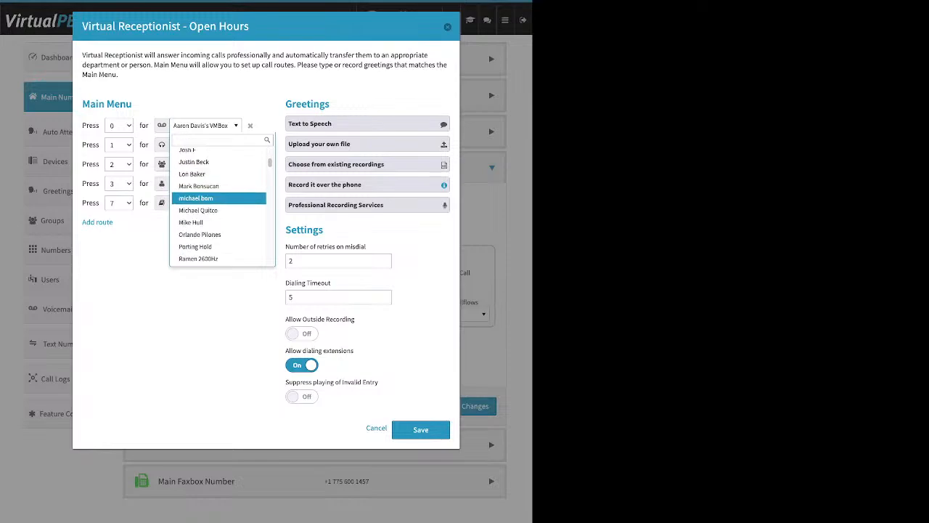
pyautogui.scroll(-4, 218, 204)
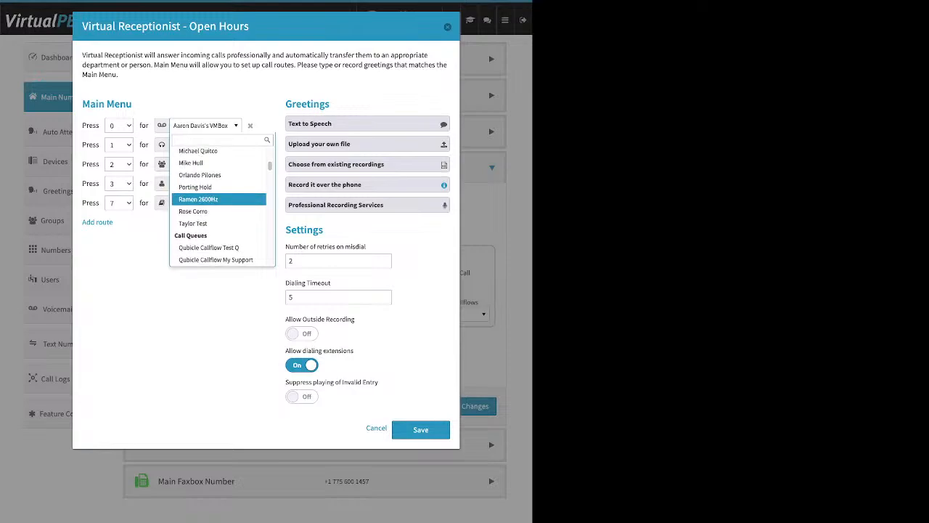
pyautogui.scroll(-4, 218, 203)
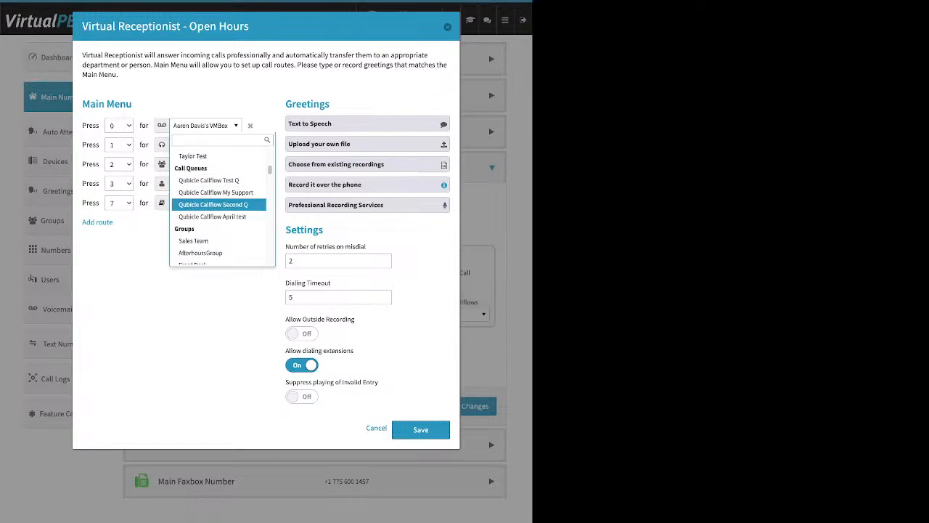
pyautogui.scroll(-3, 218, 204)
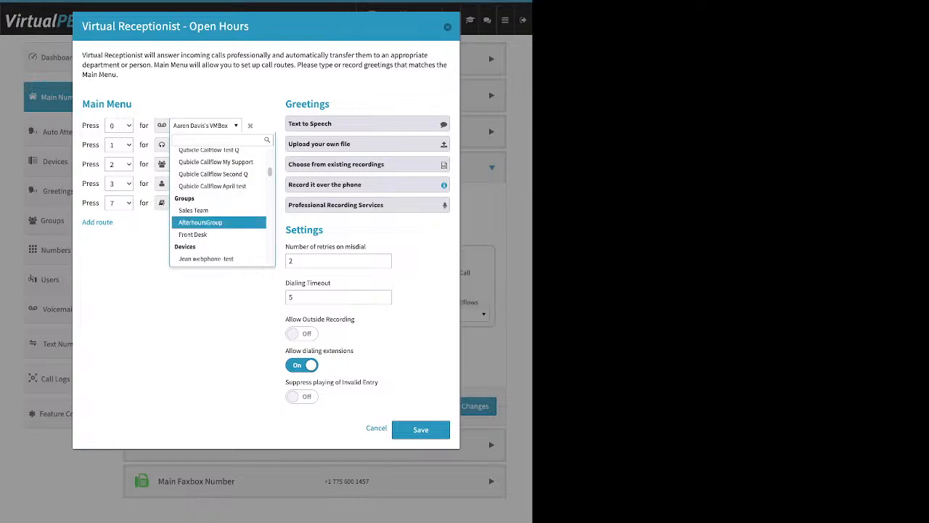
pyautogui.scroll(-3, 218, 218)
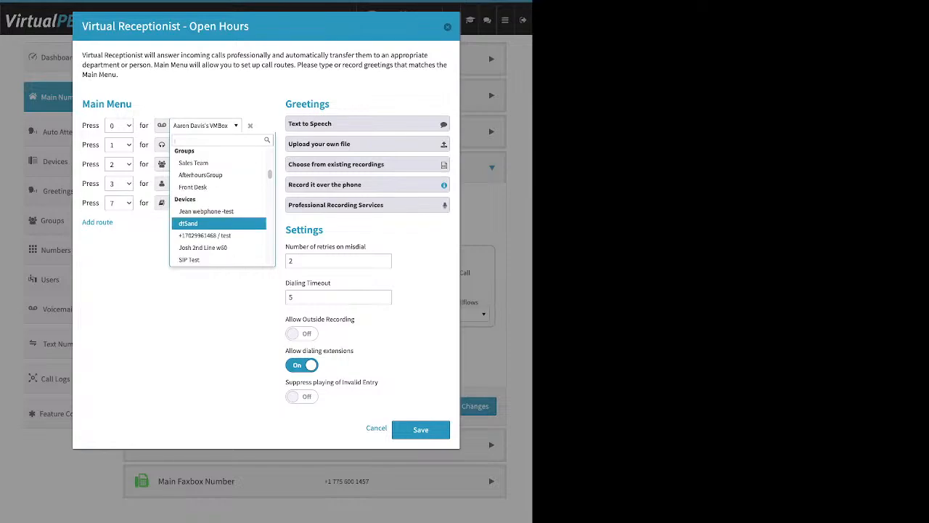
pyautogui.scroll(-5, 218, 203)
pyautogui.scroll(-10, 218, 222)
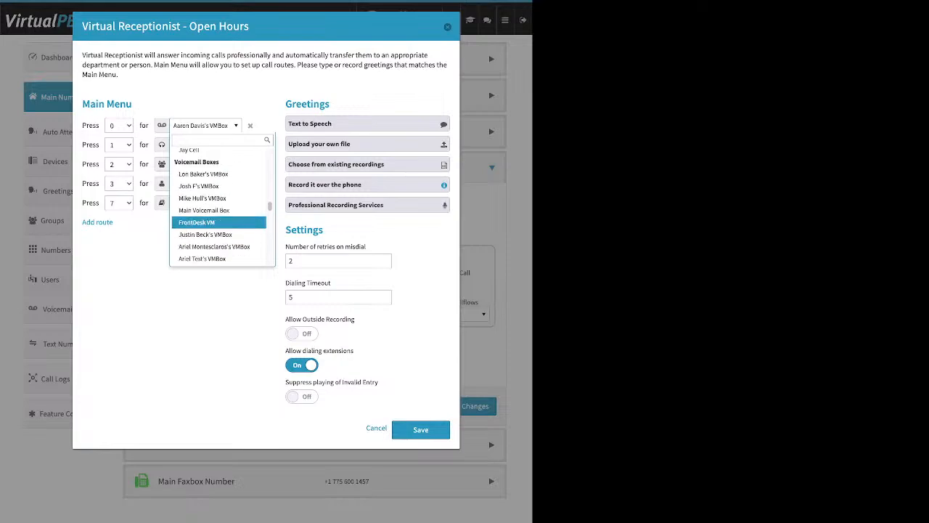
pyautogui.scroll(-8, 218, 224)
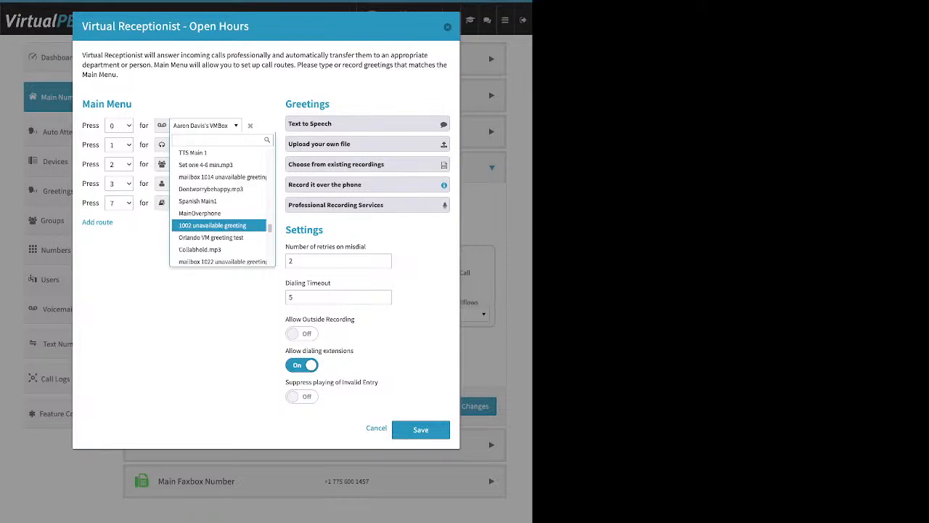
pyautogui.scroll(1, 218, 222)
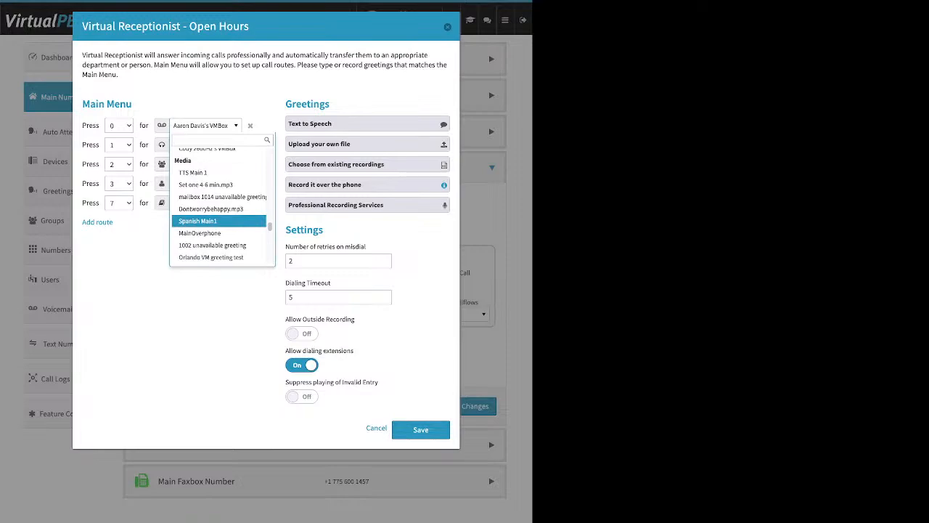
pyautogui.scroll(-2, 218, 227)
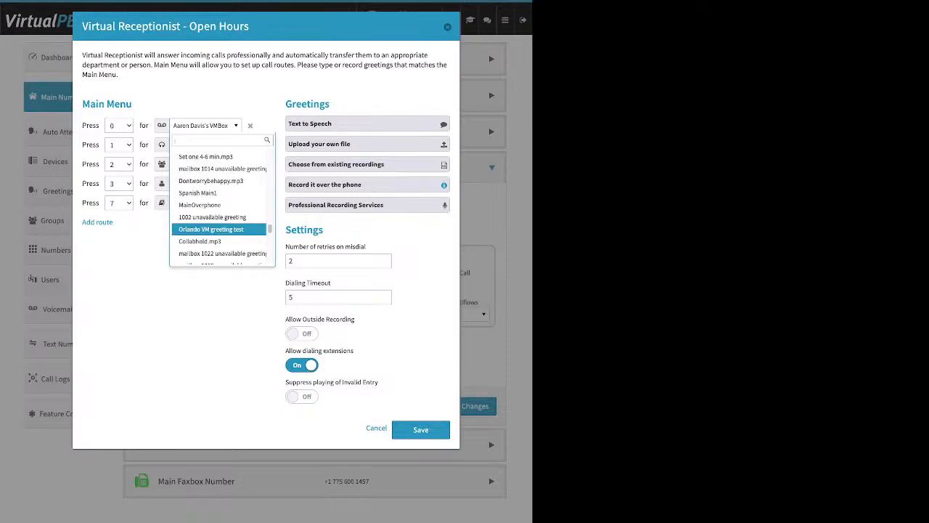
pyautogui.scroll(-6, 218, 226)
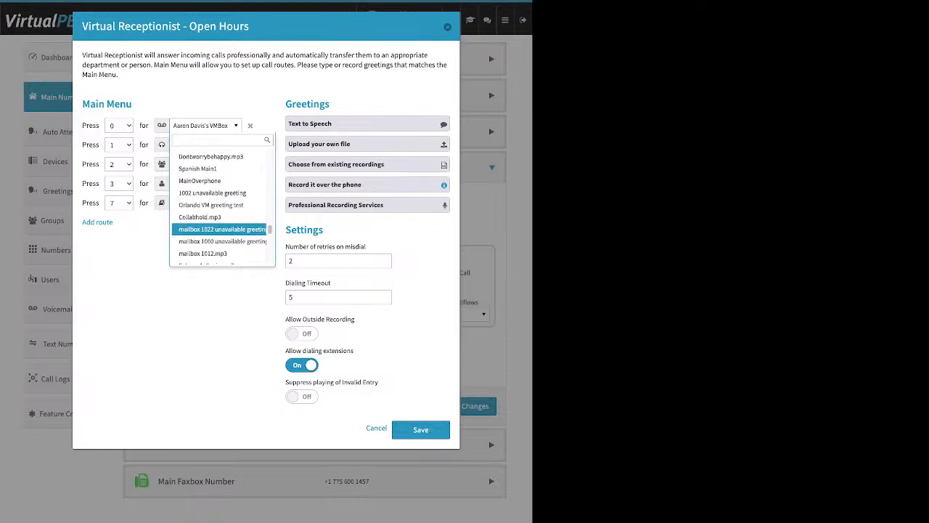
pyautogui.scroll(-8, 217, 225)
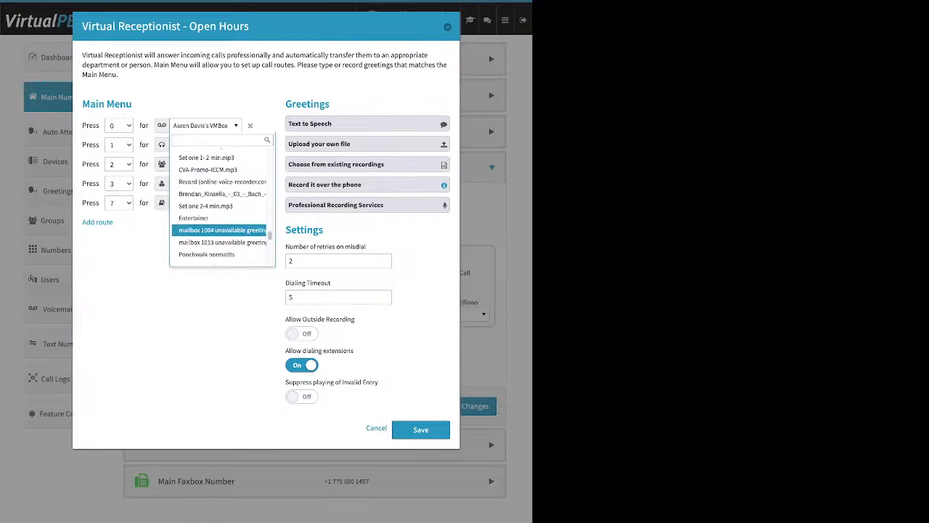
pyautogui.press('Escape')
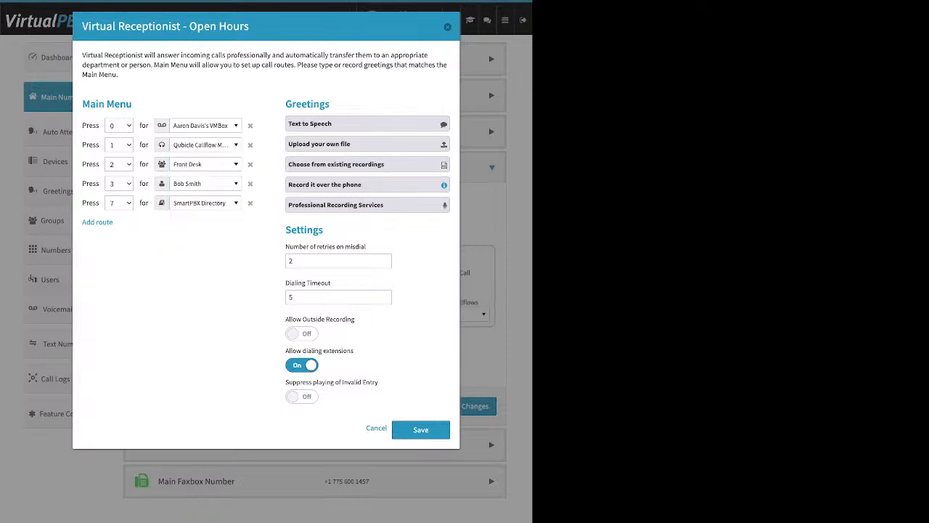
# Open the Text to Speech greeting option and review its message field in relation to the Open Hours Main Menu
pyautogui.moveTo(330, 104); pyautogui.dragTo(284, 104)
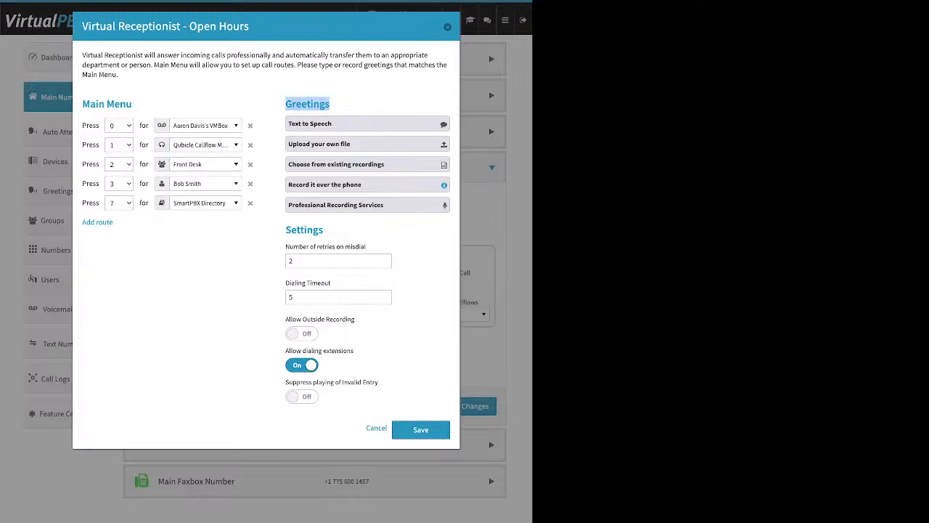
pyautogui.click(368, 123)
pyautogui.click(368, 192)
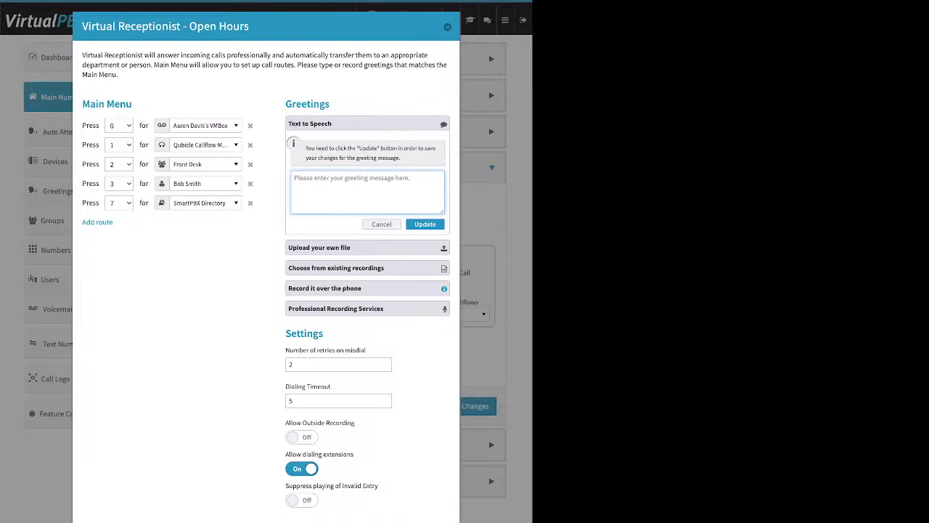
pyautogui.moveTo(82, 104); pyautogui.dragTo(105, 104)
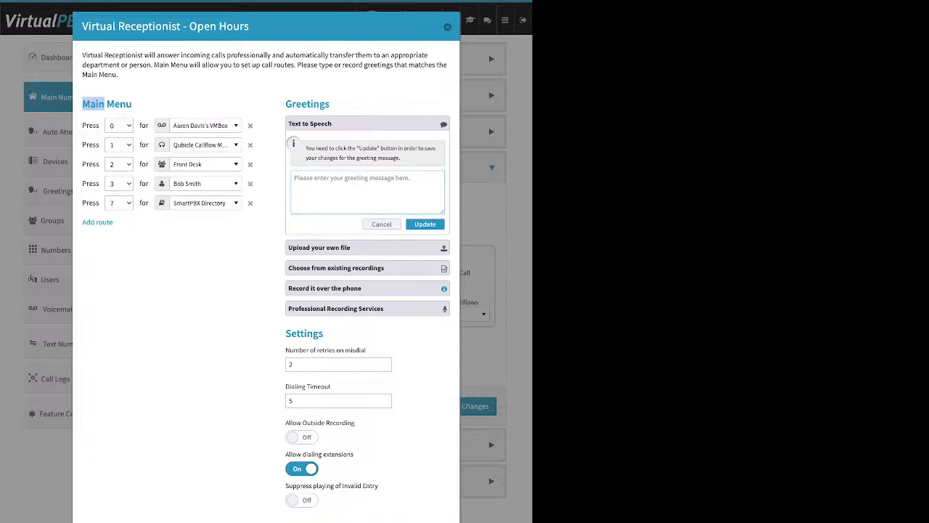
pyautogui.moveTo(249, 26); pyautogui.dragTo(189, 27)
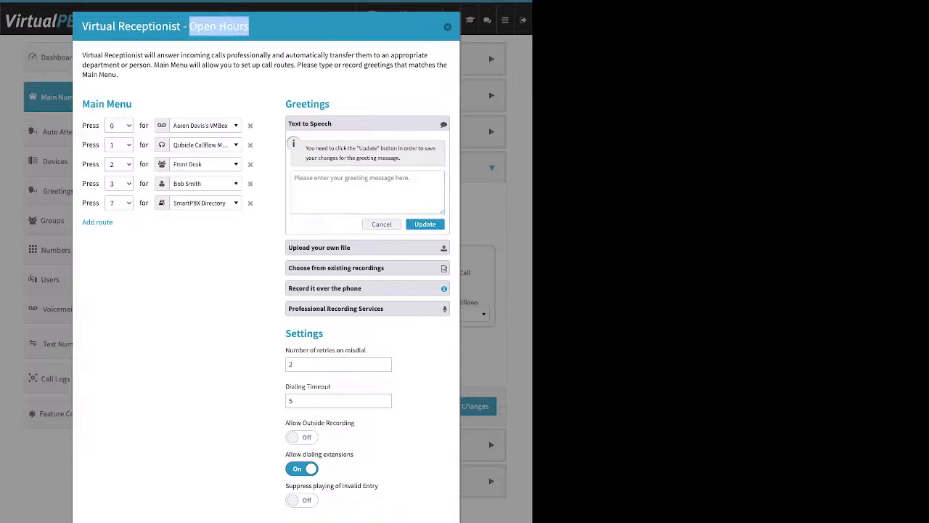
pyautogui.moveTo(131, 104); pyautogui.dragTo(107, 104)
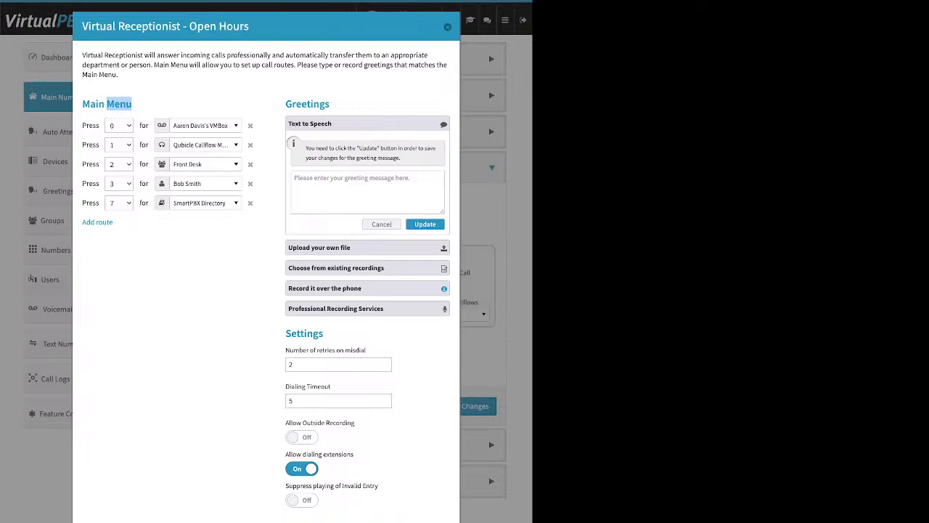
pyautogui.moveTo(332, 124); pyautogui.dragTo(289, 124)
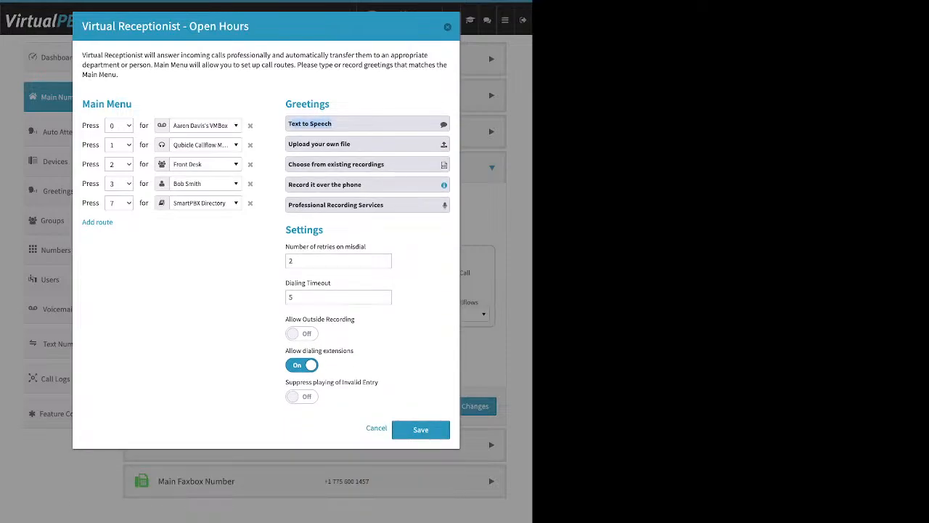
pyautogui.click(310, 124)
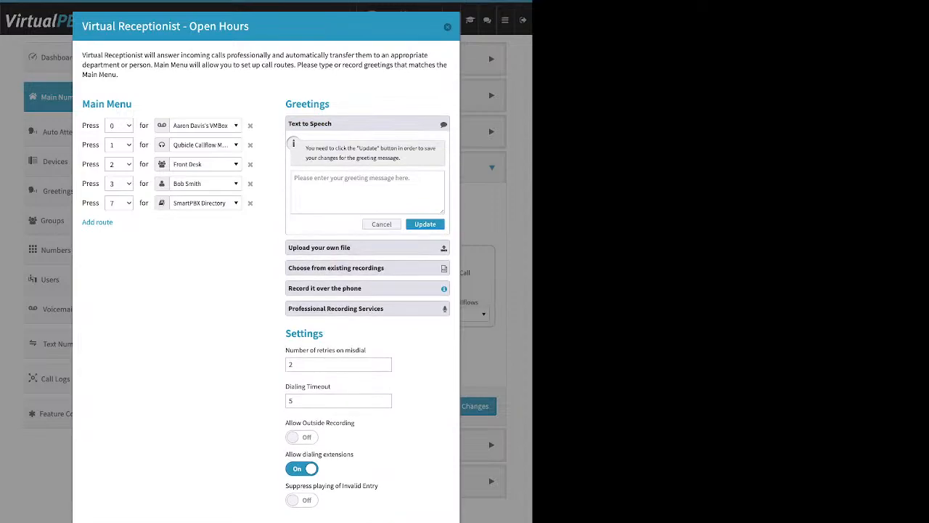
pyautogui.click(368, 191)
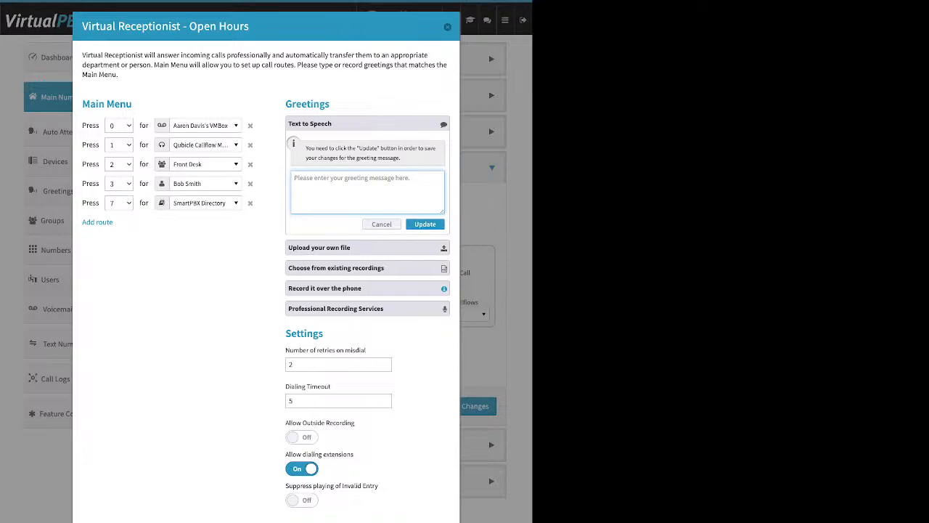
# Review the greeting options for uploading a file, choosing an existing recording and recording over a registered phone
pyautogui.click(367, 248)
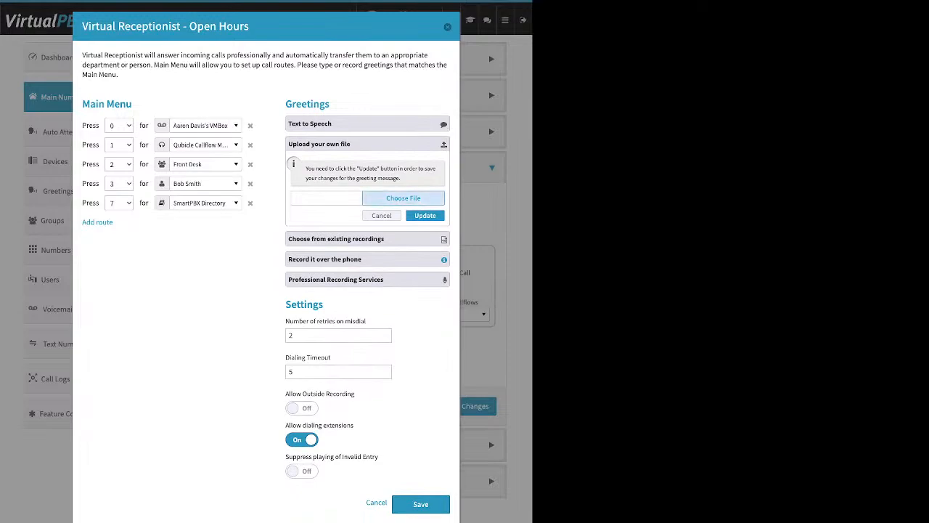
pyautogui.click(403, 198)
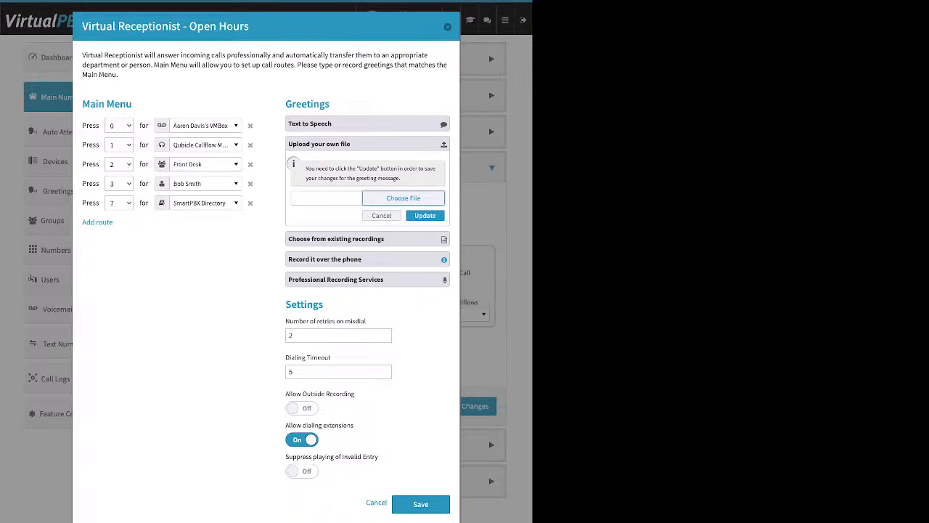
pyautogui.click(367, 238)
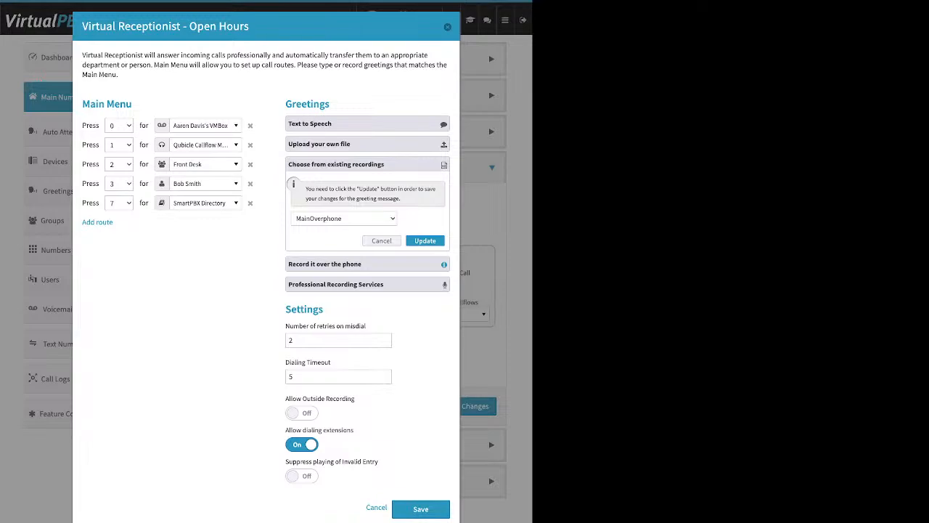
pyautogui.click(367, 264)
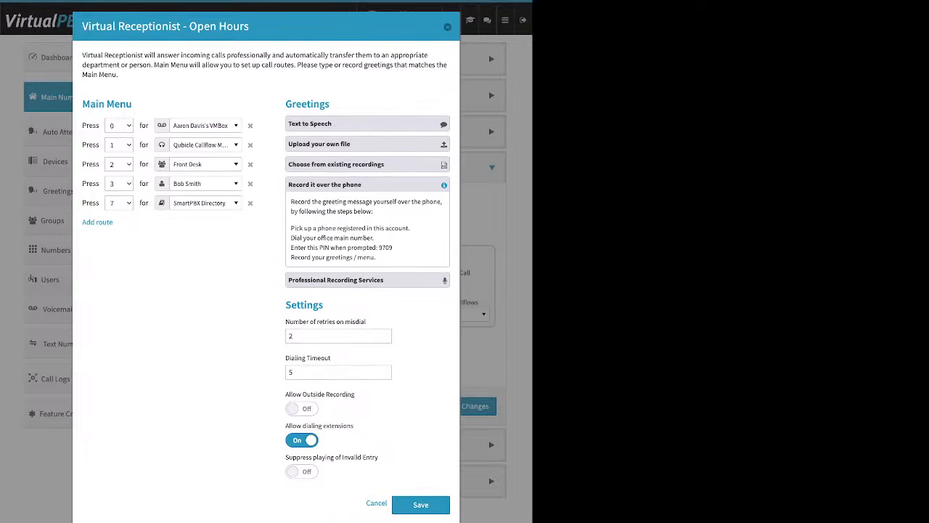
pyautogui.moveTo(290, 228); pyautogui.dragTo(411, 228)
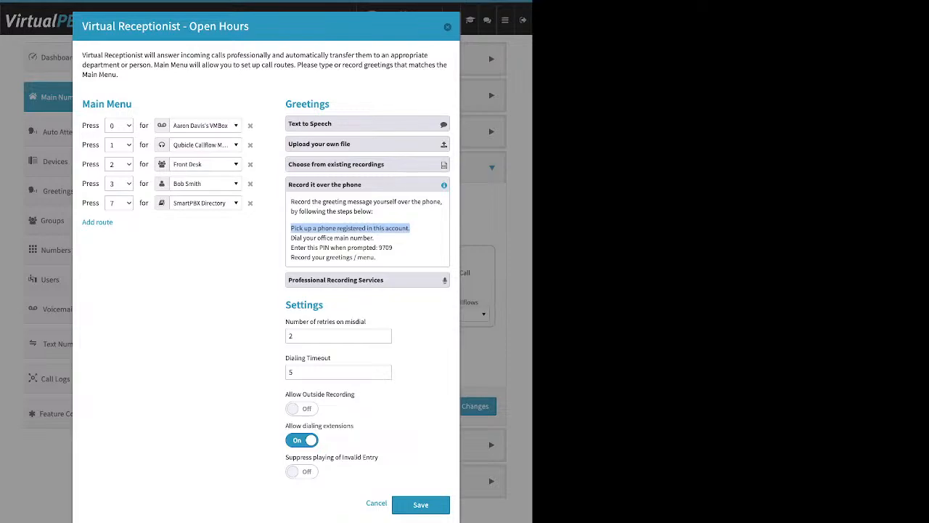
# Turn on Allow Outside Recording in the receptionist settings and point out the PIN in the phone-recording instructions
pyautogui.moveTo(324, 305); pyautogui.dragTo(285, 305)
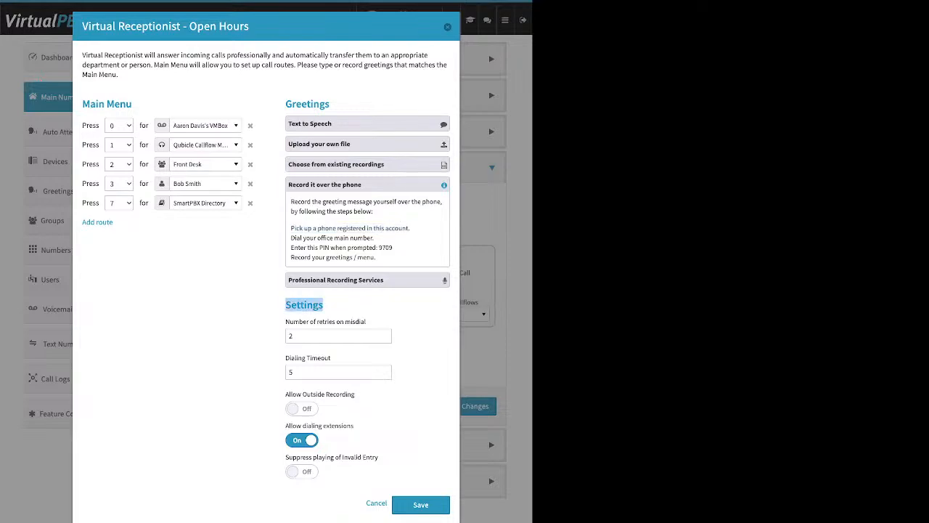
pyautogui.moveTo(355, 394); pyautogui.dragTo(285, 394)
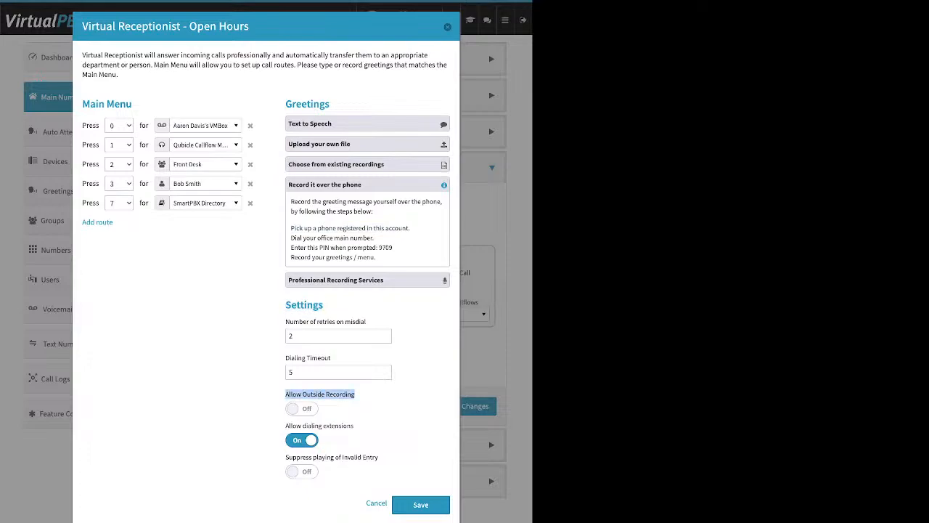
pyautogui.click(302, 409)
pyautogui.moveTo(394, 248); pyautogui.dragTo(377, 247)
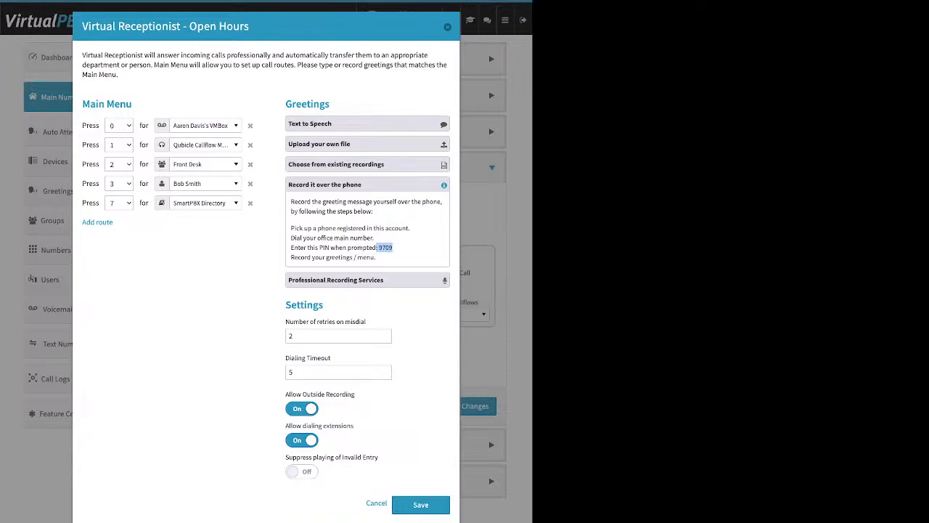
# Review the Professional Recording Services greeting option and its pricing, plus the option for uploading a greeting file, and collapse the greeting choices
pyautogui.click(367, 184)
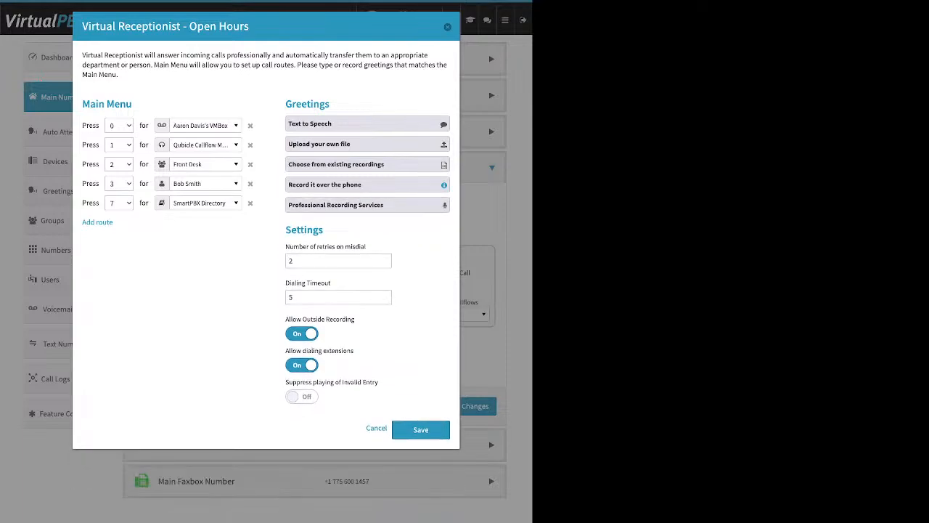
pyautogui.click(367, 205)
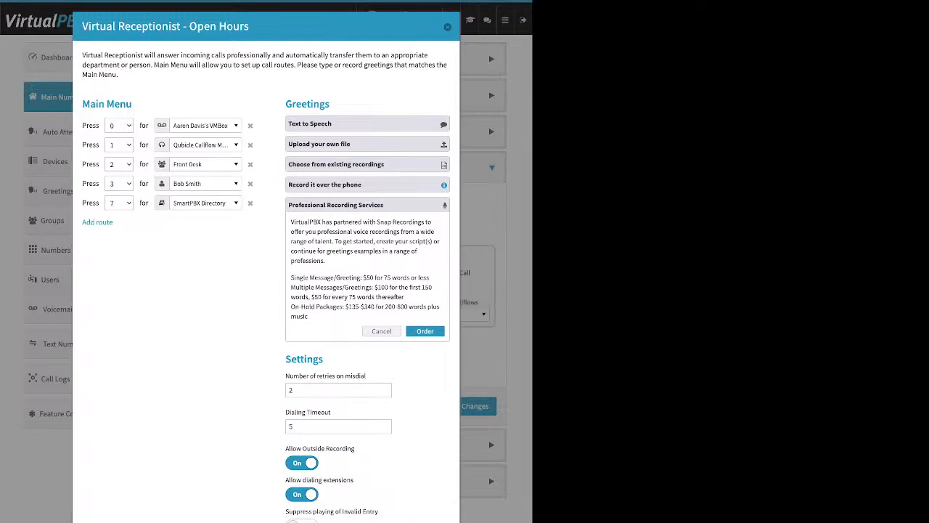
pyautogui.click(368, 144)
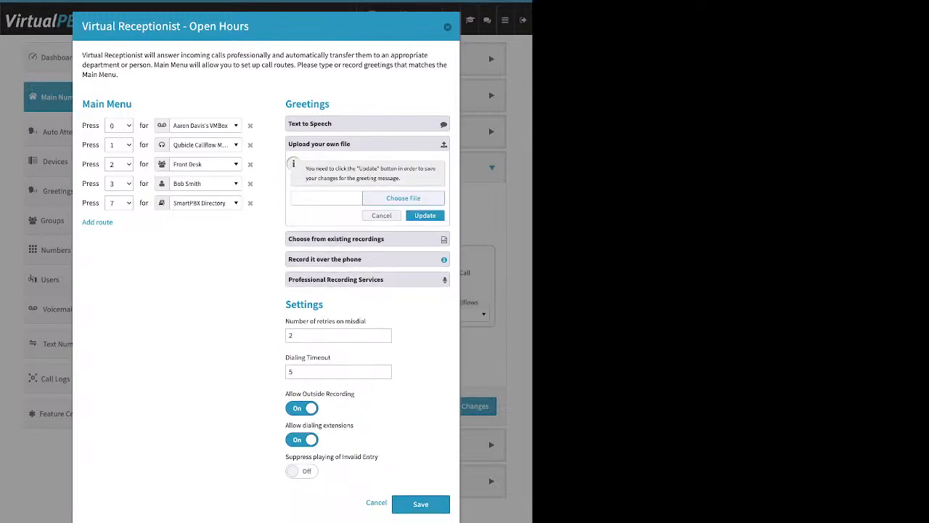
pyautogui.click(367, 143)
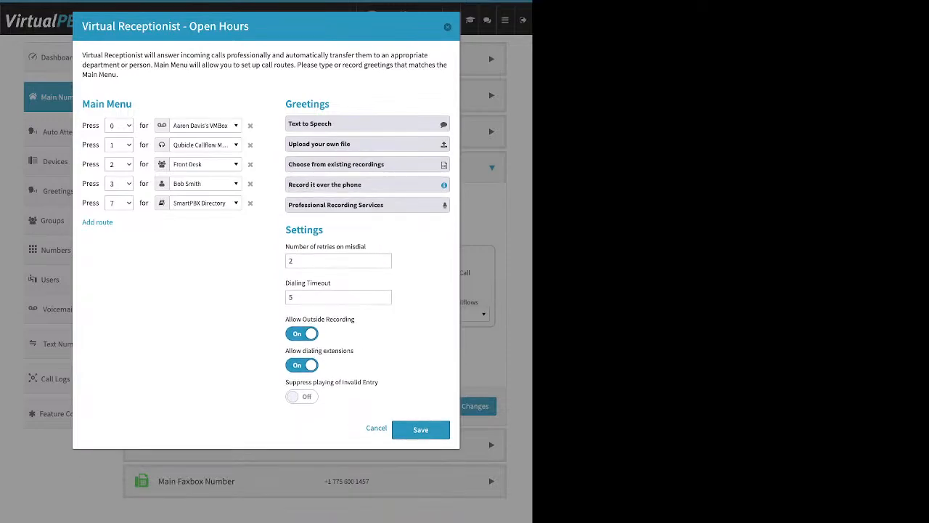
# Point out the Number of retries on misdial and Dialing Timeout settings of the Open Hours receptionist
pyautogui.moveTo(285, 247); pyautogui.dragTo(366, 247)
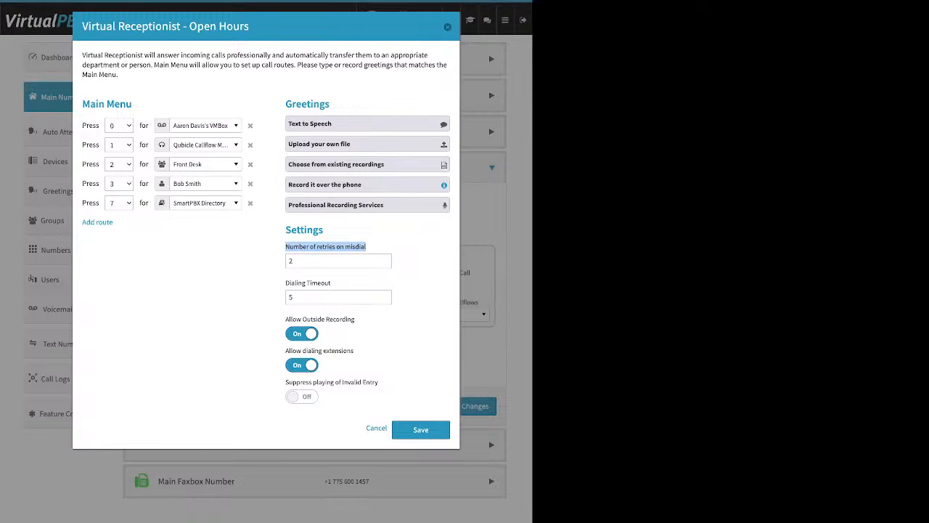
pyautogui.doubleClick(291, 261)
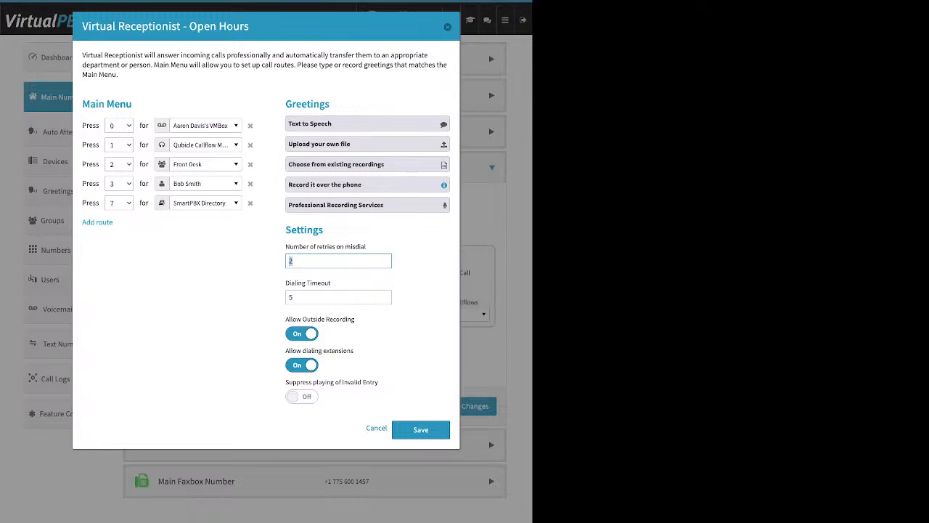
pyautogui.click(292, 296)
pyautogui.moveTo(331, 283); pyautogui.dragTo(285, 283)
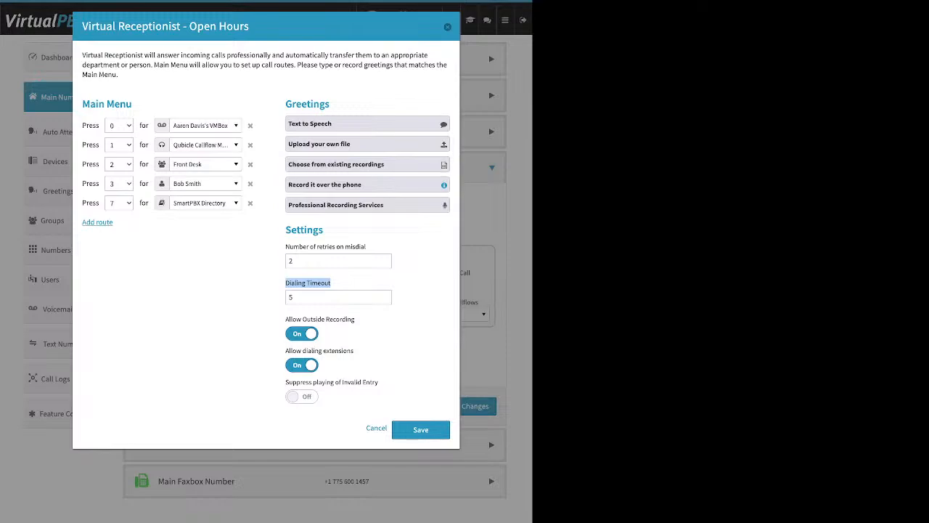
# Add a Default route to the Open Hours Main Menu and delete it again
pyautogui.click(97, 221)
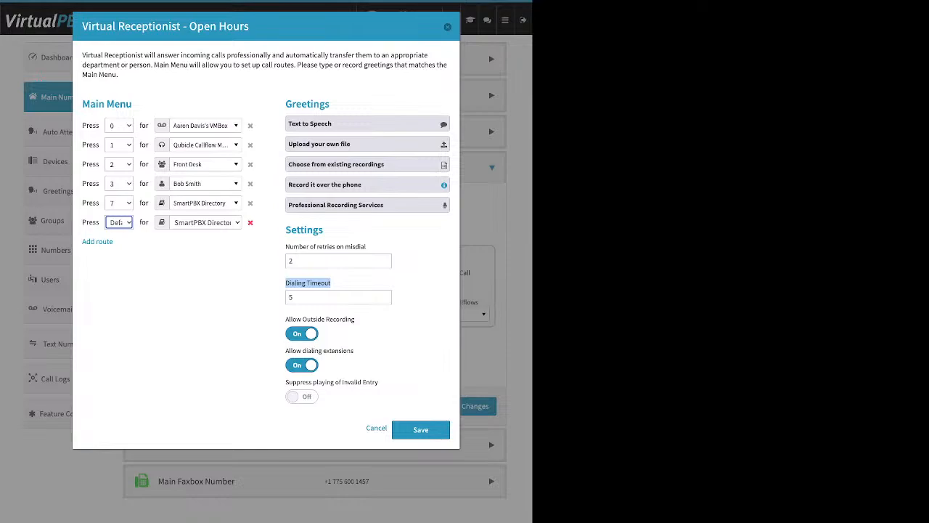
pyautogui.click(250, 222)
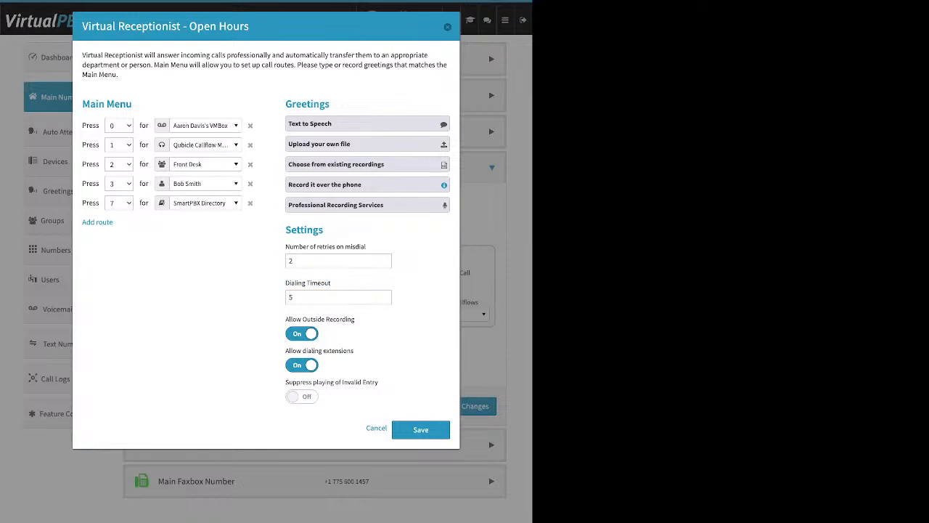
# Turn off Allow Outside Recording, and demonstrate the Allow dialing extensions switch, leaving it on
pyautogui.click(302, 334)
pyautogui.moveTo(355, 351); pyautogui.dragTo(285, 350)
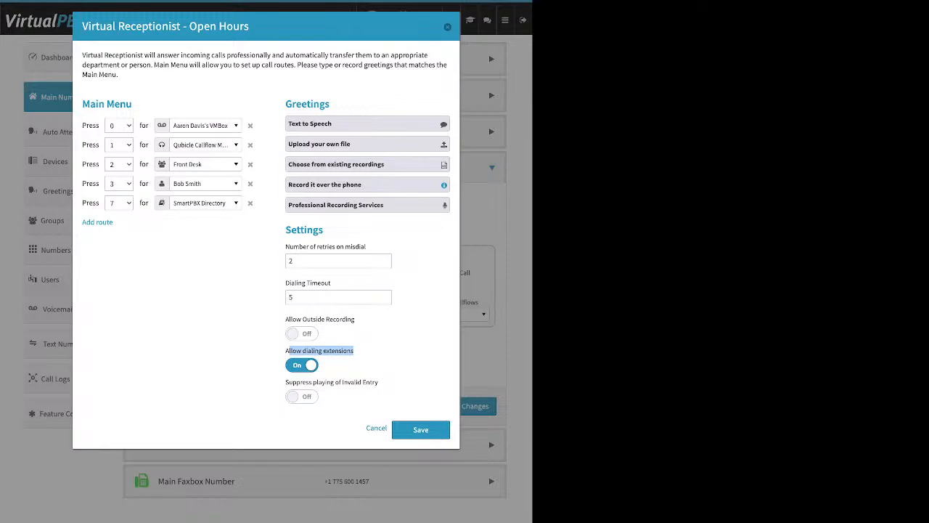
pyautogui.click(302, 365)
pyautogui.click(302, 365)
# Demonstrate Suppress playing of Invalid Entry, switching it back off, and try to save the Open Hours Virtual Receptionist
pyautogui.moveTo(286, 382); pyautogui.dragTo(379, 383)
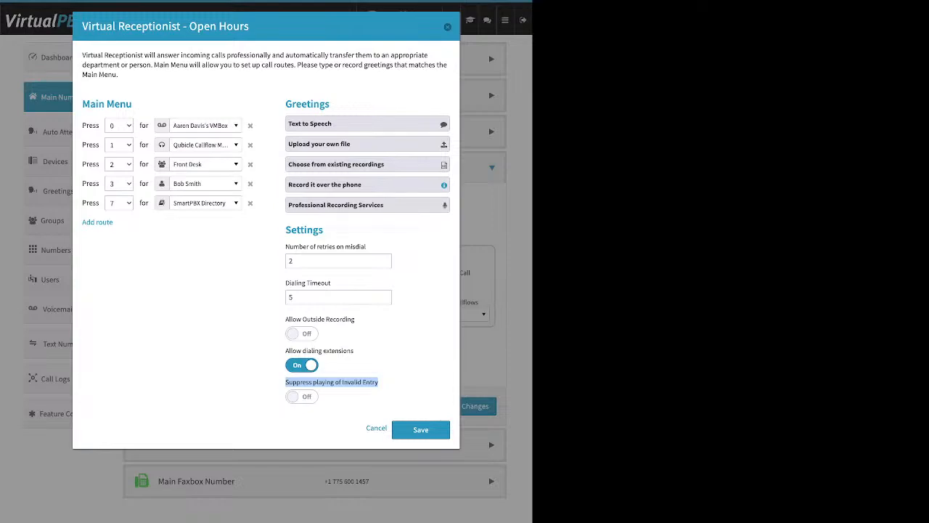
pyautogui.click(302, 396)
pyautogui.click(377, 383)
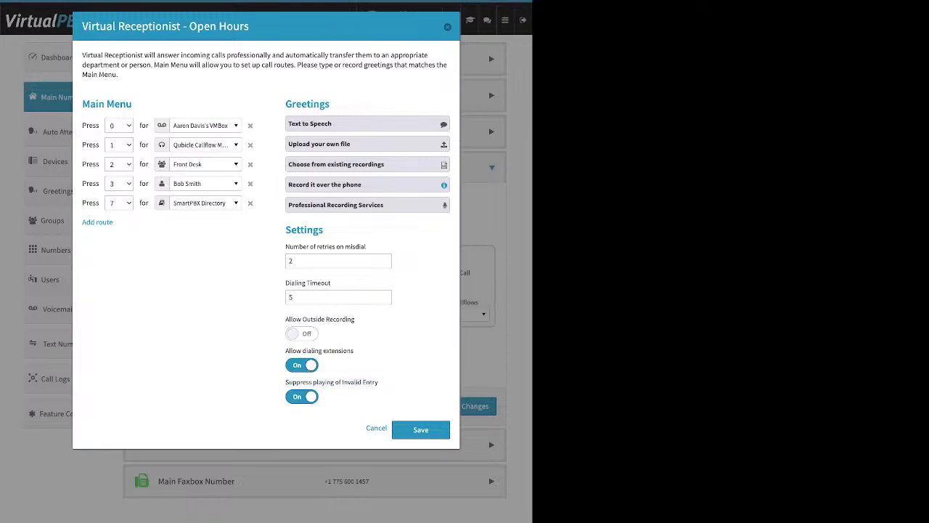
pyautogui.moveTo(331, 105); pyautogui.dragTo(296, 104)
pyautogui.moveTo(324, 231); pyautogui.dragTo(291, 231)
pyautogui.click(302, 396)
pyautogui.click(421, 430)
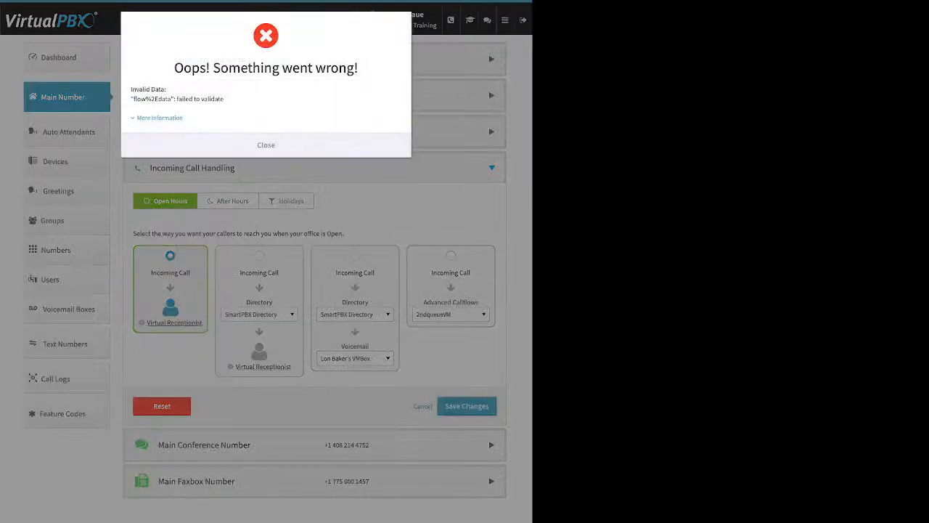
pyautogui.click(266, 145)
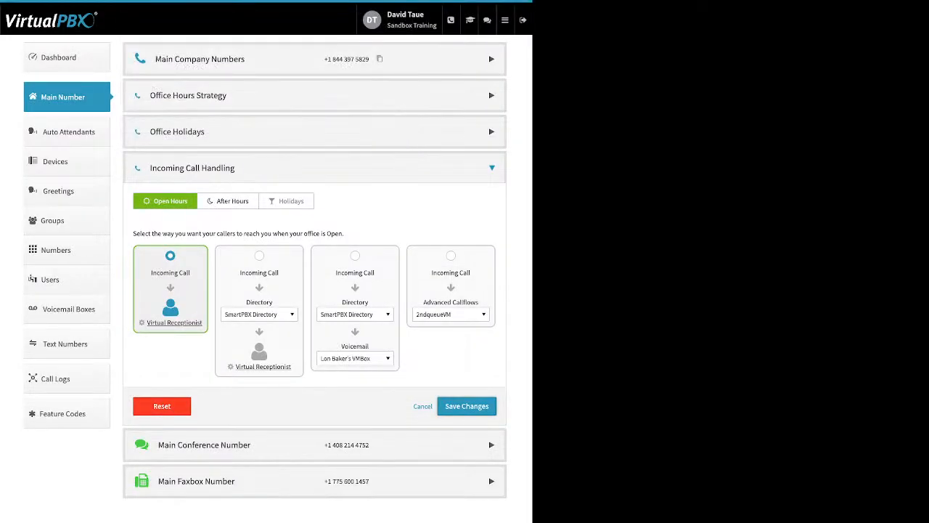
# Switch to After Hours call handling and examine the destinations available before its Virtual Receptionist, from directory and users to queues, groups and devices
pyautogui.click(228, 201)
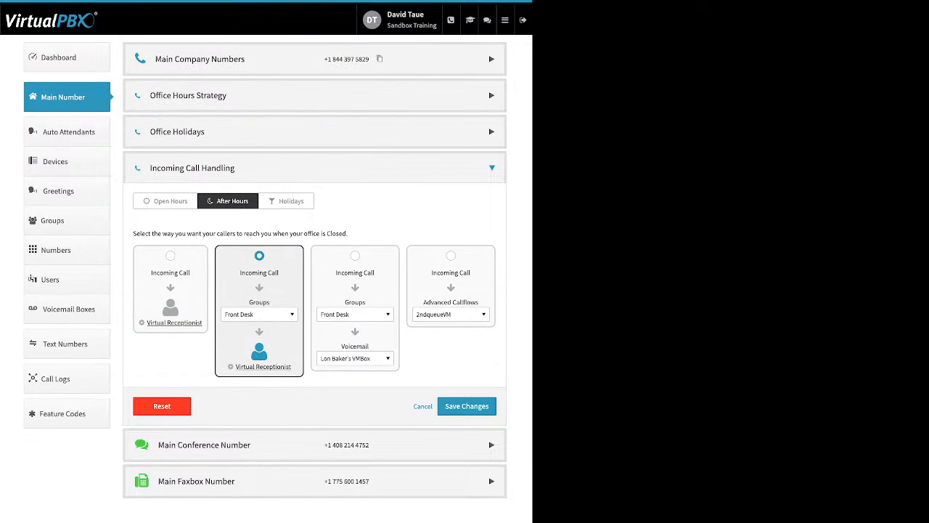
pyautogui.click(259, 315)
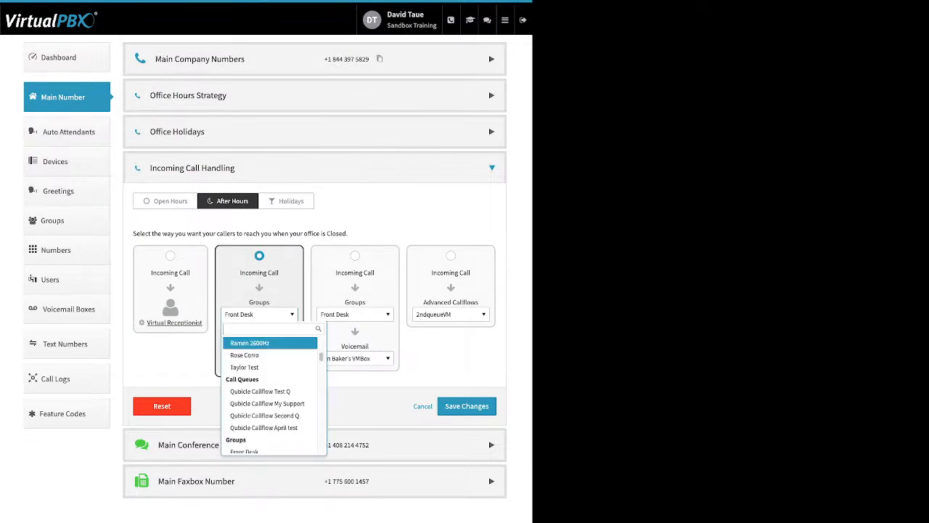
pyautogui.scroll(5, 267, 390)
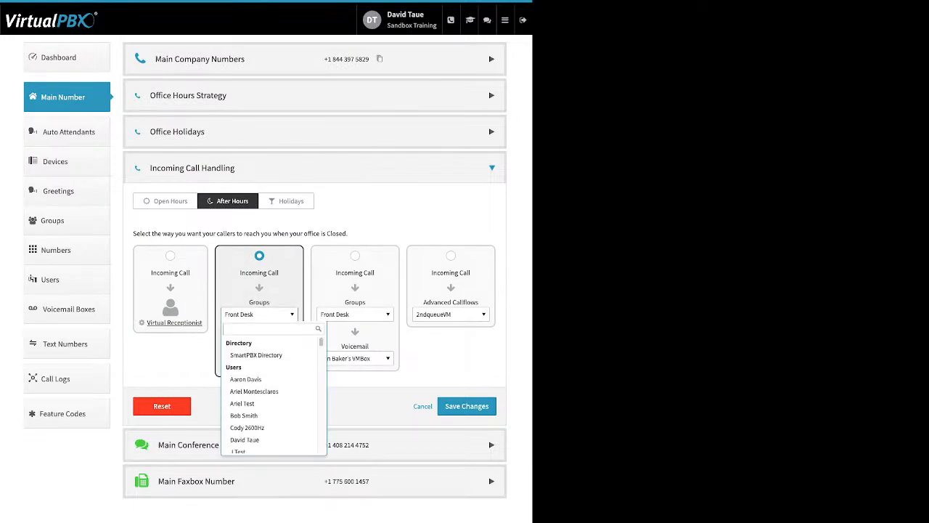
pyautogui.scroll(-2, 270, 375)
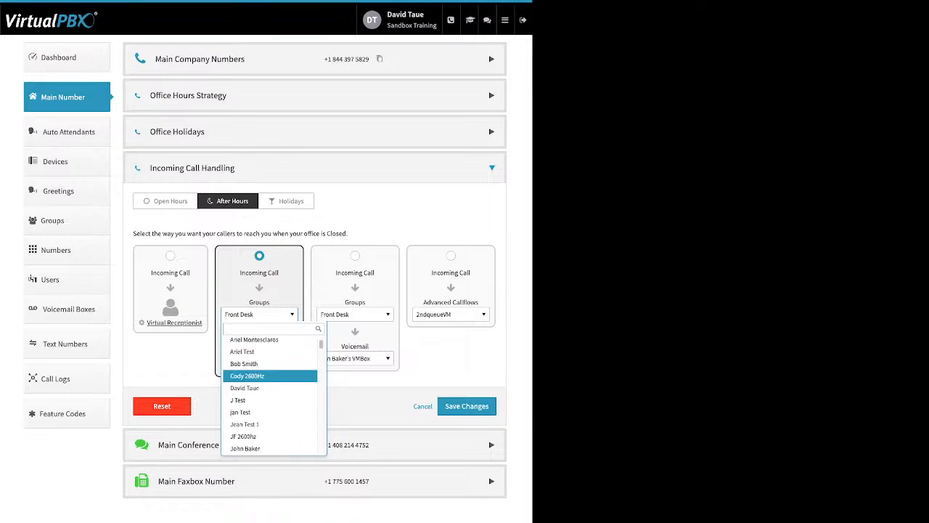
pyautogui.click(287, 201)
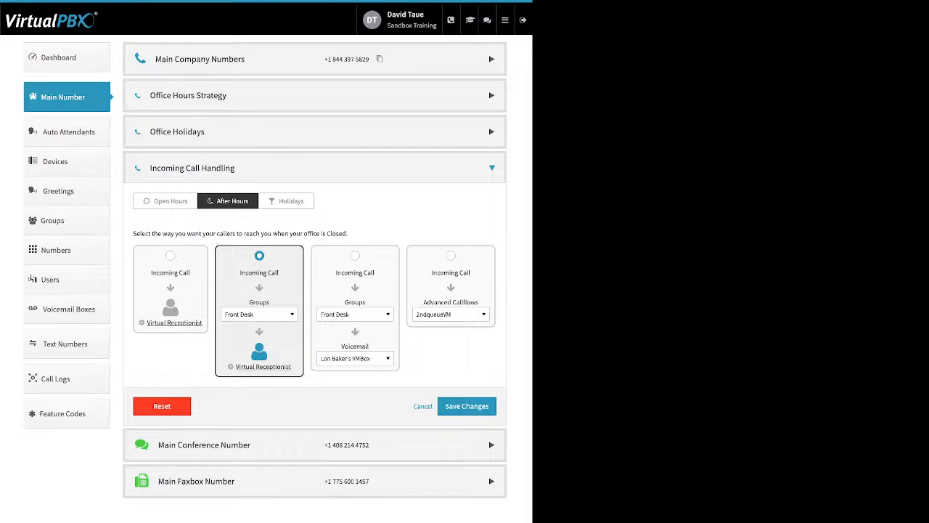
pyautogui.click(259, 314)
pyautogui.scroll(1, 269, 377)
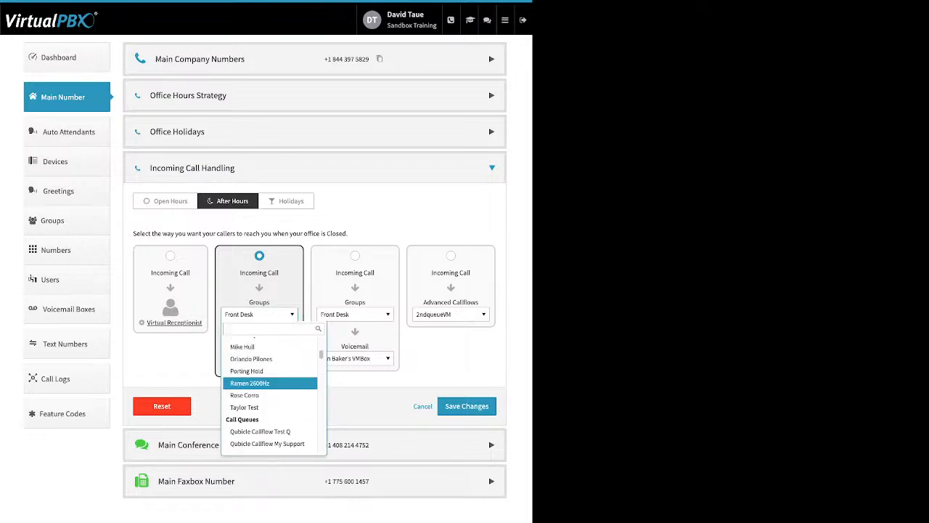
pyautogui.scroll(5, 269, 378)
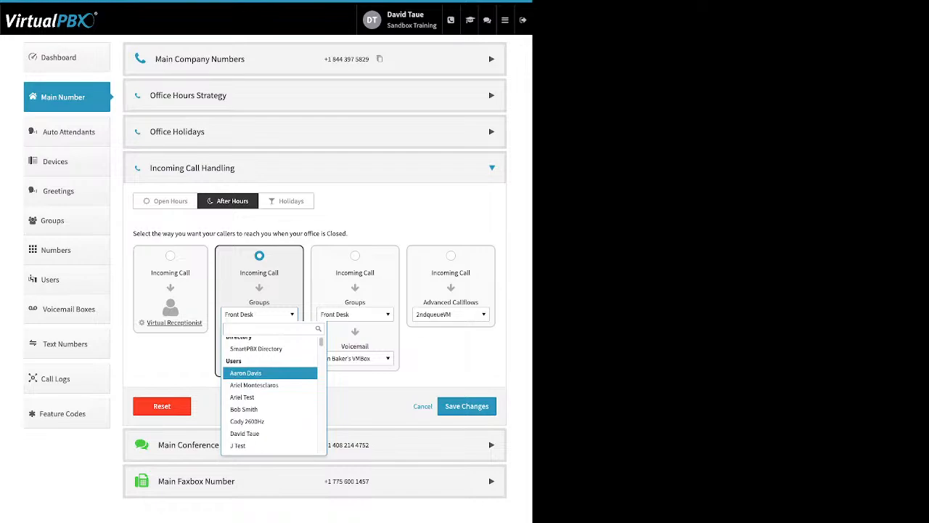
pyautogui.scroll(-3, 269, 377)
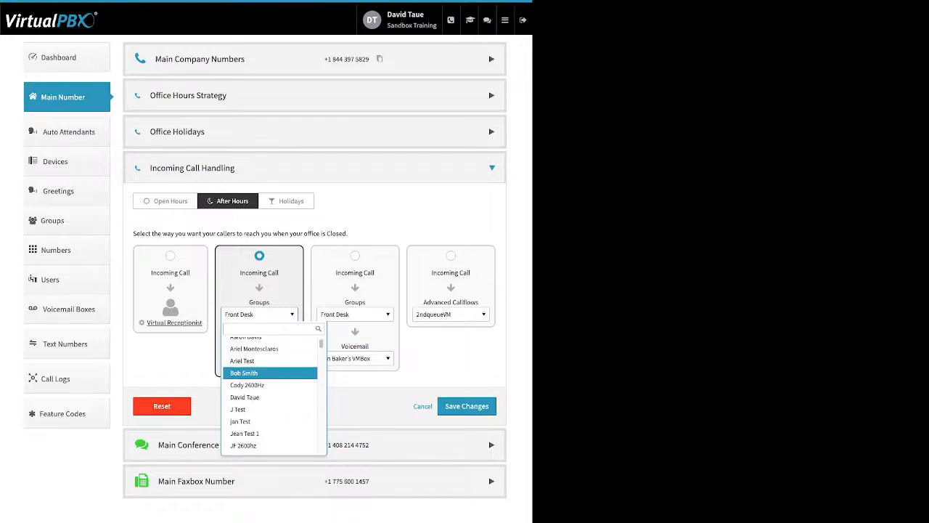
pyautogui.scroll(-12, 269, 378)
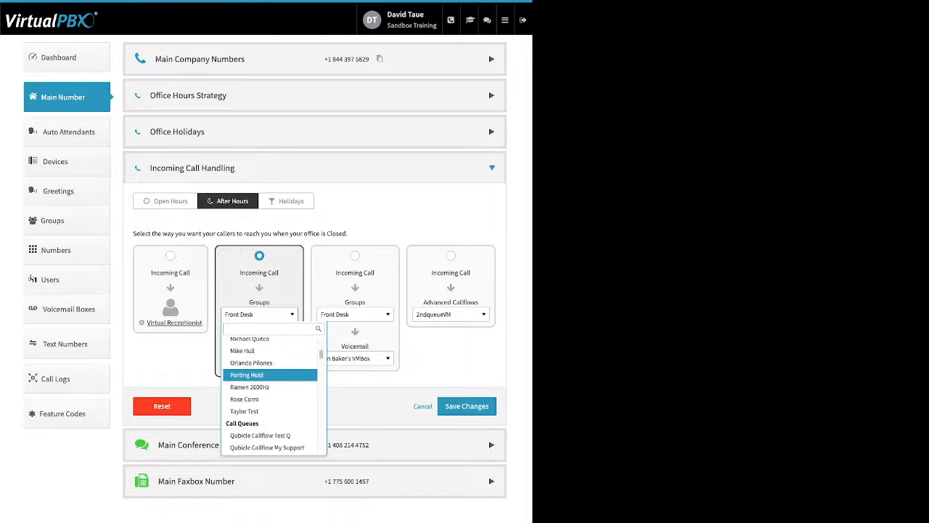
pyautogui.scroll(-3, 269, 385)
pyautogui.scroll(-4, 269, 382)
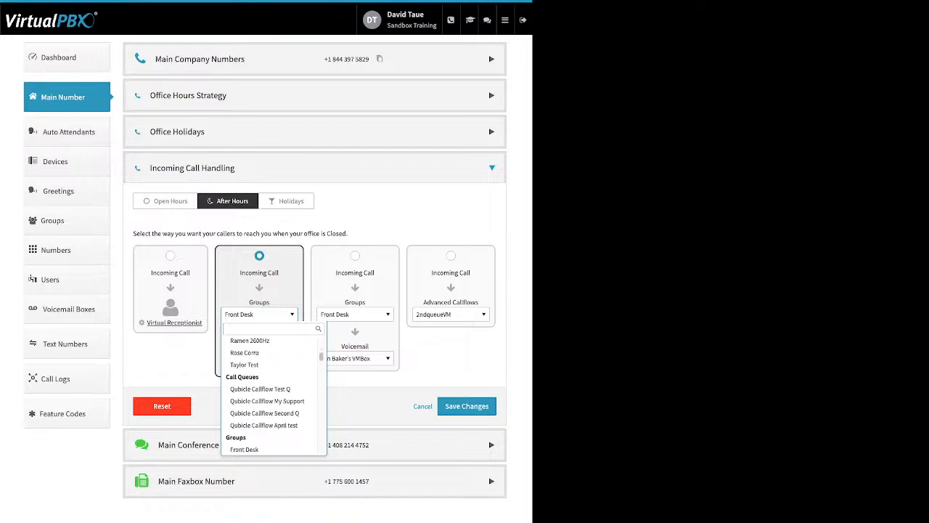
pyautogui.scroll(-1, 270, 378)
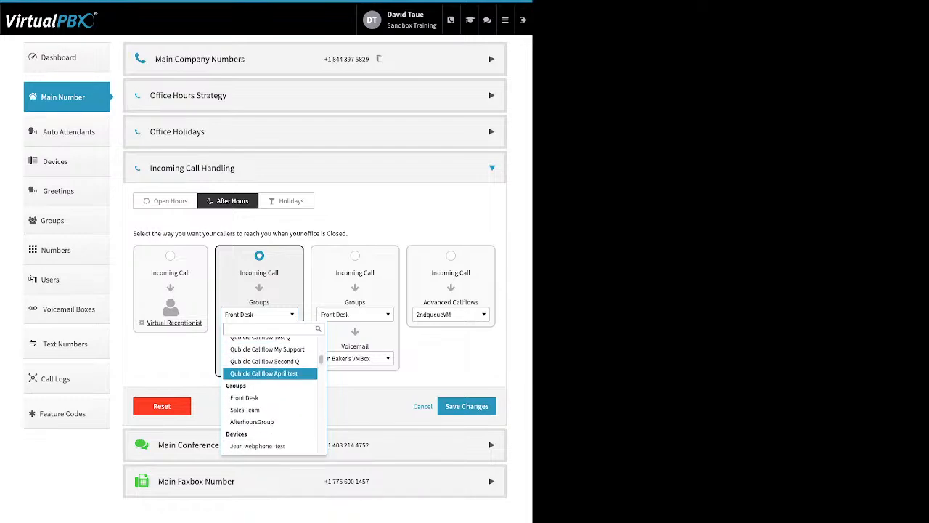
pyautogui.scroll(-1, 269, 385)
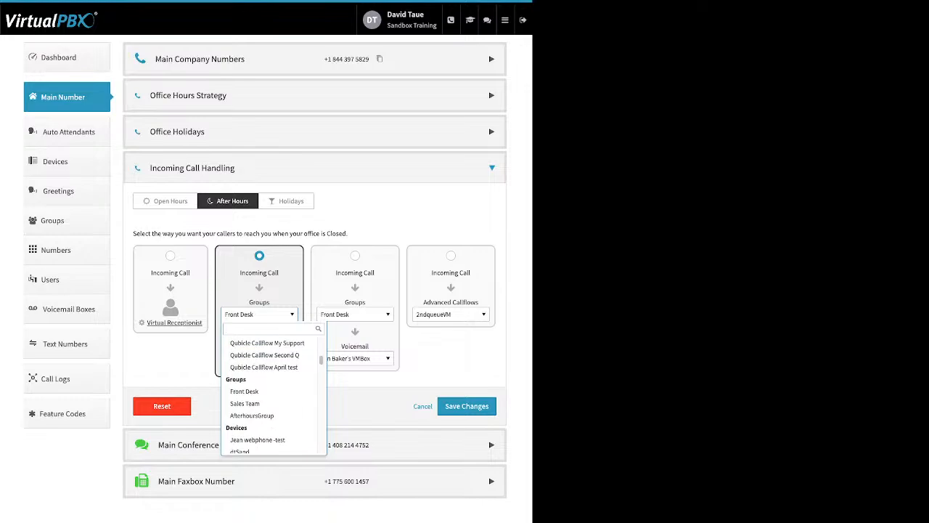
pyautogui.press('Escape')
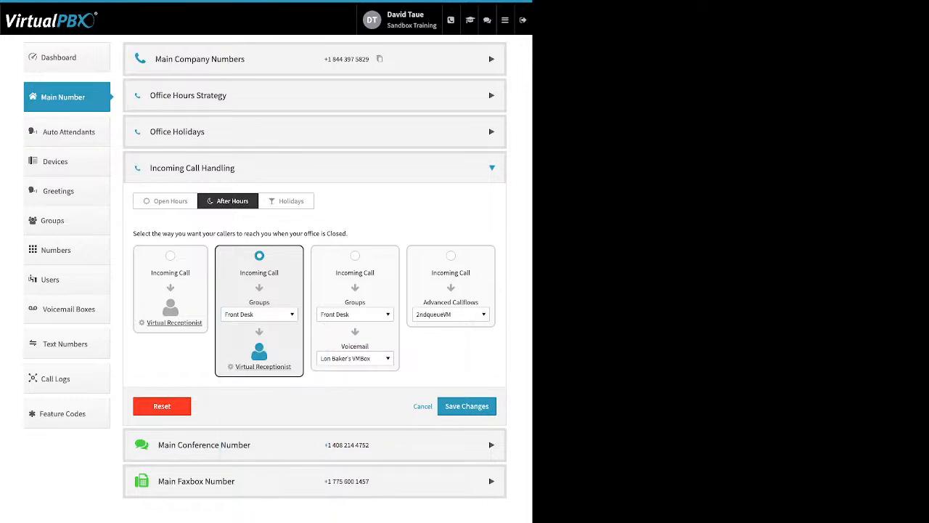
# Open the After Hours Virtual Receptionist, review its Text to Speech greeting without changing it, and try to save the receptionist
pyautogui.click(263, 366)
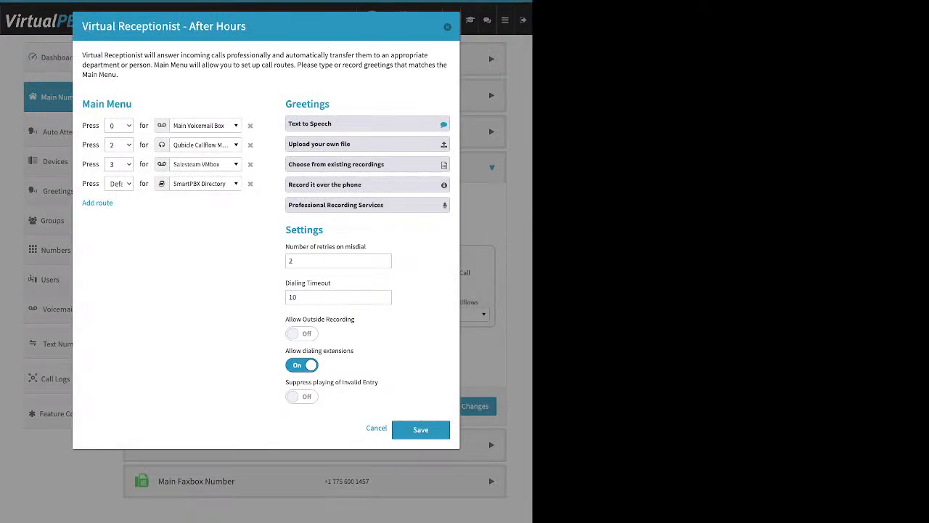
pyautogui.click(367, 124)
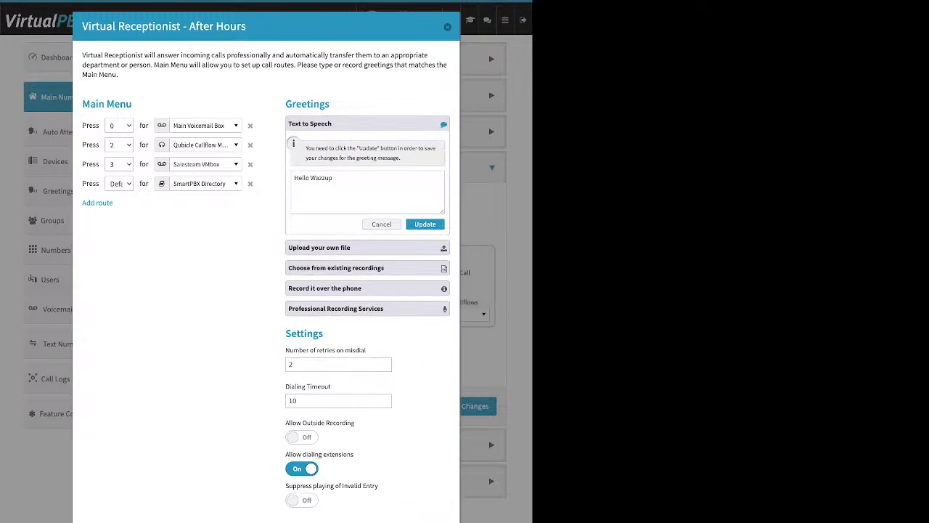
pyautogui.click(381, 224)
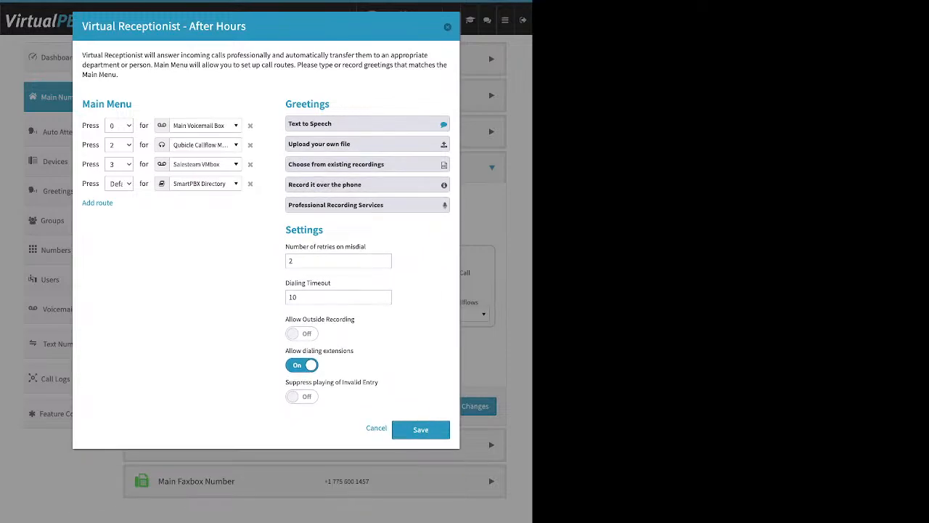
pyautogui.click(421, 429)
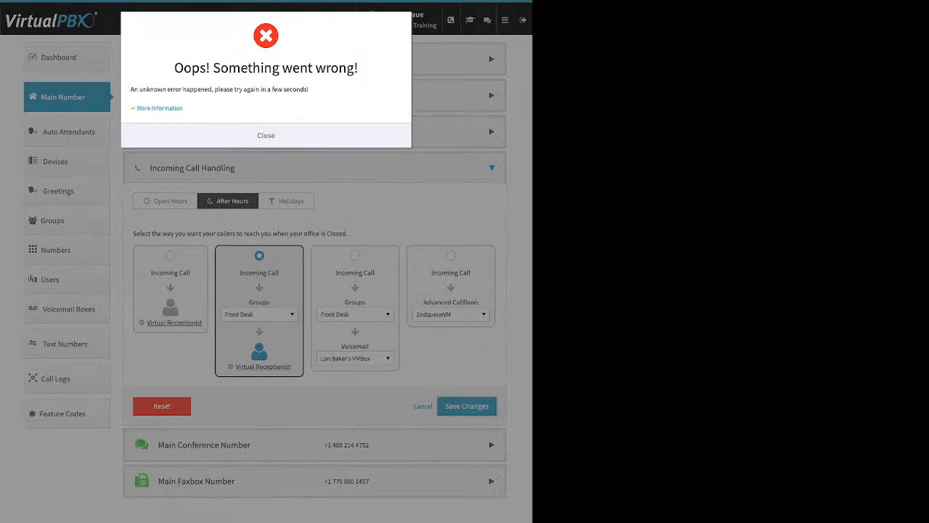
pyautogui.click(254, 136)
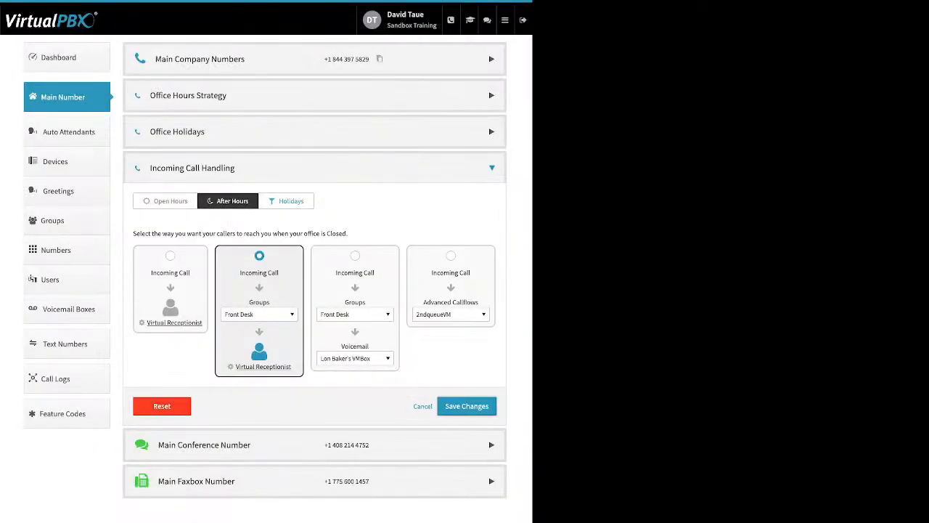
# Switch to Holidays call handling, browse the destinations available before voicemail, and choose the media file Dontworrybehappy.mp3
pyautogui.click(286, 201)
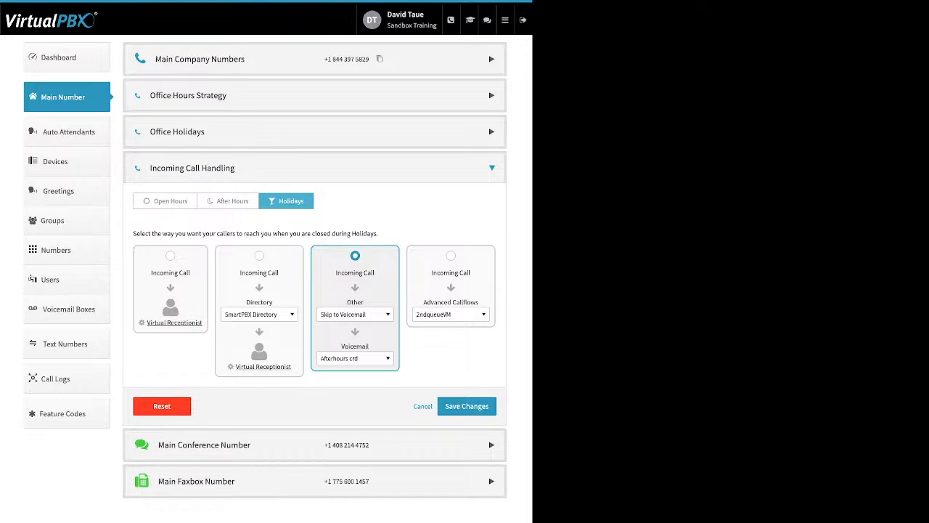
pyautogui.click(355, 314)
pyautogui.scroll(10, 366, 394)
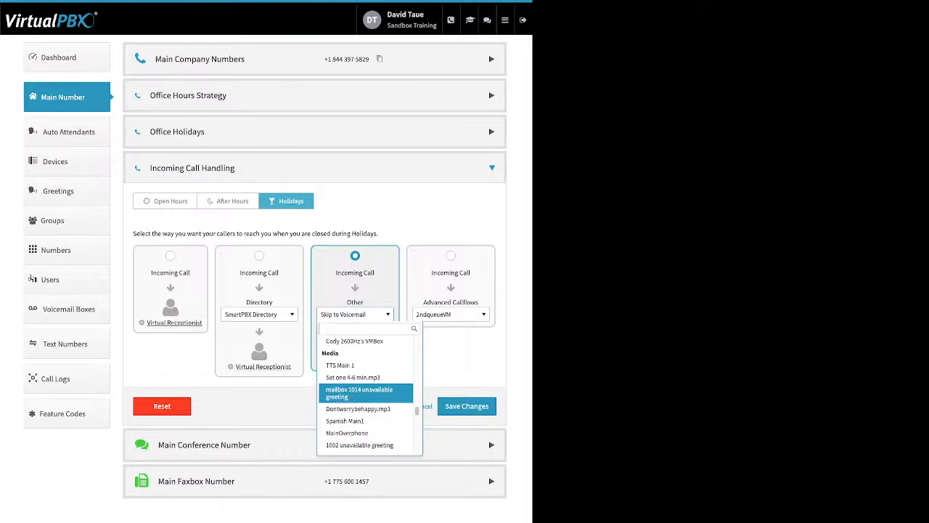
pyautogui.scroll(10, 366, 396)
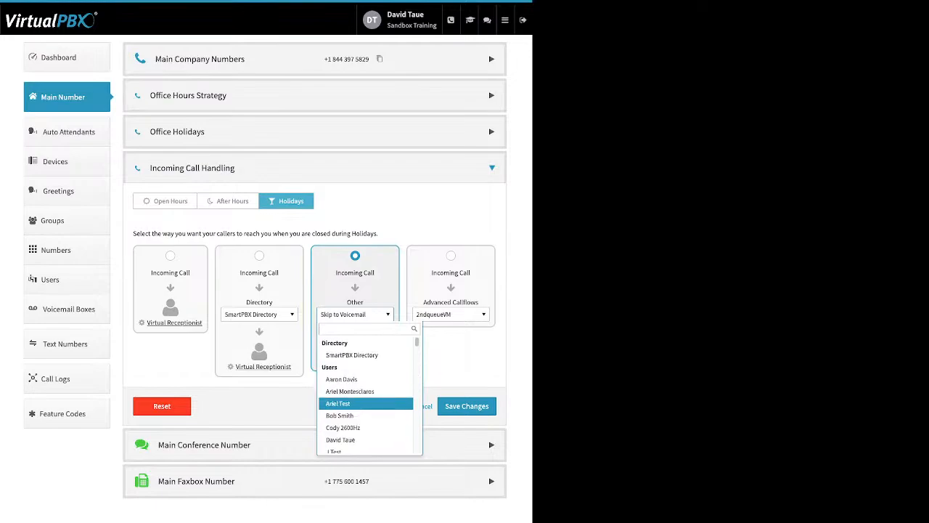
pyautogui.scroll(-10, 366, 399)
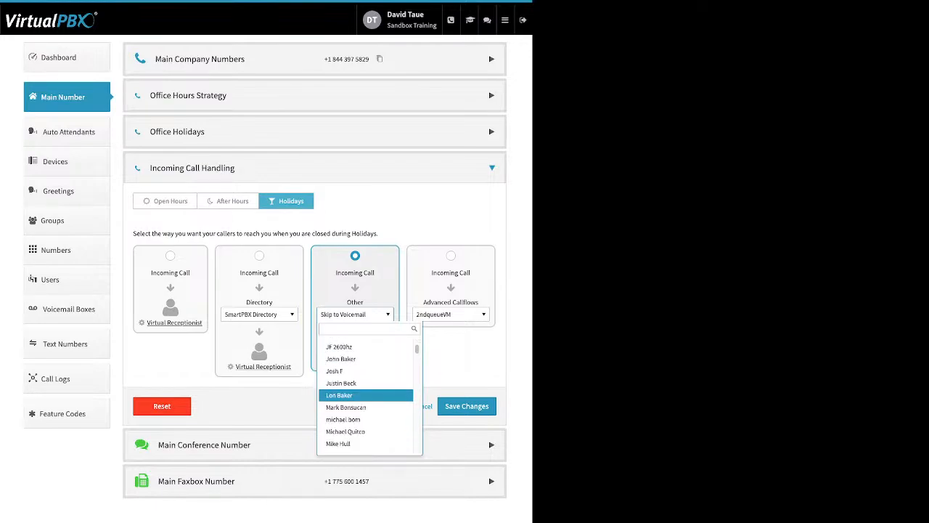
pyautogui.scroll(-2, 366, 401)
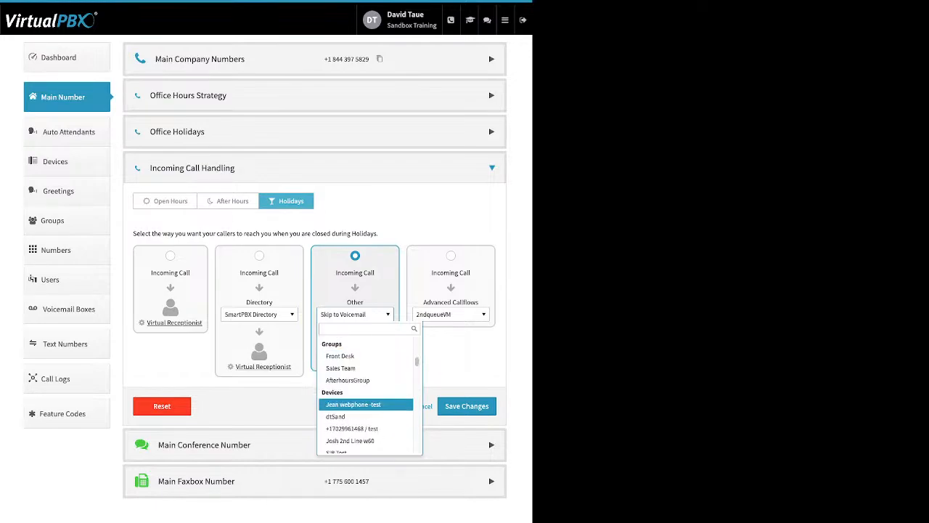
pyautogui.scroll(-5, 366, 403)
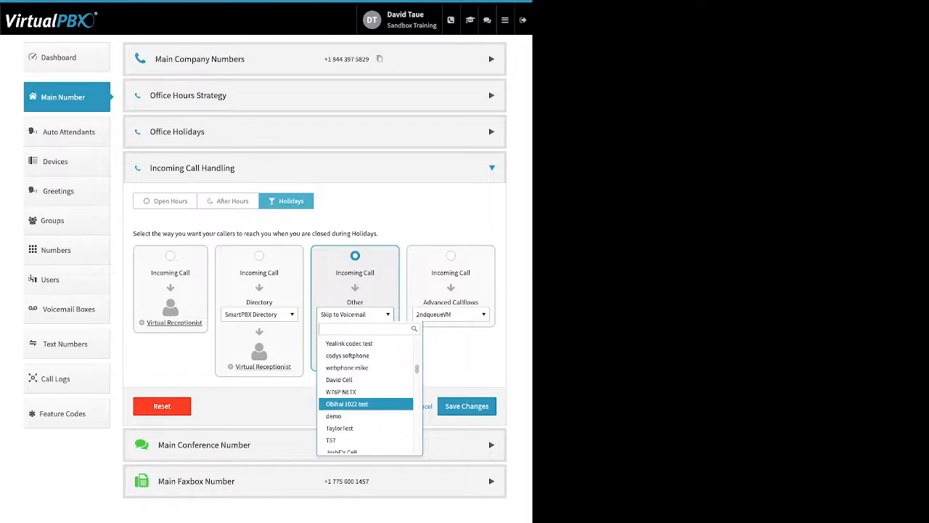
pyautogui.scroll(-10, 366, 403)
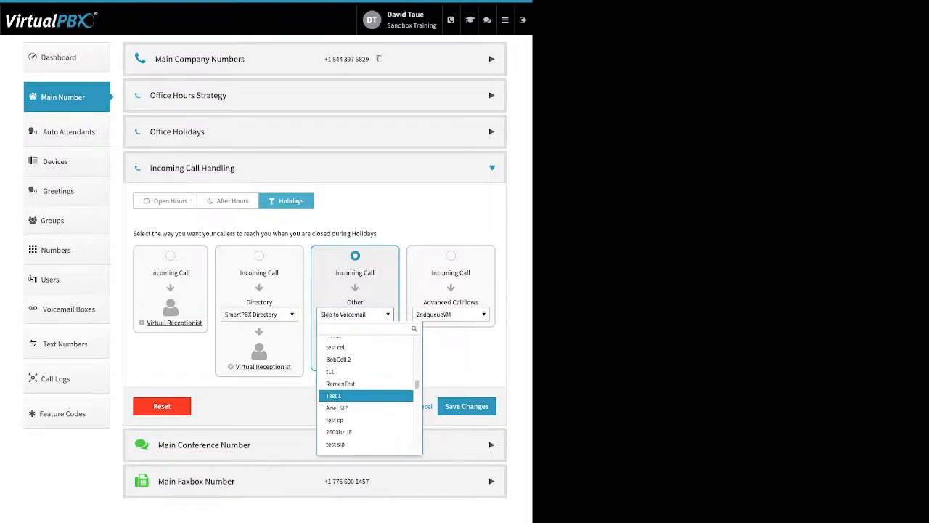
pyautogui.scroll(-2, 366, 398)
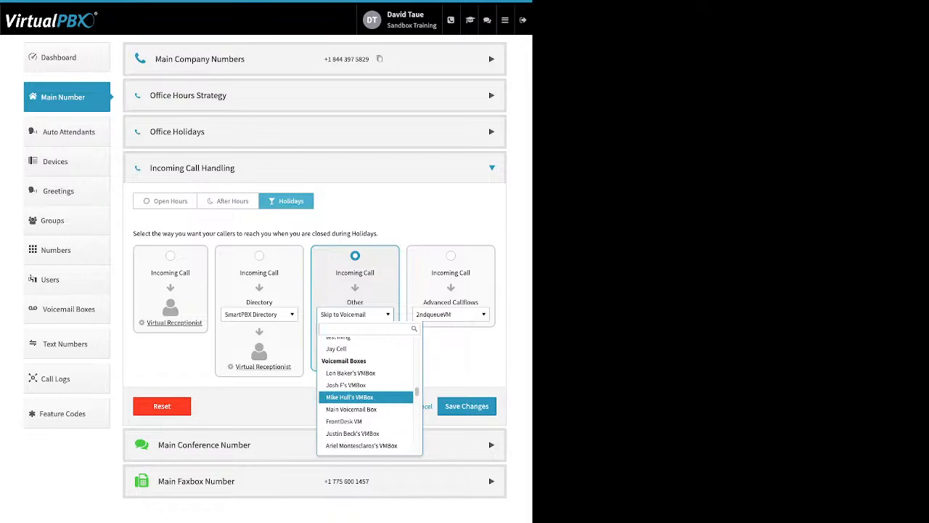
pyautogui.scroll(-10, 366, 401)
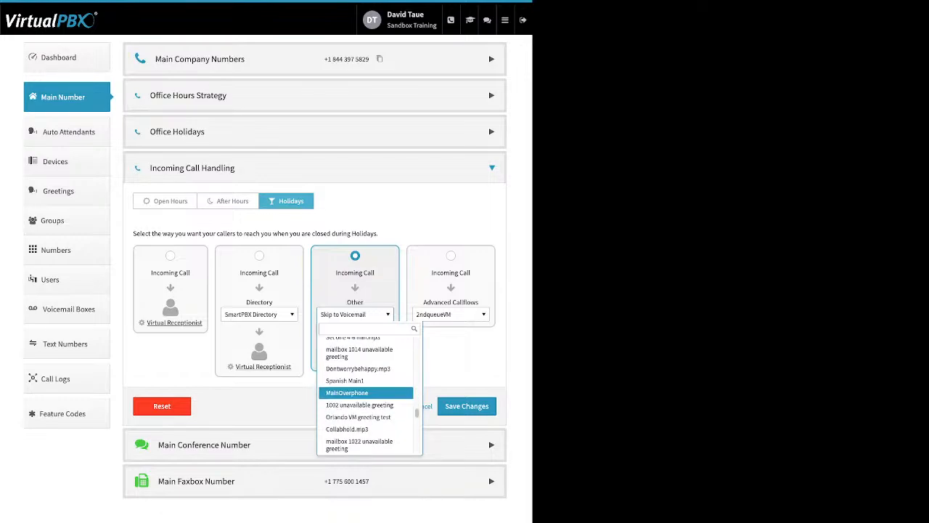
pyautogui.click(358, 368)
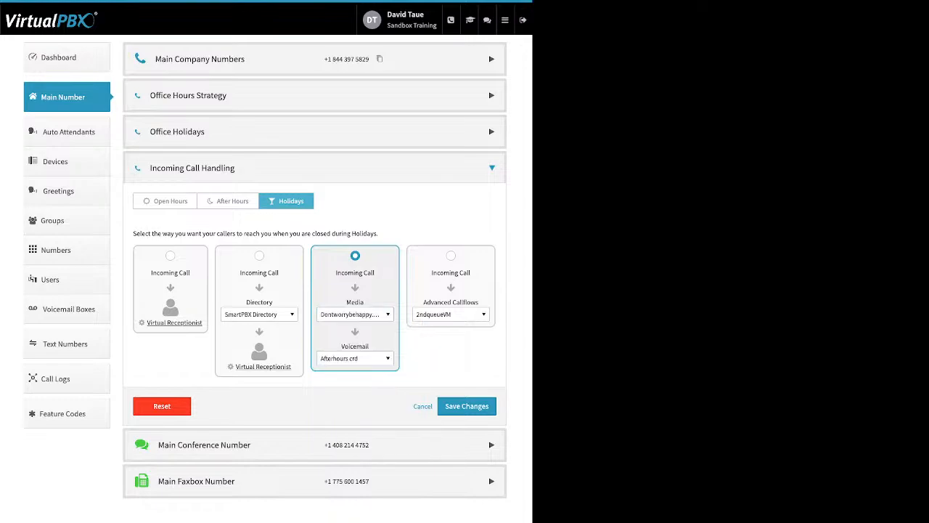
# Set the Holidays voicemail destination to Main Voicemail Box and try to save the call handling changes
pyautogui.click(355, 358)
pyautogui.scroll(5, 367, 436)
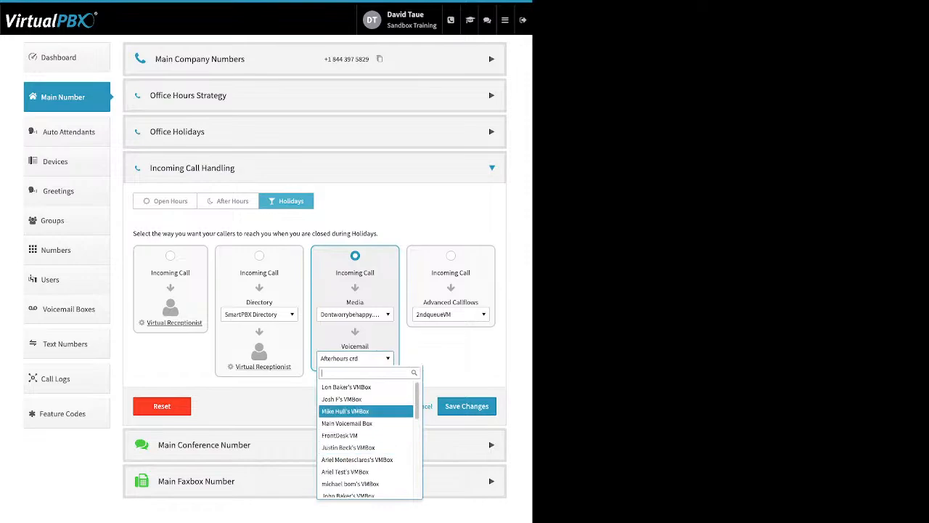
pyautogui.scroll(-2, 366, 411)
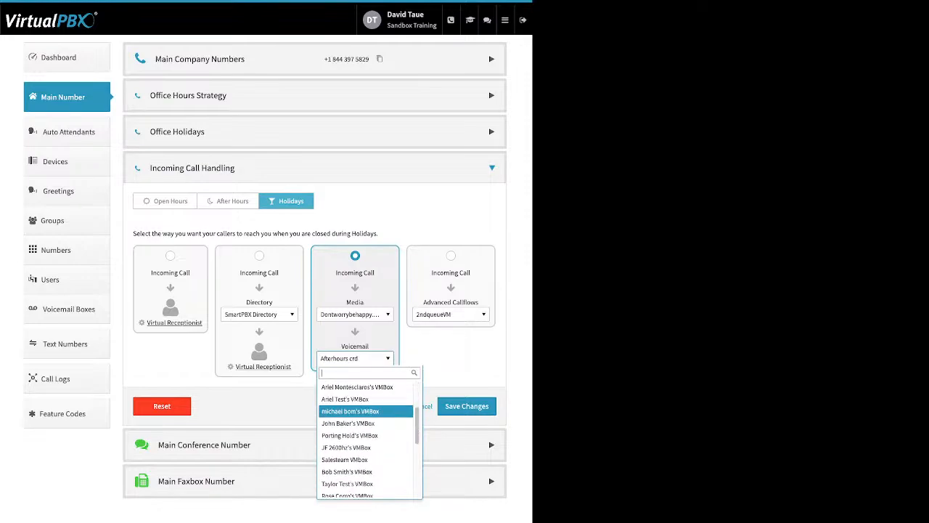
pyautogui.scroll(1, 367, 412)
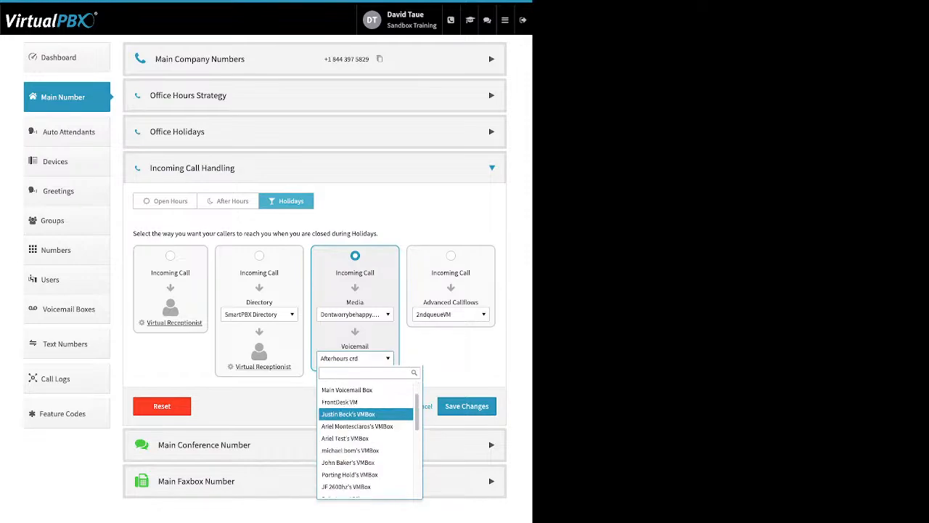
pyautogui.scroll(1, 367, 412)
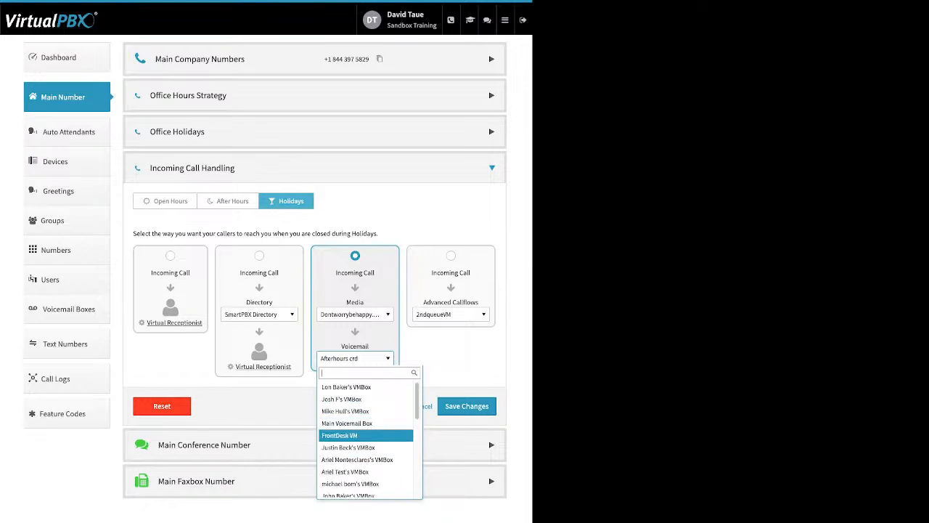
pyautogui.click(365, 424)
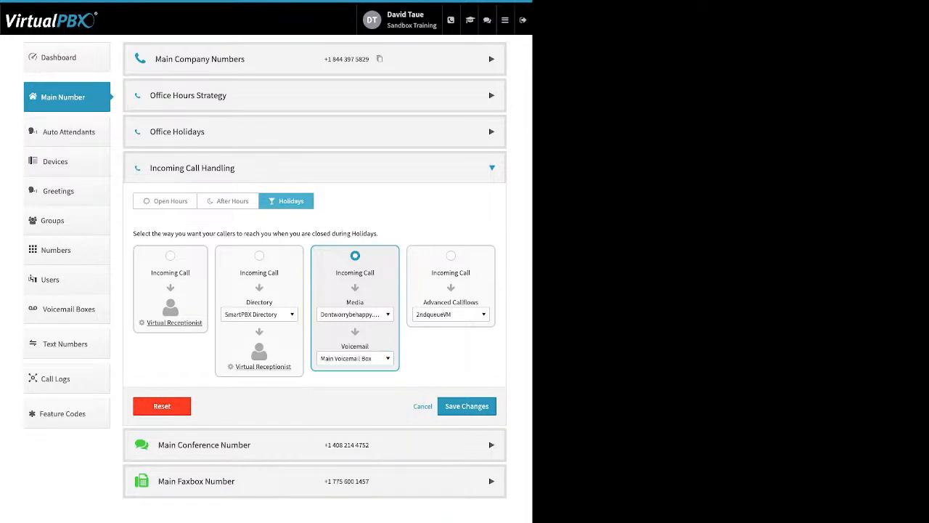
pyautogui.click(485, 407)
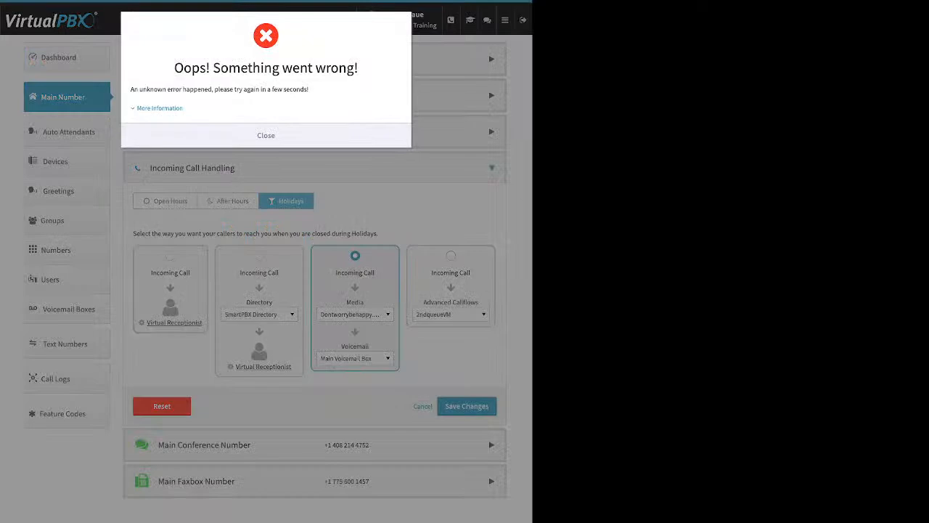
pyautogui.press('Escape')
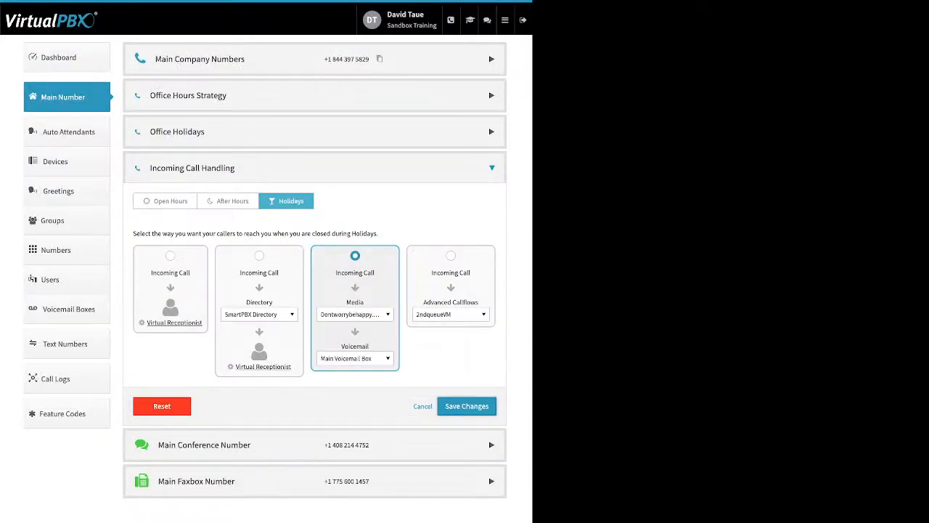
# Expand the Main Conference Number, examine its Custom Conference Greeting with the greeting enabled, and leave without saving
pyautogui.click(492, 445)
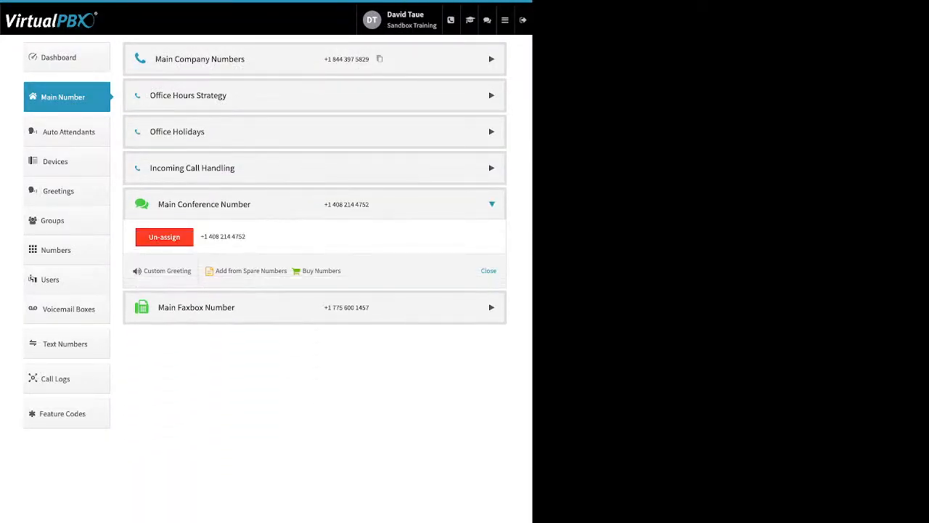
pyautogui.moveTo(341, 271); pyautogui.dragTo(222, 271)
pyautogui.click(167, 270)
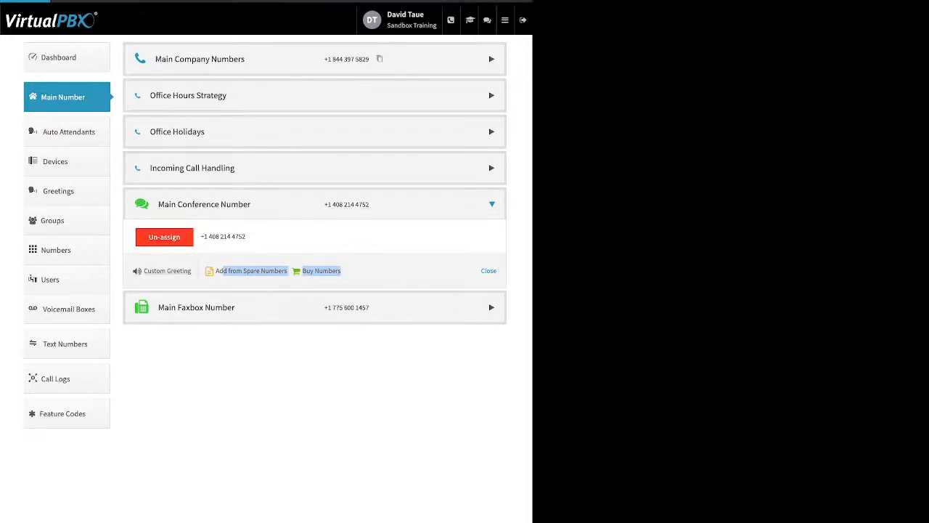
pyautogui.click(309, 67)
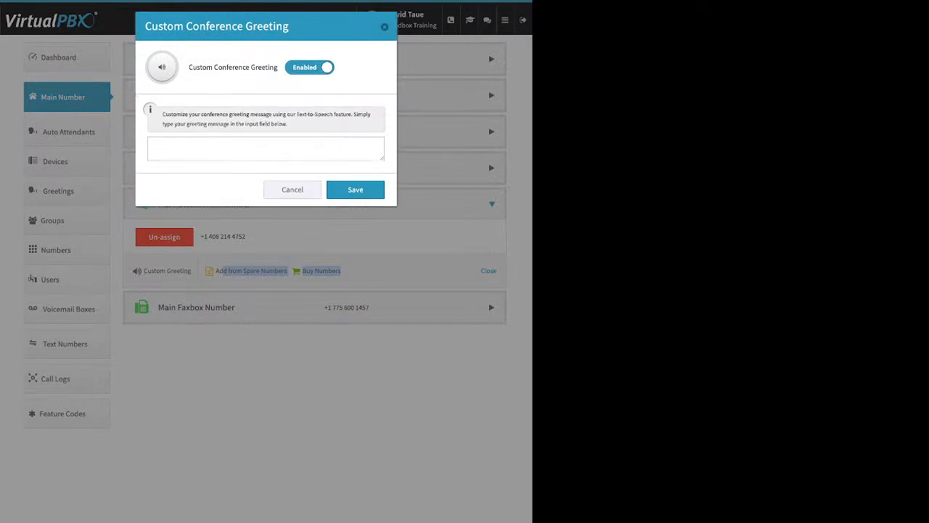
pyautogui.click(266, 149)
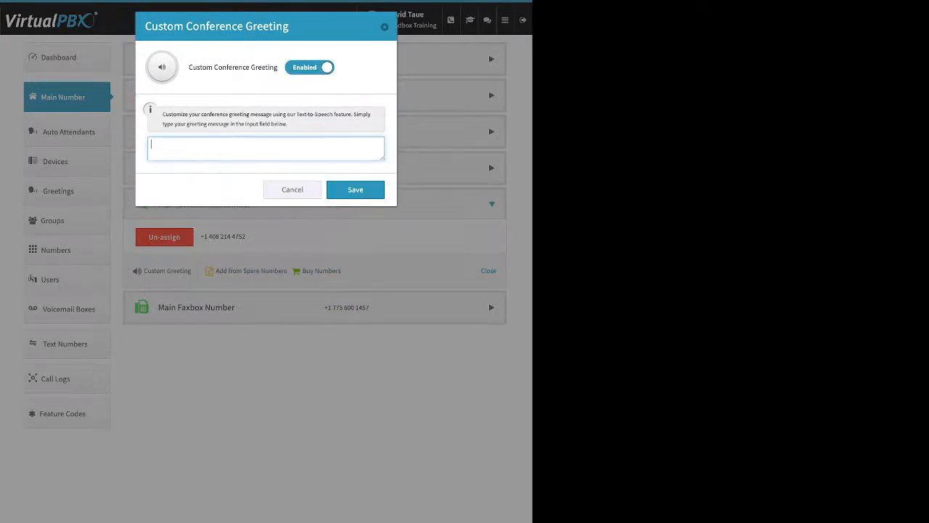
pyautogui.click(293, 189)
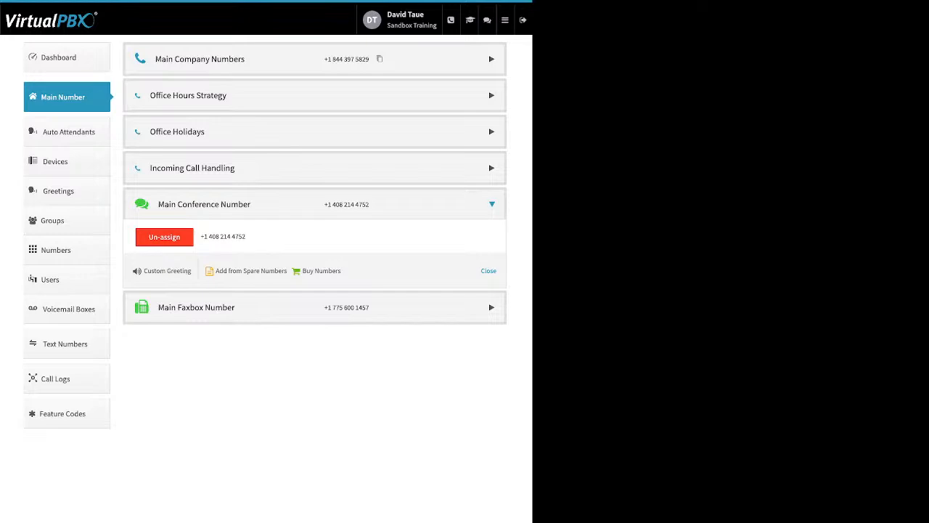
# Open the Main Faxbox settings, review Inbound Notification Email and Email Permissions, and save them without changes
pyautogui.click(196, 307)
pyautogui.click(492, 240)
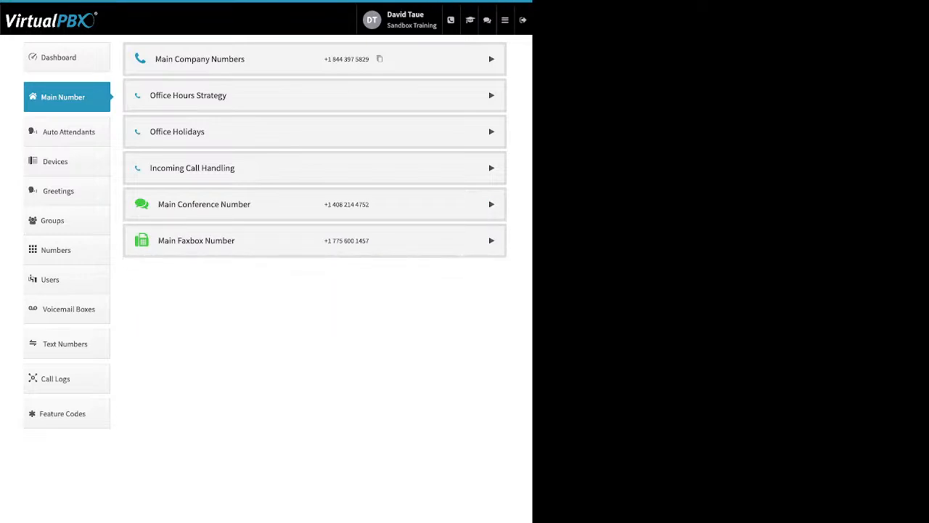
pyautogui.click(491, 240)
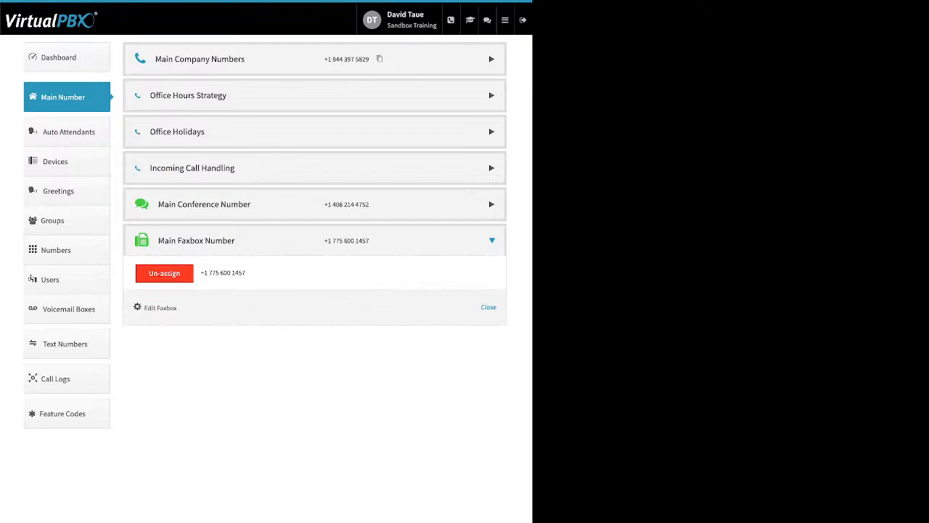
pyautogui.moveTo(178, 308); pyautogui.dragTo(145, 308)
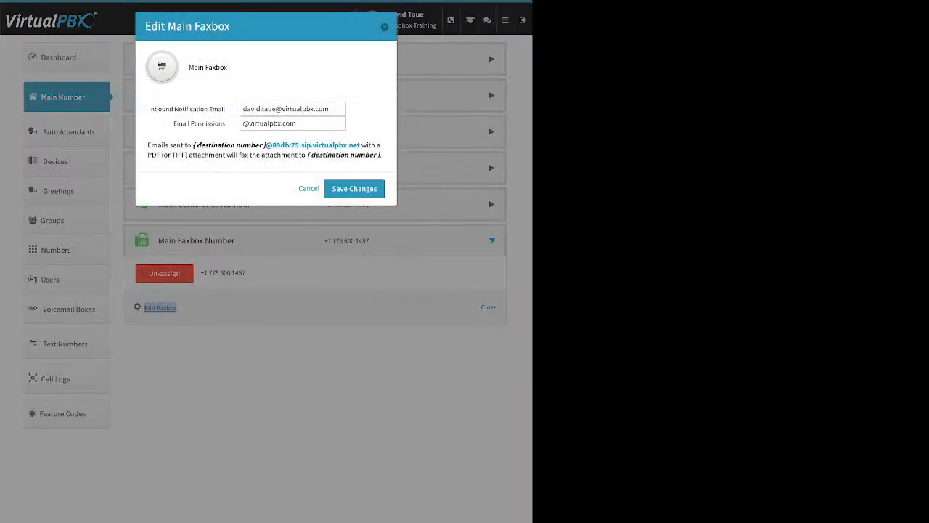
pyautogui.moveTo(225, 109); pyautogui.dragTo(148, 109)
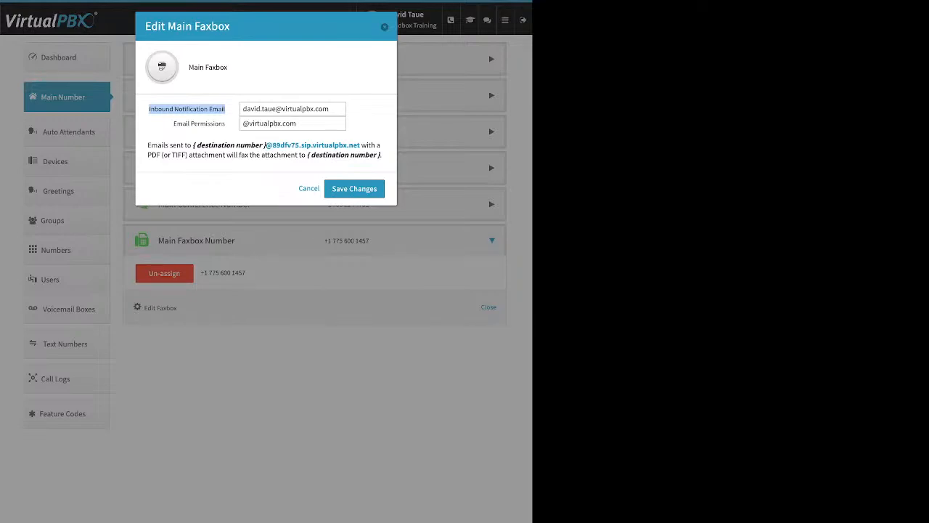
pyautogui.click(187, 109)
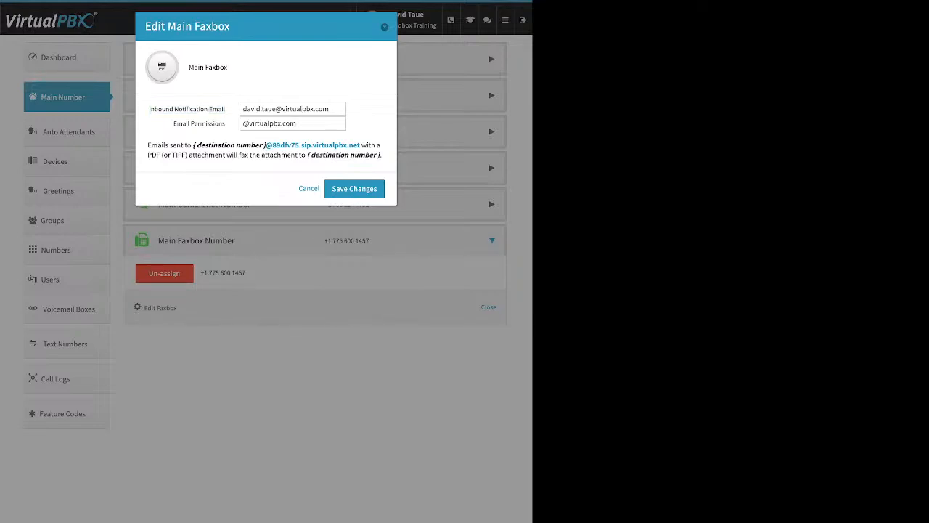
pyautogui.moveTo(173, 124); pyautogui.dragTo(225, 123)
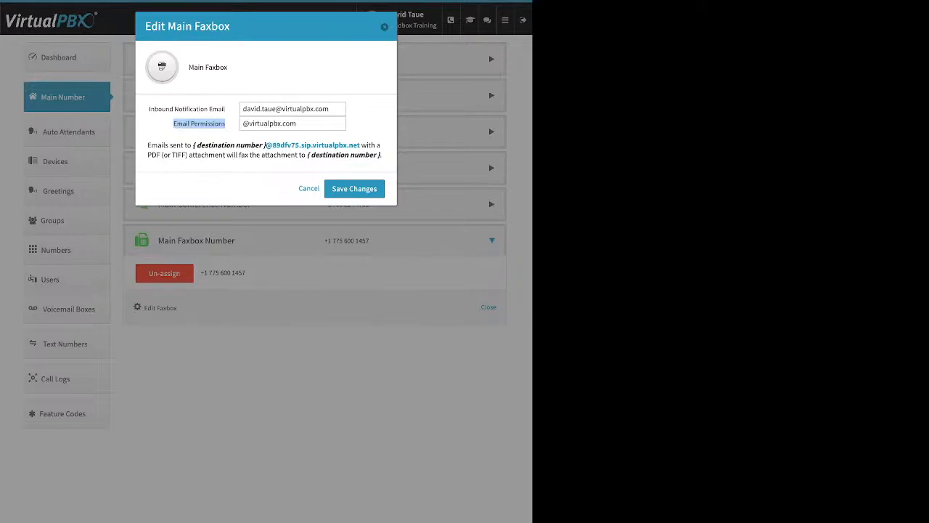
pyautogui.click(354, 188)
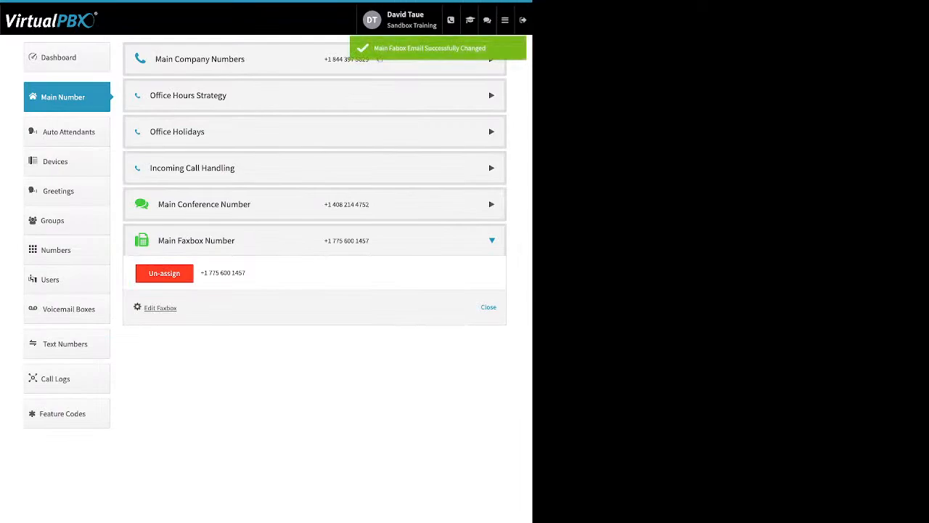
# Go to Auto Attendants, examine the name and extension fields for a new attendant without creating one, and point out the Spanish attendant's extension
pyautogui.click(68, 131)
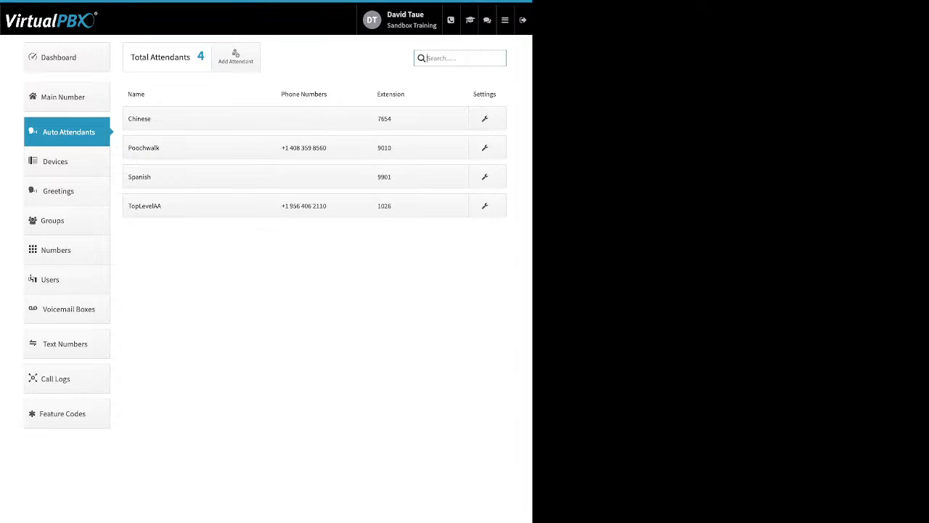
pyautogui.click(235, 56)
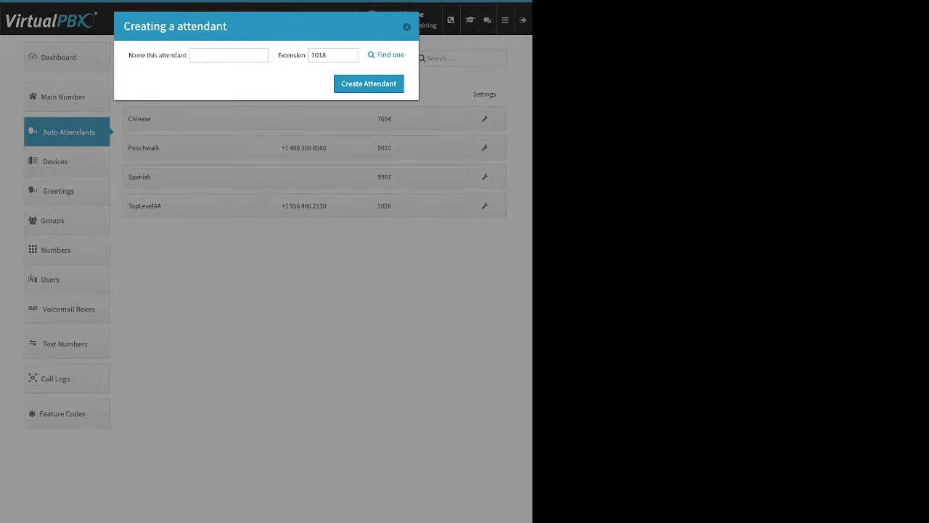
pyautogui.moveTo(129, 55); pyautogui.dragTo(182, 55)
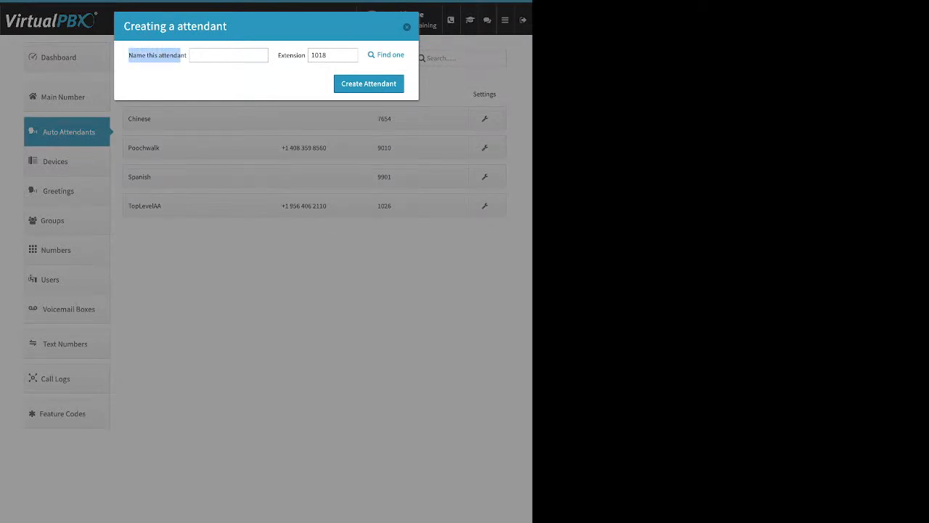
pyautogui.moveTo(306, 55); pyautogui.dragTo(289, 56)
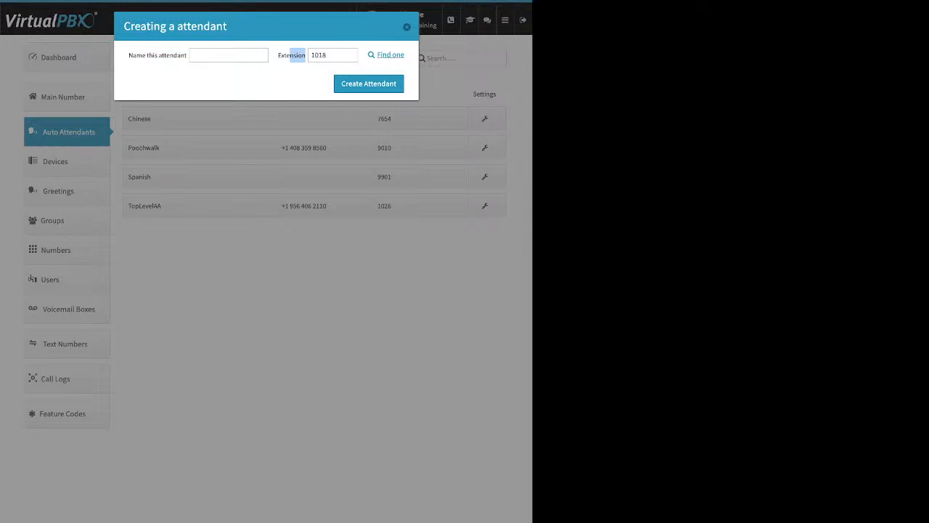
pyautogui.click(407, 26)
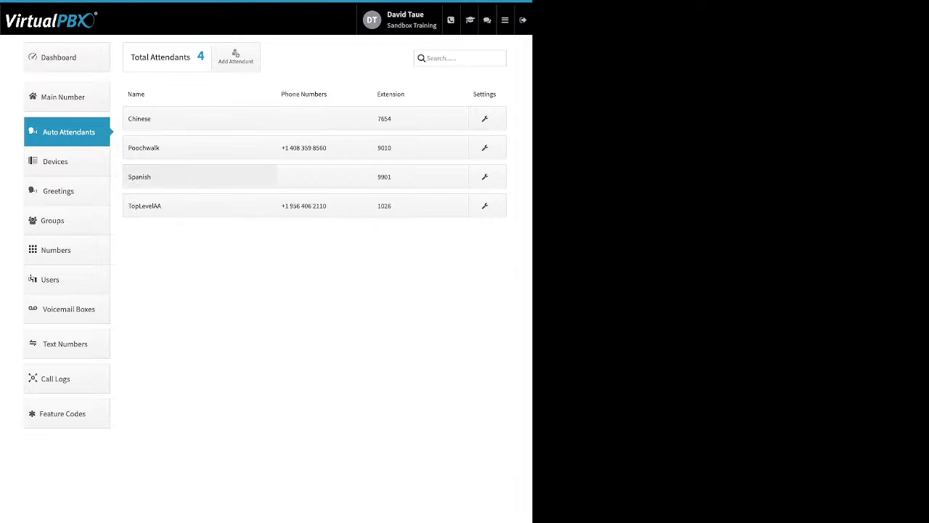
pyautogui.doubleClick(384, 178)
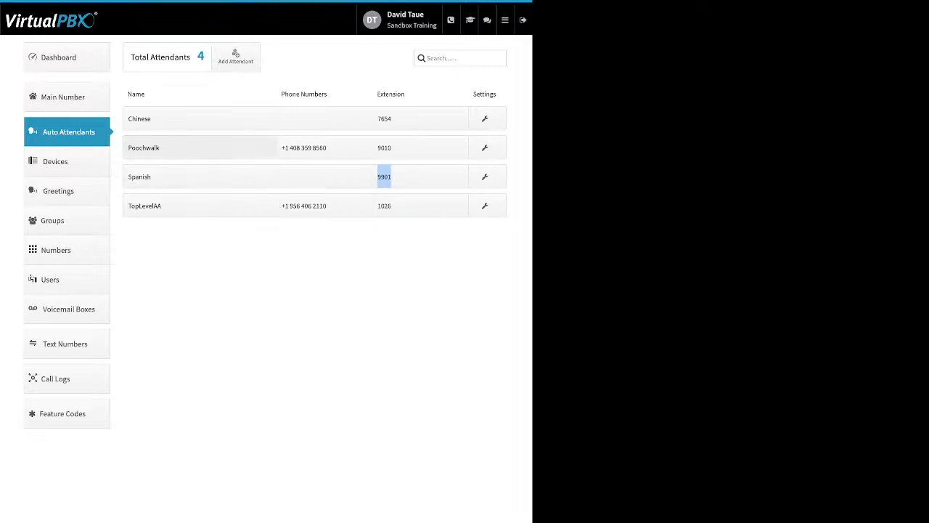
# Open the Poochwalk attendant's name settings, try Available in Main Menu, and leave without saving
pyautogui.click(199, 148)
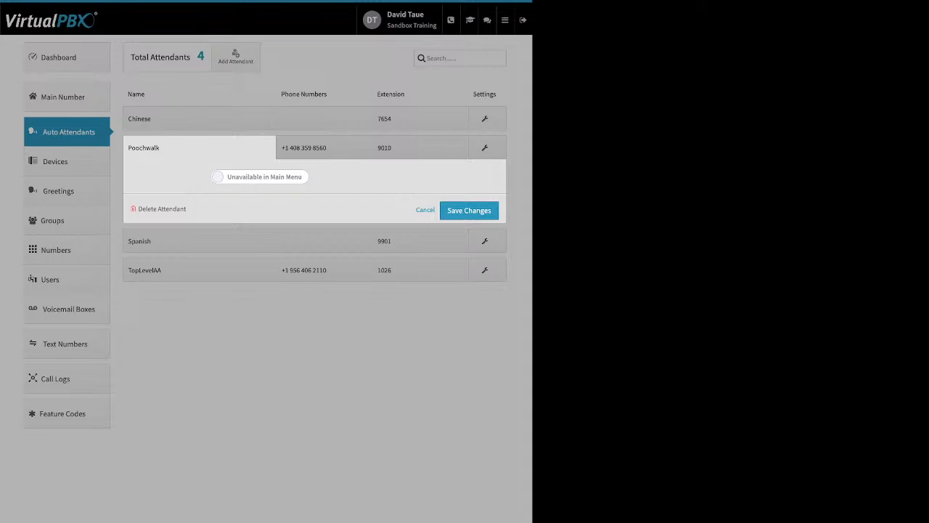
pyautogui.click(260, 176)
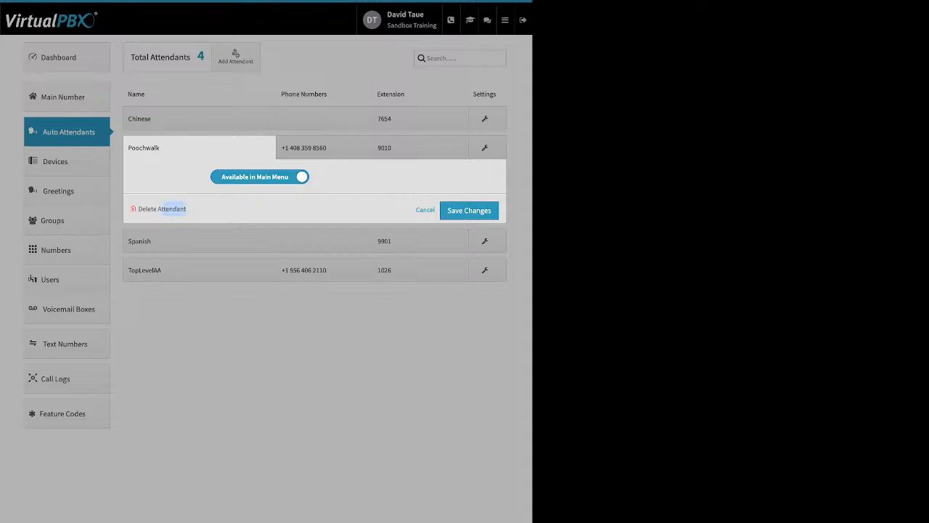
pyautogui.click(324, 120)
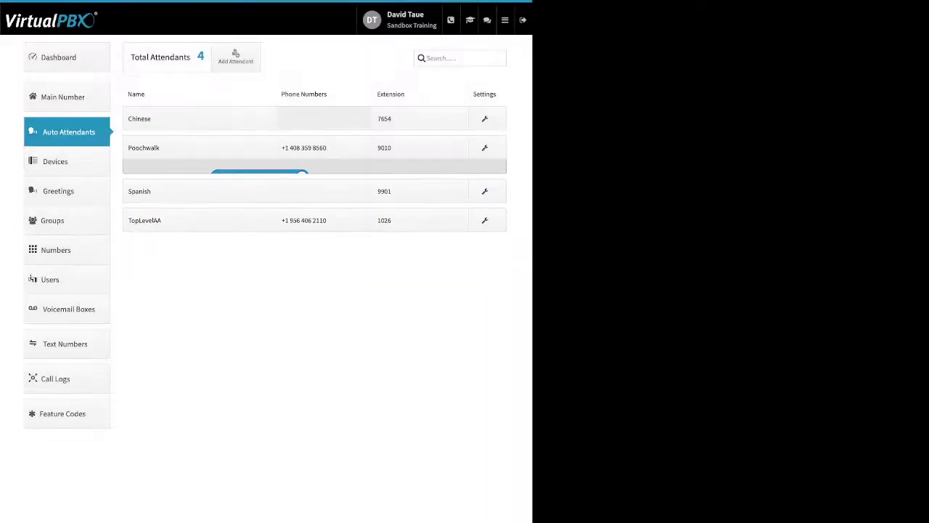
# Examine the Poochwalk attendant's phone number options, including adding or buying numbers and the assigned number's settings, and leave without changes
pyautogui.click(324, 148)
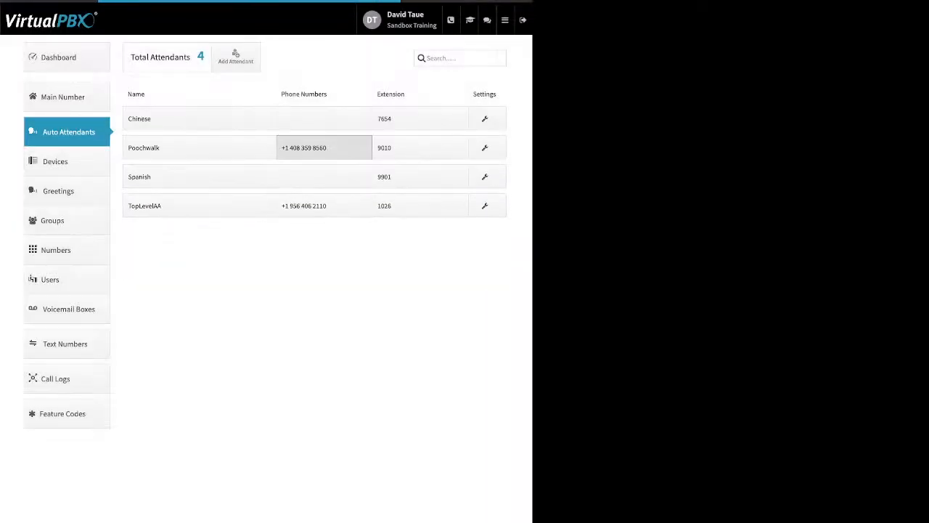
pyautogui.moveTo(142, 211); pyautogui.dragTo(265, 212)
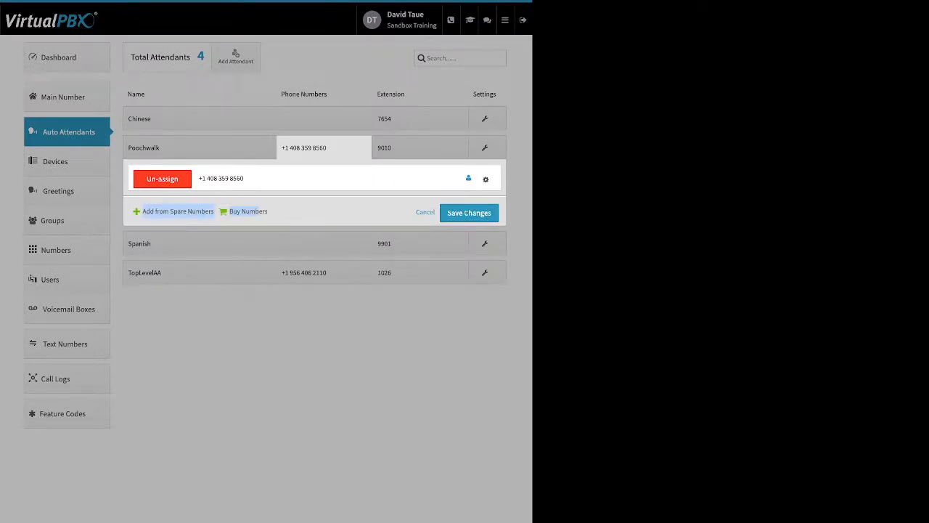
pyautogui.click(486, 178)
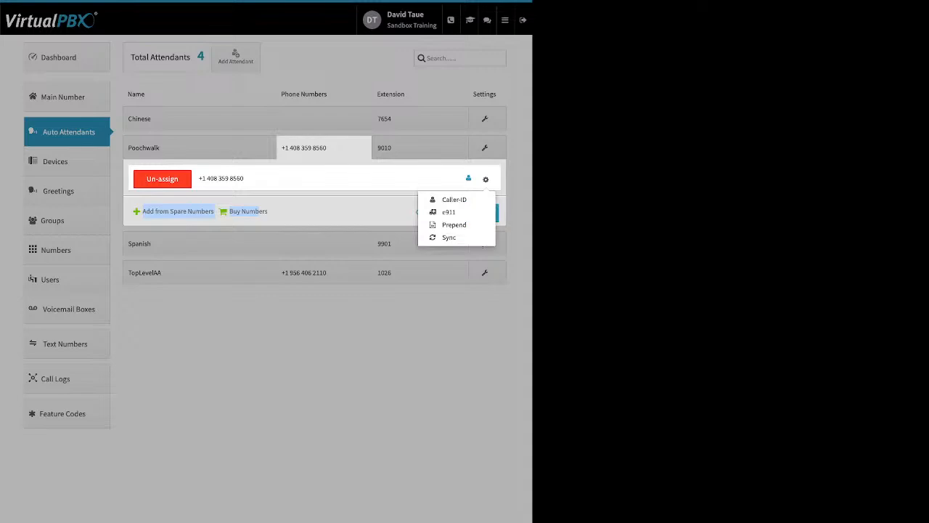
pyautogui.click(426, 213)
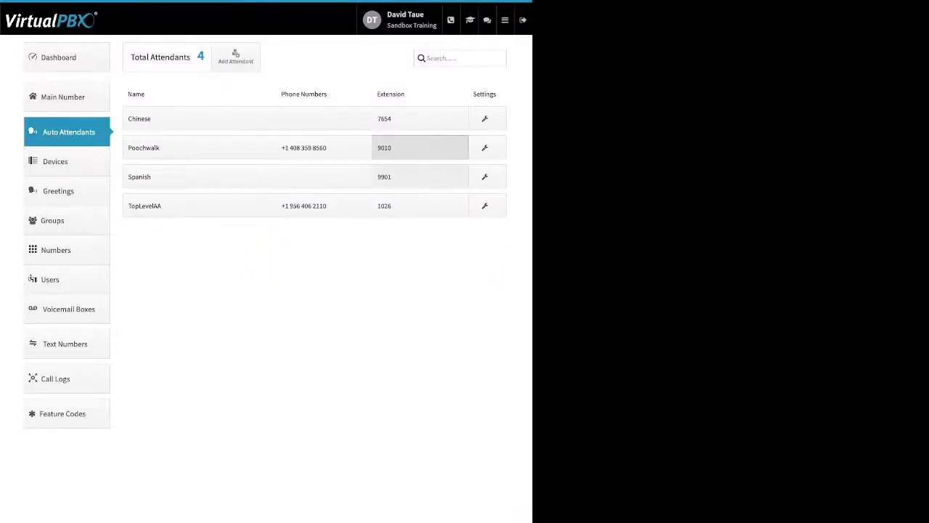
# Open the Poochwalk attendant's extensions, examine how to add another extension, and cancel without adding one
pyautogui.click(419, 147)
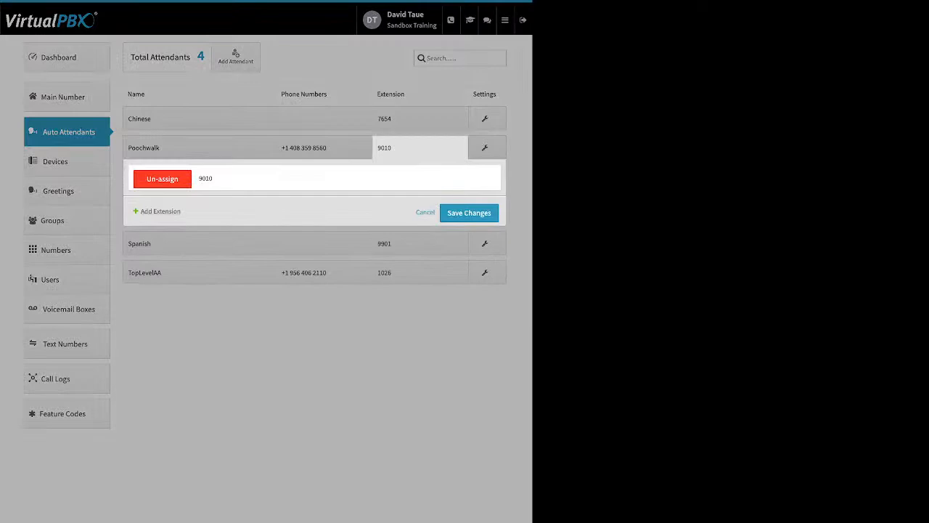
pyautogui.click(160, 212)
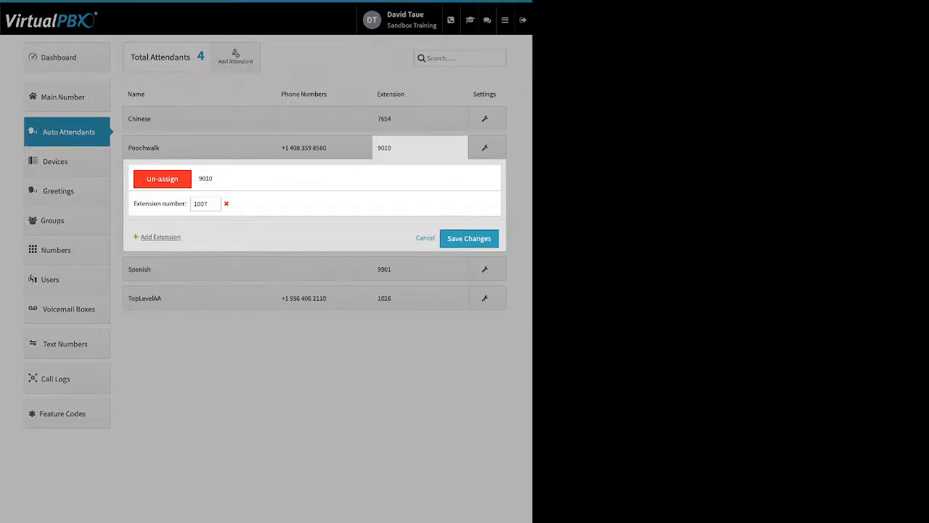
pyautogui.click(425, 238)
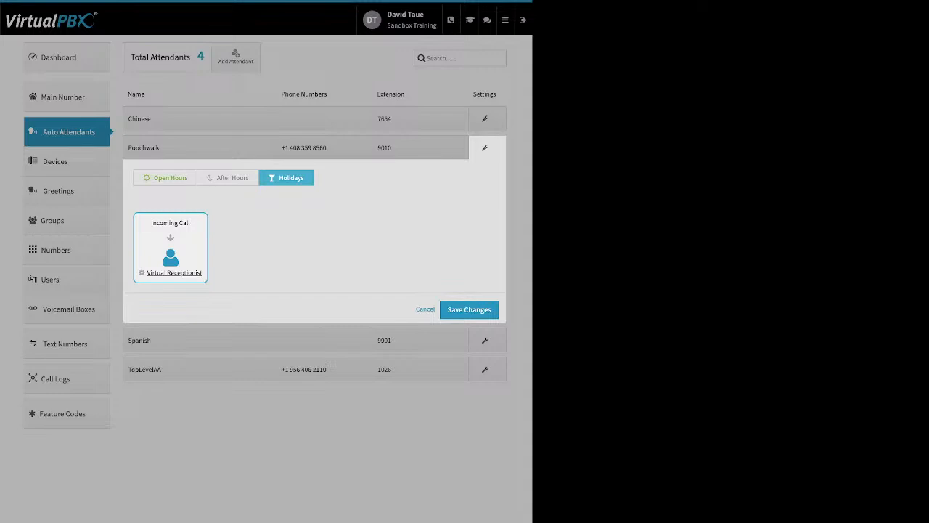
# Review the Poochwalk attendant's Open Hours Virtual Receptionist menu, greetings and settings, and save both it and the call handling without changes
pyautogui.click(165, 177)
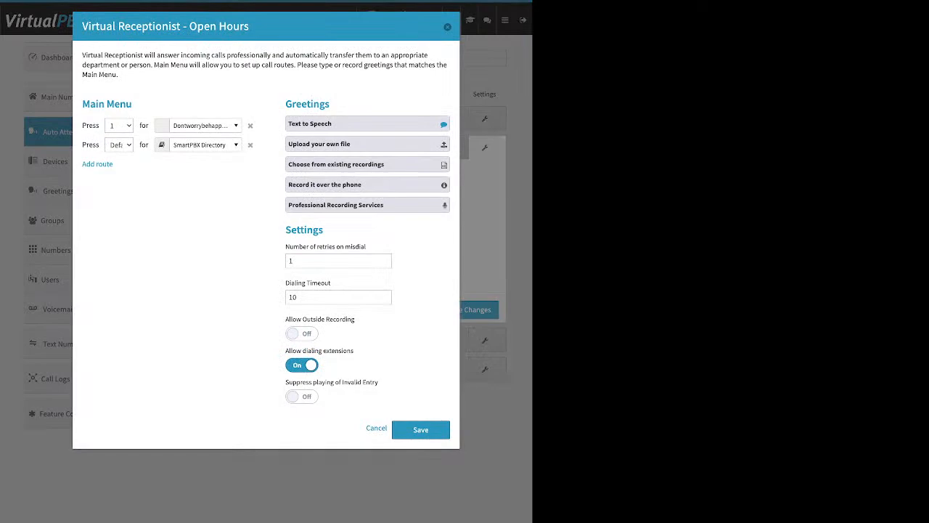
pyautogui.click(420, 430)
pyautogui.click(469, 310)
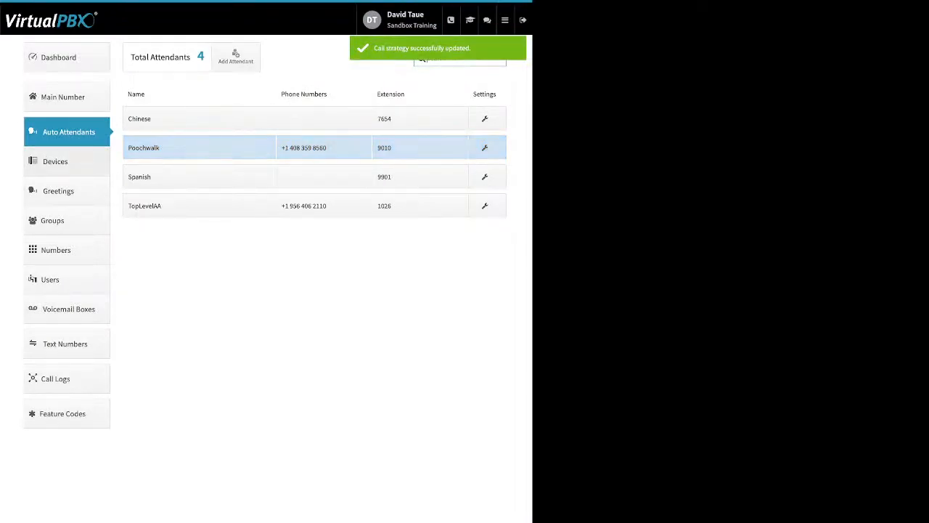
# Go to Devices, point out the Enable column, and examine the basic settings for a new Soft Phone without creating it
pyautogui.click(55, 161)
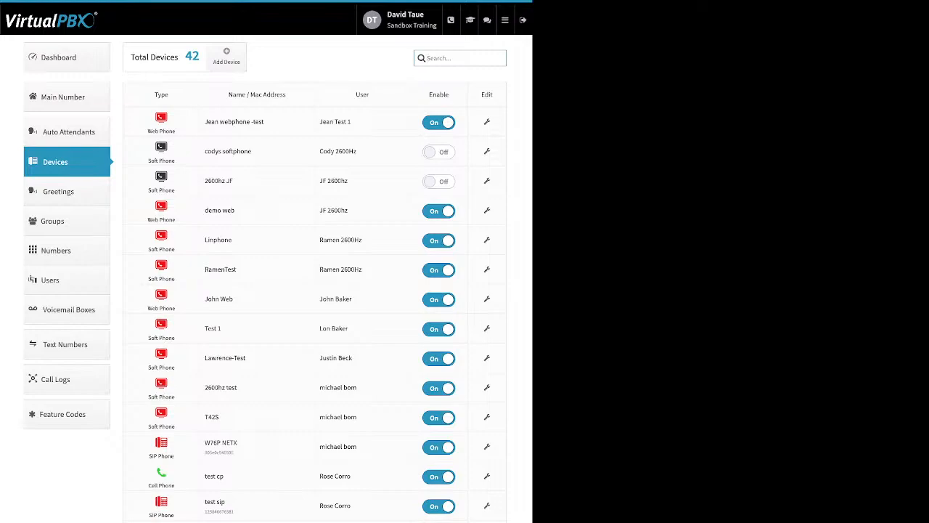
pyautogui.moveTo(449, 94); pyautogui.dragTo(428, 95)
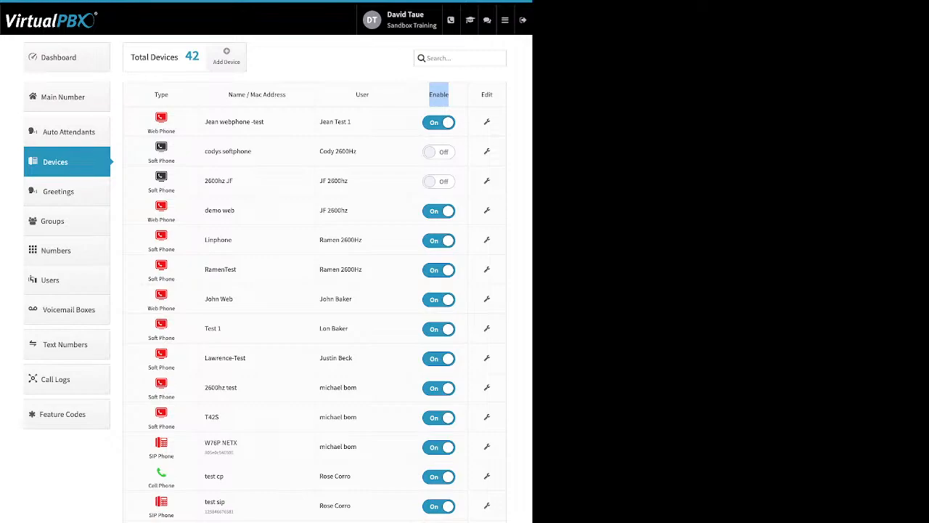
pyautogui.click(227, 57)
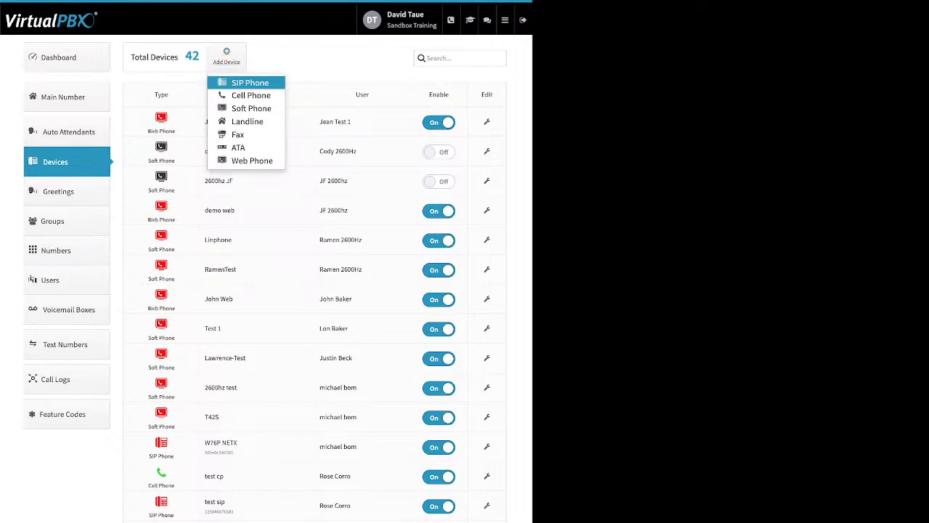
pyautogui.click(251, 108)
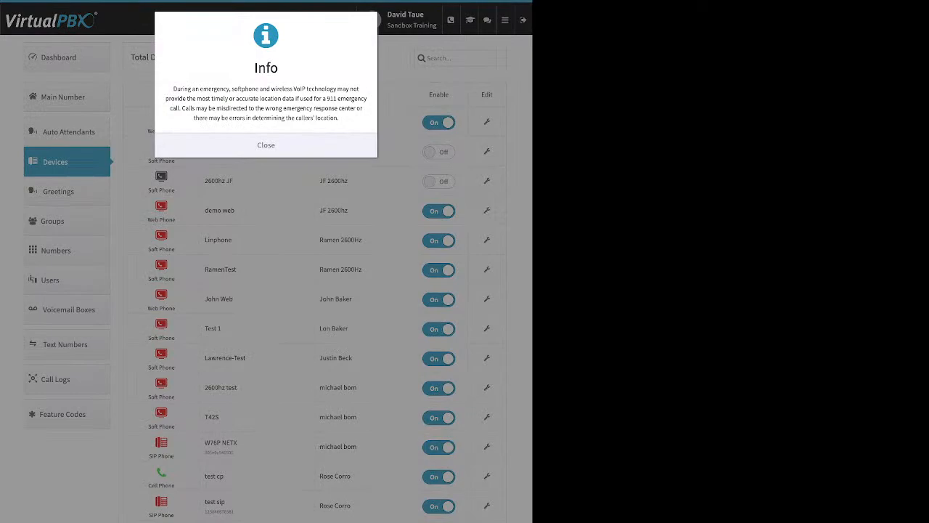
pyautogui.click(266, 145)
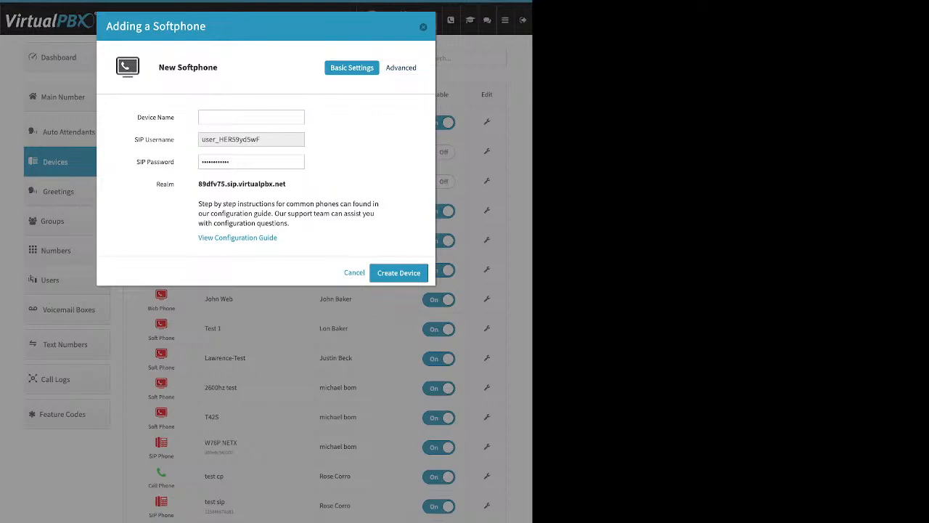
pyautogui.press('Escape')
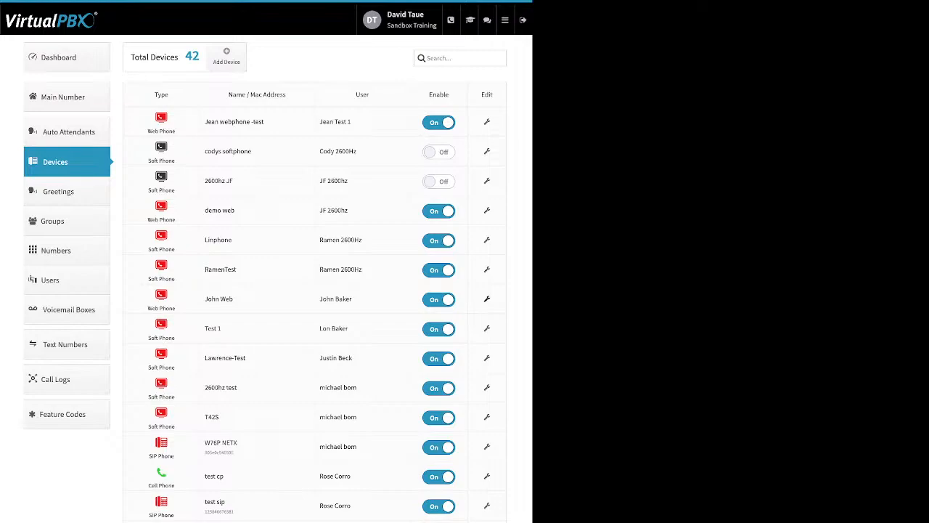
# Open the seventh listed device, a web phone, examine its available advanced settings categories, and close it without changes
pyautogui.click(486, 298)
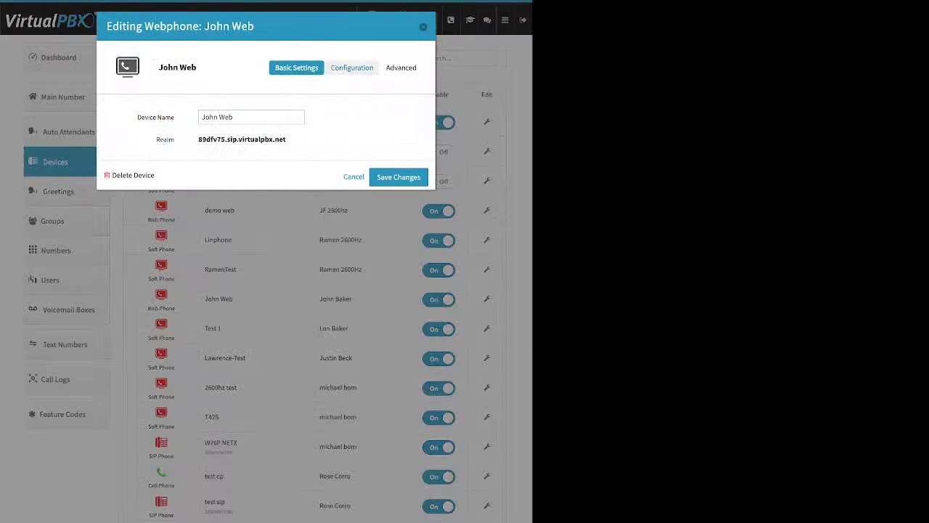
pyautogui.click(403, 67)
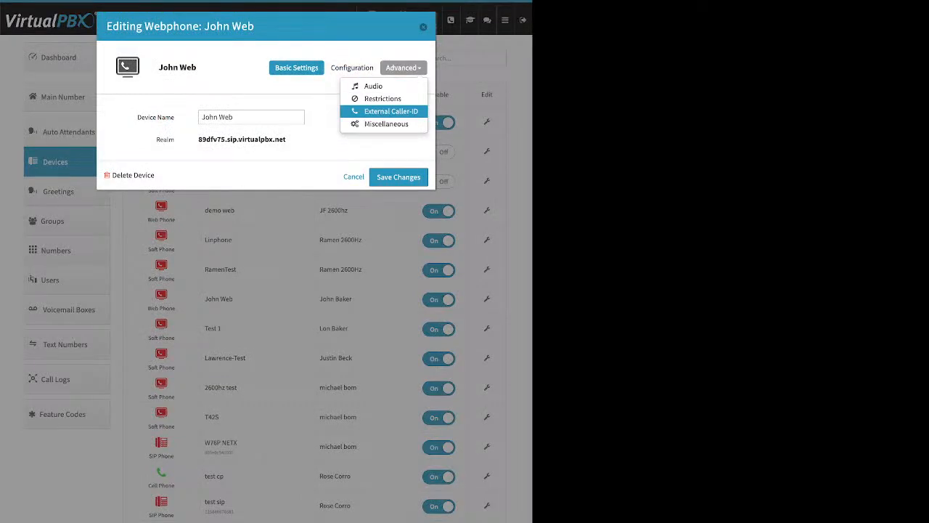
pyautogui.click(423, 26)
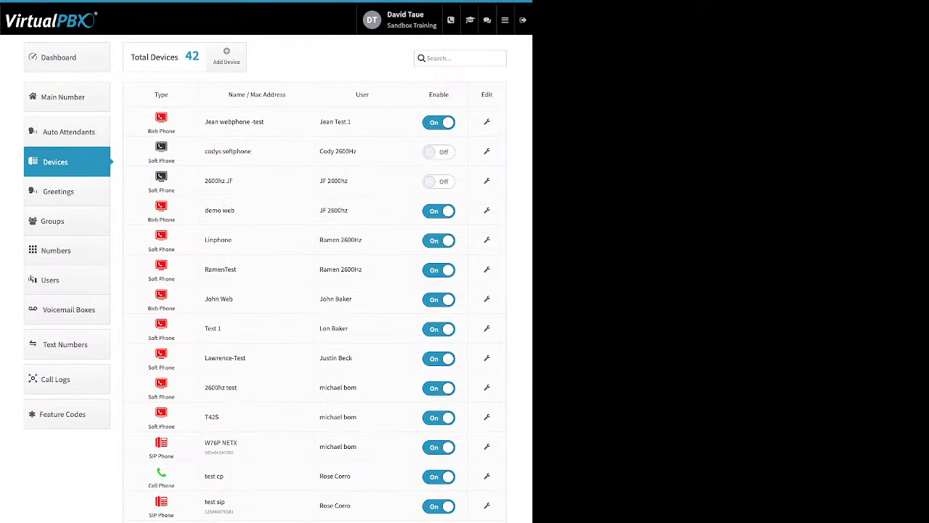
# Open the Test 1 softphone, examine its Emergency Caller-ID number setting, and close it without changes
pyautogui.click(487, 328)
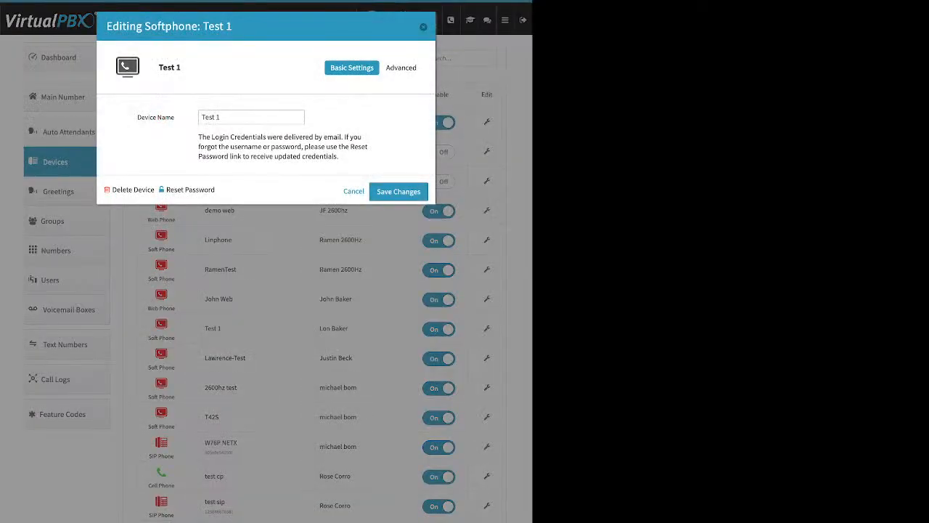
pyautogui.click(401, 67)
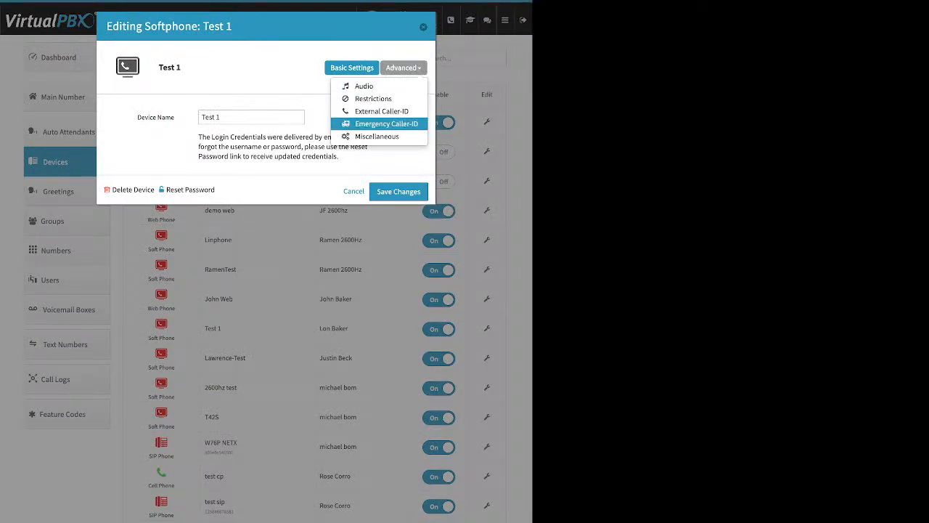
pyautogui.click(386, 123)
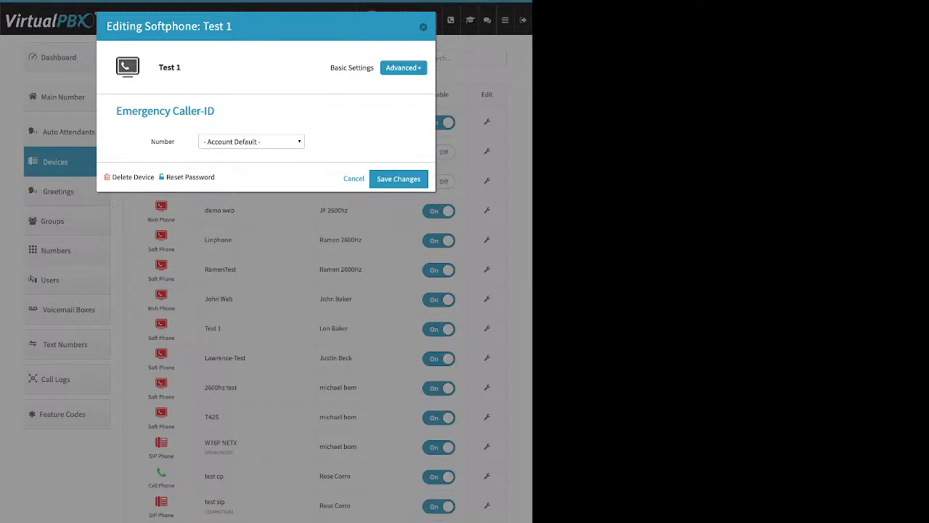
pyautogui.press('Escape')
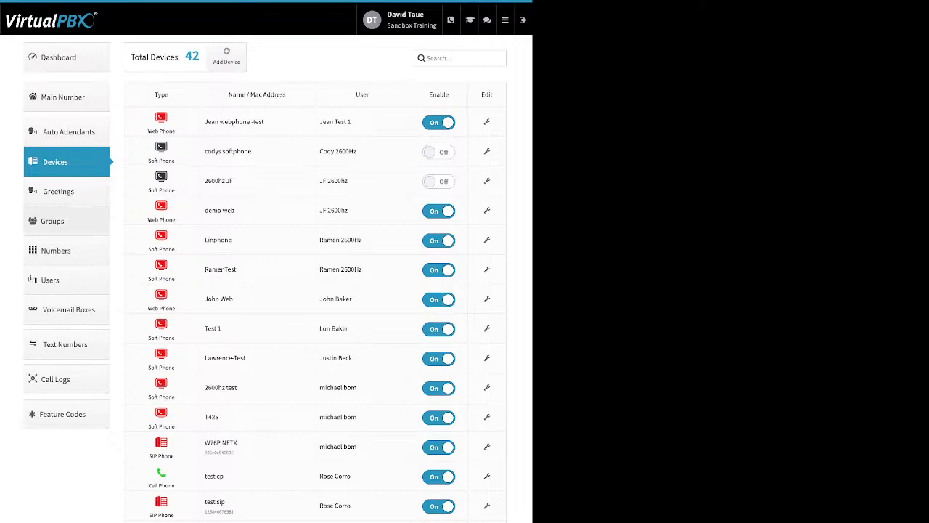
# Go to Greetings, examine the name and file upload fields for a new greeting, and leave without creating one
pyautogui.click(66, 192)
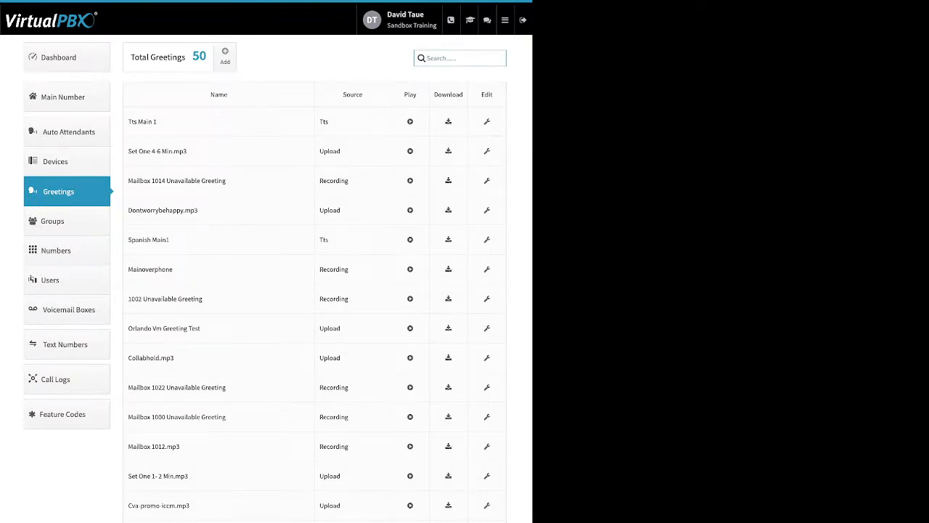
pyautogui.click(225, 56)
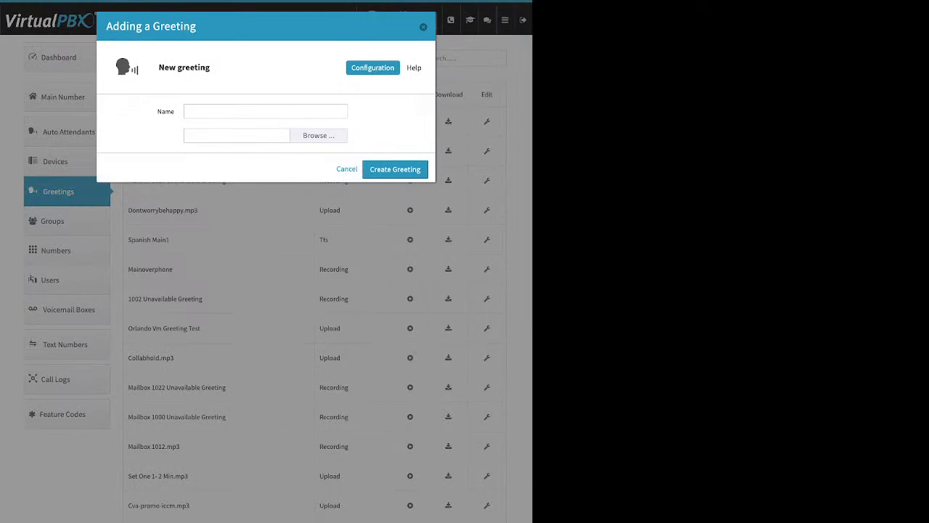
pyautogui.click(247, 111)
pyautogui.click(318, 135)
pyautogui.press('Escape')
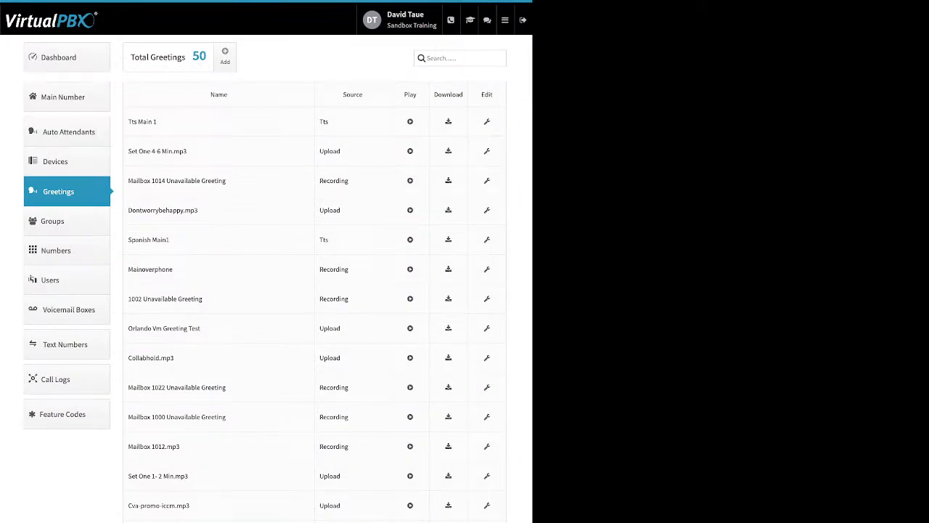
# Point out the greetings' names, their Tts, Upload and Recording sources, and the Play and Download options
pyautogui.moveTo(157, 122); pyautogui.dragTo(138, 121)
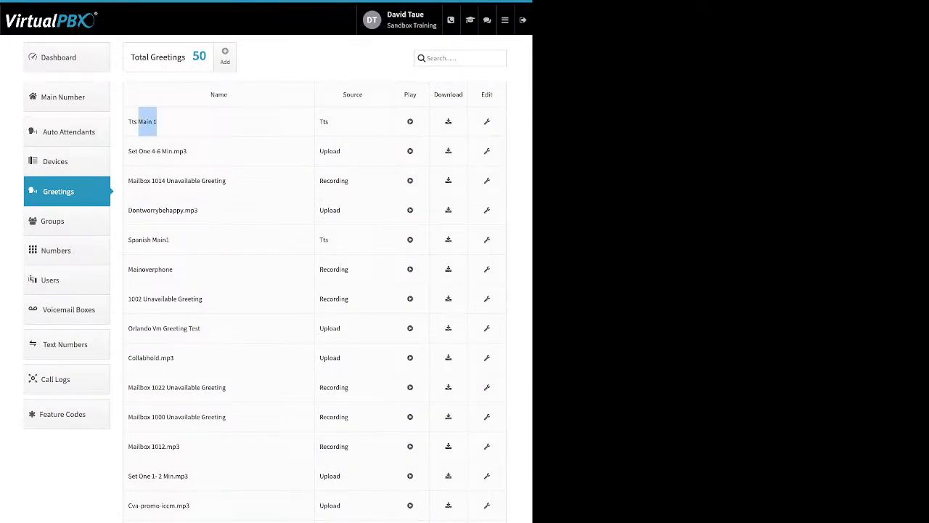
pyautogui.moveTo(329, 122); pyautogui.dragTo(320, 122)
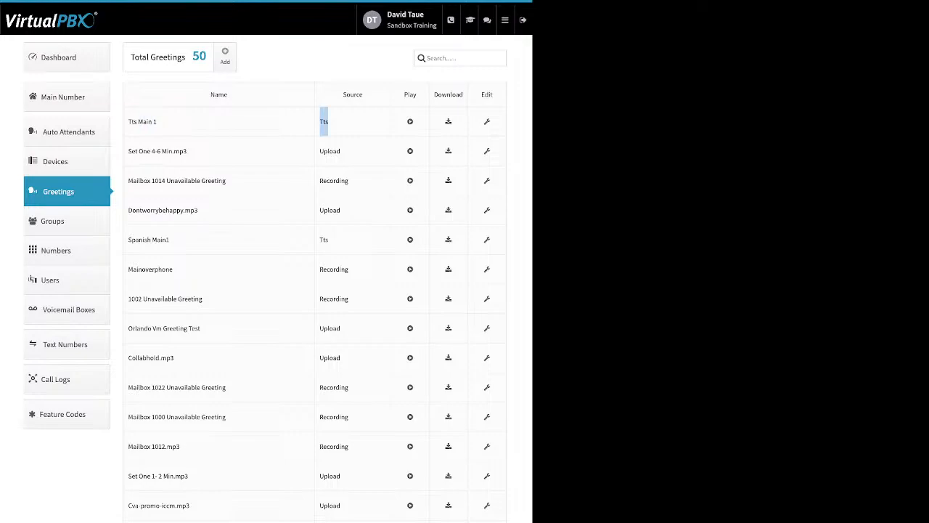
pyautogui.moveTo(342, 151); pyautogui.dragTo(319, 151)
pyautogui.doubleClick(334, 181)
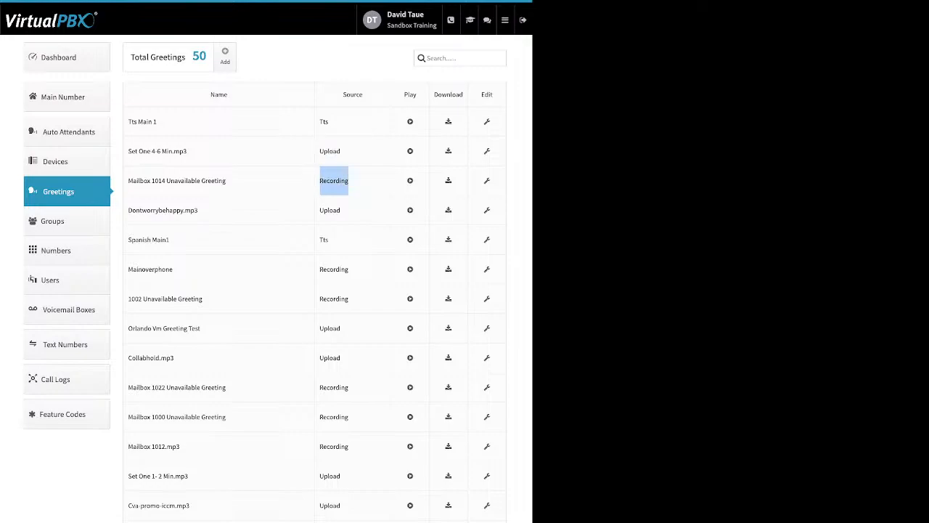
pyautogui.doubleClick(410, 95)
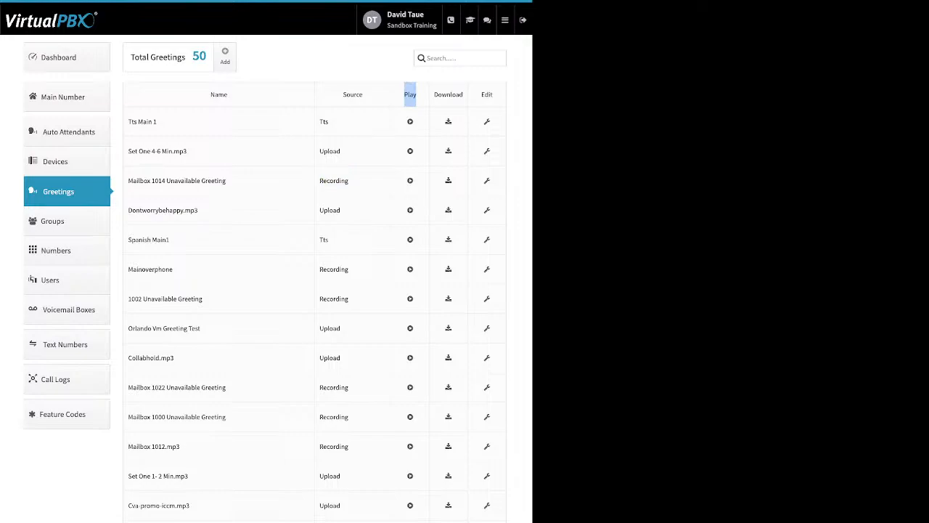
pyautogui.moveTo(463, 95); pyautogui.dragTo(434, 95)
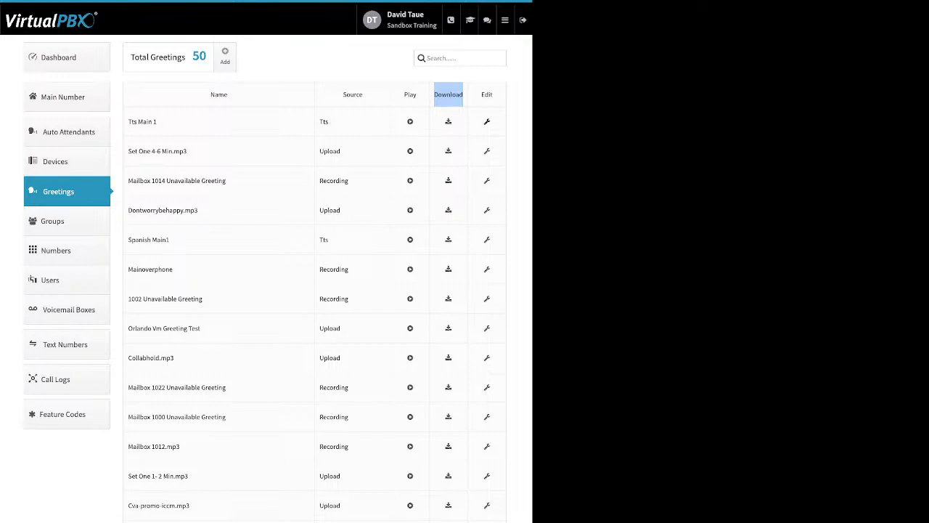
# Open the TTS Main 1 greeting, examine its Name field and Delete Greeting option, and close it without changes
pyautogui.click(487, 121)
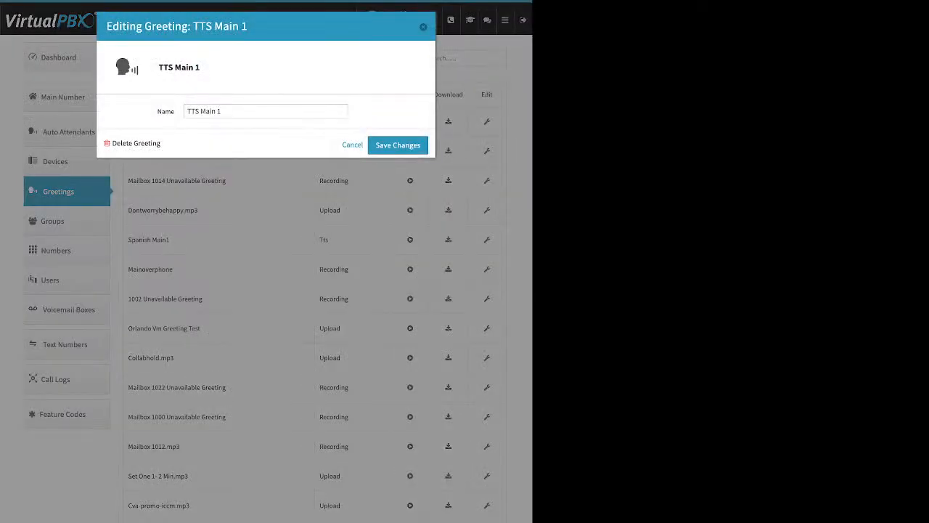
pyautogui.click(187, 111)
pyautogui.moveTo(165, 144); pyautogui.dragTo(129, 144)
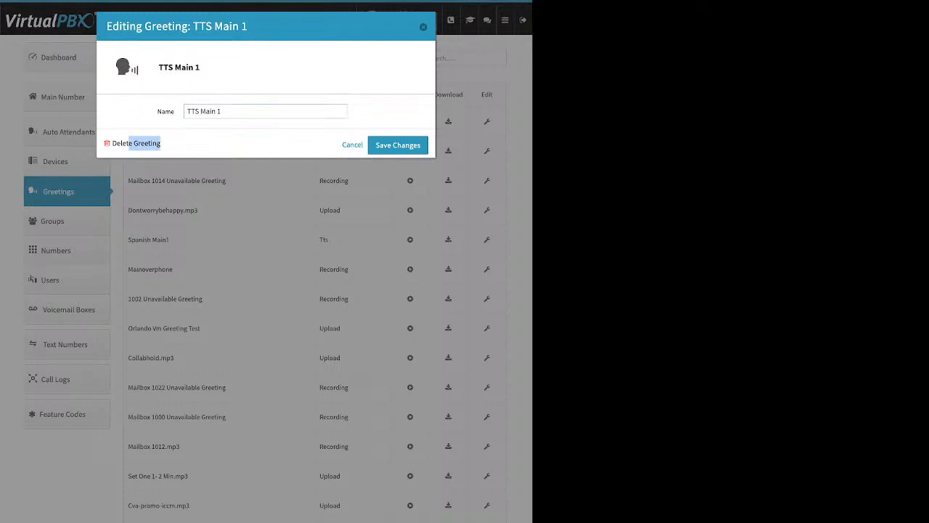
pyautogui.click(187, 111)
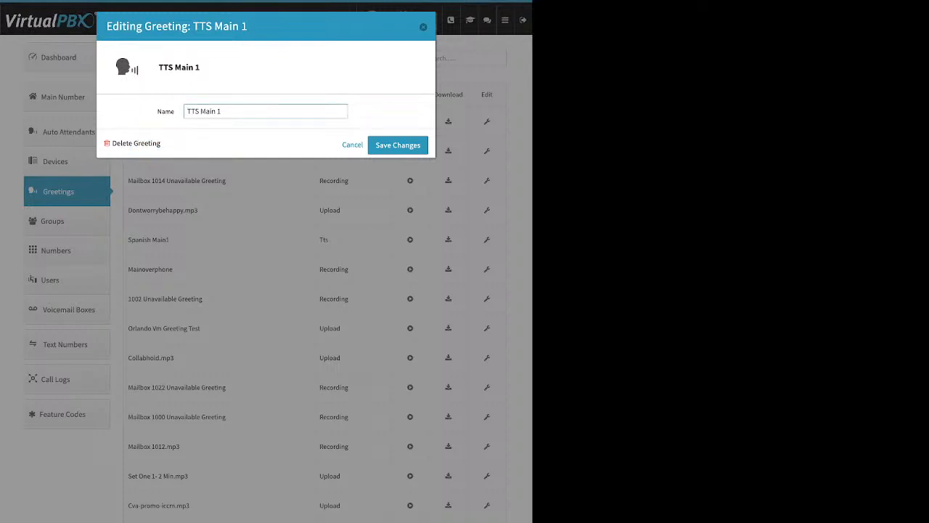
pyautogui.press('Escape')
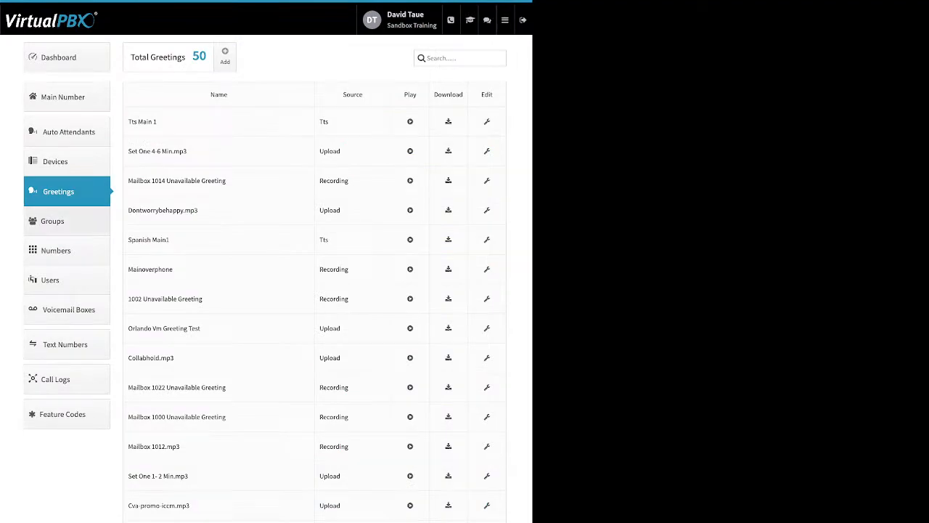
# Go to Numbers and examine the Caller-ID, e911, Prepend and Sync options for the first number in use
pyautogui.click(57, 250)
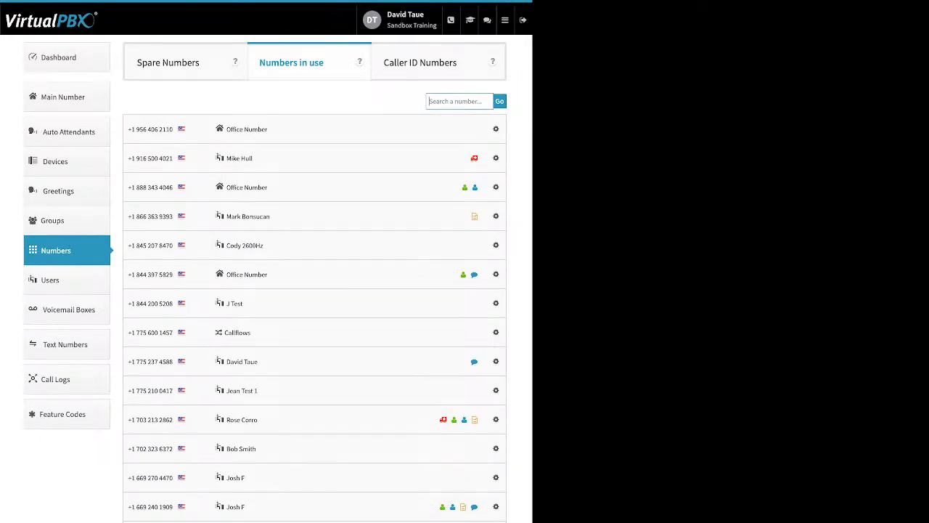
pyautogui.click(496, 129)
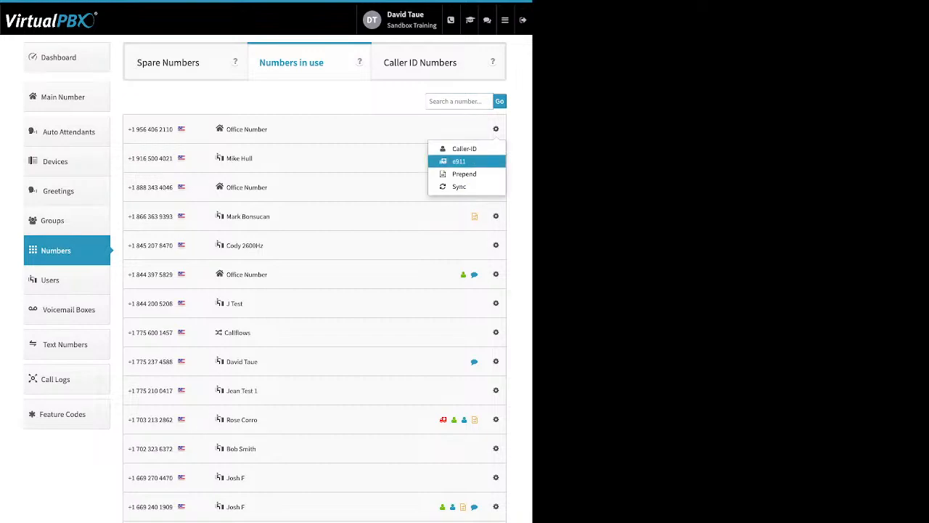
pyautogui.click(495, 129)
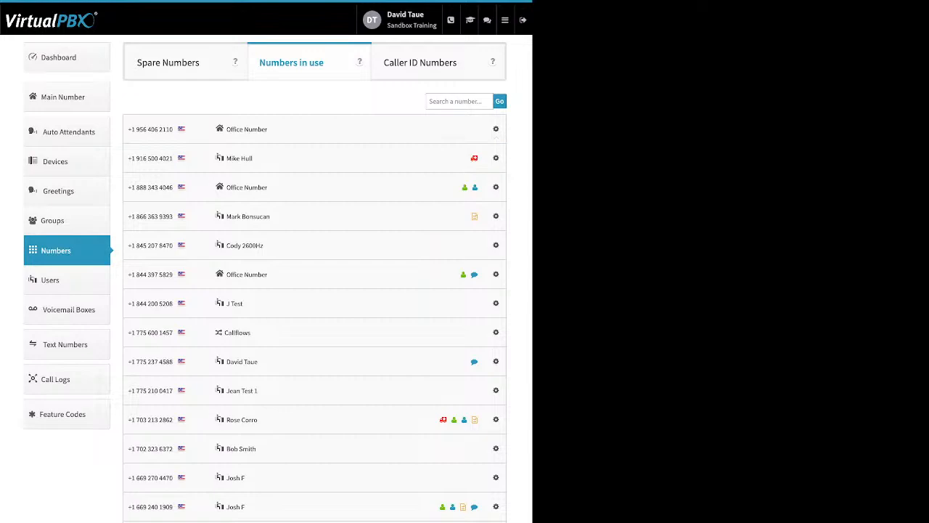
# Delete the third and sixth listed spare numbers, confirm the deletion, and continue past the recap
pyautogui.click(174, 62)
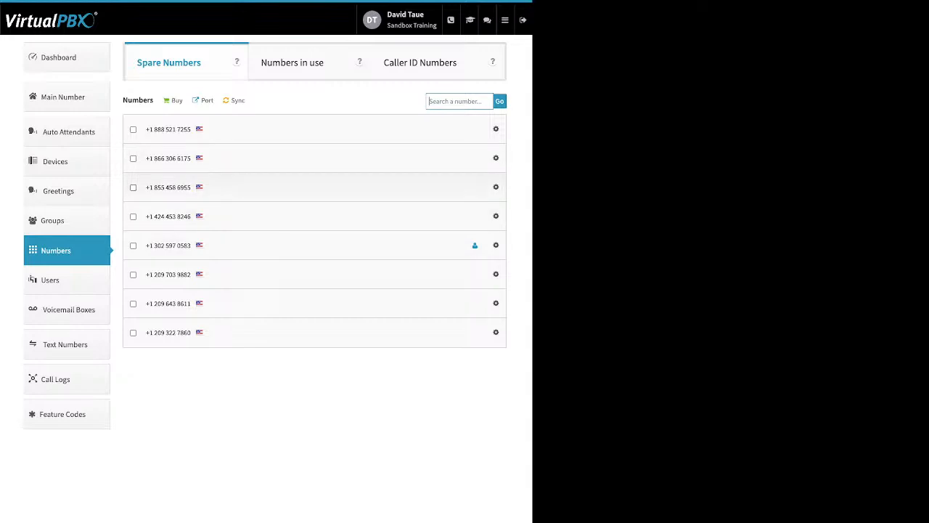
pyautogui.click(132, 187)
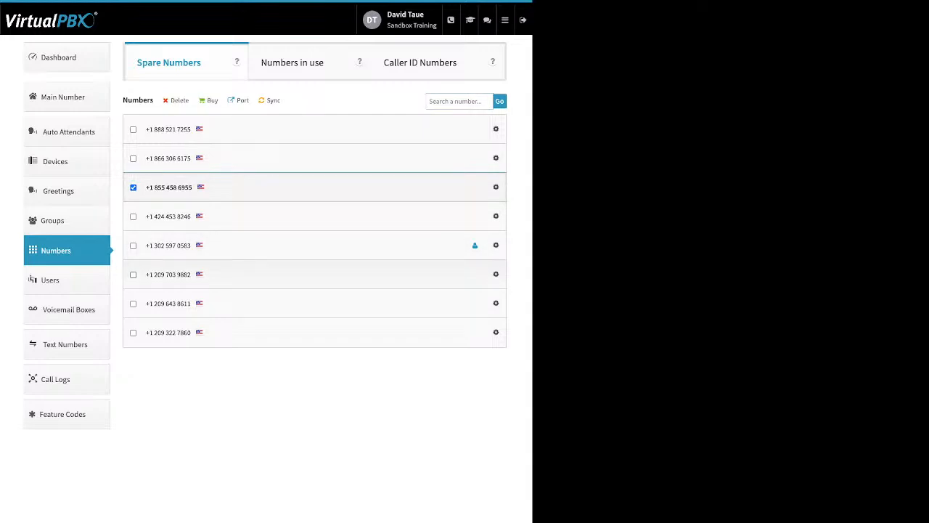
pyautogui.click(133, 274)
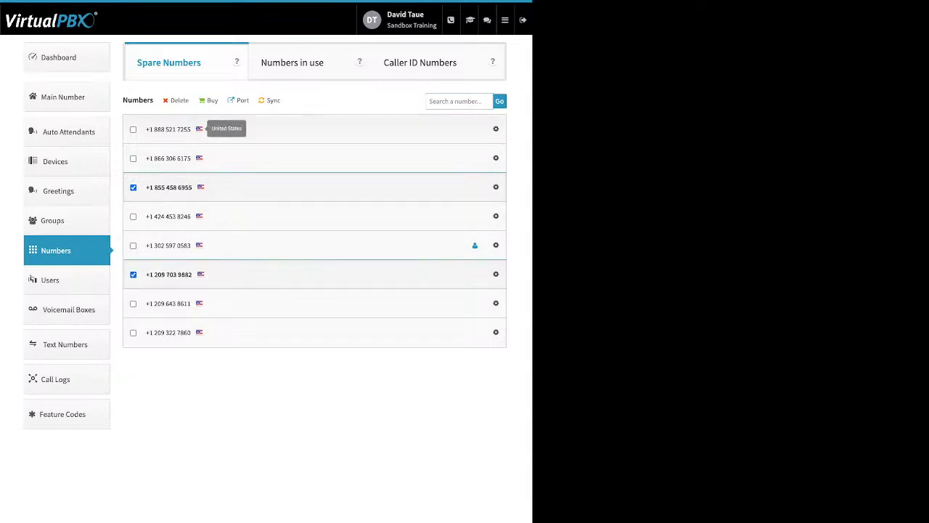
pyautogui.moveTo(191, 102); pyautogui.dragTo(171, 101)
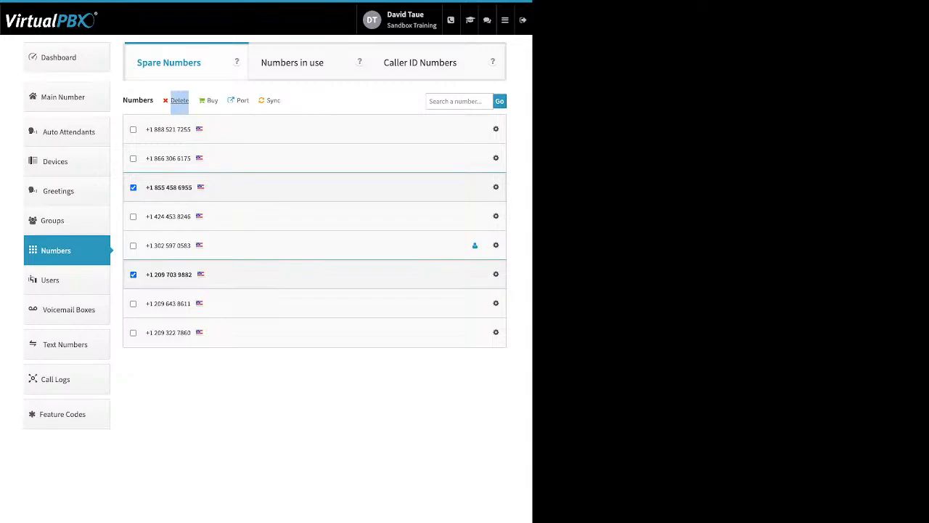
pyautogui.click(179, 100)
pyautogui.click(325, 171)
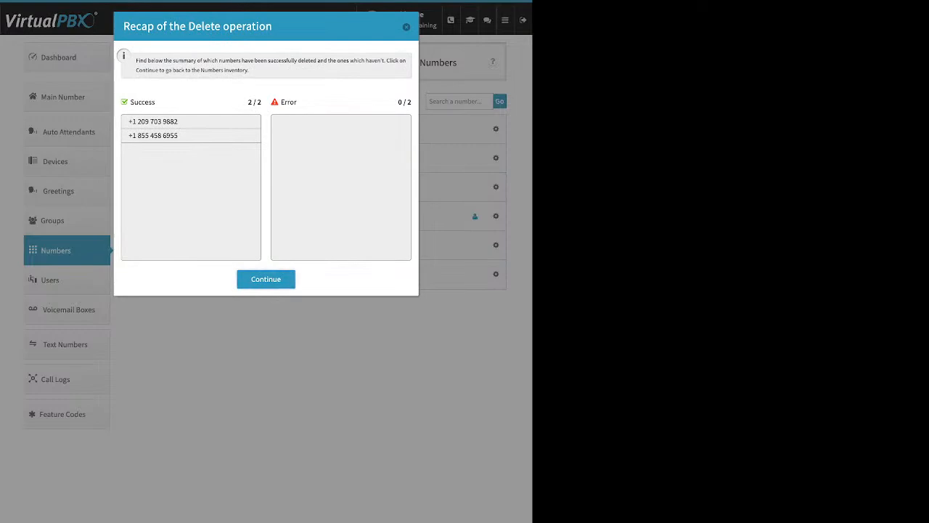
pyautogui.click(266, 280)
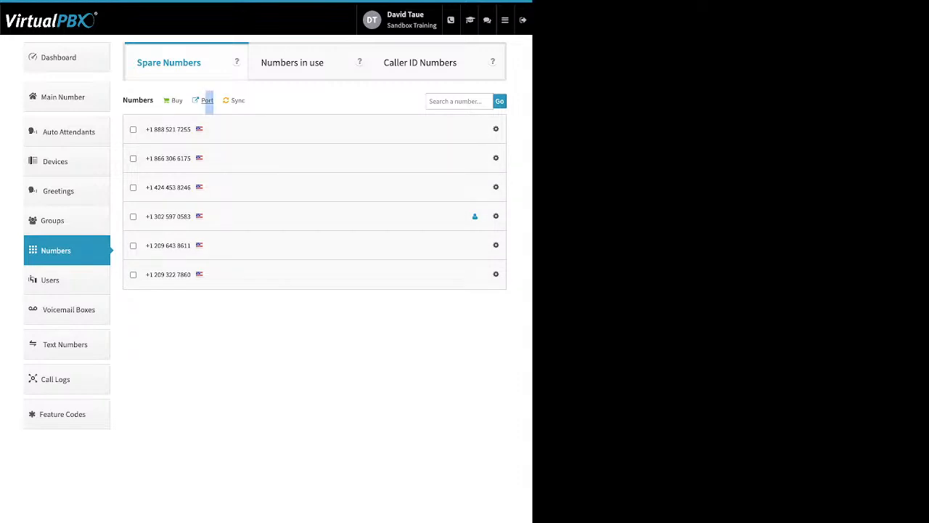
# Start a port request named test for U.S. Local Numbers, proceed to the bill verification stage, then cancel the request and leave porting
pyautogui.click(208, 100)
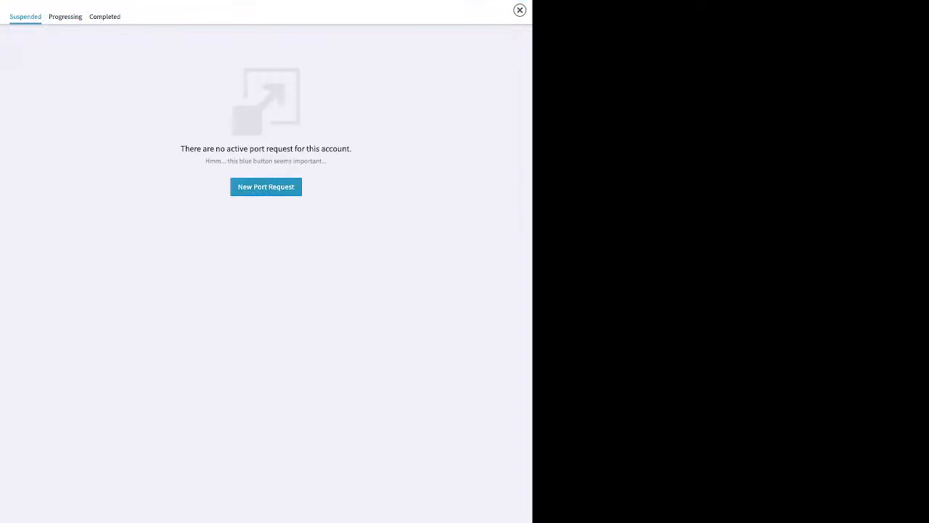
pyautogui.click(266, 187)
pyautogui.write('tes')
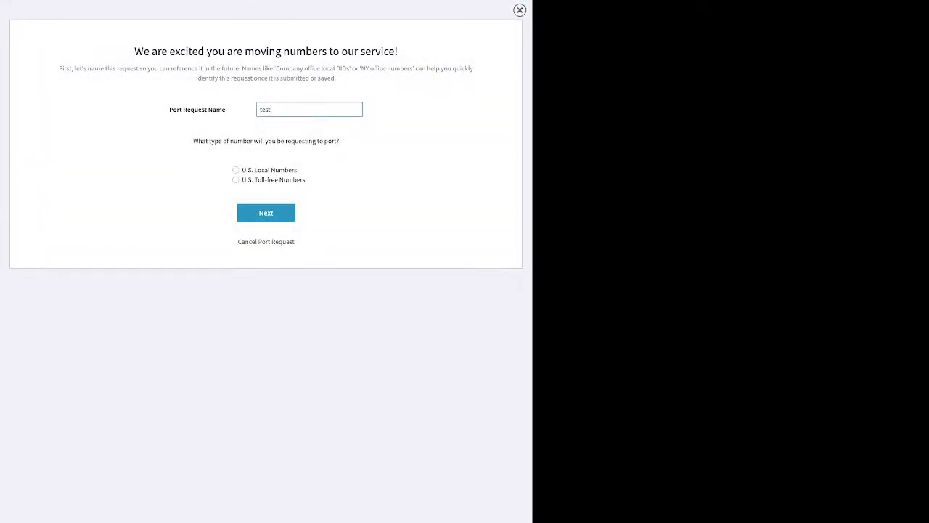
pyautogui.write('t')
pyautogui.click(236, 169)
pyautogui.click(266, 212)
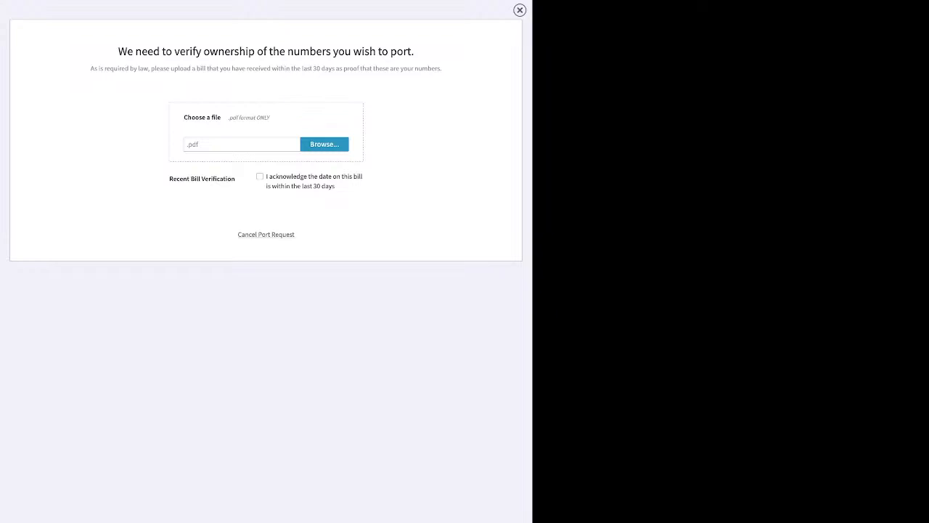
pyautogui.click(265, 234)
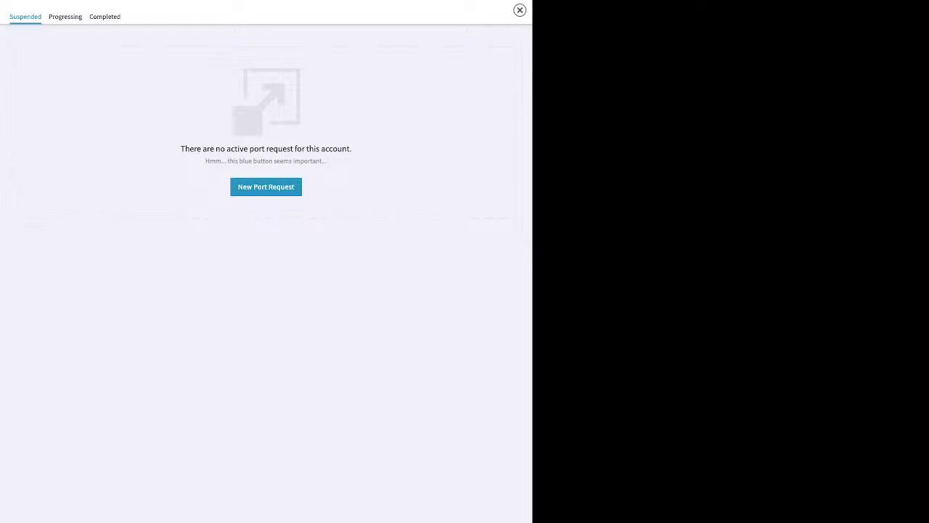
pyautogui.click(520, 10)
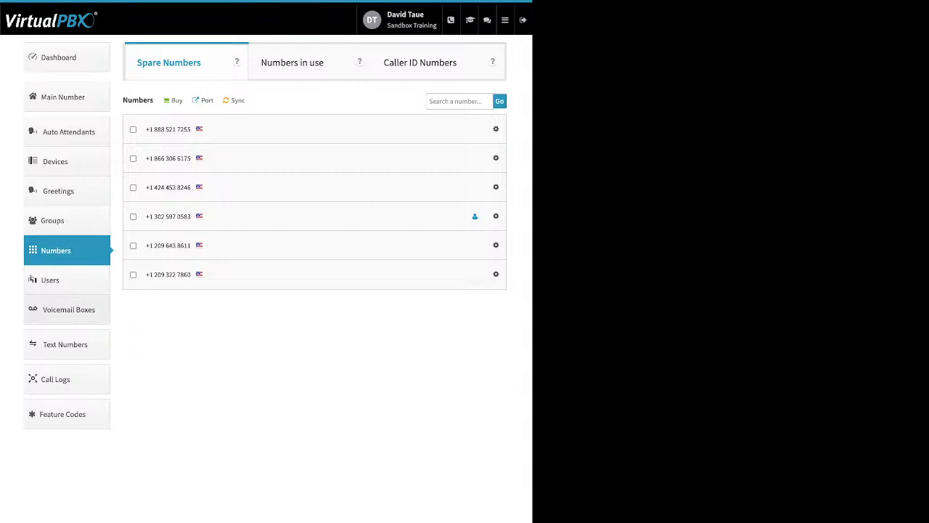
# Go to Voicemail Boxes and point out the User column, the Main Voicemail Box and the Salesteam VMbox
pyautogui.click(69, 309)
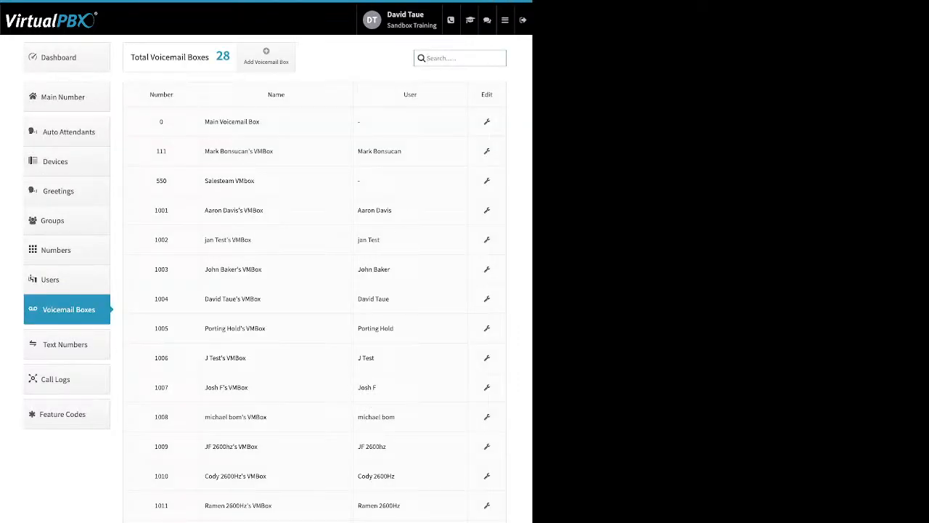
pyautogui.moveTo(417, 94); pyautogui.dragTo(403, 94)
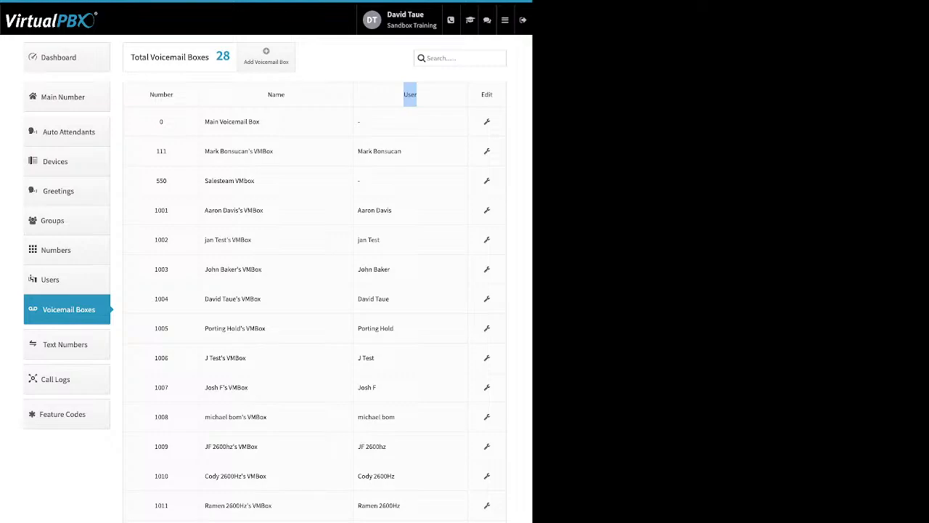
pyautogui.tripleClick(232, 122)
pyautogui.moveTo(220, 181); pyautogui.dragTo(255, 181)
# Examine the Name, Voicemail Number and PIN Number fields for a new voicemail box, and leave without creating one
pyautogui.click(256, 180)
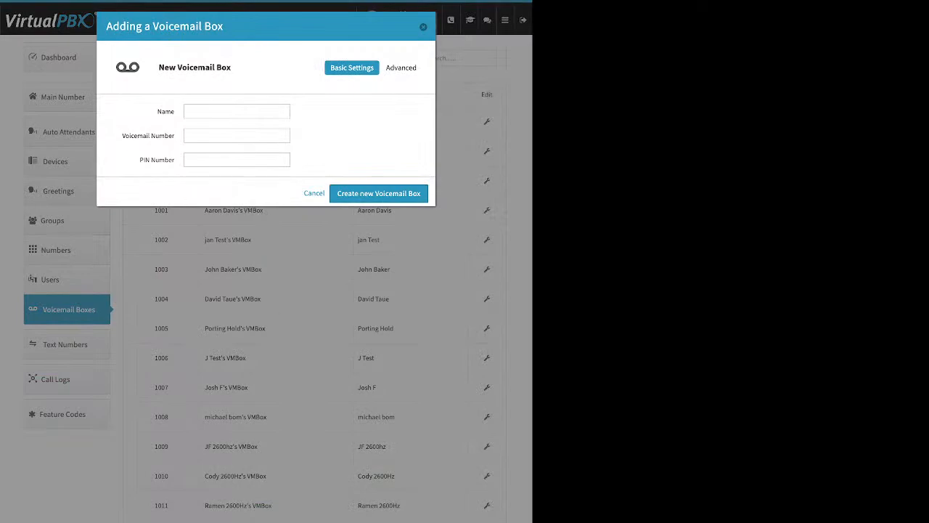
pyautogui.moveTo(158, 112); pyautogui.dragTo(175, 112)
pyautogui.moveTo(129, 136); pyautogui.dragTo(175, 160)
pyautogui.press('Escape')
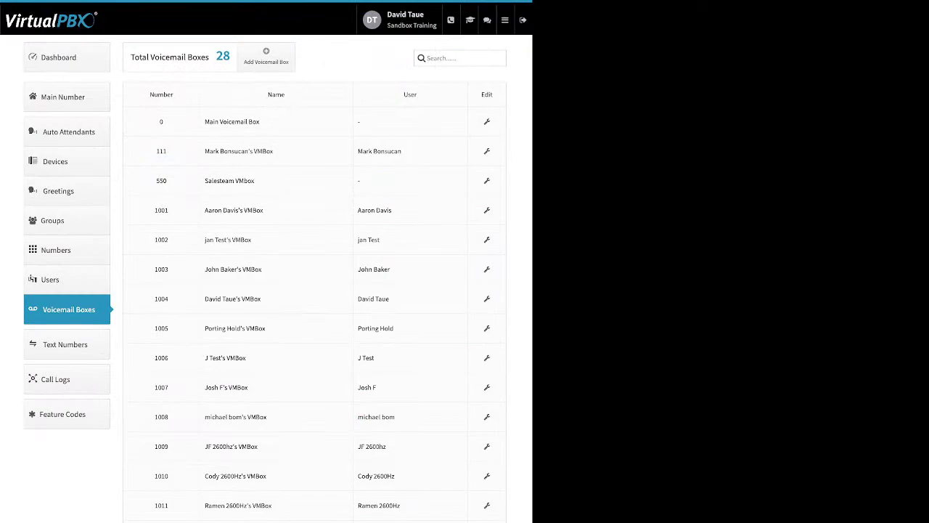
# Open the Salesteam VMbox and examine its number and PIN fields plus the Media and Temporary greeting options, without uploading a file
pyautogui.click(487, 181)
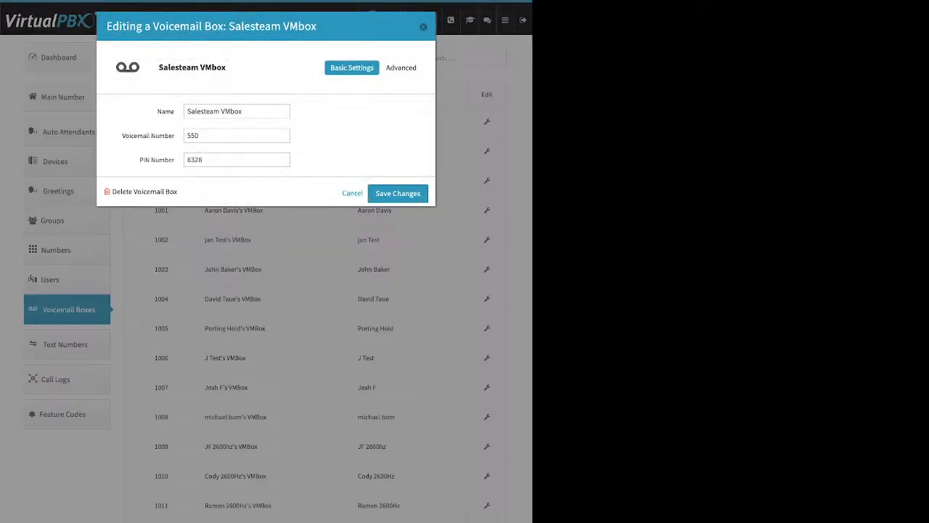
pyautogui.moveTo(122, 136); pyautogui.dragTo(175, 161)
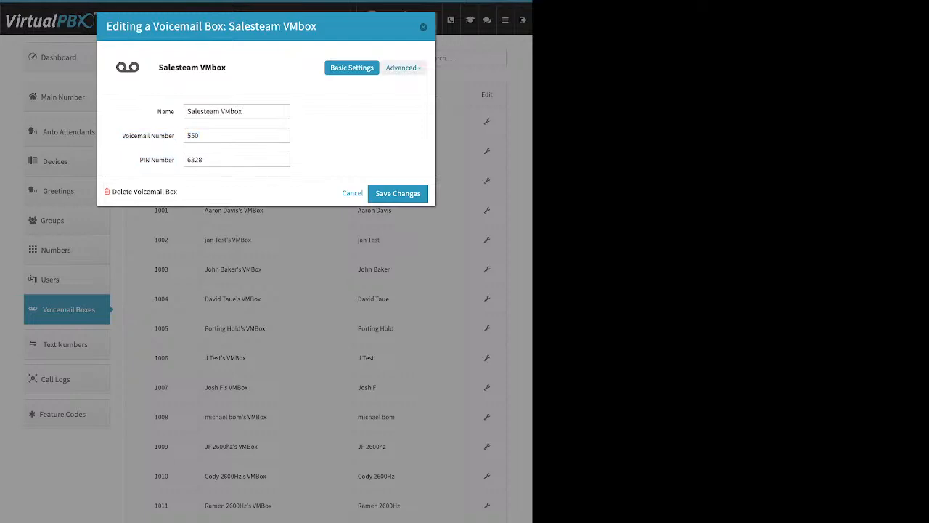
pyautogui.click(403, 67)
pyautogui.click(395, 111)
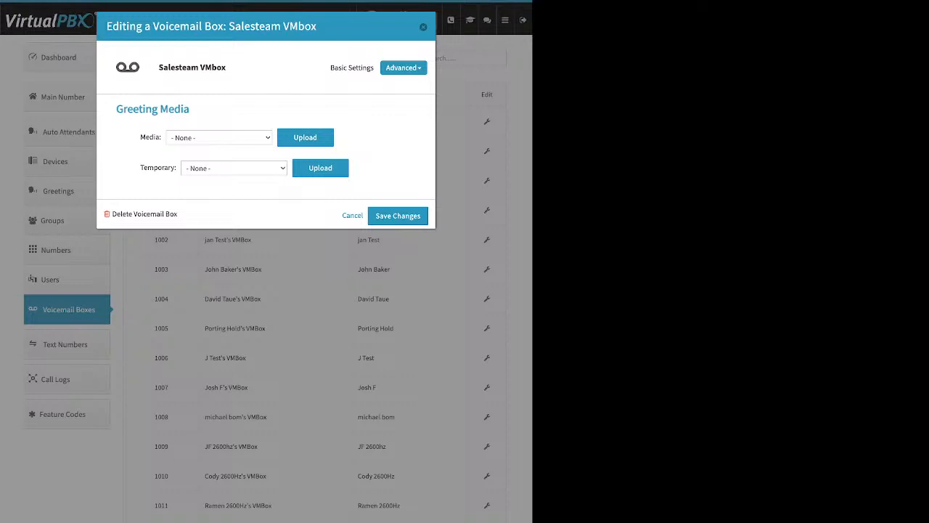
pyautogui.moveTo(140, 137); pyautogui.dragTo(160, 137)
pyautogui.click(159, 138)
pyautogui.moveTo(140, 168); pyautogui.dragTo(175, 168)
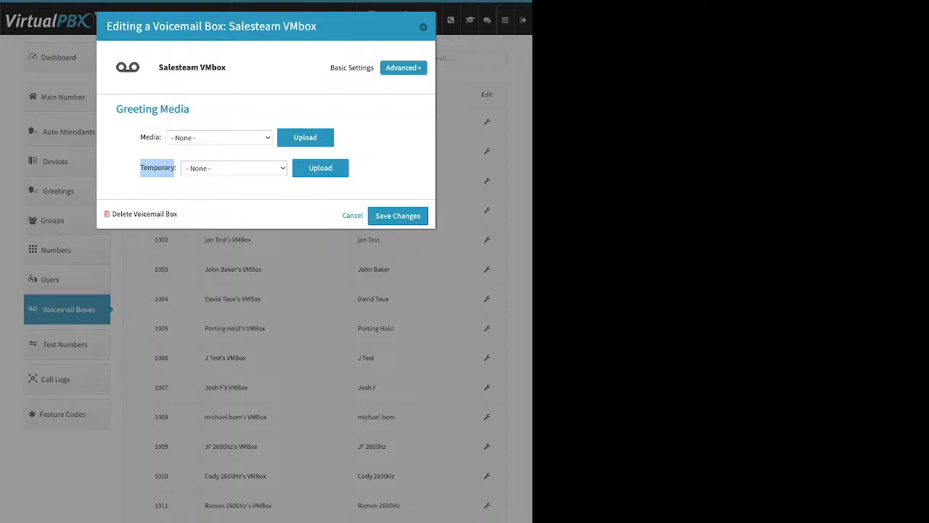
pyautogui.click(305, 138)
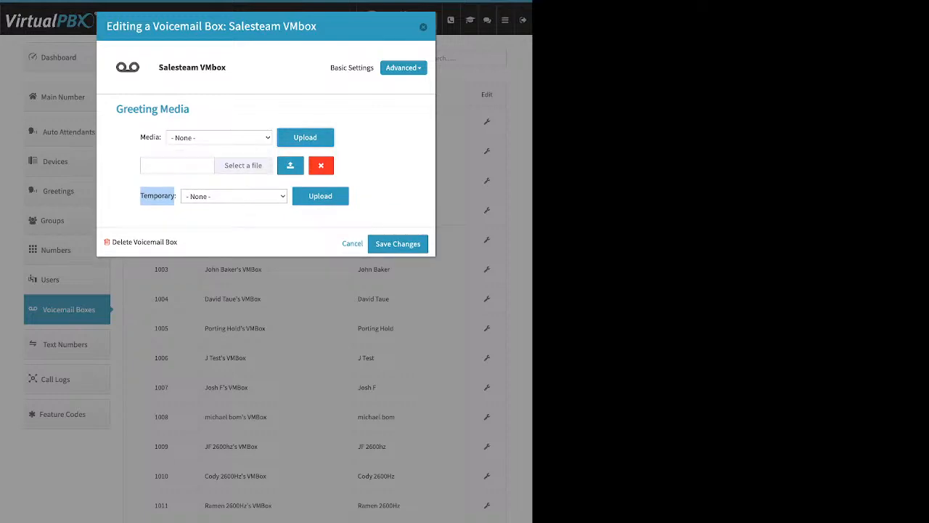
pyautogui.click(321, 166)
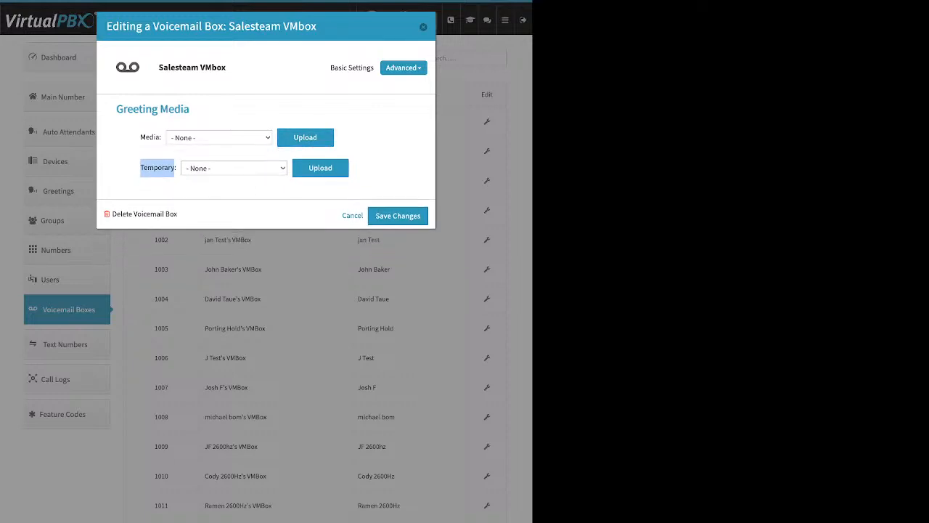
pyautogui.click(378, 169)
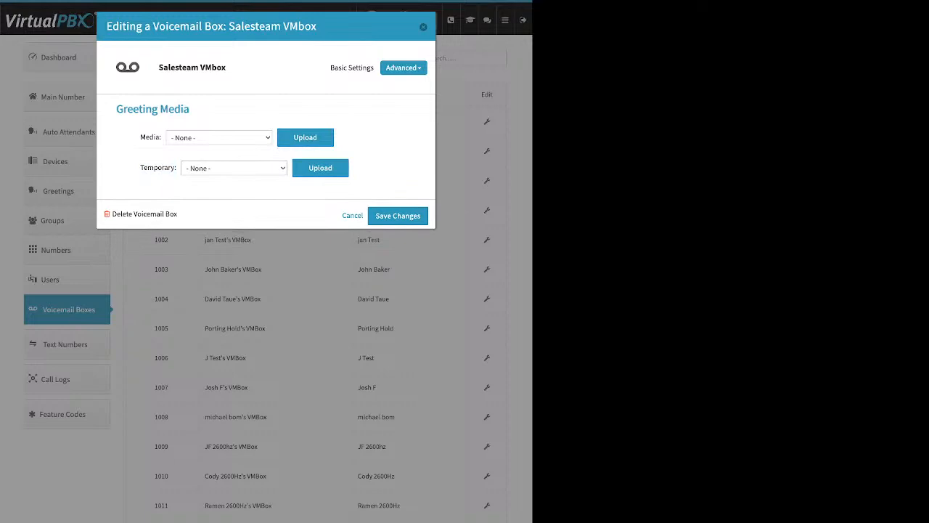
# Examine the Salesteam VMbox's notification Recipients and the entry field for adding a new recipient's e-mail address
pyautogui.click(401, 67)
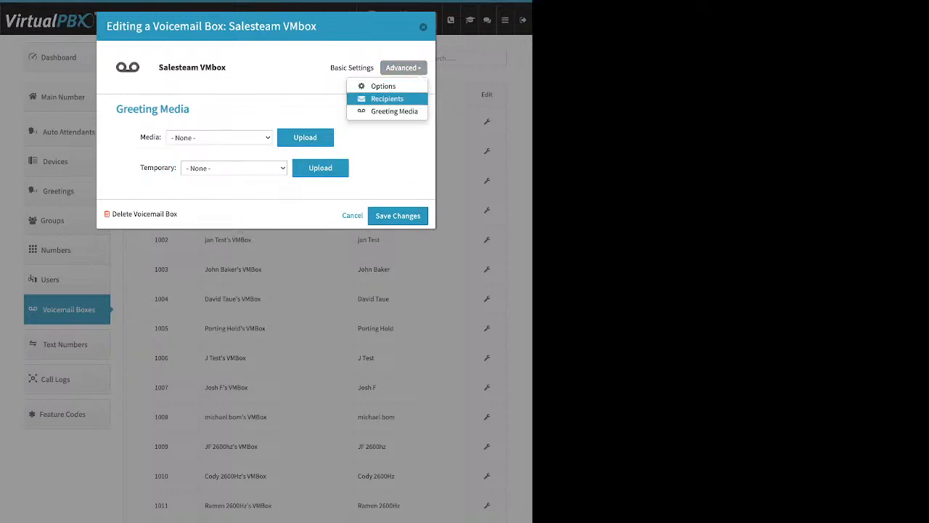
pyautogui.click(387, 99)
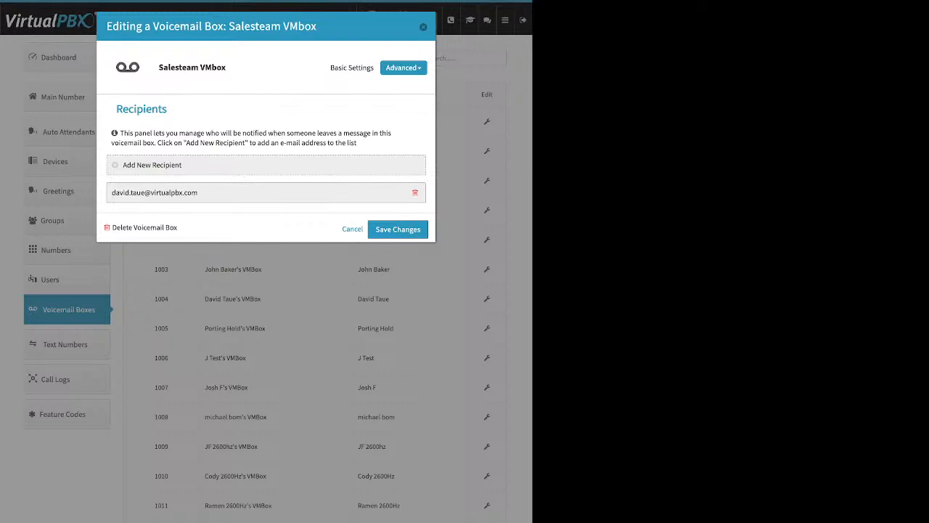
pyautogui.click(152, 165)
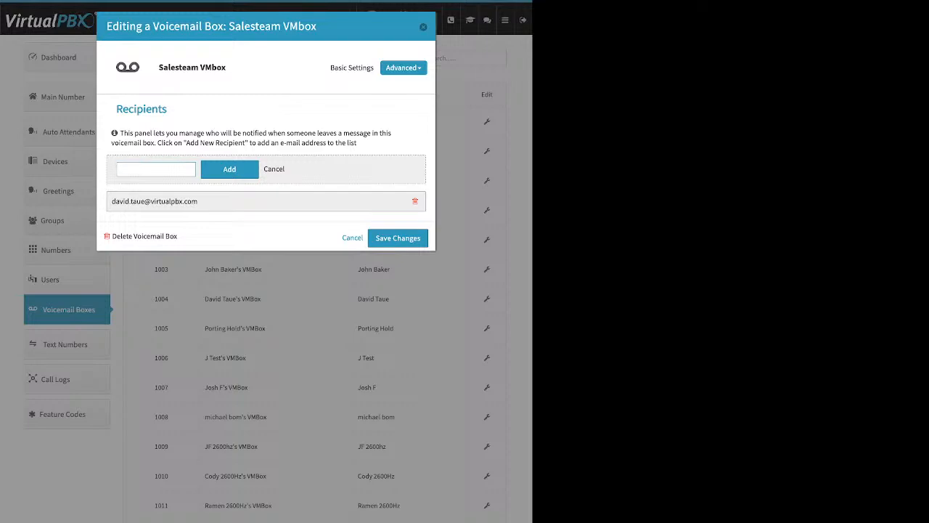
# Examine the Salesteam VMbox's advanced options, including Already Setup, Delete after Notification and Attach messages to e-mail, and save the voicemail box
pyautogui.click(404, 68)
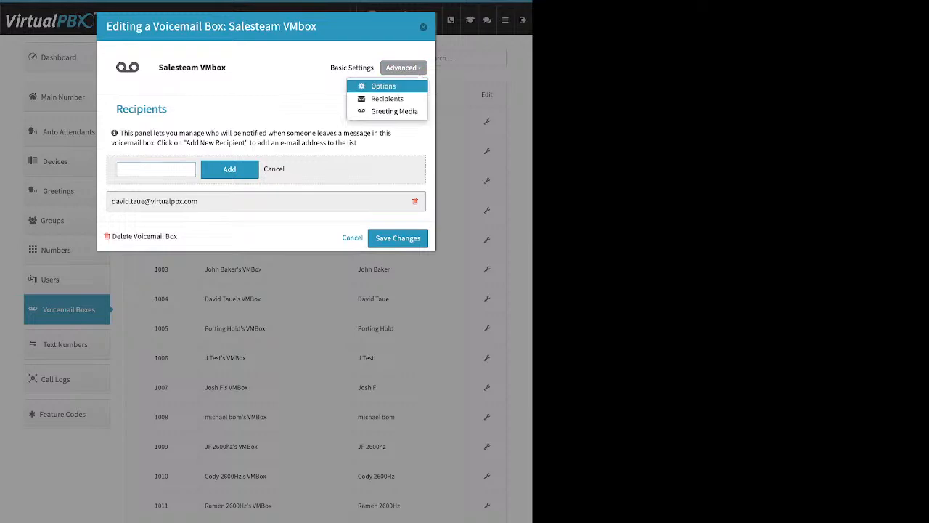
pyautogui.click(383, 85)
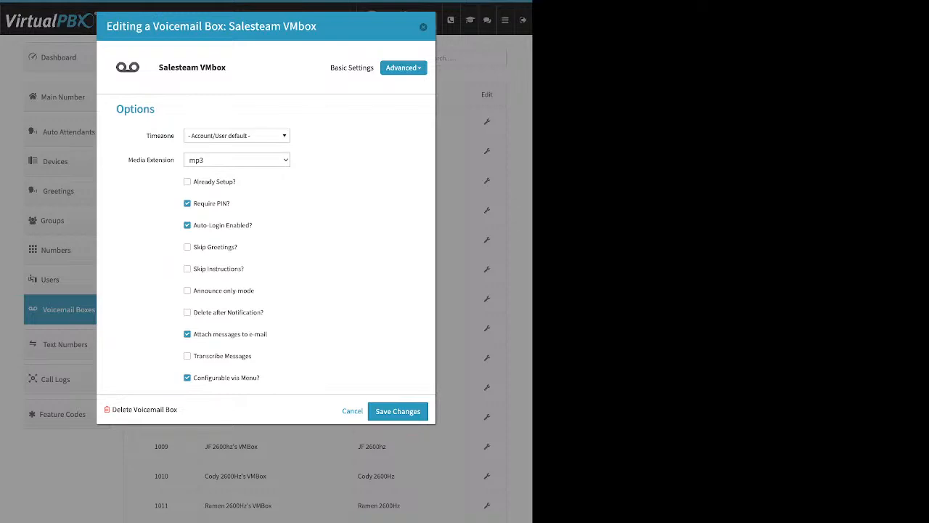
pyautogui.moveTo(236, 182); pyautogui.dragTo(193, 181)
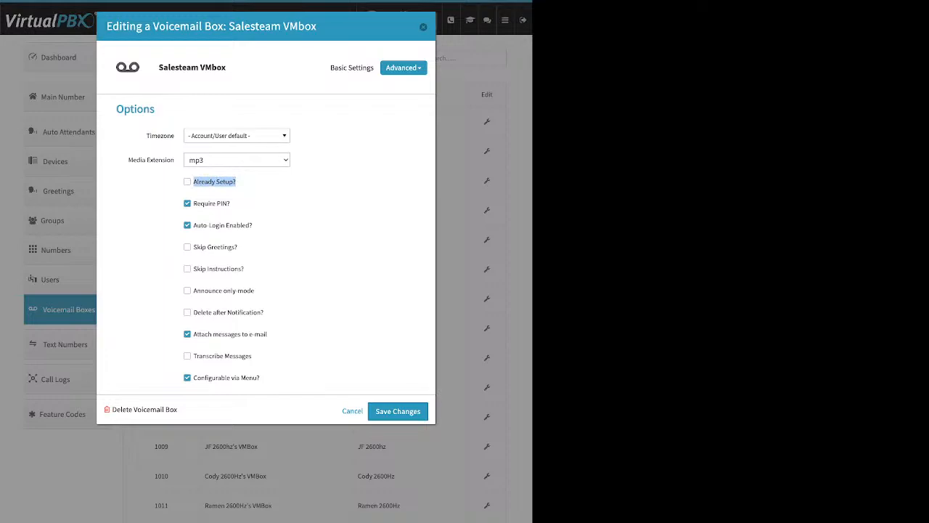
pyautogui.moveTo(264, 312); pyautogui.dragTo(216, 312)
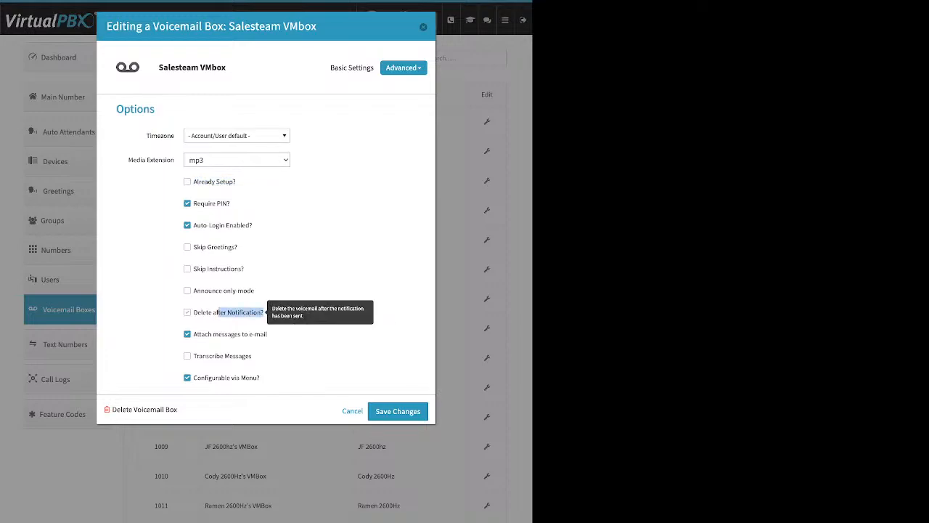
pyautogui.moveTo(267, 334); pyautogui.dragTo(201, 334)
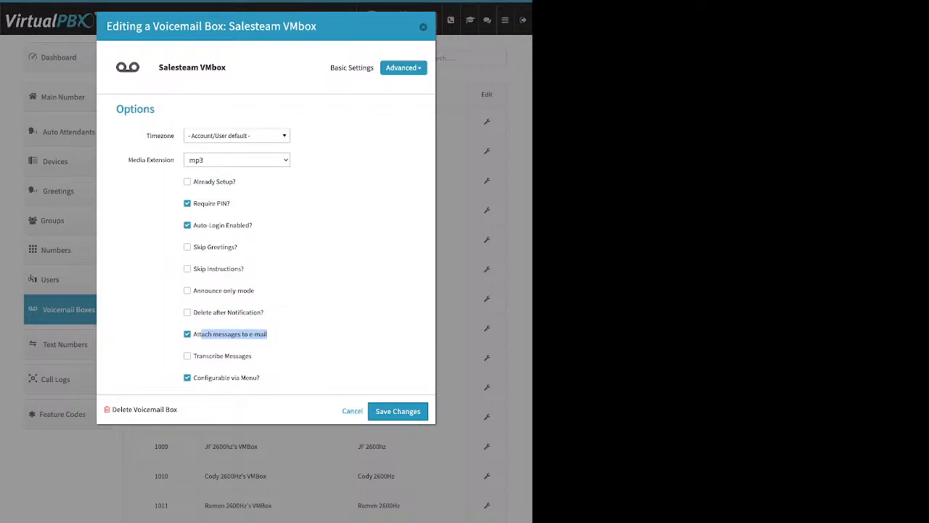
pyautogui.click(397, 411)
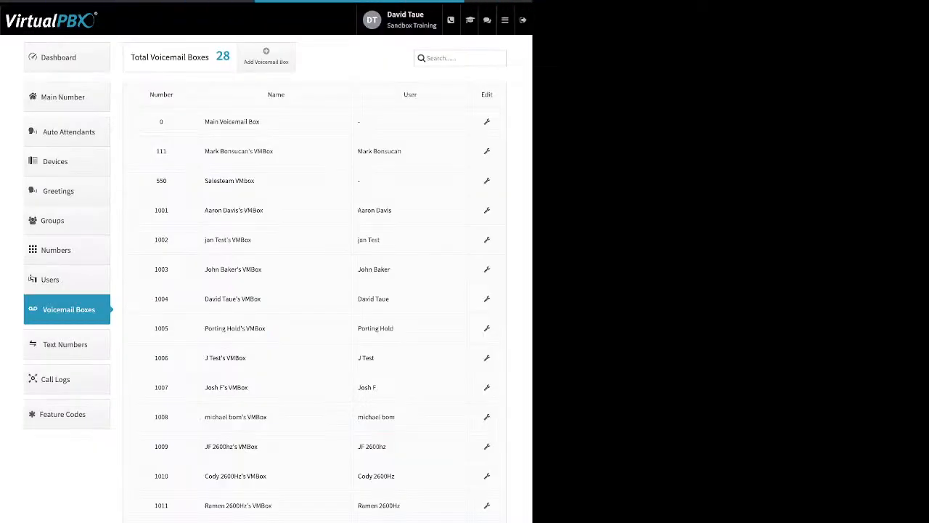
# Go to Call Logs and show the calls of this month
pyautogui.scroll(-3, 312, 290)
pyautogui.click(58, 208)
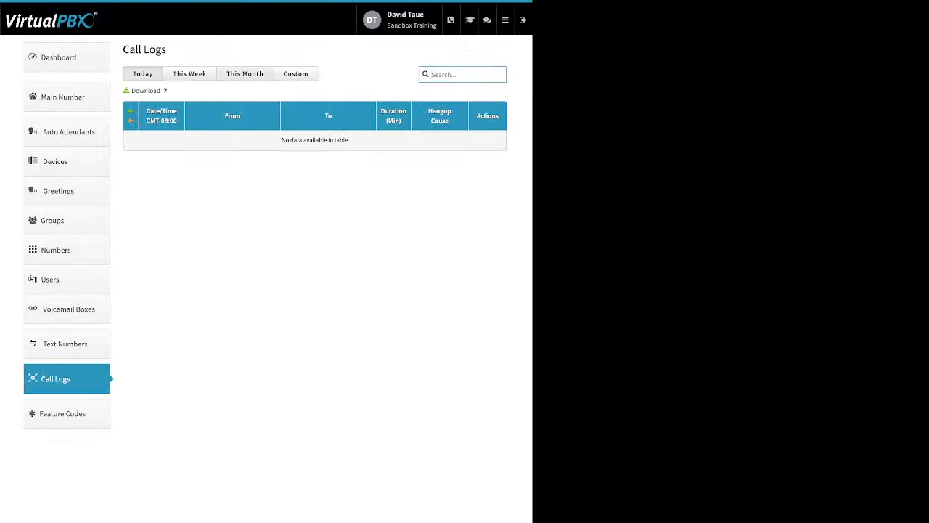
pyautogui.click(245, 73)
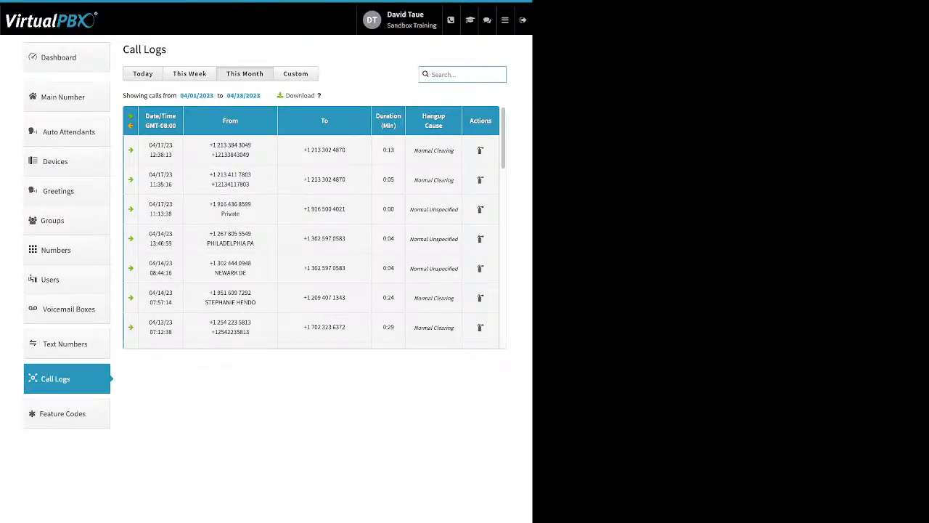
pyautogui.click(143, 74)
pyautogui.click(245, 74)
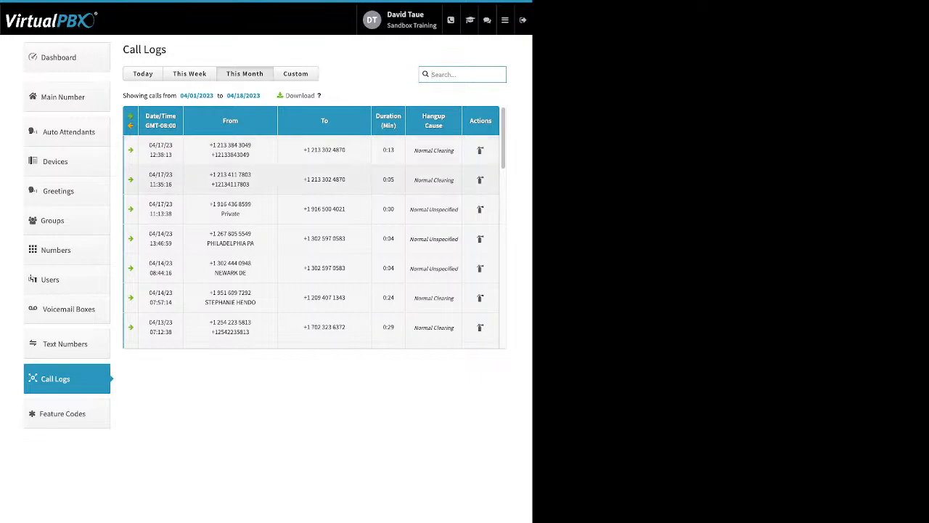
# Examine the call legs of the inbound call logged 04/12/23 at 14:32:04, including its forwarding destination, and collapse it
pyautogui.scroll(-2, 311, 227)
pyautogui.scroll(-3, 311, 227)
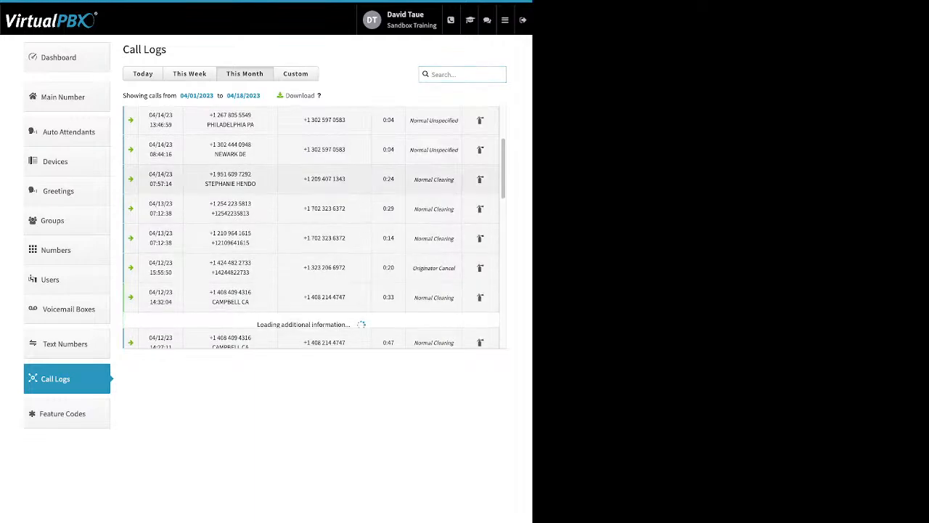
pyautogui.scroll(-2, 311, 227)
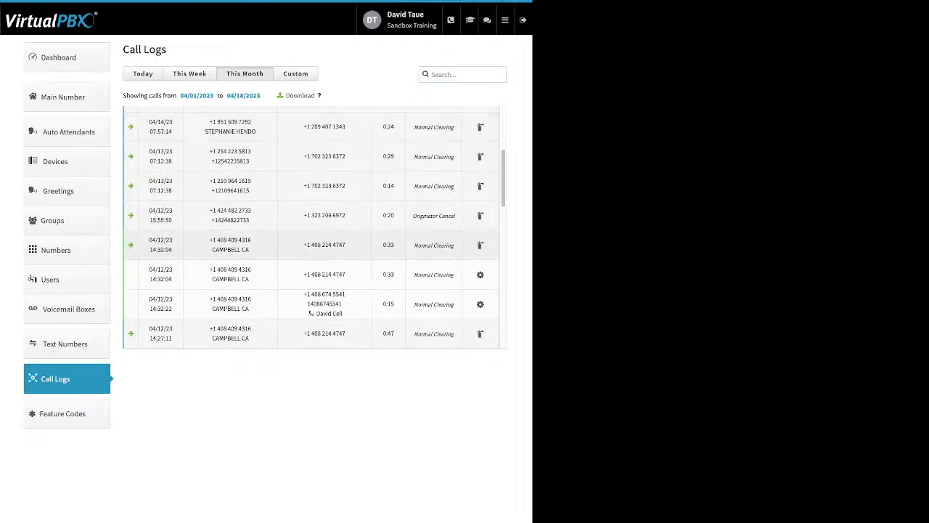
pyautogui.moveTo(343, 313); pyautogui.dragTo(317, 294)
pyautogui.click(317, 245)
pyautogui.scroll(-2, 318, 243)
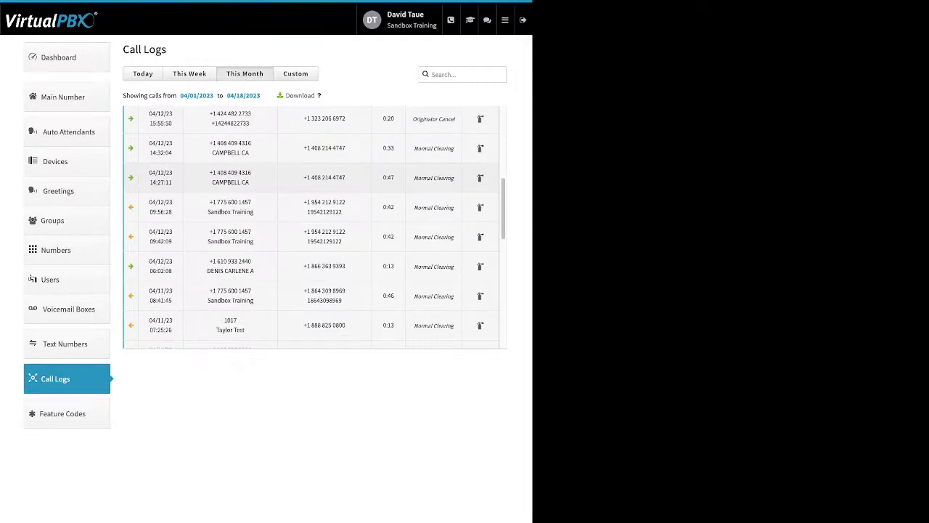
# Expand the outbound calls logged 04/12/23 at 09:42:09 and 09:56:28 to check their call legs, and collapse them
pyautogui.click(317, 237)
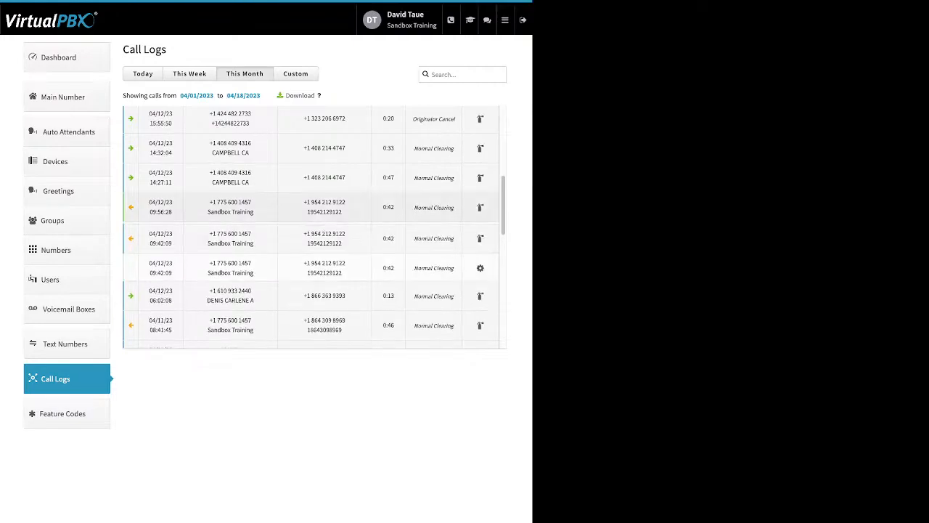
pyautogui.click(317, 207)
pyautogui.click(317, 208)
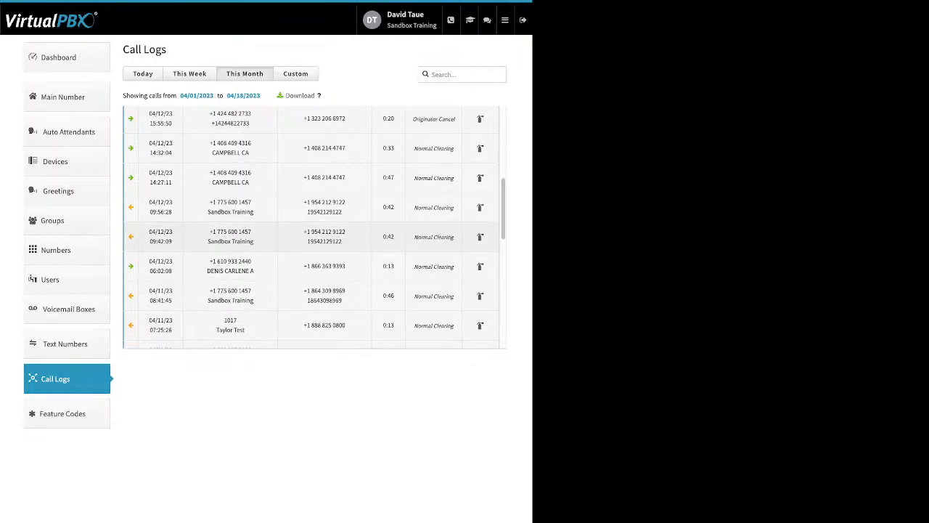
# Examine the call legs of the outbound call from extension 1017 logged 04/11/23 at 07:25:26, and collapse it
pyautogui.scroll(-1, 315, 232)
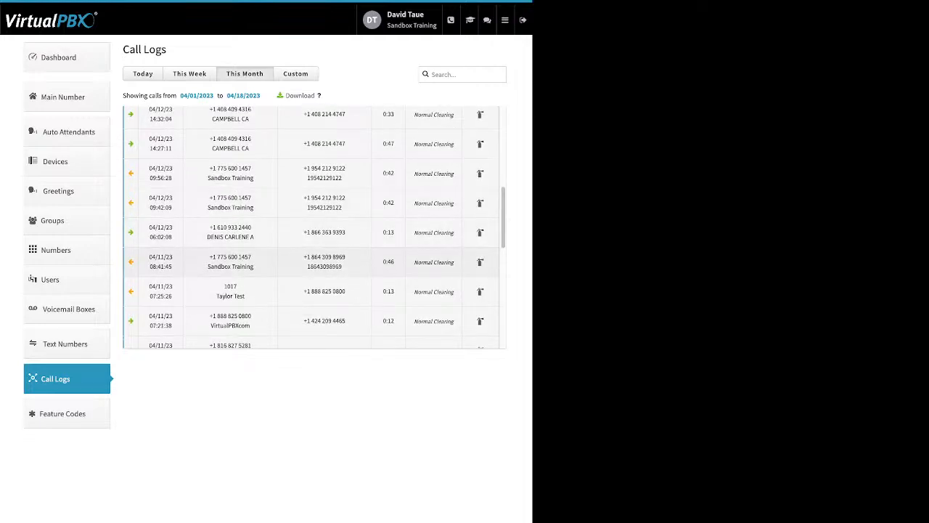
pyautogui.click(317, 261)
pyautogui.click(317, 320)
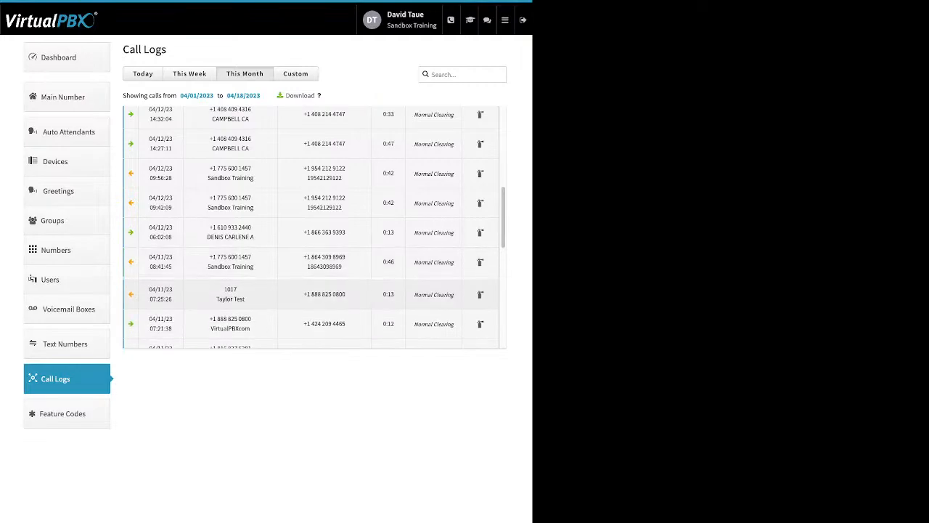
pyautogui.scroll(-1, 314, 232)
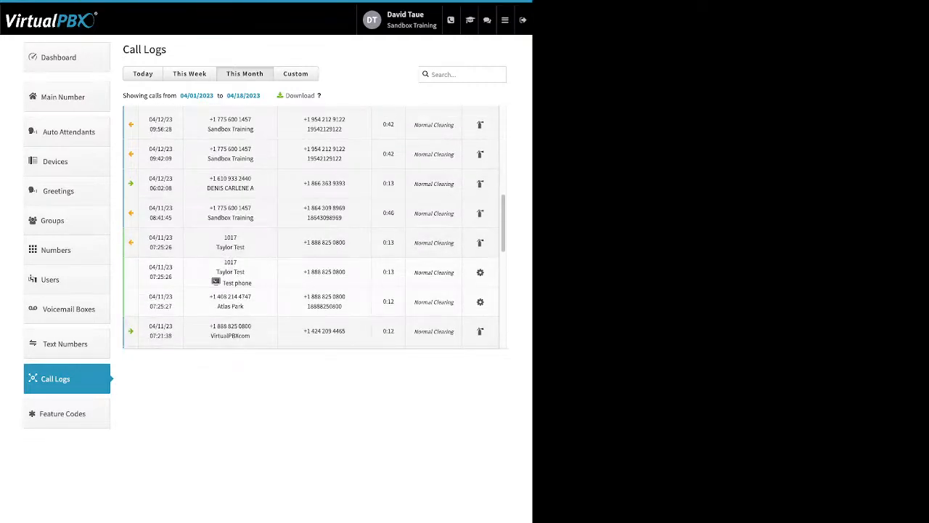
pyautogui.click(363, 243)
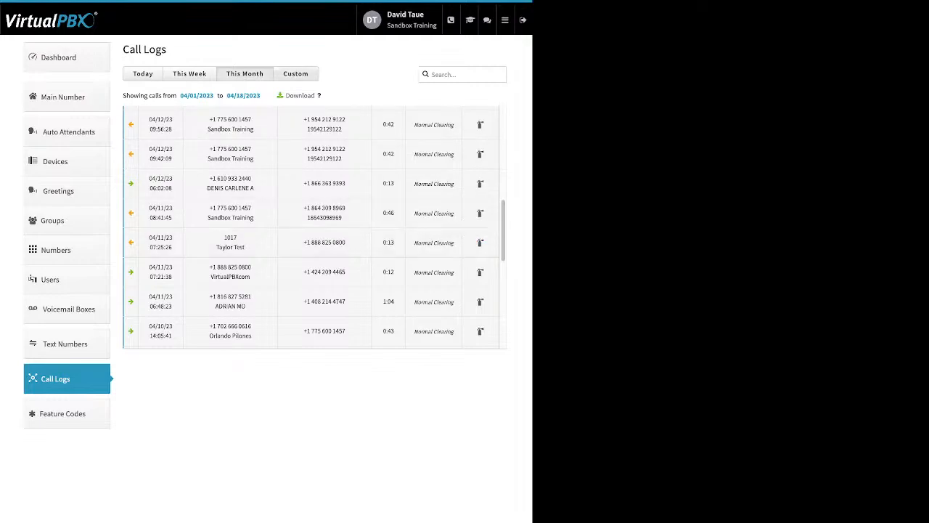
# Filter the call log to the custom range 03/01/2023 to 03/31/2023 and expand the call logged 03/30/23 at 14:14:49
pyautogui.click(295, 73)
pyautogui.click(176, 95)
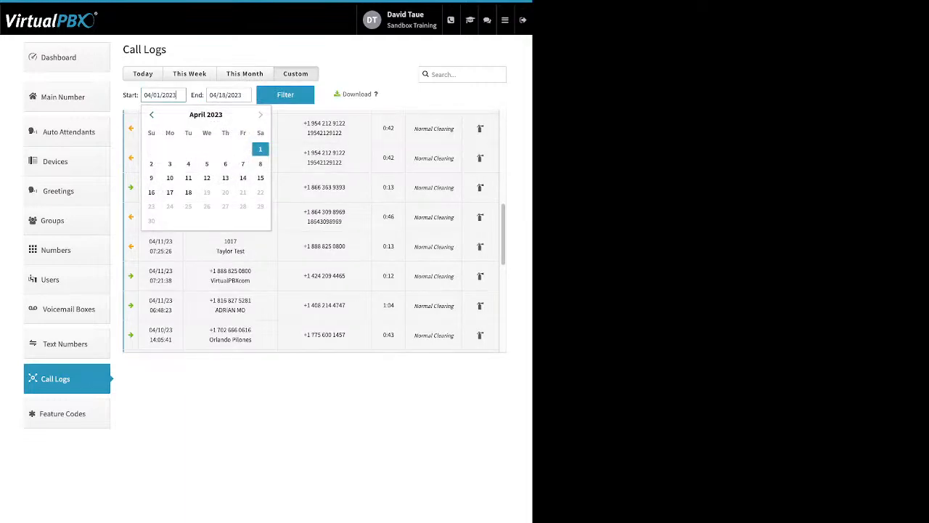
pyautogui.click(151, 114)
pyautogui.click(207, 149)
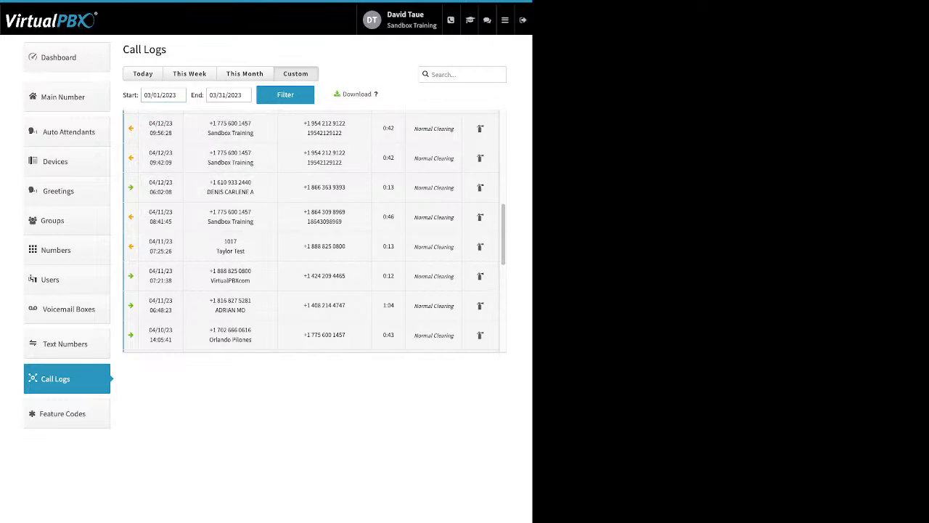
pyautogui.click(285, 94)
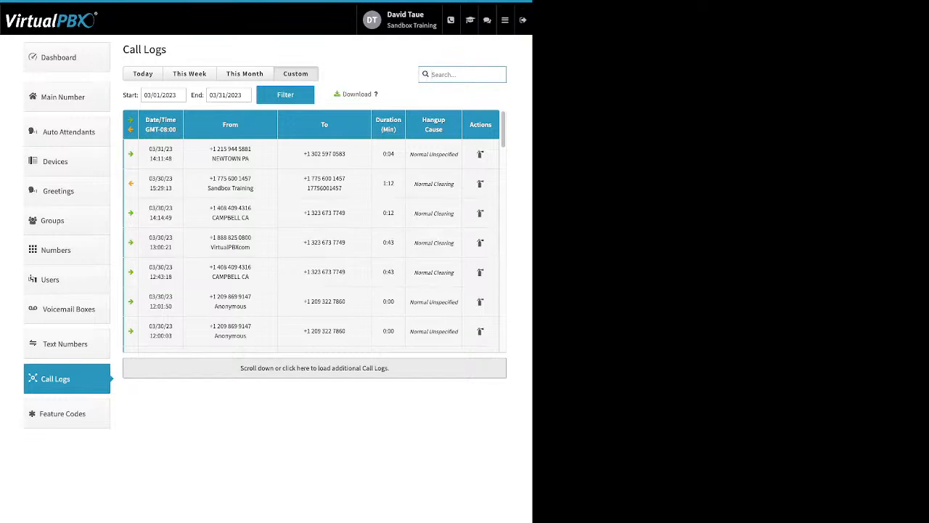
pyautogui.doubleClick(356, 94)
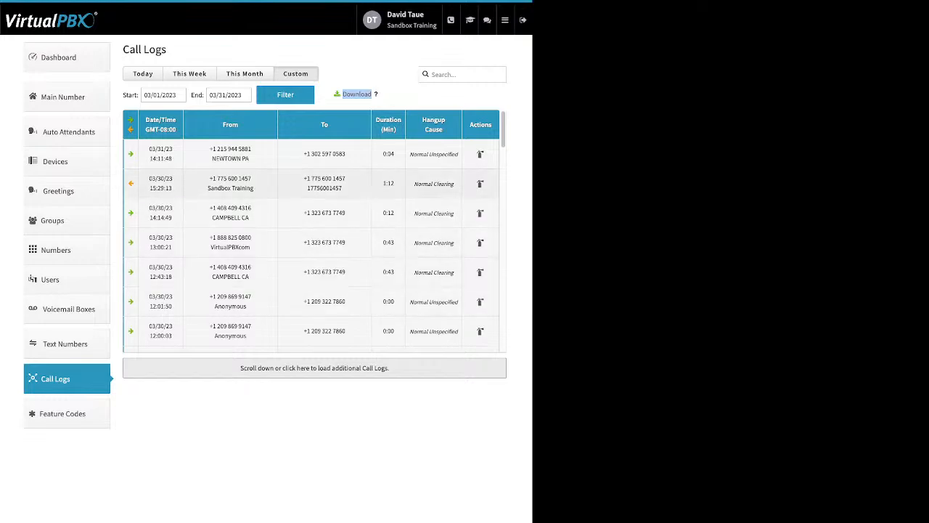
pyautogui.click(312, 212)
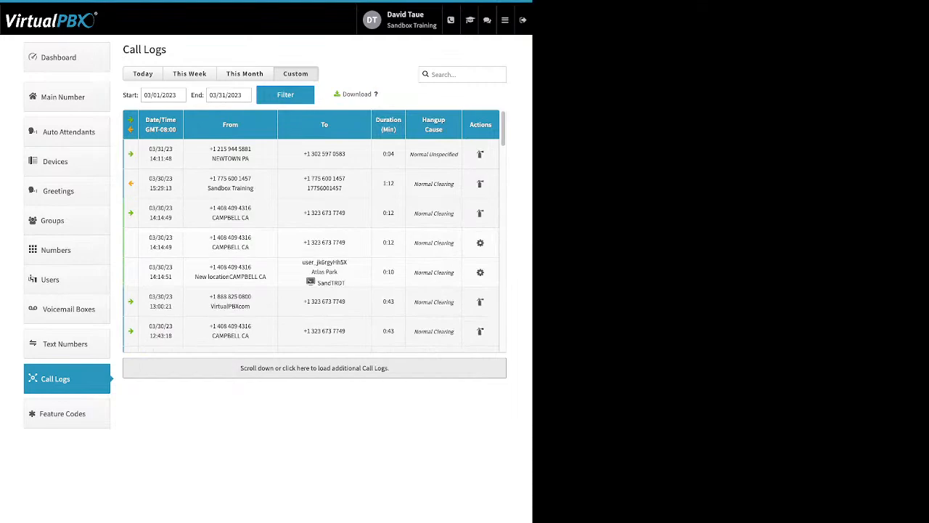
# View the available Feature Codes, and go to the Blacklists application
pyautogui.click(66, 414)
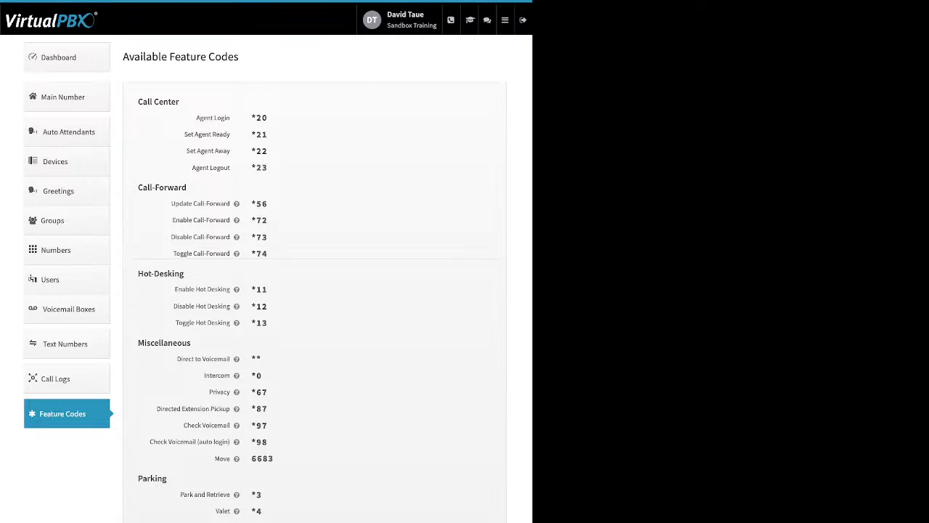
pyautogui.click(505, 21)
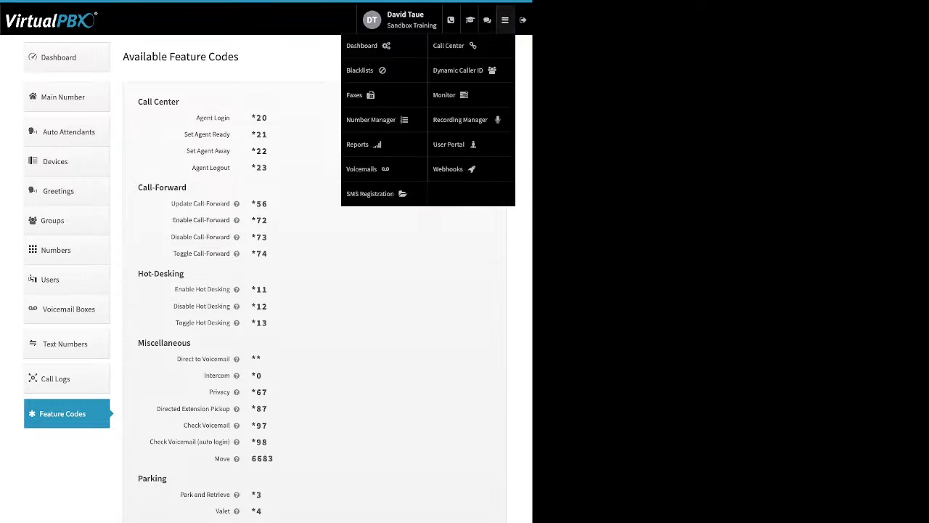
pyautogui.click(356, 94)
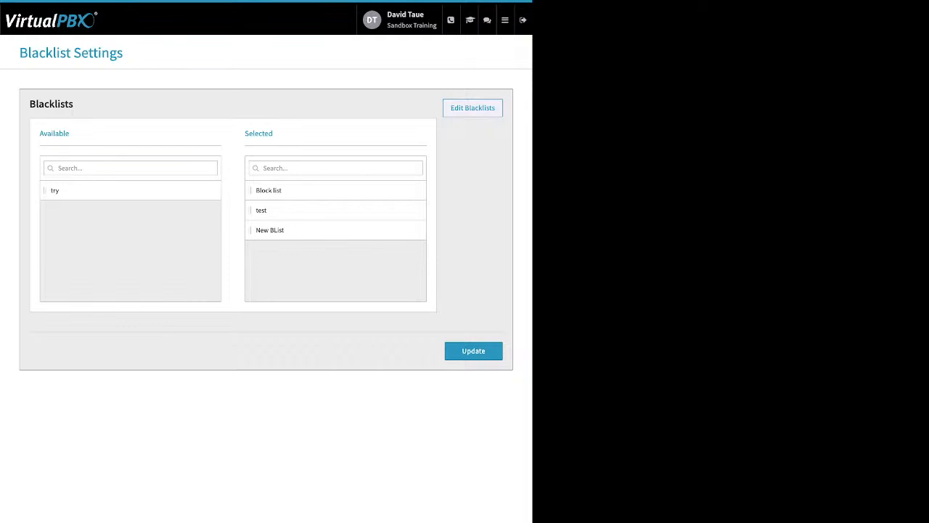
# Open the blacklist named Block list for editing and examine its Name, Block Anonymous and Add Number settings, without adding a number
pyautogui.click(473, 108)
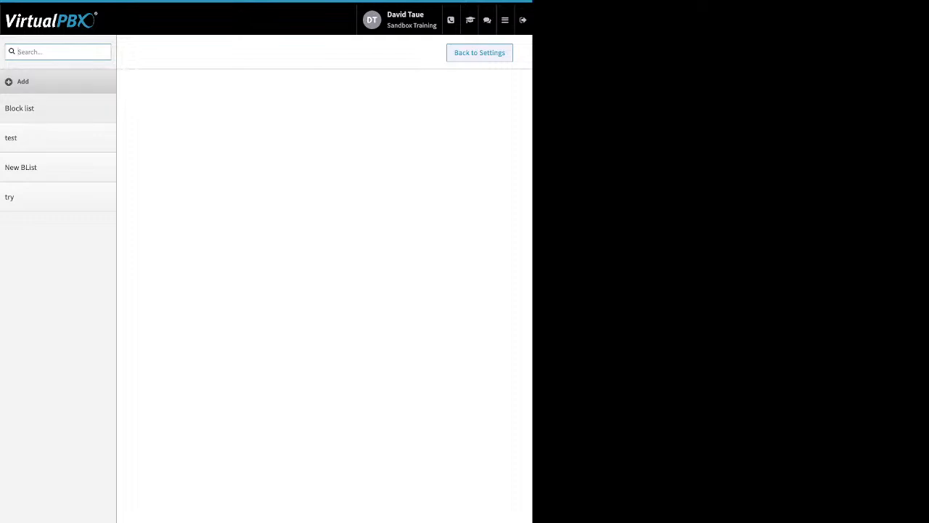
pyautogui.click(30, 108)
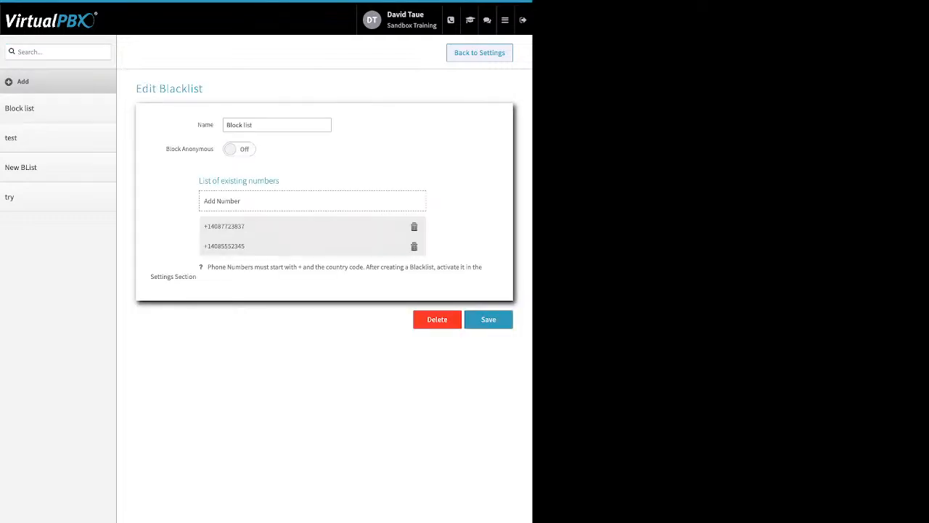
pyautogui.doubleClick(205, 125)
pyautogui.moveTo(167, 148); pyautogui.dragTo(215, 148)
pyautogui.click(190, 150)
pyautogui.click(239, 148)
pyautogui.click(239, 149)
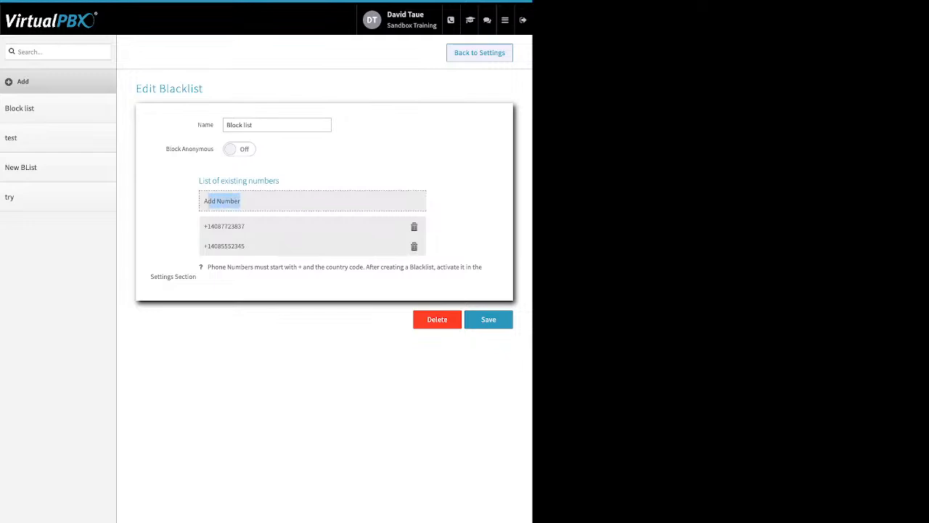
pyautogui.click(221, 201)
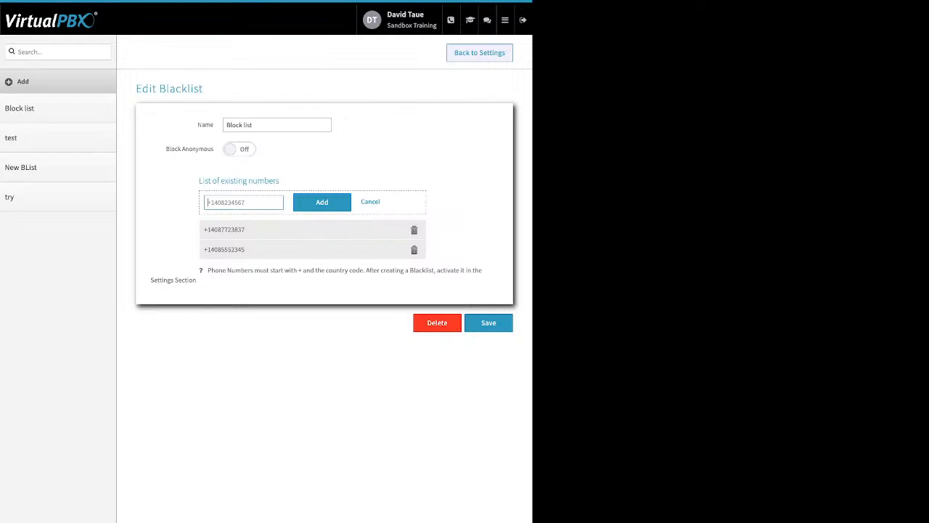
pyautogui.click(370, 202)
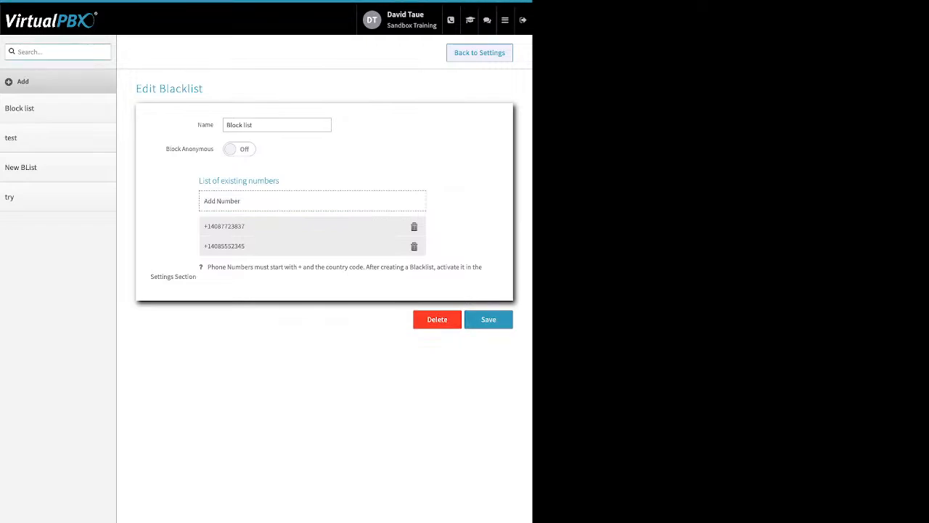
# Return to the Blacklist Settings and point out the Selected blacklists and the Update option
pyautogui.click(480, 53)
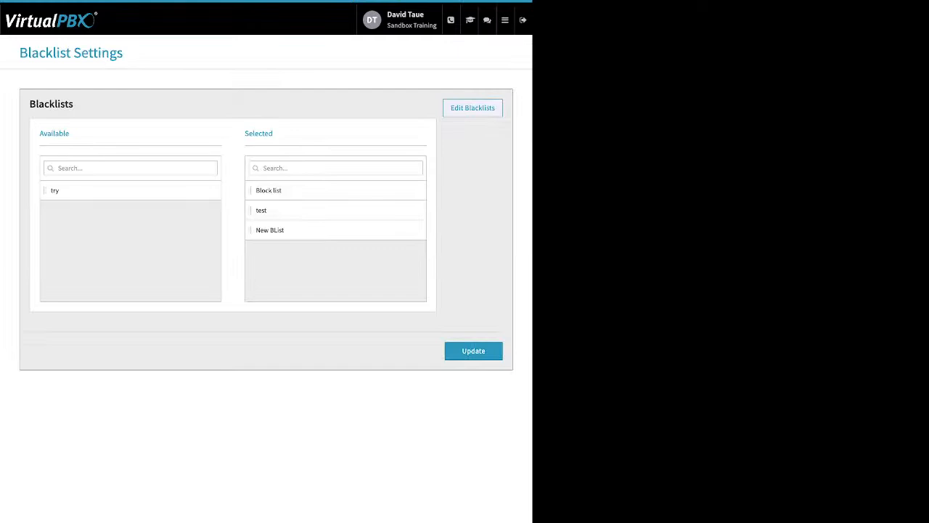
pyautogui.doubleClick(259, 133)
pyautogui.click(474, 350)
# Go to the Faxes application and view the inbound faxes of Sandbox Training's Main Faxbox, including the fax selection options
pyautogui.click(505, 21)
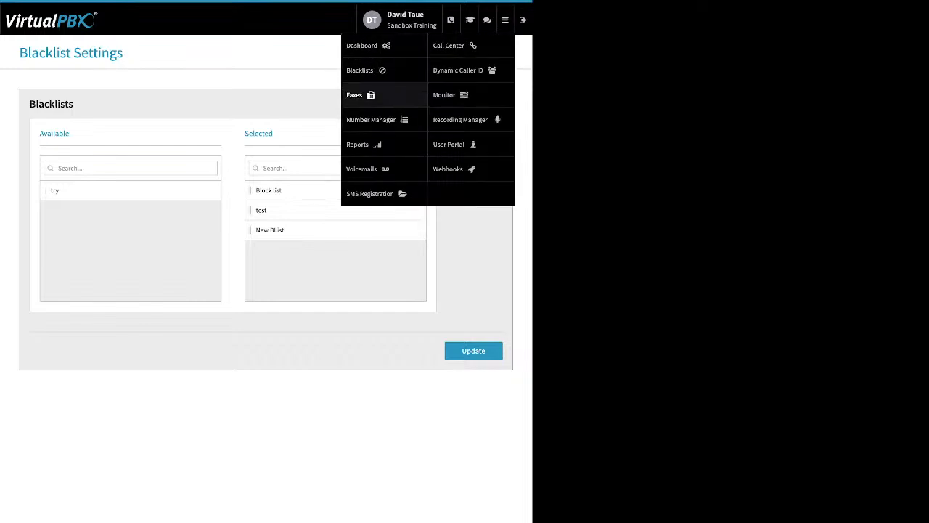
pyautogui.click(355, 95)
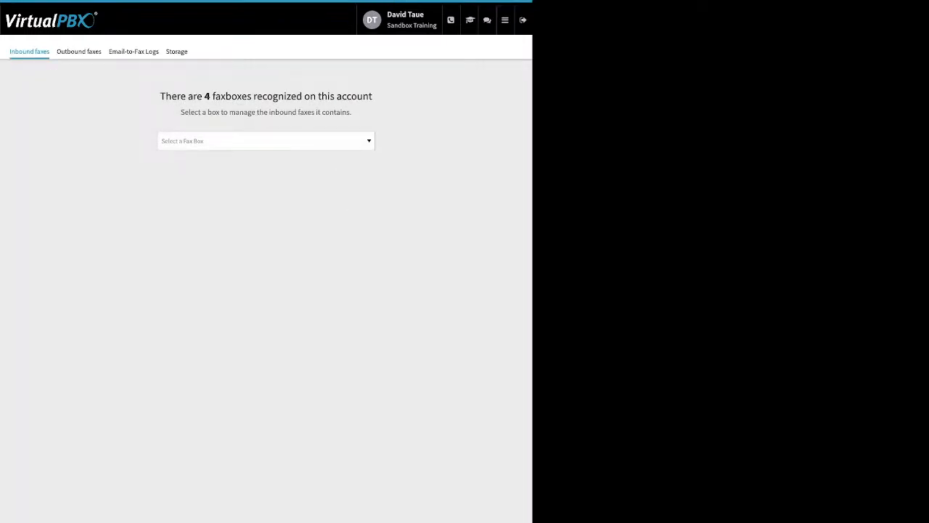
pyautogui.click(265, 141)
pyautogui.press('Down')
pyautogui.press('Down')
pyautogui.press('Down')
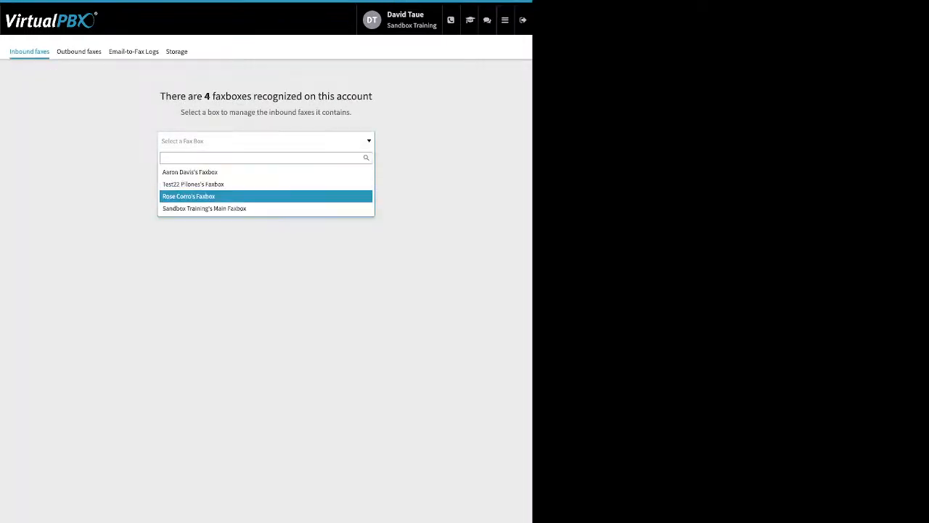
pyautogui.press('Return')
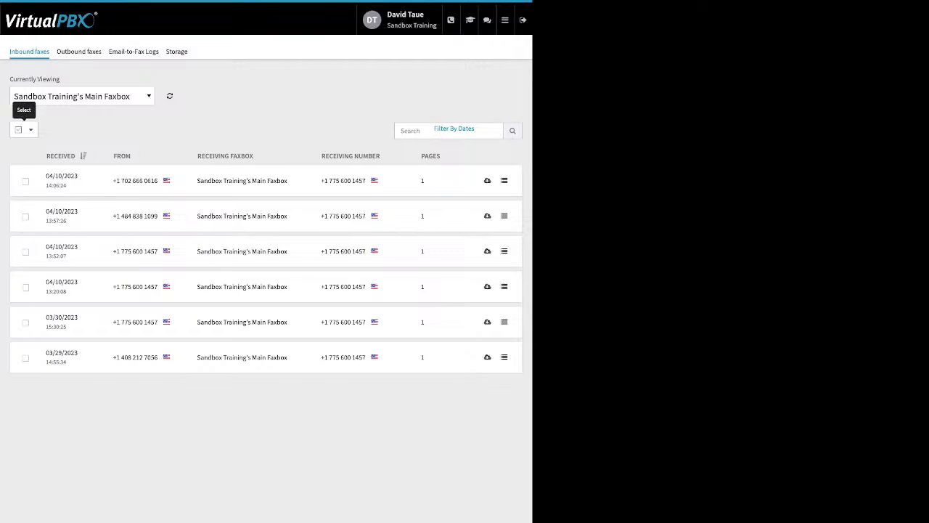
pyautogui.click(30, 130)
# View the outbound faxes of Sandbox Training's Main Faxbox
pyautogui.click(78, 51)
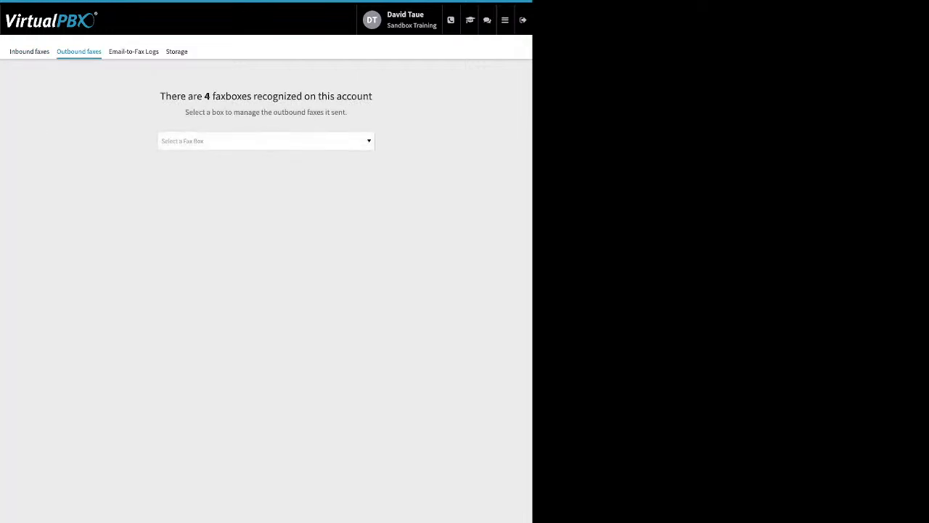
pyautogui.click(266, 141)
pyautogui.click(204, 208)
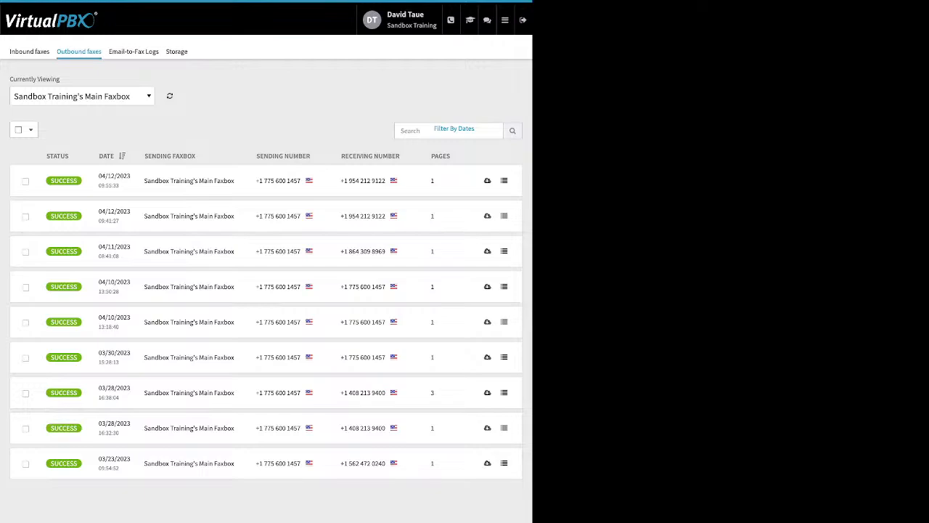
# Examine the Error(s) in the technical details of a March 2023 Email-to-Fax log entry and the one dated 04/10/2023
pyautogui.click(134, 51)
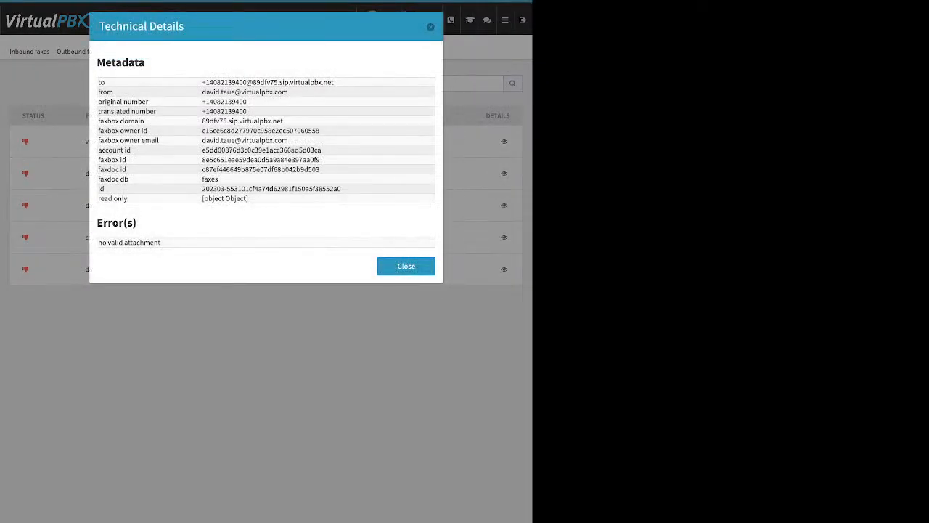
pyautogui.moveTo(161, 243); pyautogui.dragTo(108, 243)
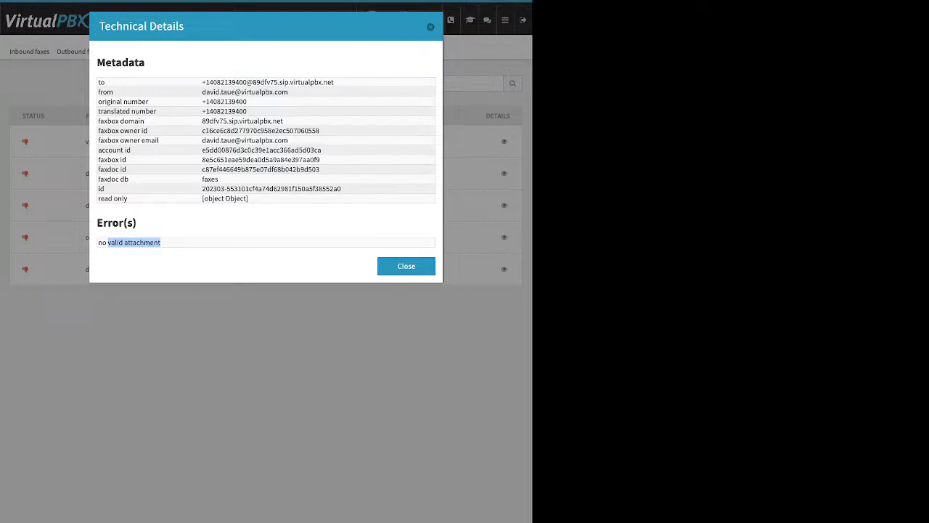
pyautogui.click(430, 27)
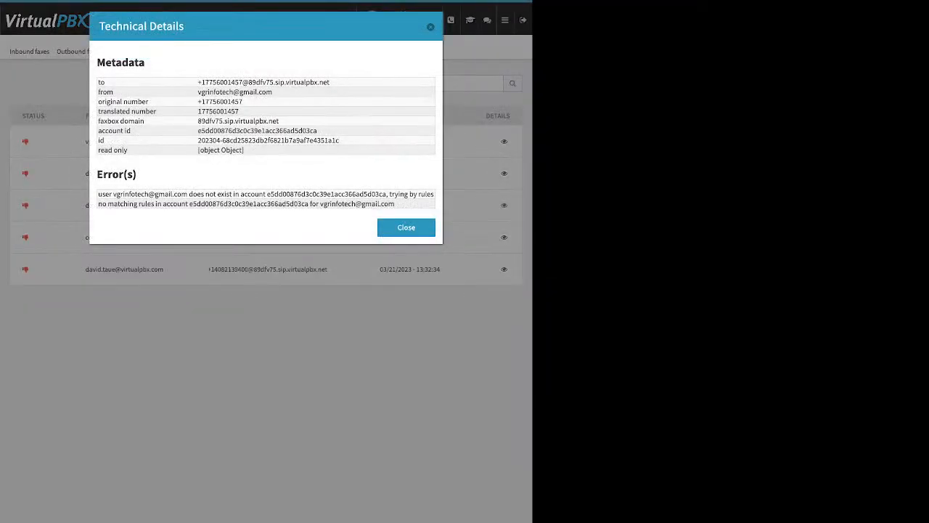
pyautogui.moveTo(98, 194); pyautogui.dragTo(205, 194)
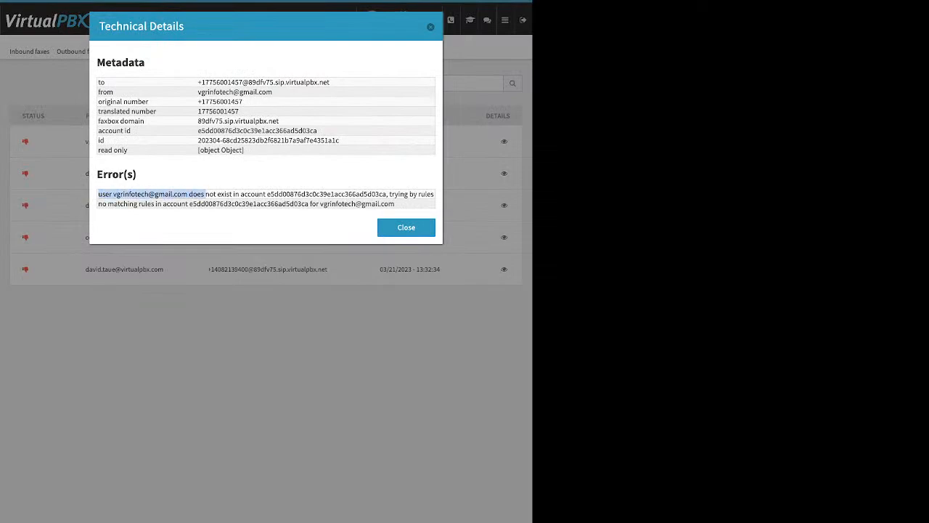
pyautogui.click(406, 227)
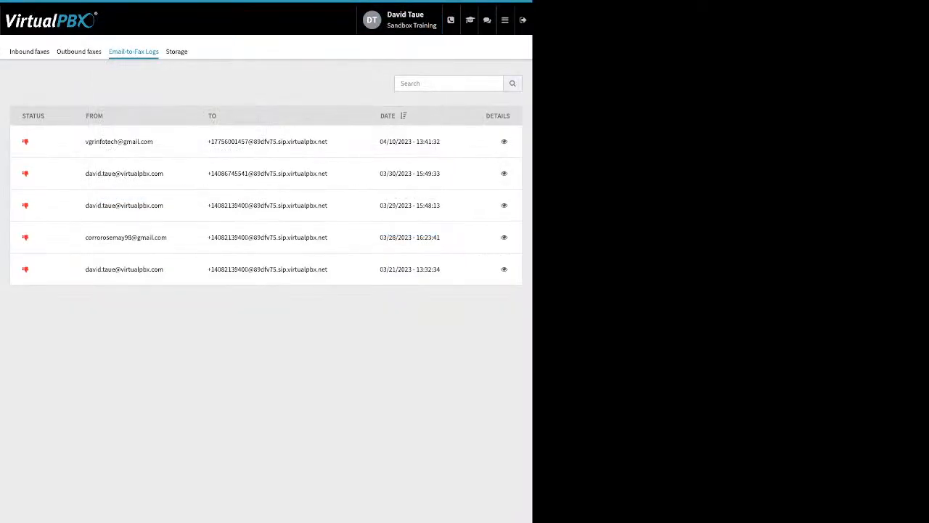
# Go to the Number Manager and view the Spare Numbers
pyautogui.click(505, 20)
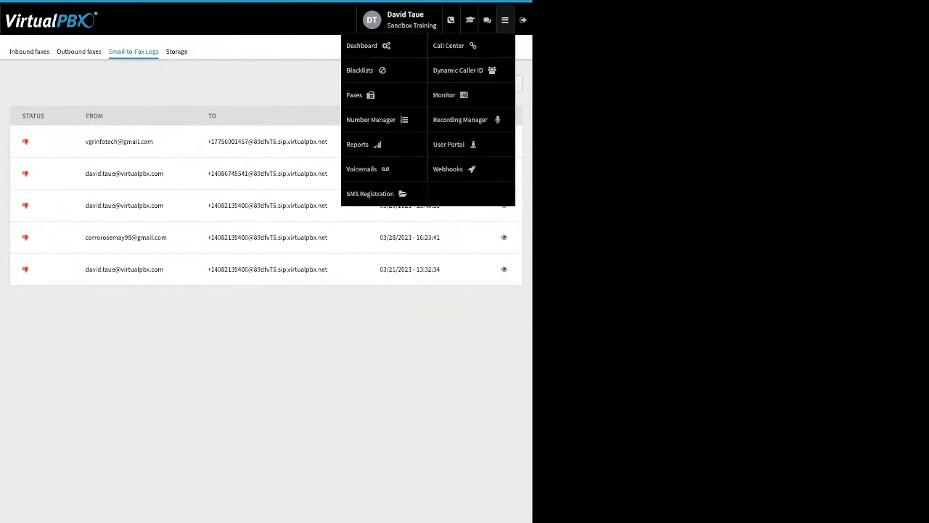
pyautogui.click(371, 120)
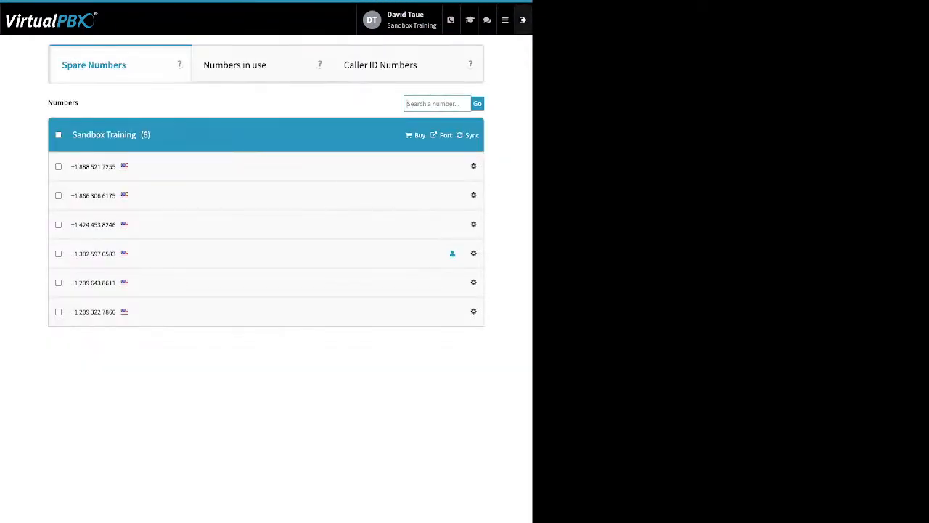
# Go to the Voicemails application and show the received voicemails of the signed-in admin's own voicemail box
pyautogui.click(504, 19)
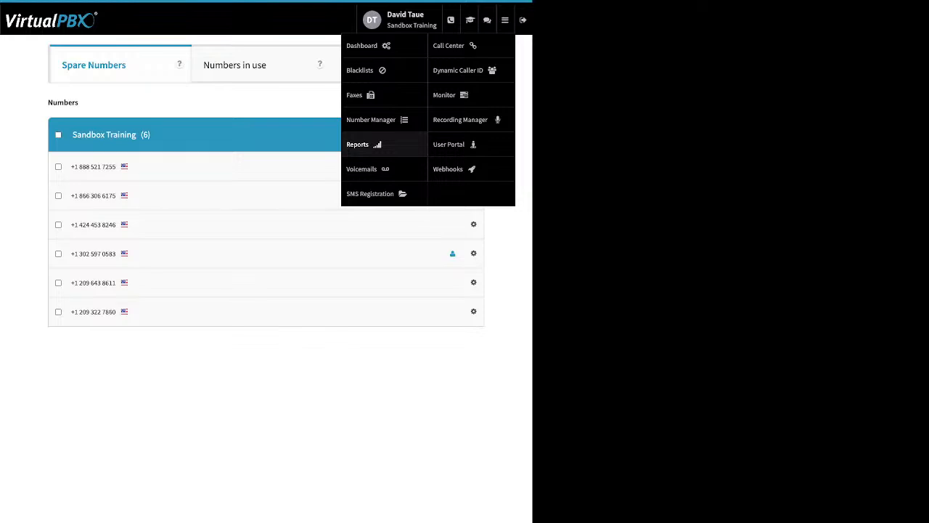
pyautogui.click(361, 168)
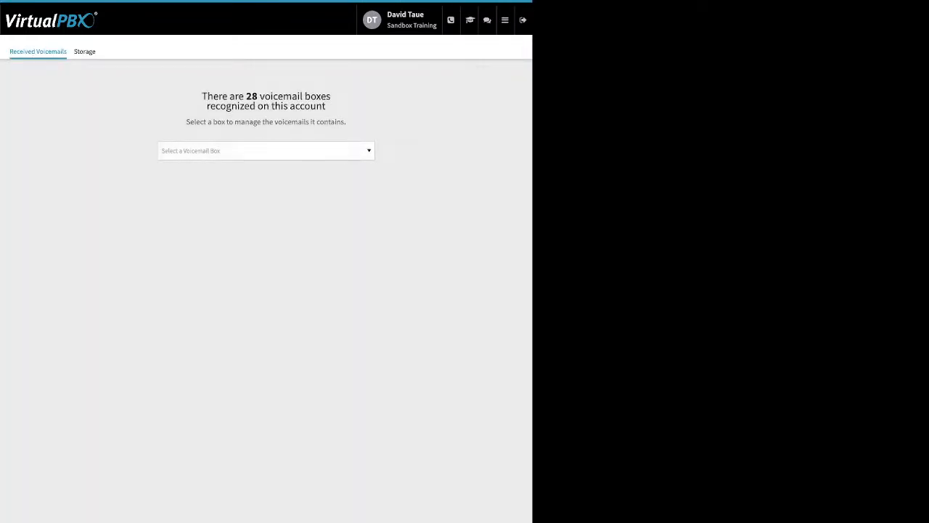
pyautogui.click(266, 151)
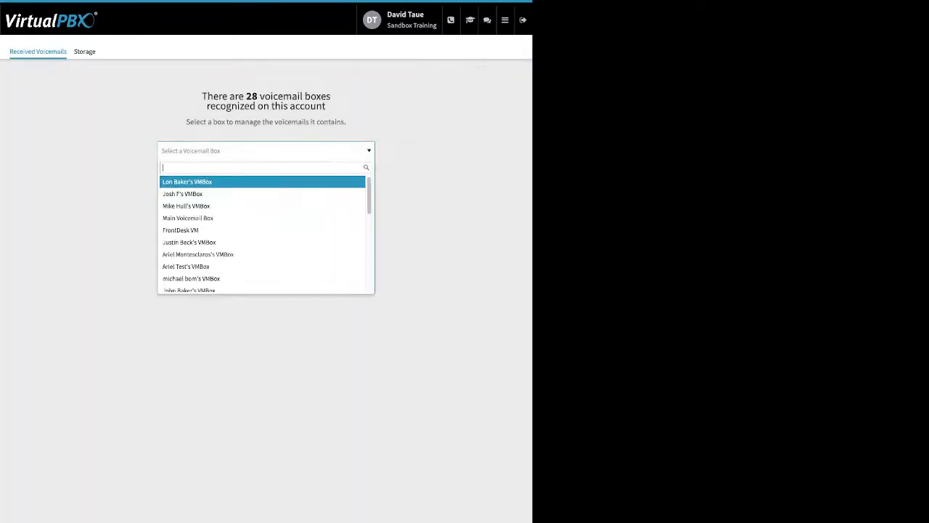
pyautogui.write('da')
pyautogui.press('Down')
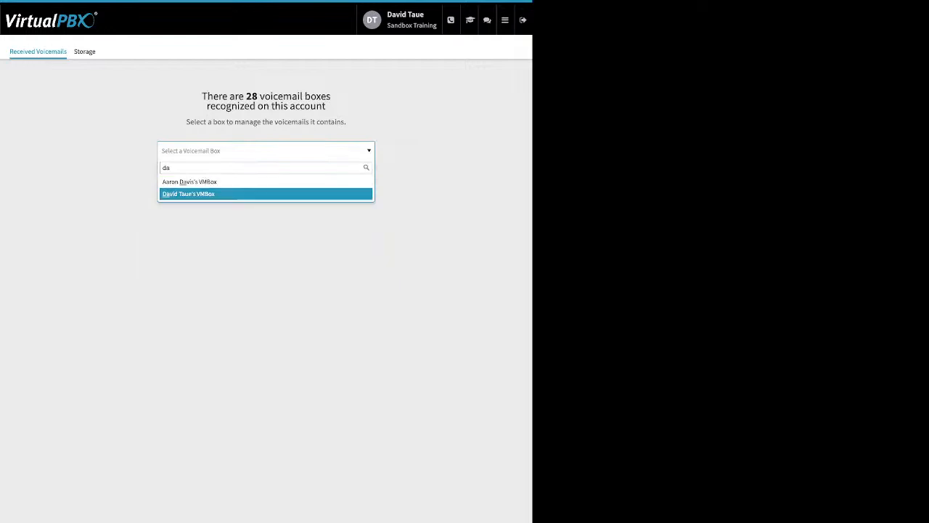
pyautogui.press('Return')
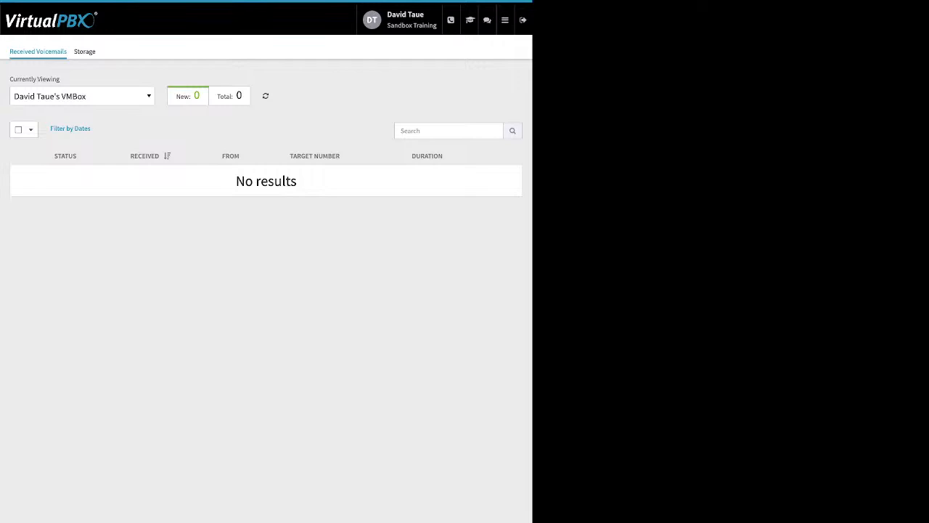
# Go to SMS Registration and review its Overview, Start Registration and Registration Status pages
pyautogui.click(505, 20)
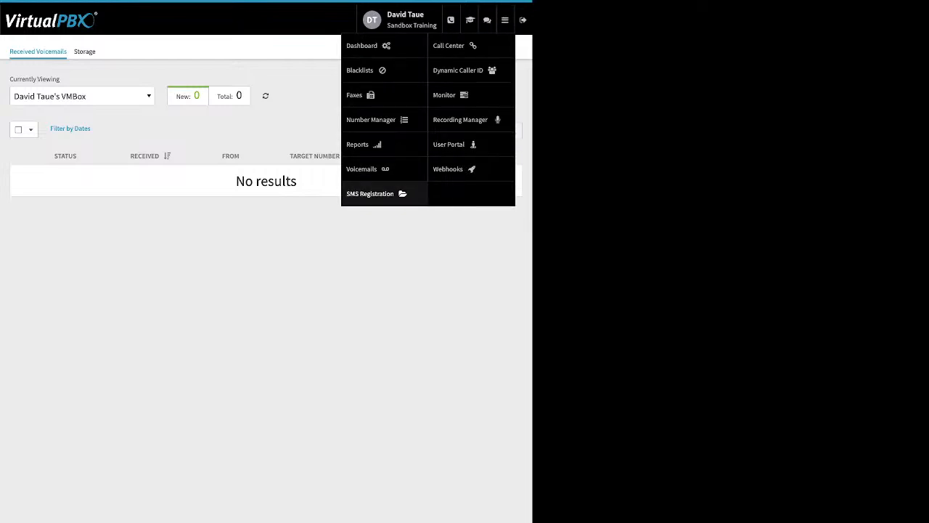
pyautogui.click(370, 193)
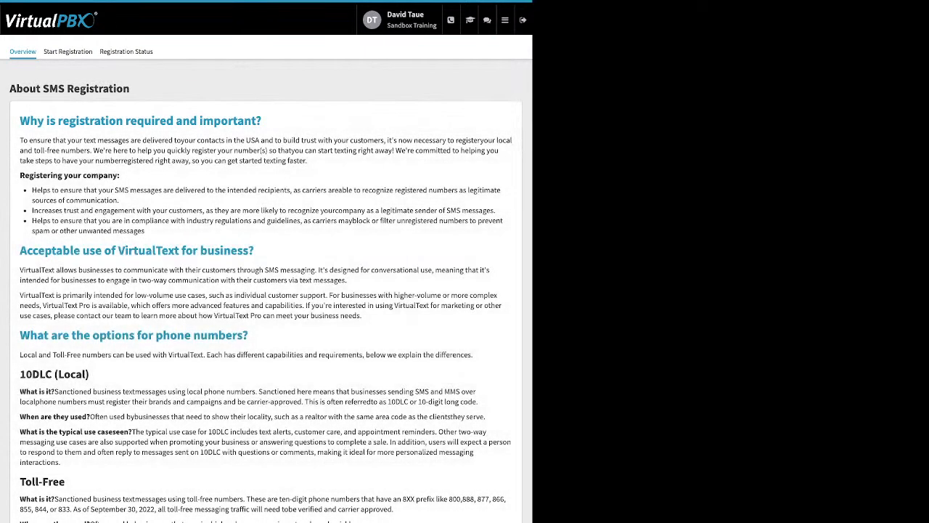
pyautogui.click(67, 52)
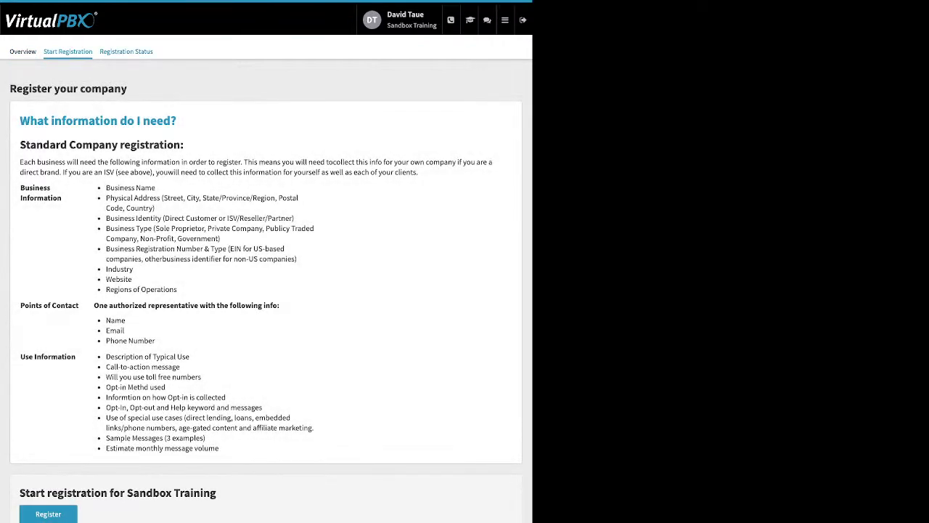
pyautogui.click(125, 51)
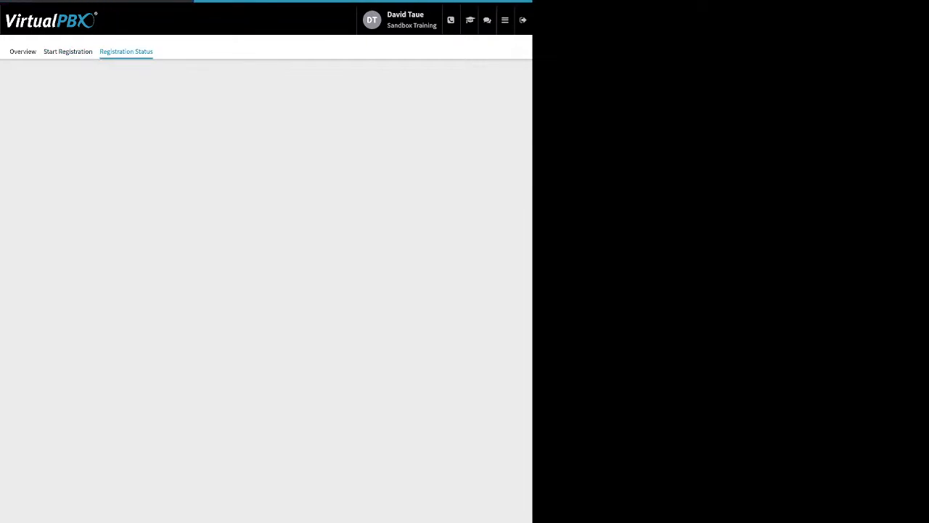
# Go to Dynamic Caller ID and examine the area code matching of the 408 Area code rule, leaving without saving
pyautogui.click(505, 20)
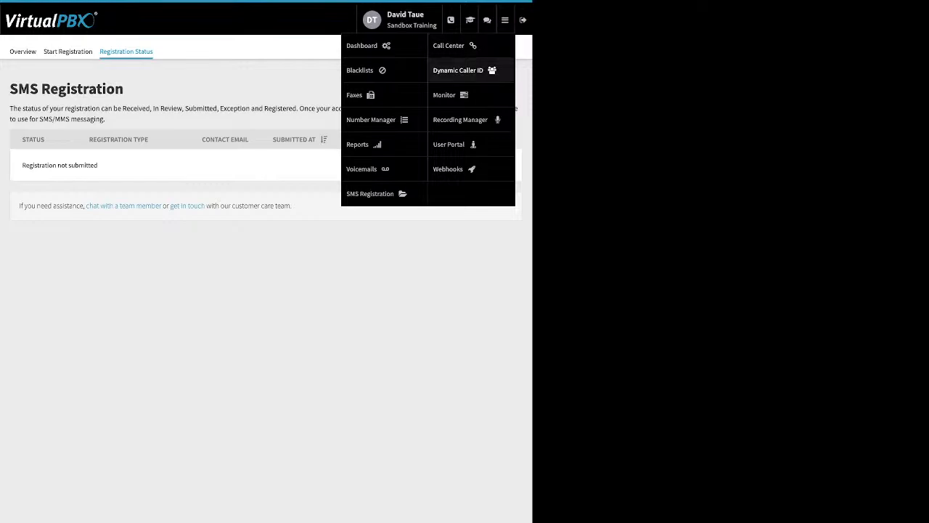
pyautogui.click(458, 70)
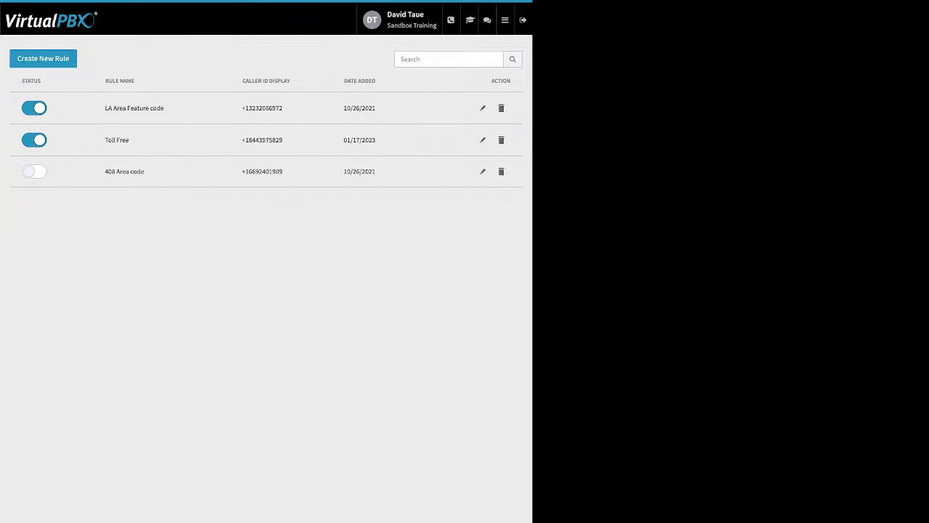
pyautogui.click(483, 171)
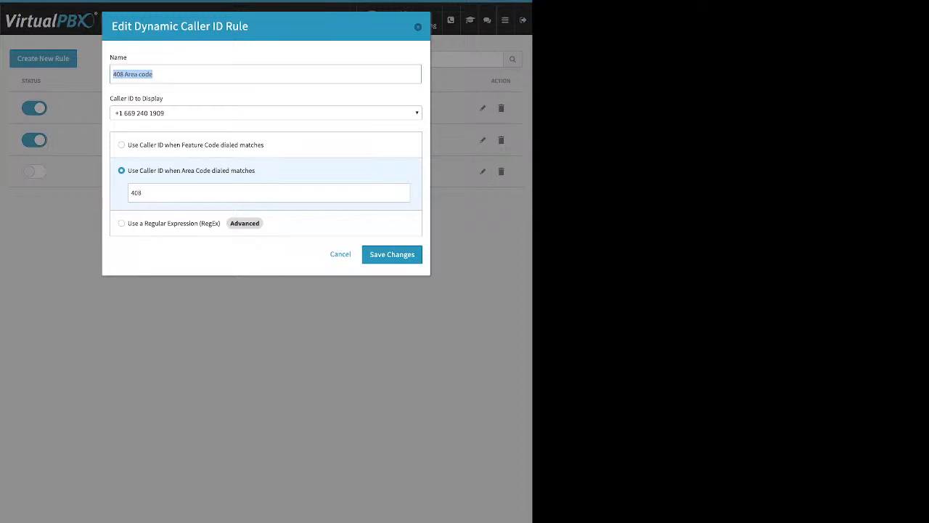
pyautogui.moveTo(256, 170); pyautogui.dragTo(128, 171)
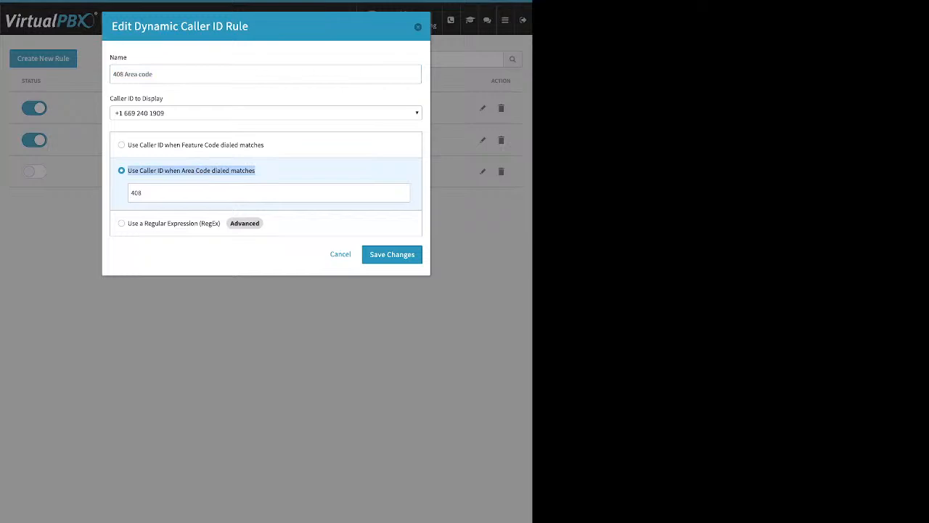
pyautogui.click(145, 193)
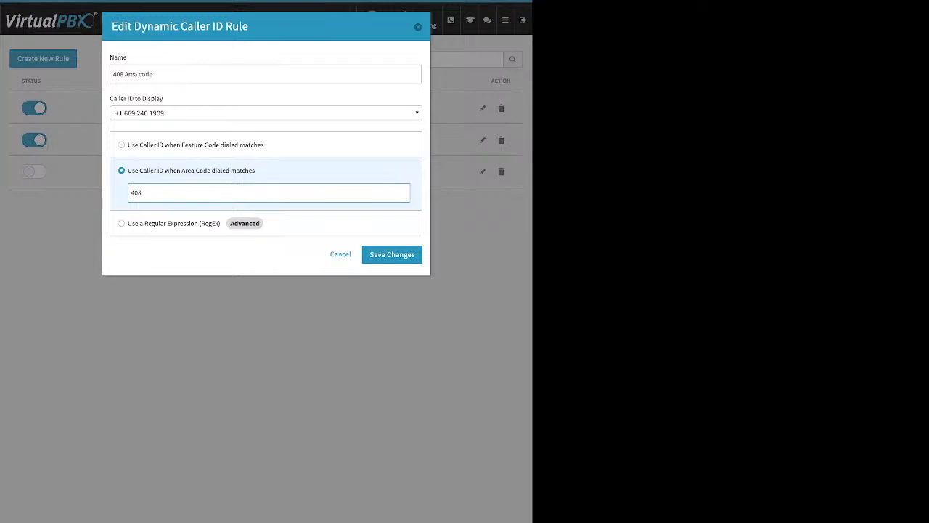
pyautogui.press('Escape')
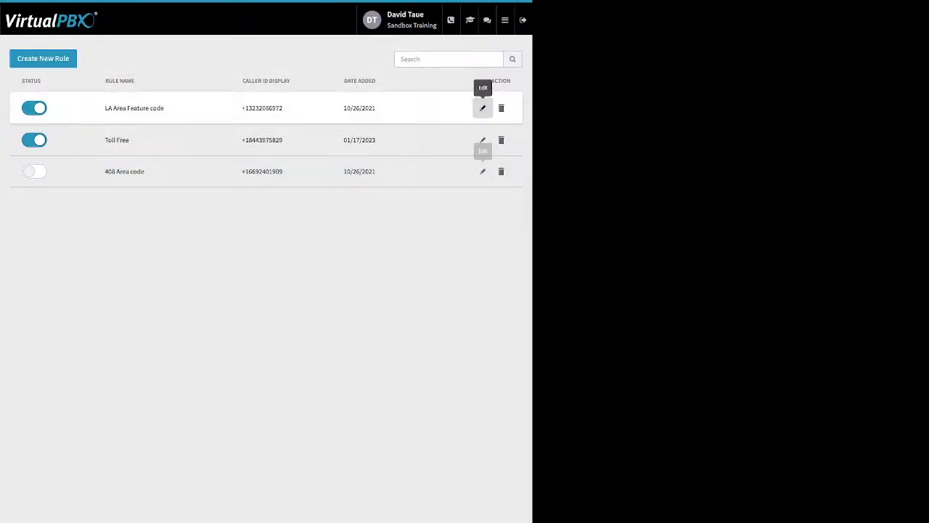
# Open the LA Area Feature code rule for editing and point out its feature code
pyautogui.click(482, 107)
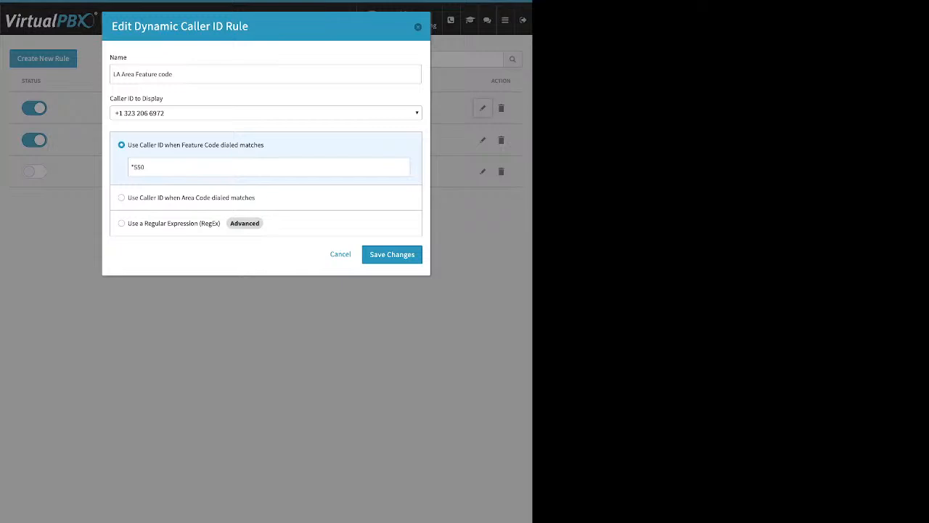
pyautogui.moveTo(146, 167); pyautogui.dragTo(130, 167)
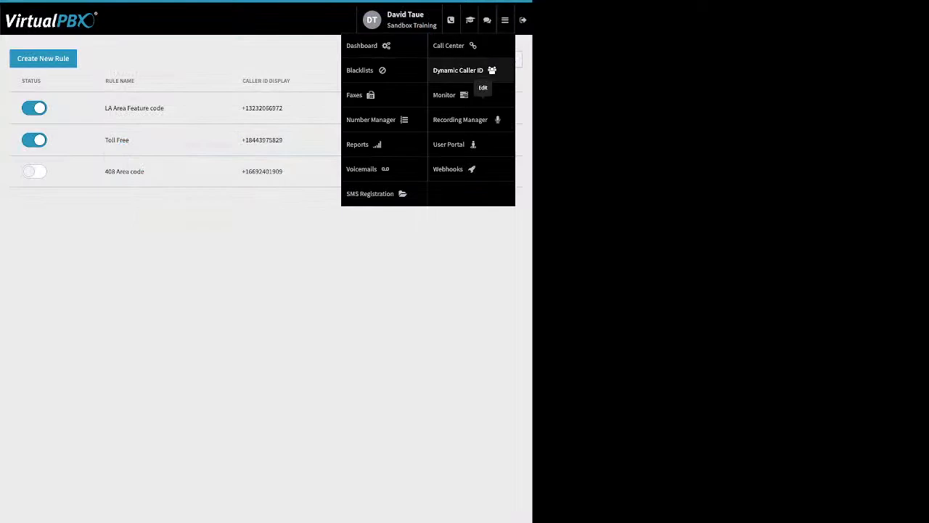
# Go to Monitor and examine the Employees and Devices lists, the Available, Busy and All filters, and the active/incoming calls area
pyautogui.click(465, 95)
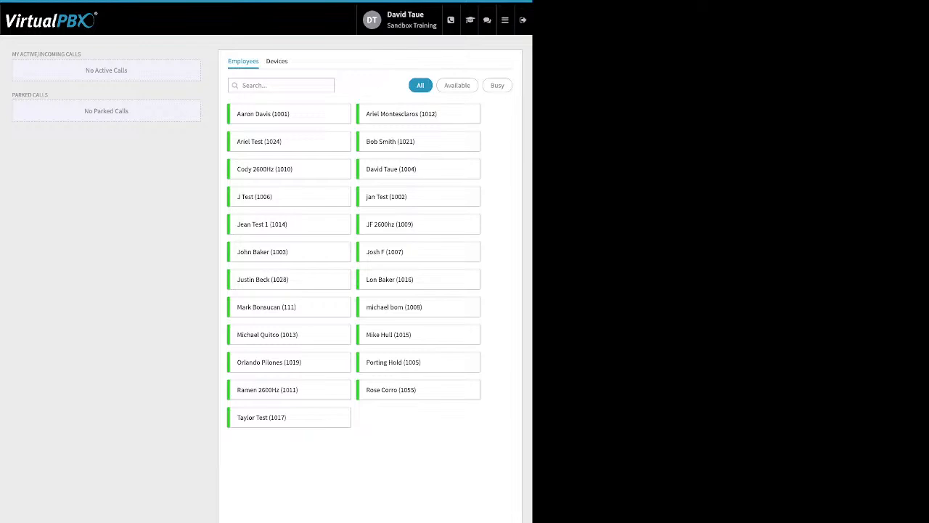
pyautogui.click(276, 61)
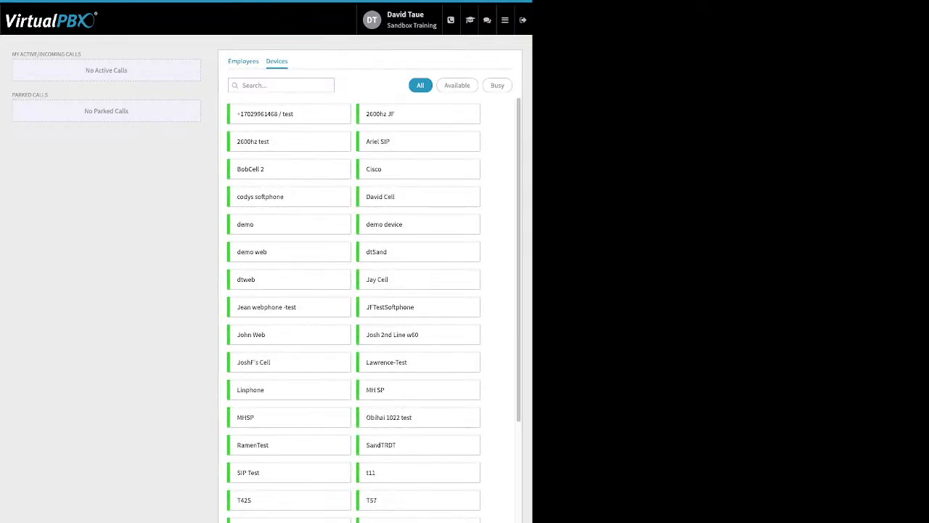
pyautogui.click(244, 61)
pyautogui.click(457, 86)
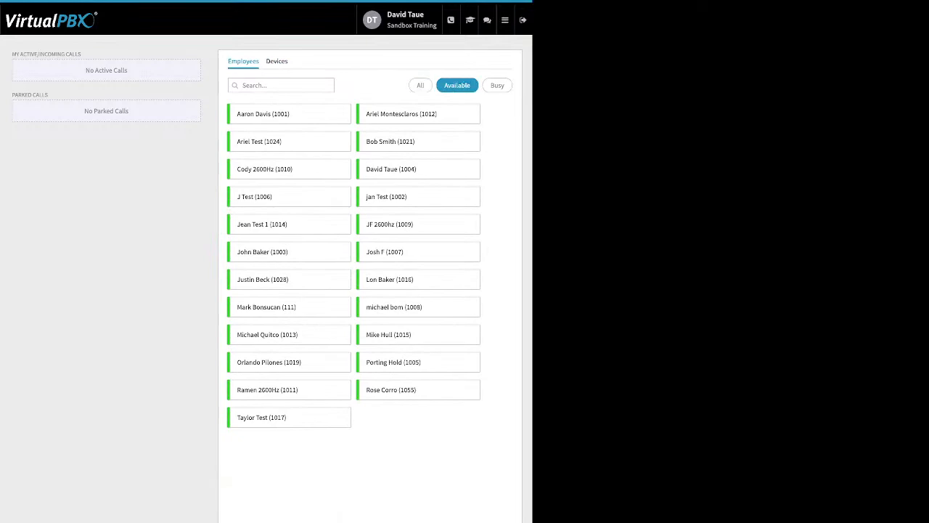
pyautogui.click(497, 85)
pyautogui.click(420, 85)
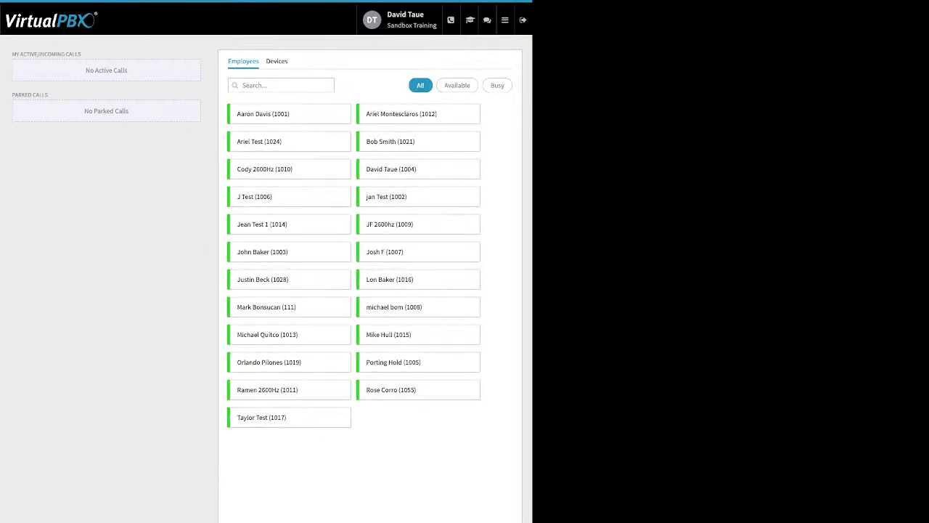
pyautogui.moveTo(12, 54); pyautogui.dragTo(76, 53)
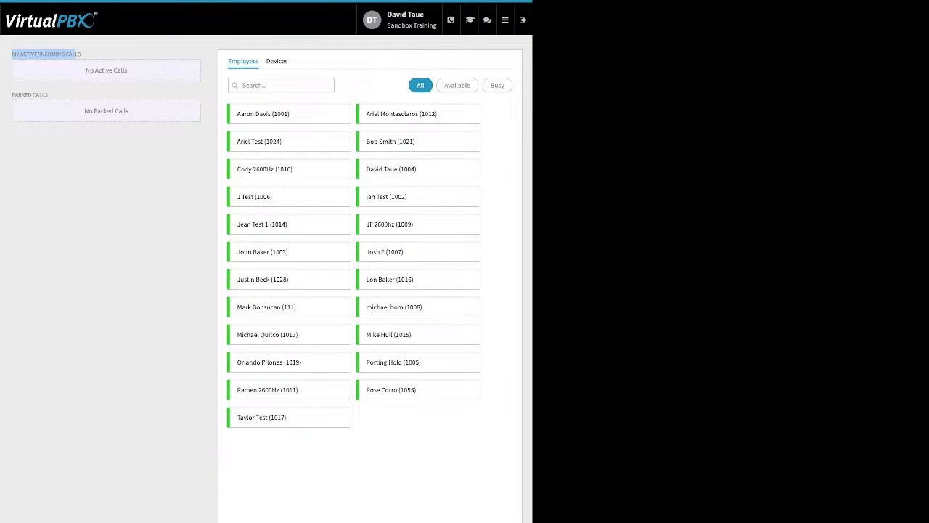
# Point out the parked calls area in Monitor, and go to Webhooks to open the form for creating a new webhook
pyautogui.moveTo(53, 95); pyautogui.dragTo(12, 95)
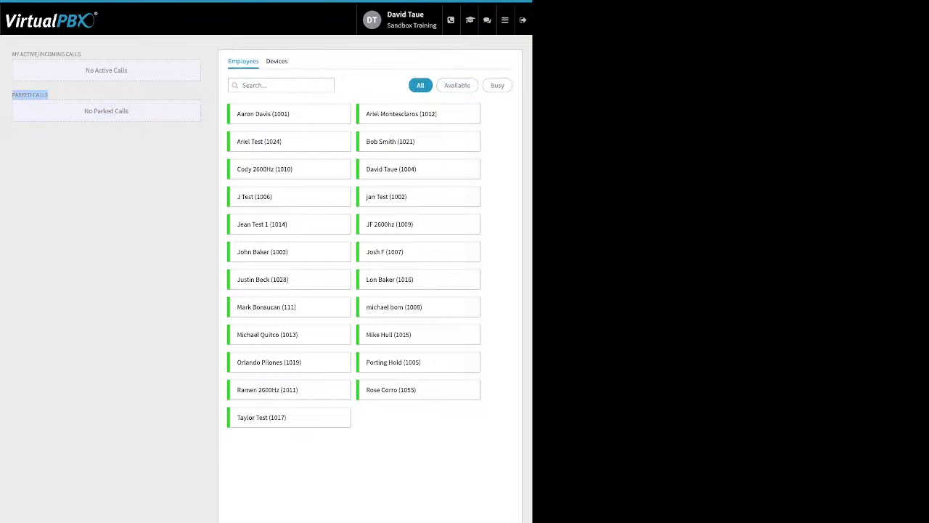
pyautogui.click(505, 20)
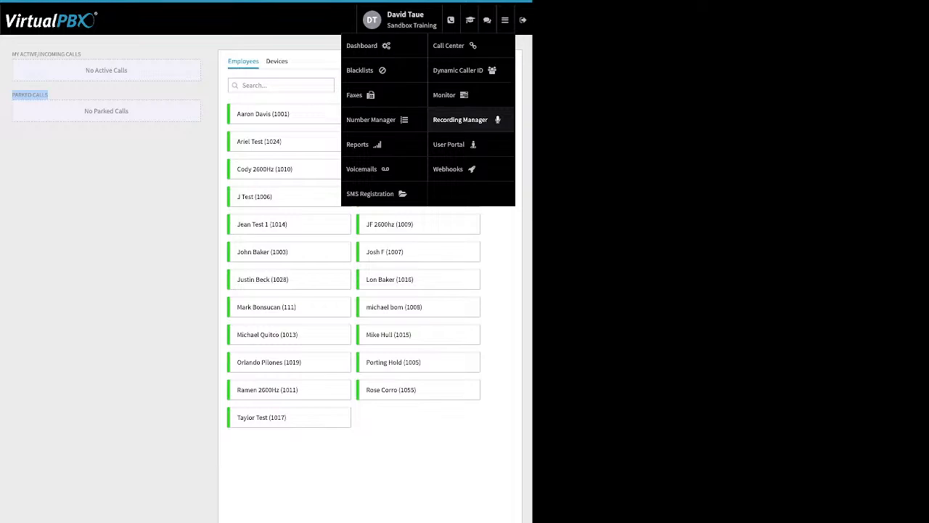
pyautogui.click(450, 169)
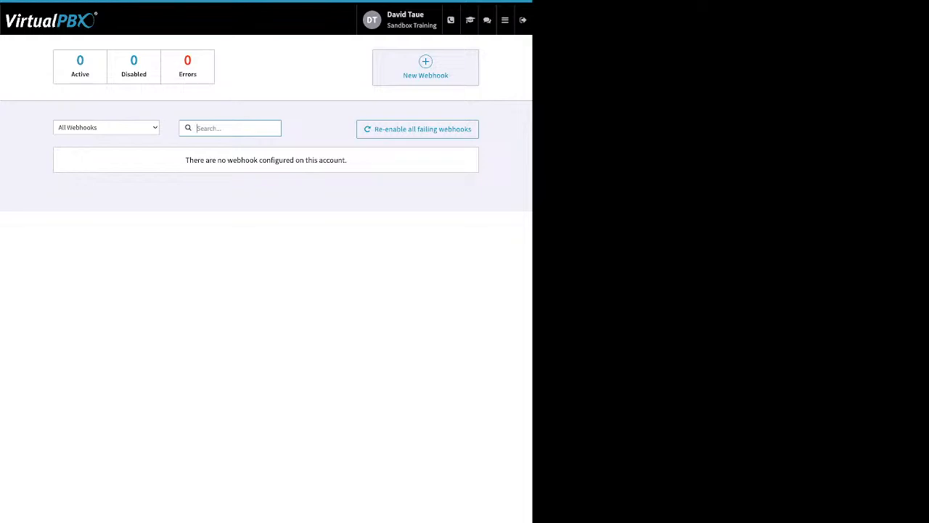
pyautogui.click(425, 68)
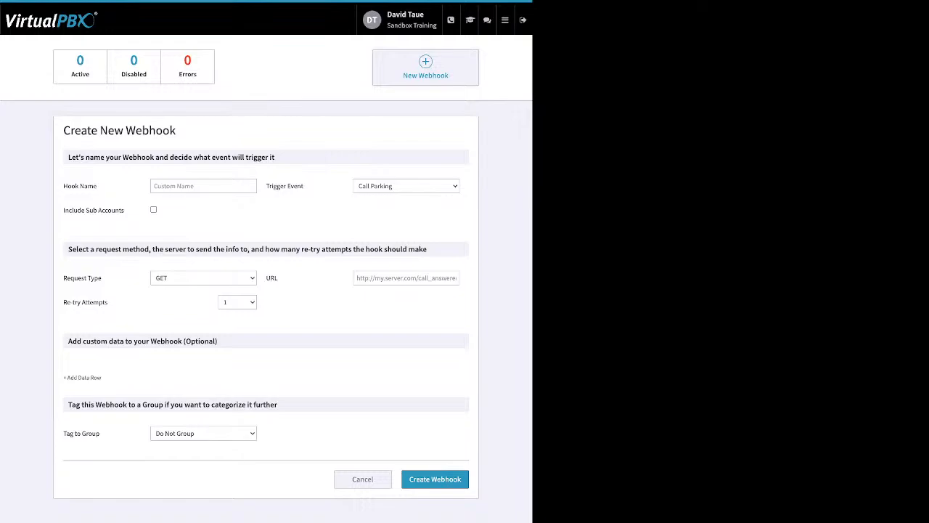
# Go to the User Portal and filter its call history to the period from 03/01/2023 to 03/31/2023
pyautogui.moveTo(505, 20)
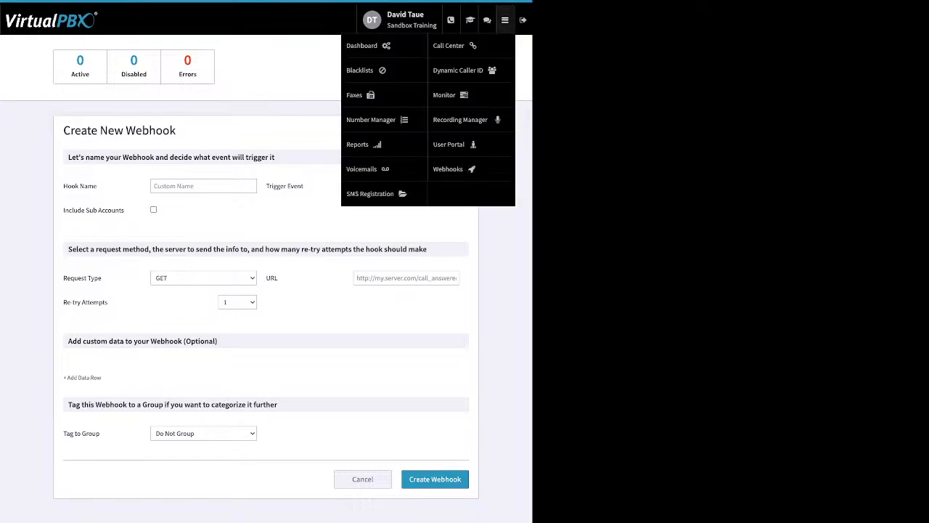
pyautogui.click(451, 144)
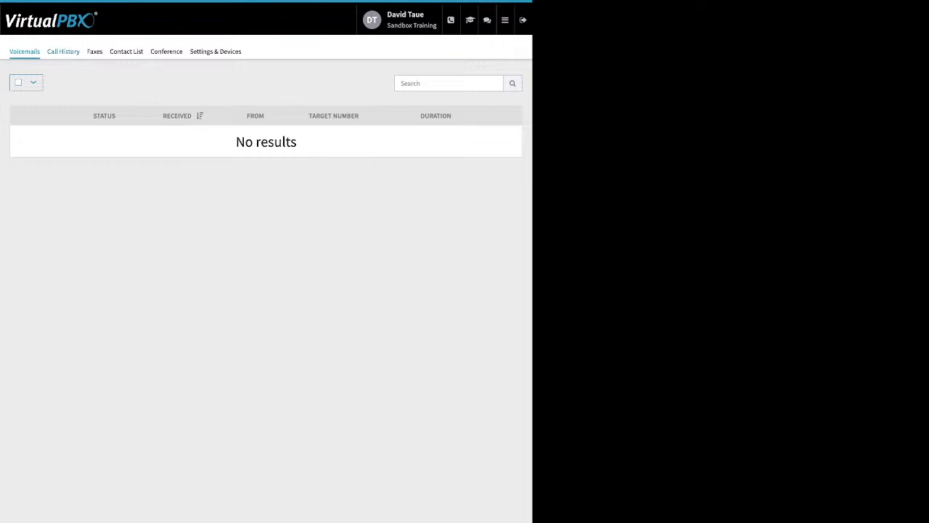
pyautogui.click(63, 51)
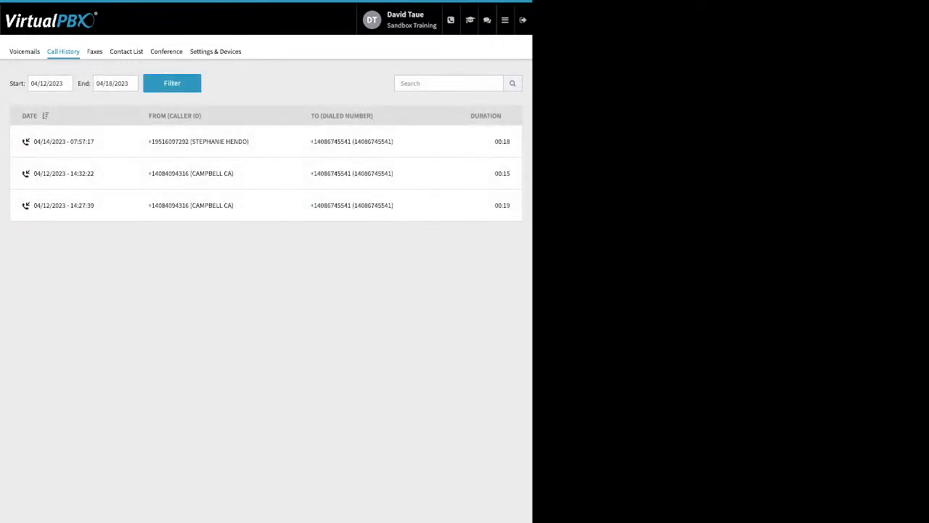
pyautogui.click(49, 83)
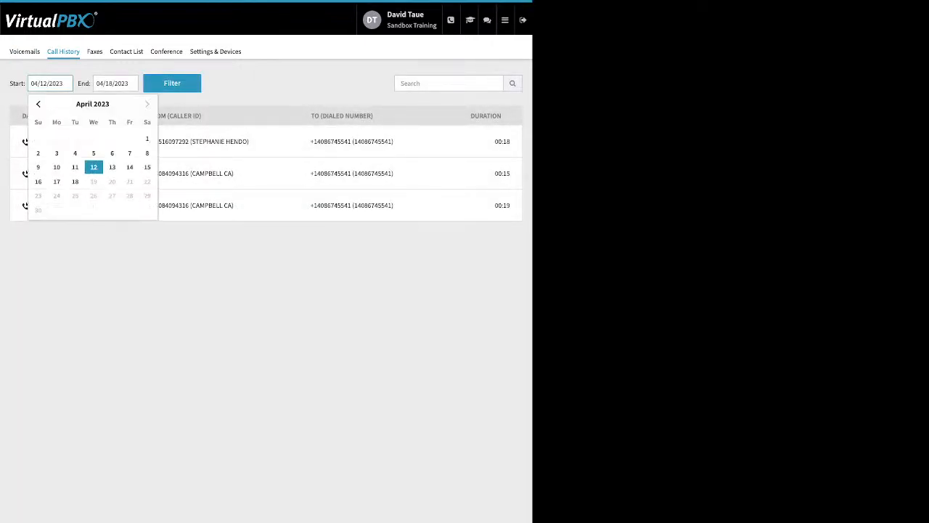
pyautogui.click(37, 104)
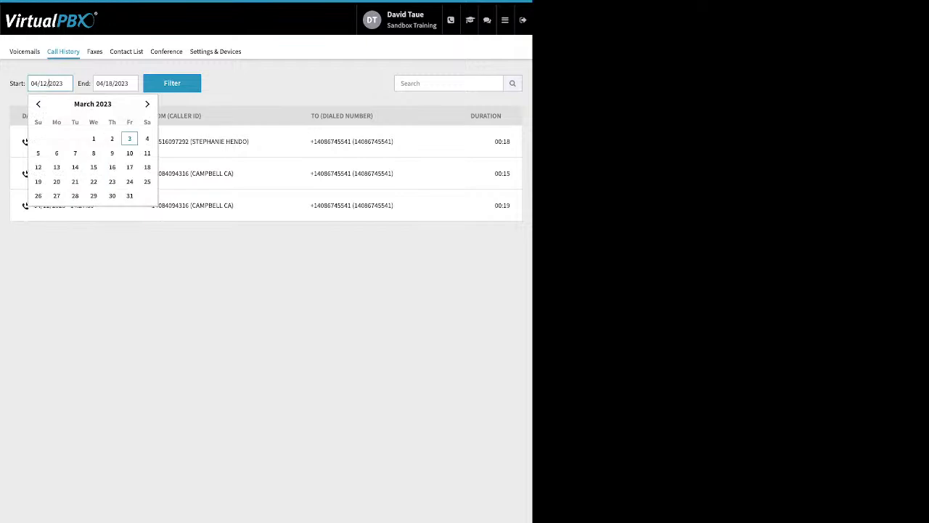
pyautogui.click(93, 138)
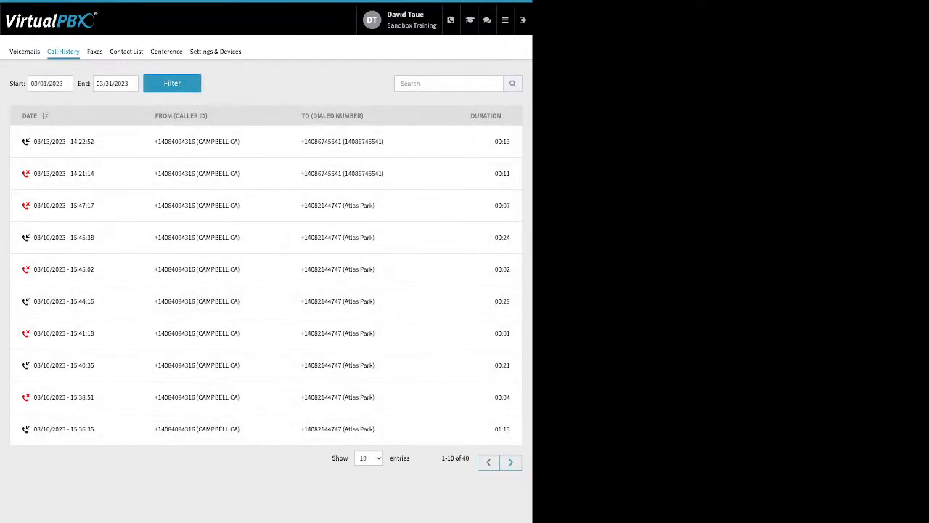
# View the Faxes and Contact List pages of the User Portal
pyautogui.click(94, 51)
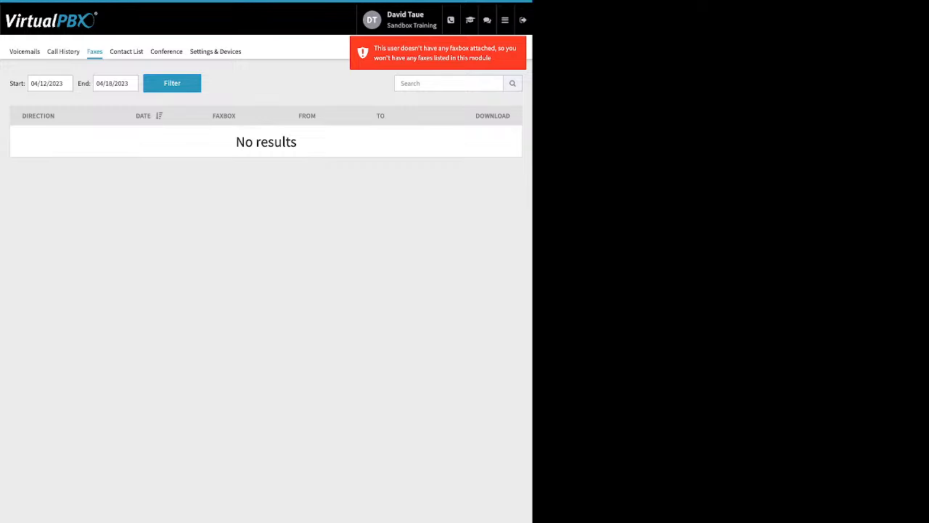
pyautogui.click(126, 51)
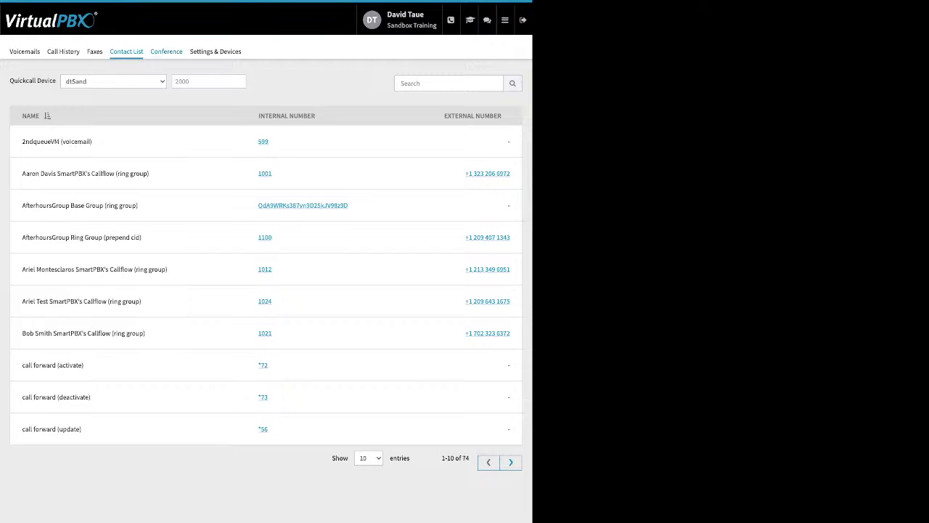
# Open the Conference page and examine its moderator and participant PIN fields, muted and deaf joining options, and entry and exit tone settings
pyautogui.click(167, 52)
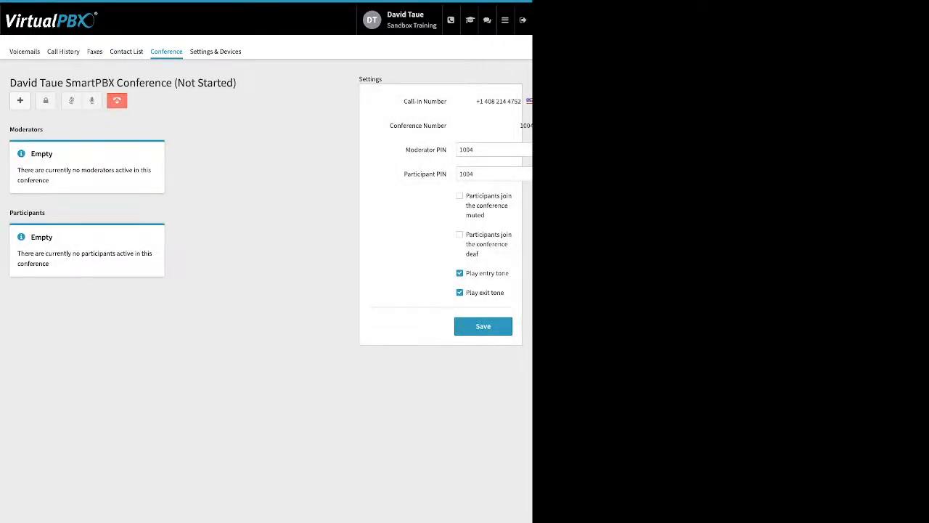
pyautogui.moveTo(404, 149); pyautogui.dragTo(448, 174)
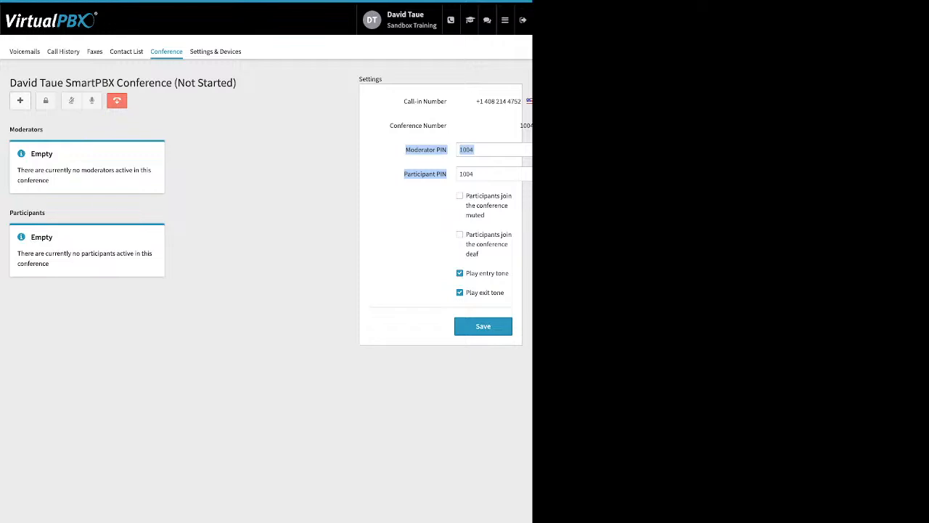
pyautogui.click(461, 196)
pyautogui.moveTo(466, 196); pyautogui.dragTo(480, 254)
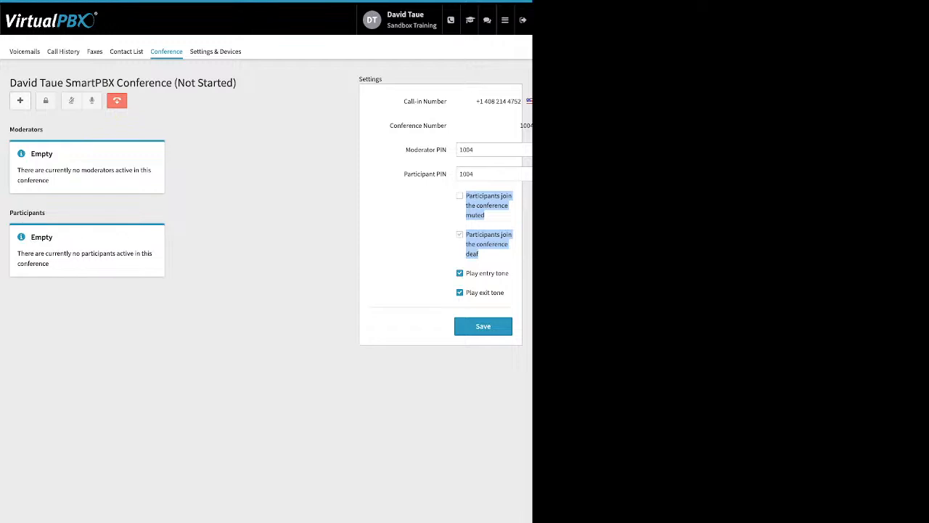
pyautogui.moveTo(506, 292); pyautogui.dragTo(470, 273)
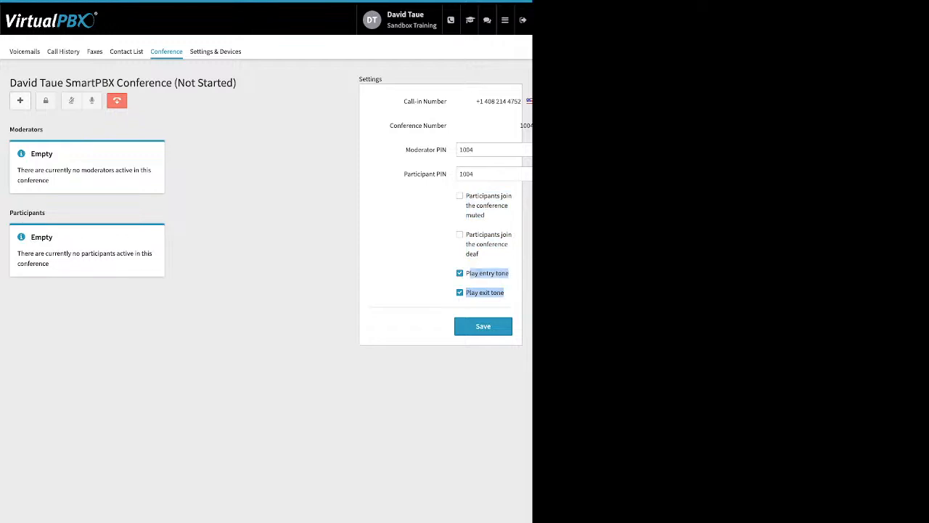
pyautogui.click(425, 282)
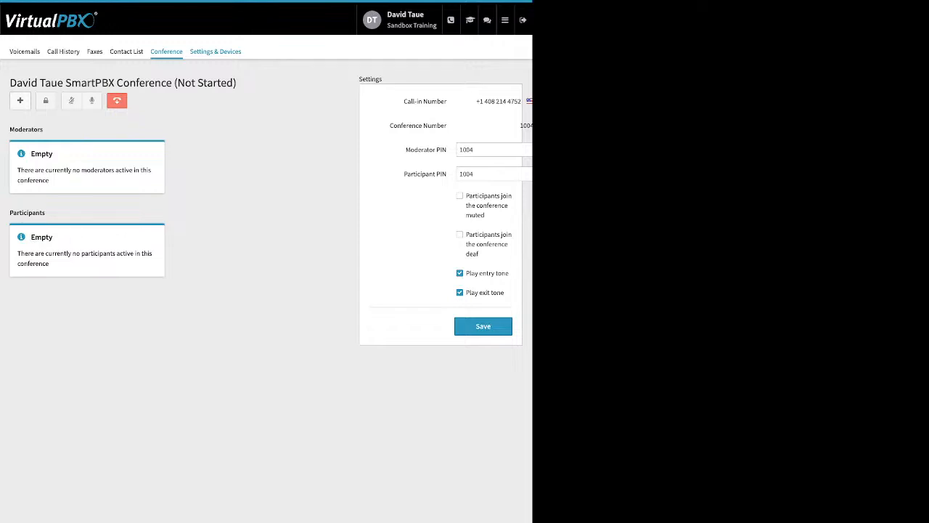
# Open Settings & Devices and enable call forwarding to examine its Forward Calls To option
pyautogui.click(214, 51)
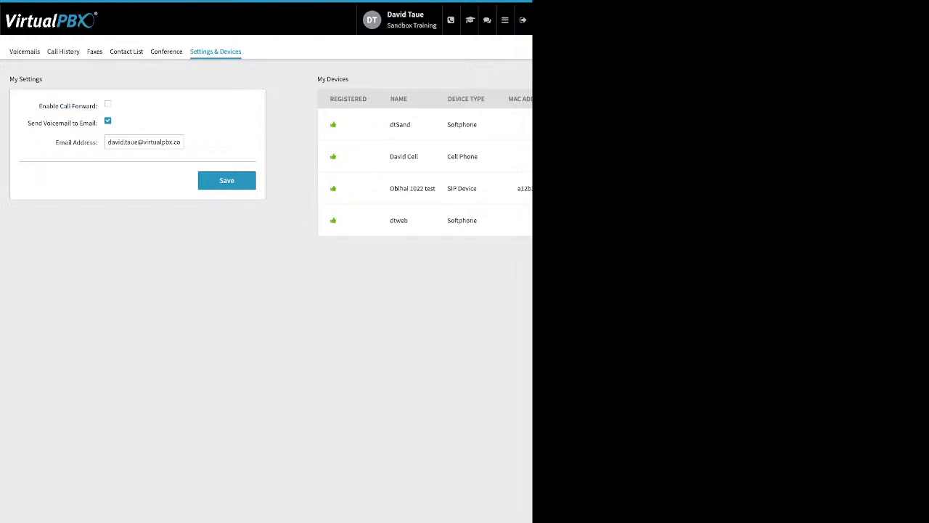
pyautogui.click(107, 103)
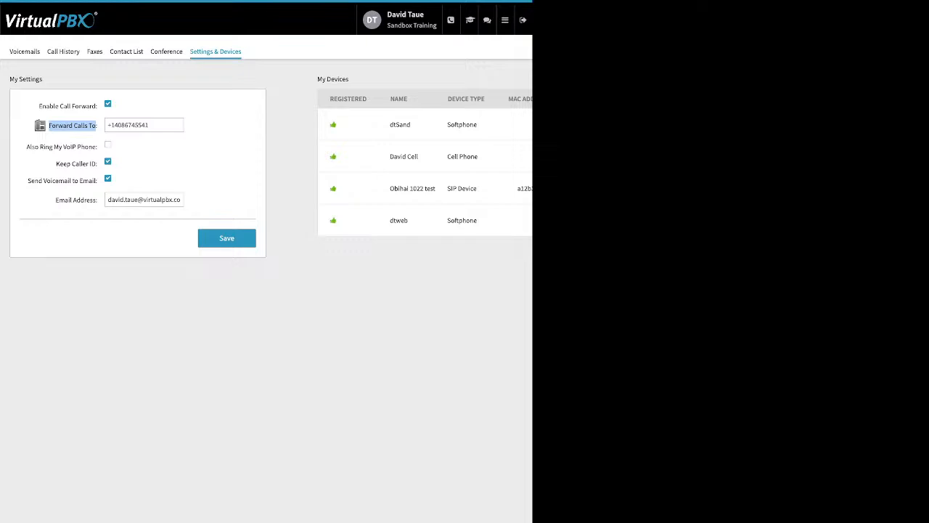
pyautogui.moveTo(506, 20)
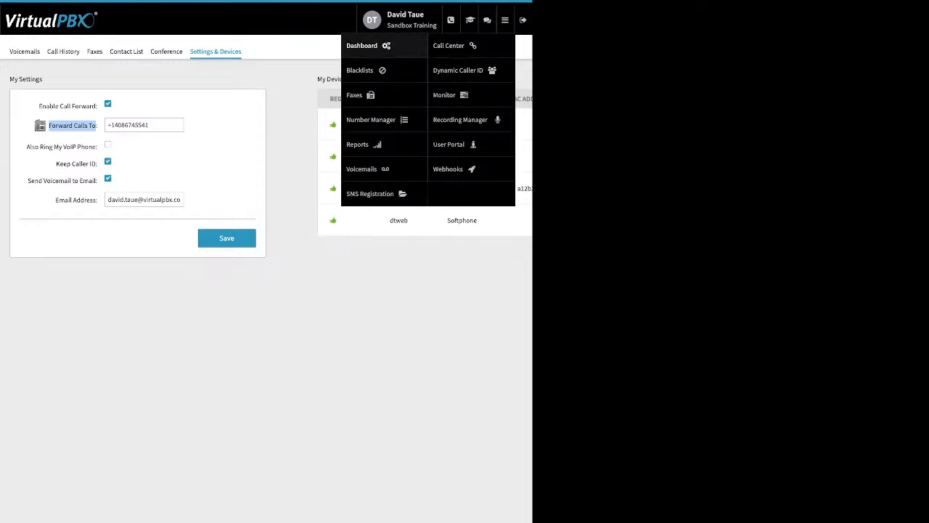